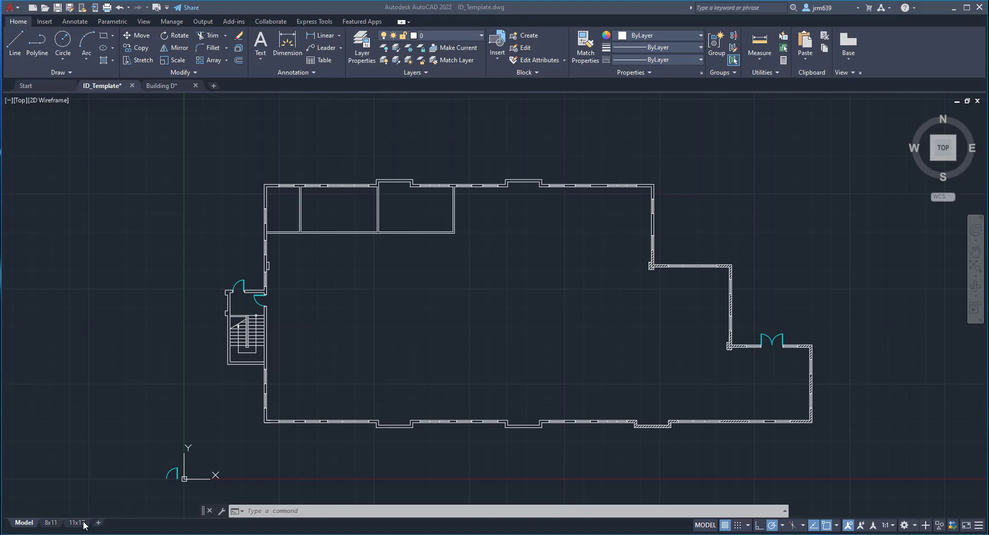
# - On the 11x17 layout, set the floor plan viewport's scale to 1/4" = 1'-0" and lock the viewport
pyautogui.moveTo(80, 523)
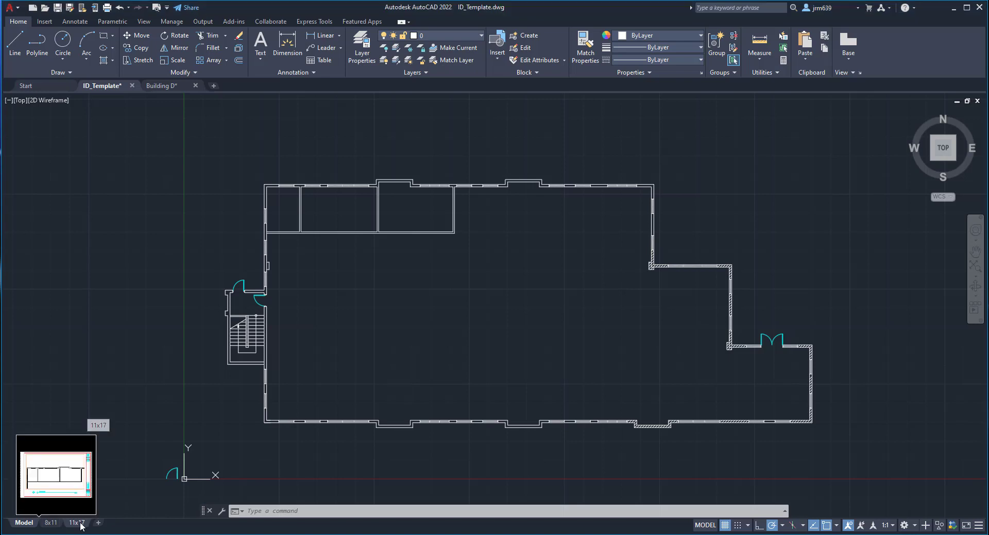
pyautogui.click(78, 529)
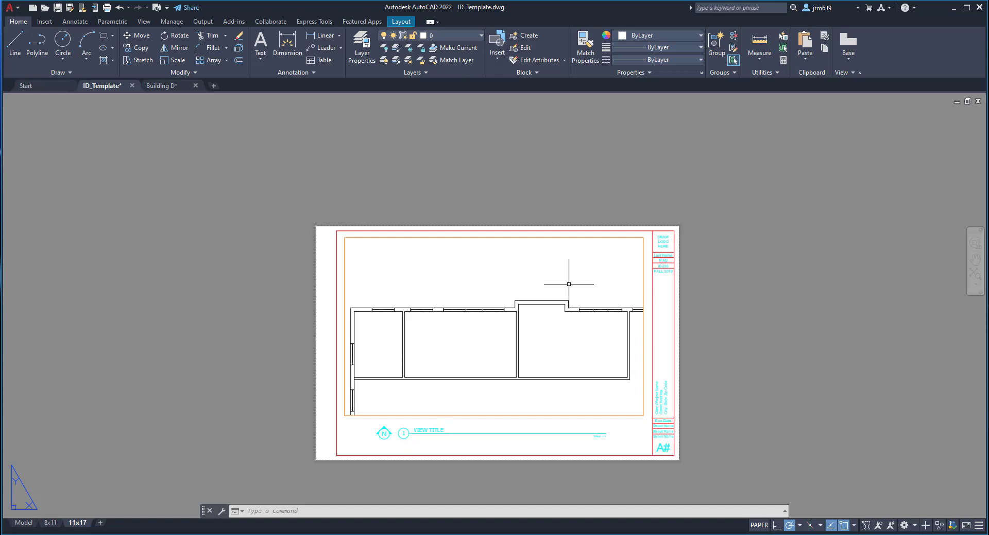
pyautogui.click(643, 271)
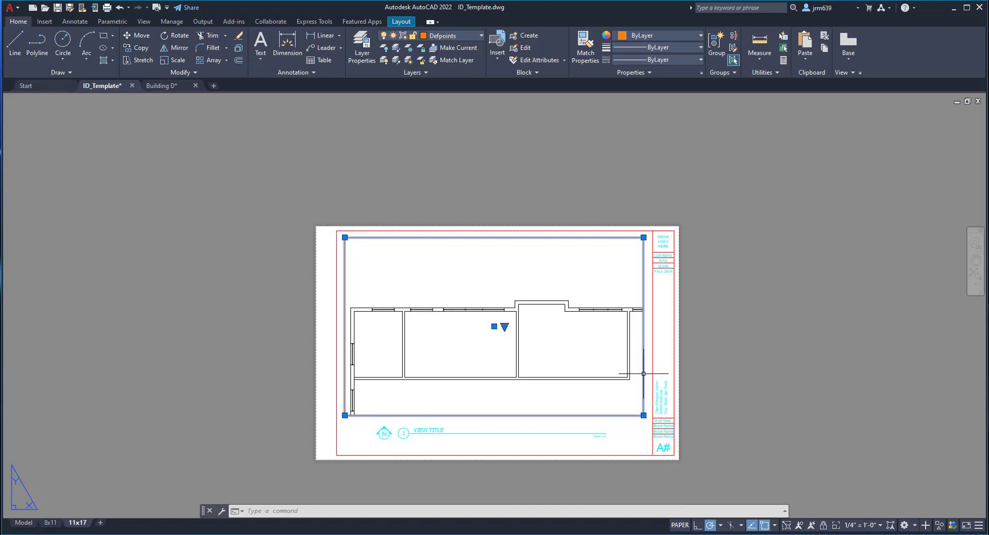
pyautogui.click(881, 529)
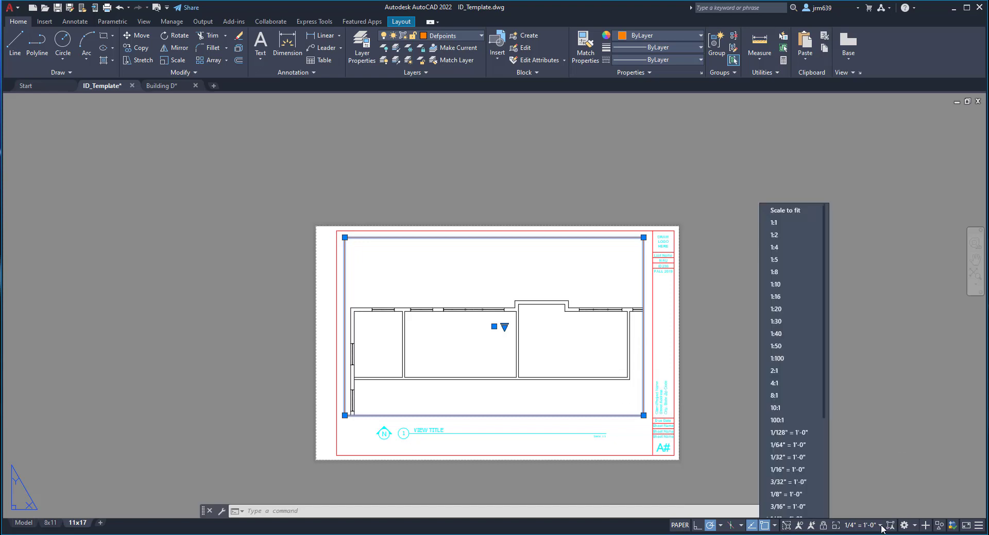
pyautogui.scroll(-2, 788, 412)
pyautogui.scroll(-3, 786, 433)
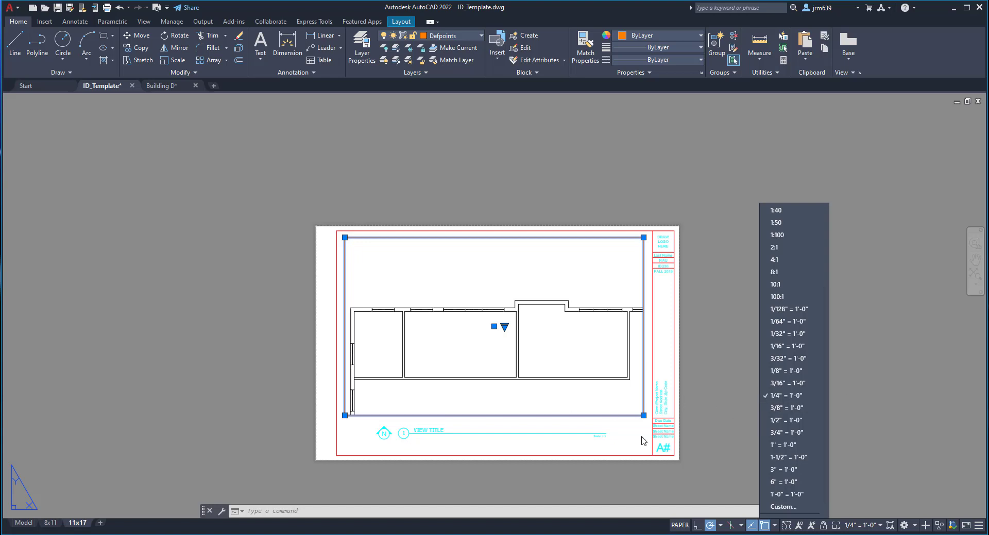
pyautogui.click(801, 397)
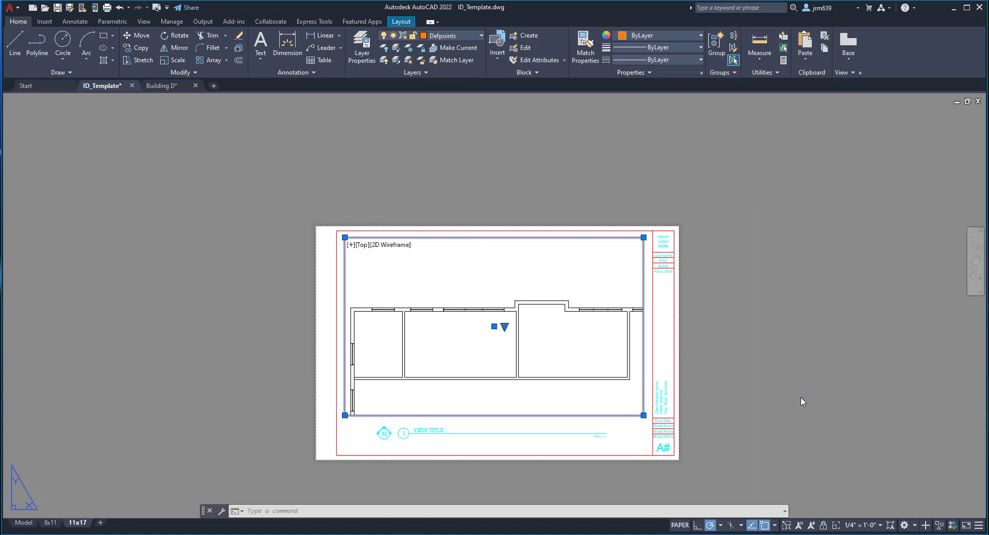
pyautogui.click(822, 525)
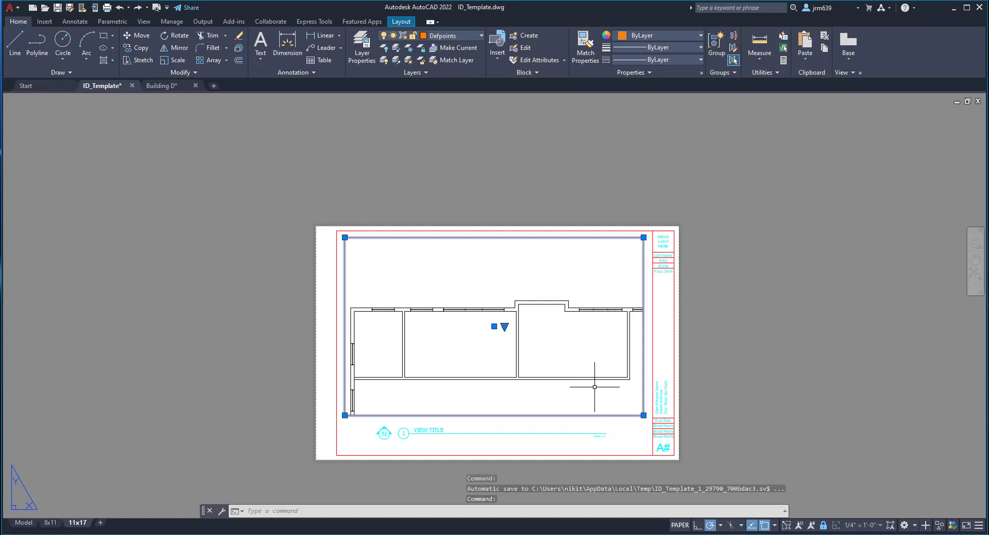
# - Return to model space at the three upper-left rooms and make One Quarter the current dimension style
pyautogui.click(23, 523)
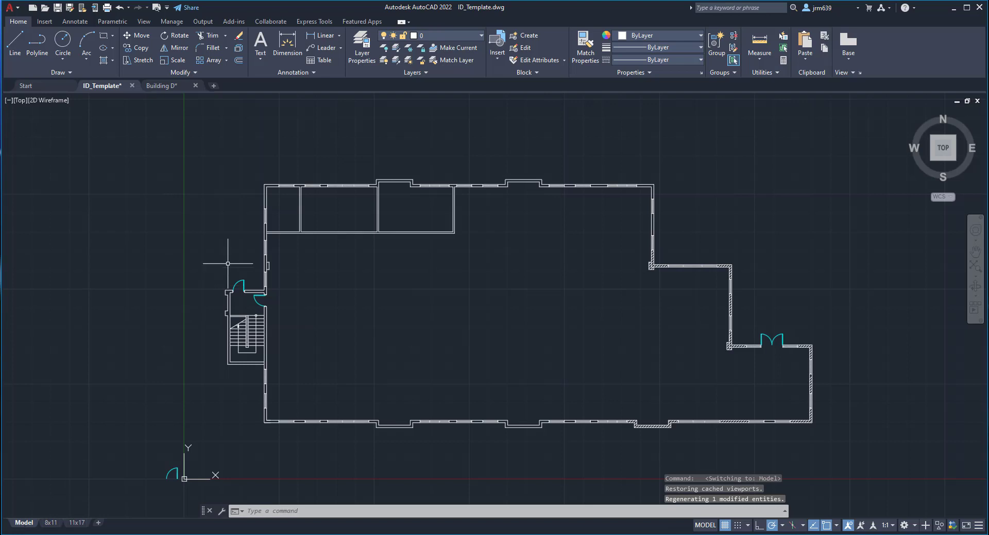
pyautogui.scroll(4, 327, 189)
pyautogui.scroll(2, 330, 221)
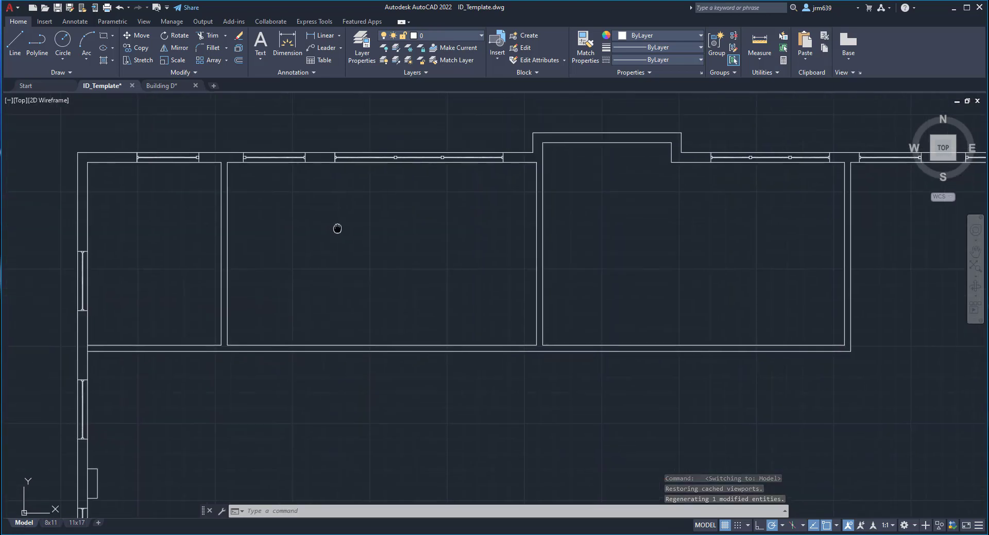
pyautogui.moveTo(337, 227); pyautogui.dragTo(470, 289, button='middle')
pyautogui.scroll(-2, 466, 326)
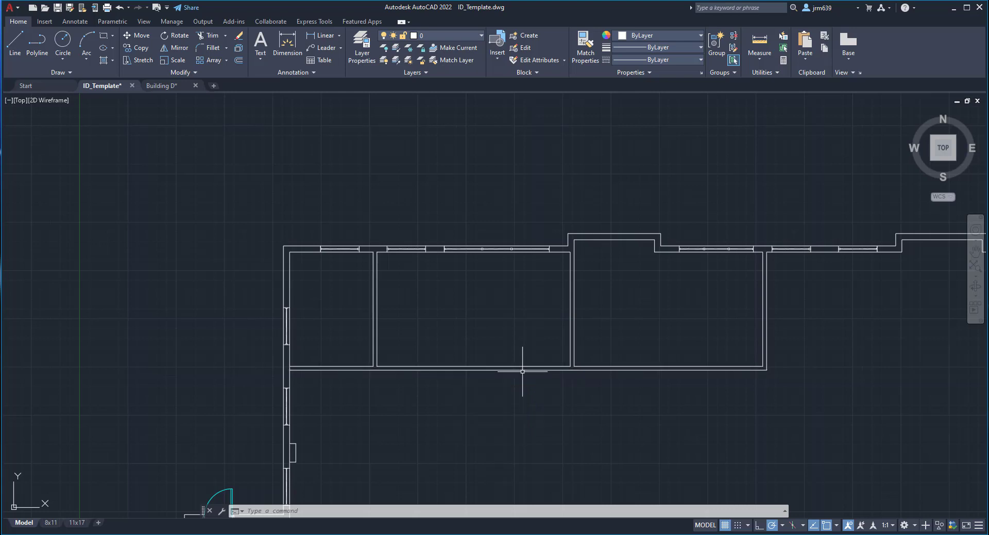
pyautogui.click(76, 22)
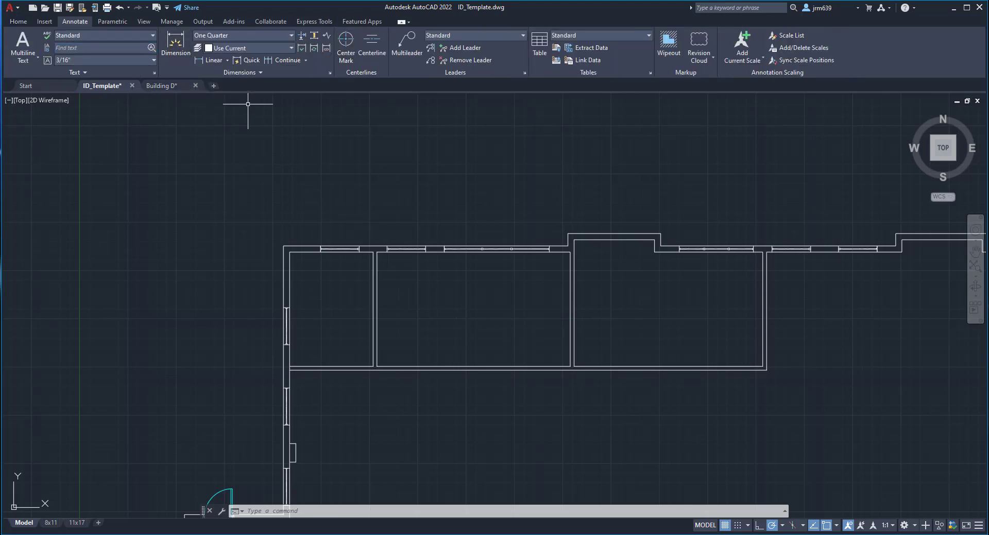
pyautogui.click(291, 35)
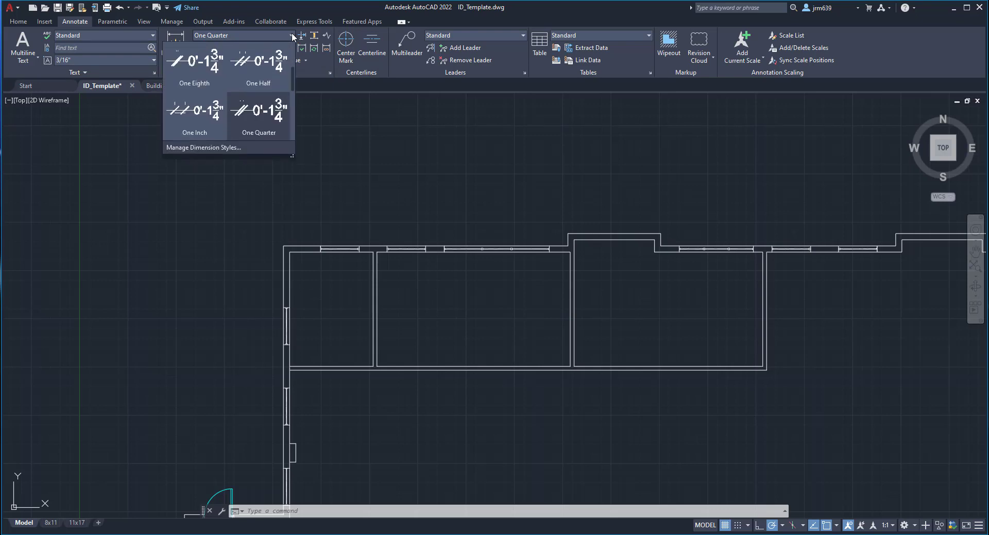
pyautogui.click(258, 110)
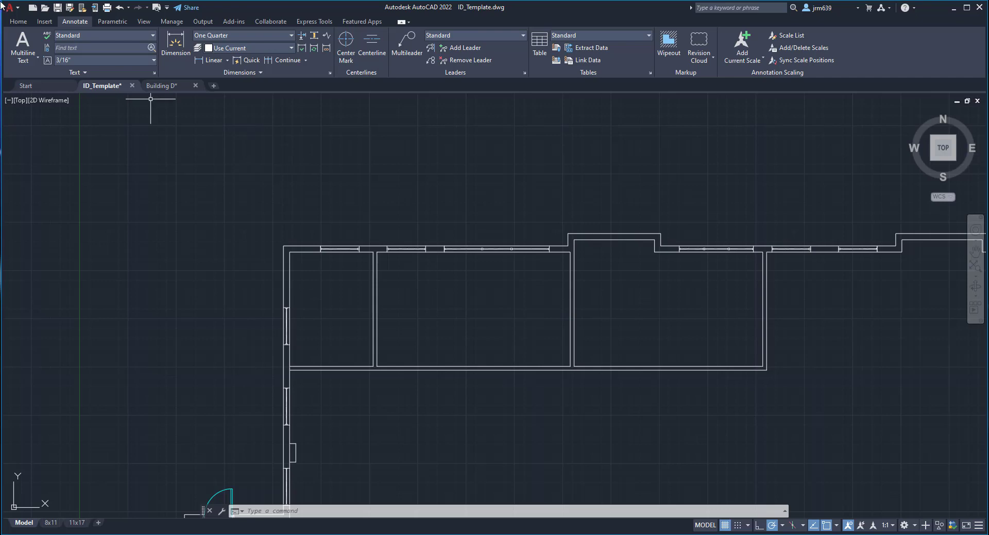
# - Make A-Dim the current layer
pyautogui.click(19, 21)
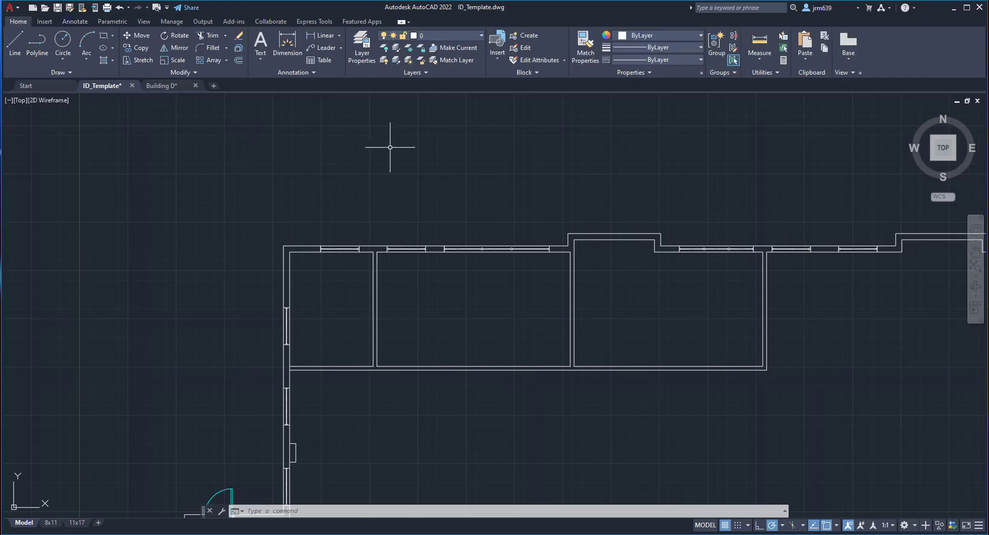
pyautogui.click(480, 34)
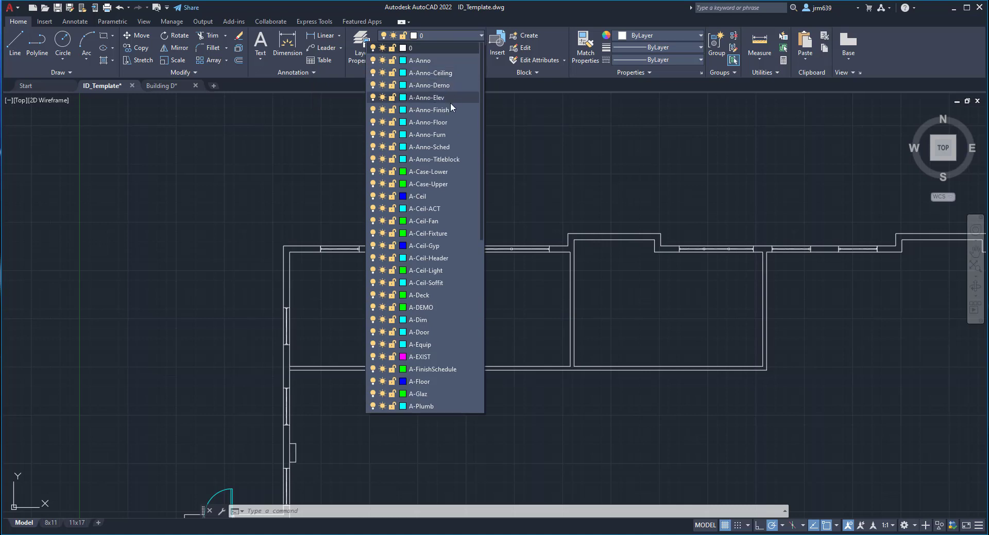
pyautogui.click(418, 320)
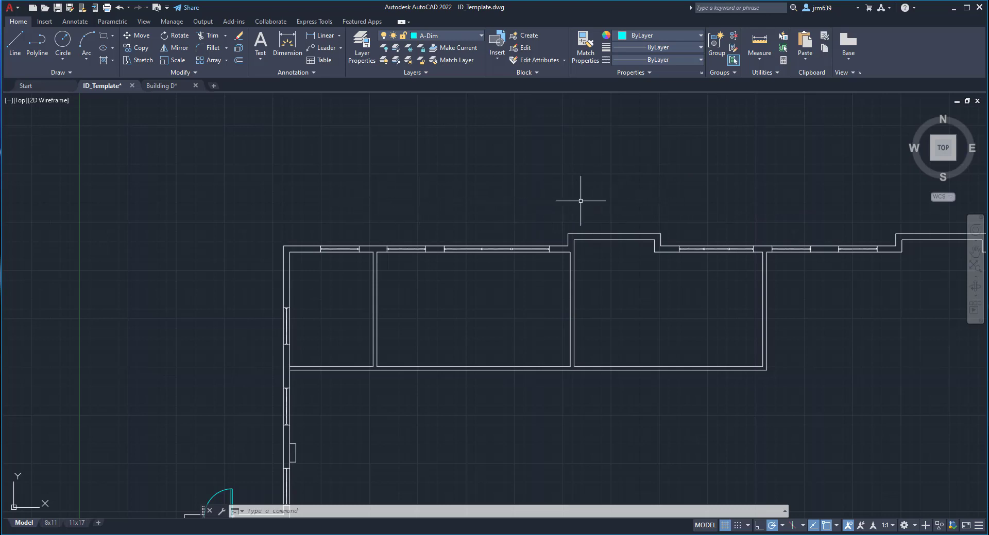
# - On the 11x17 layout, draw a 0.5" vertical paper-space line upward from the upper-left outer corner of the wall bump-out
pyautogui.scroll(-2, 579, 202)
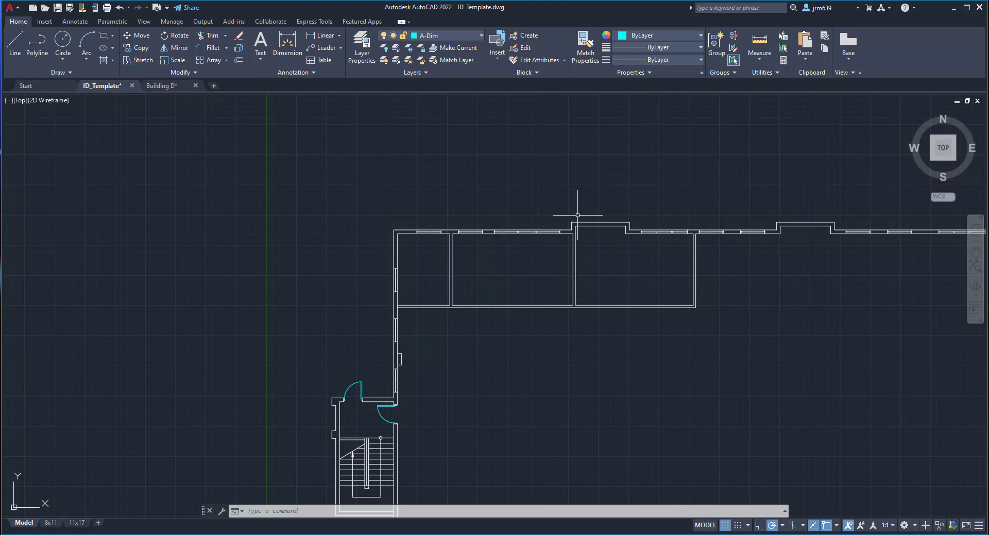
pyautogui.click(76, 522)
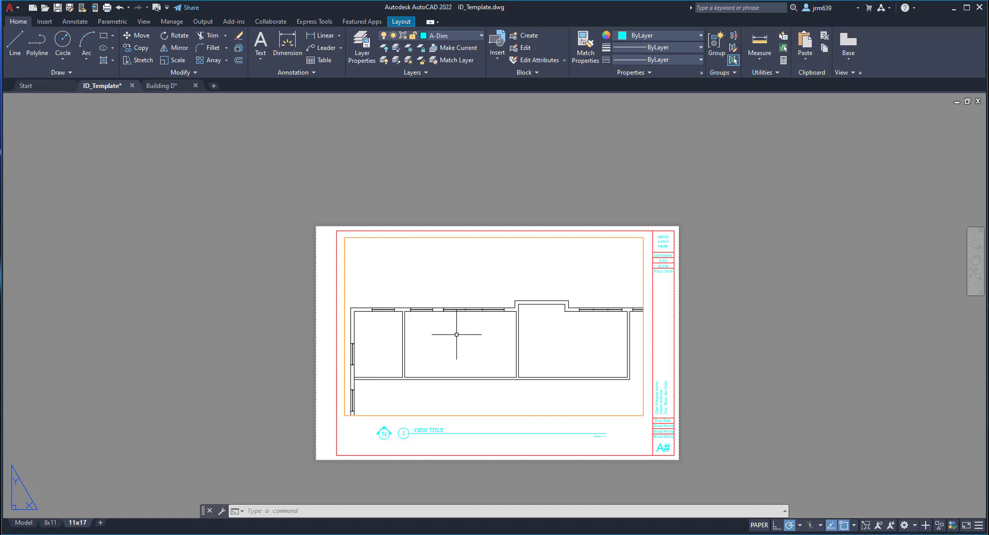
pyautogui.scroll(2, 534, 296)
pyautogui.scroll(2, 534, 296)
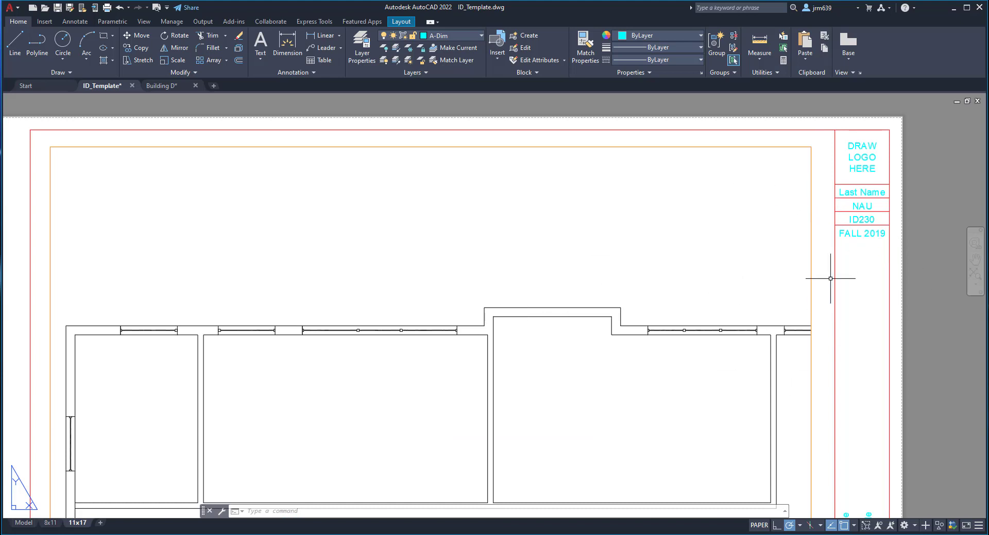
pyautogui.click(15, 44)
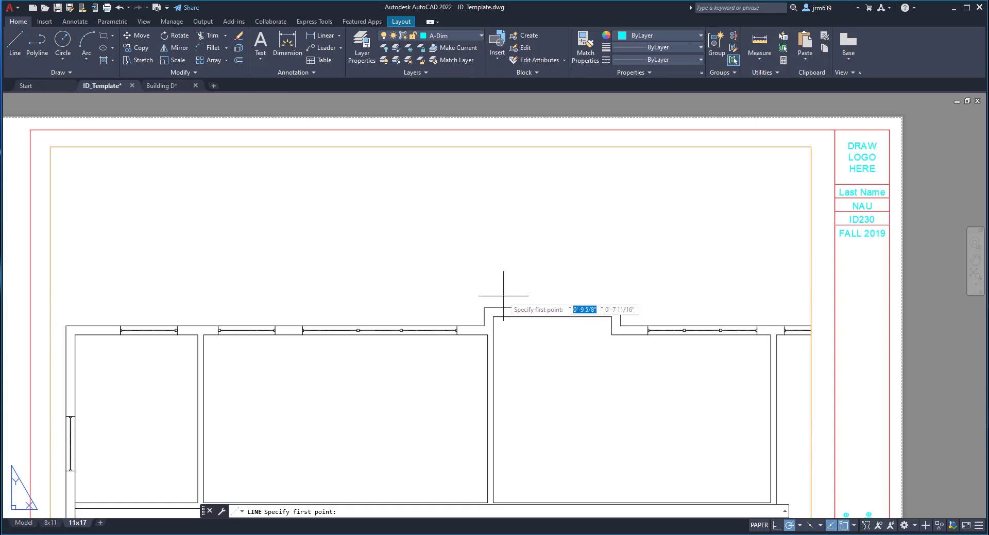
pyautogui.click(484, 307)
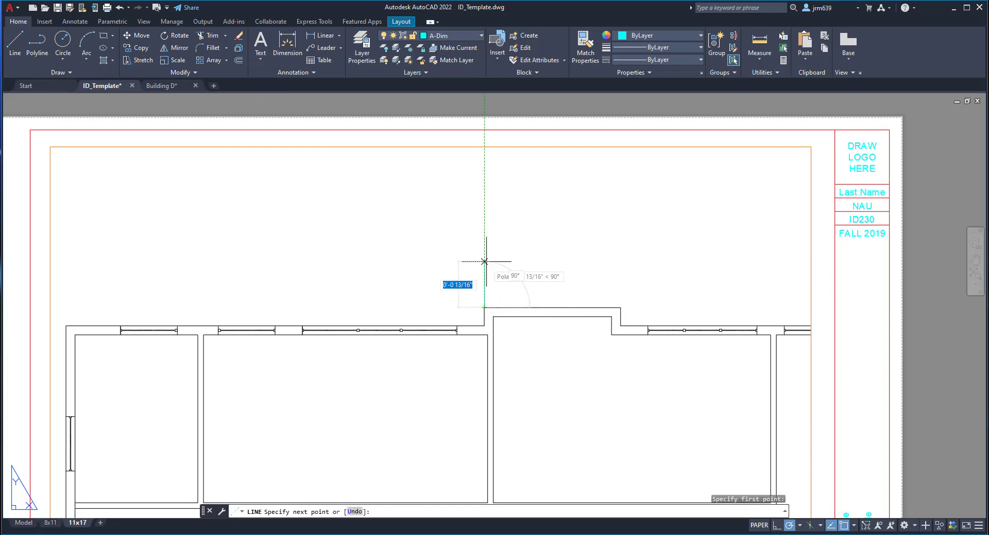
pyautogui.write('.5')
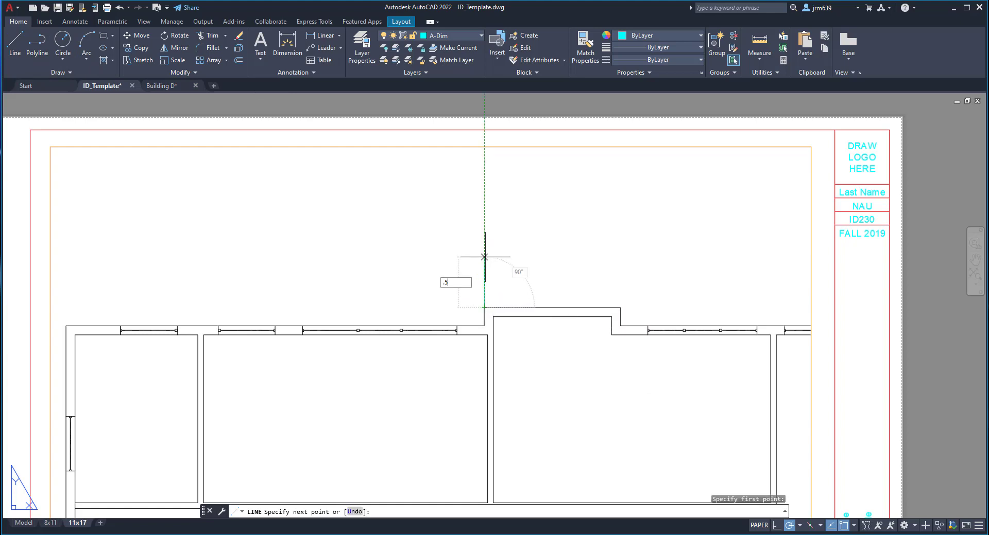
pyautogui.press('Return')
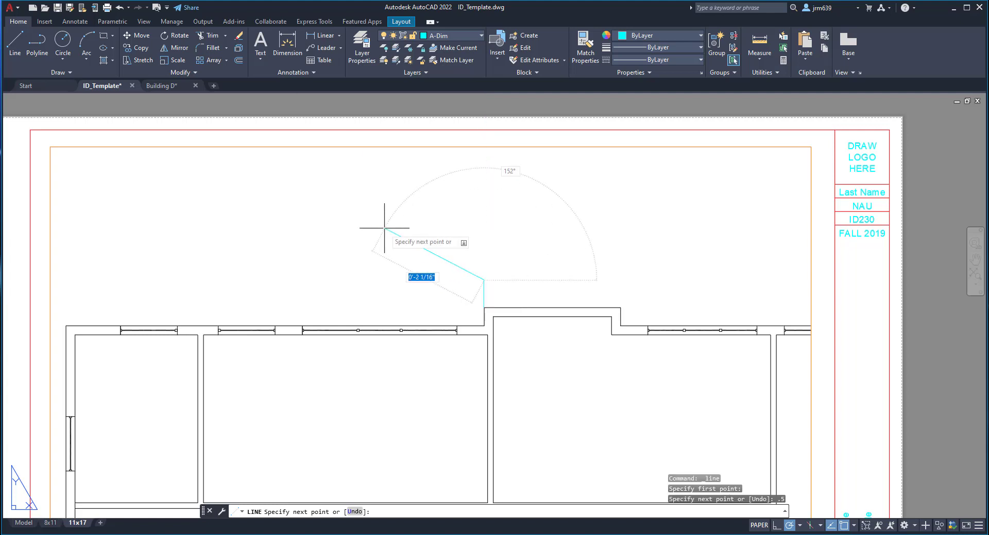
pyautogui.press('Escape')
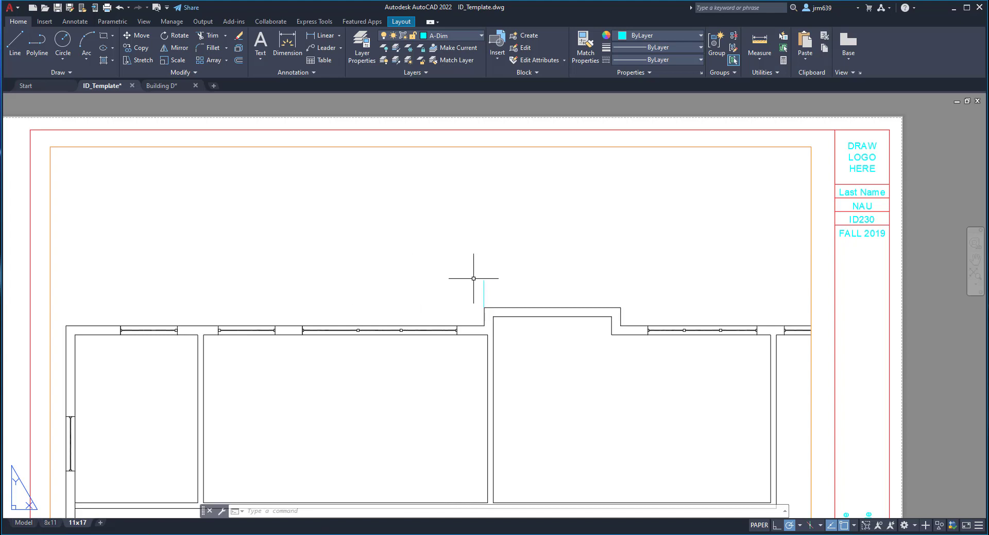
# - Activate model space inside the viewport and draw a short horizontal line leftward from the upper end of the vertical guide line
pyautogui.click(810, 354)
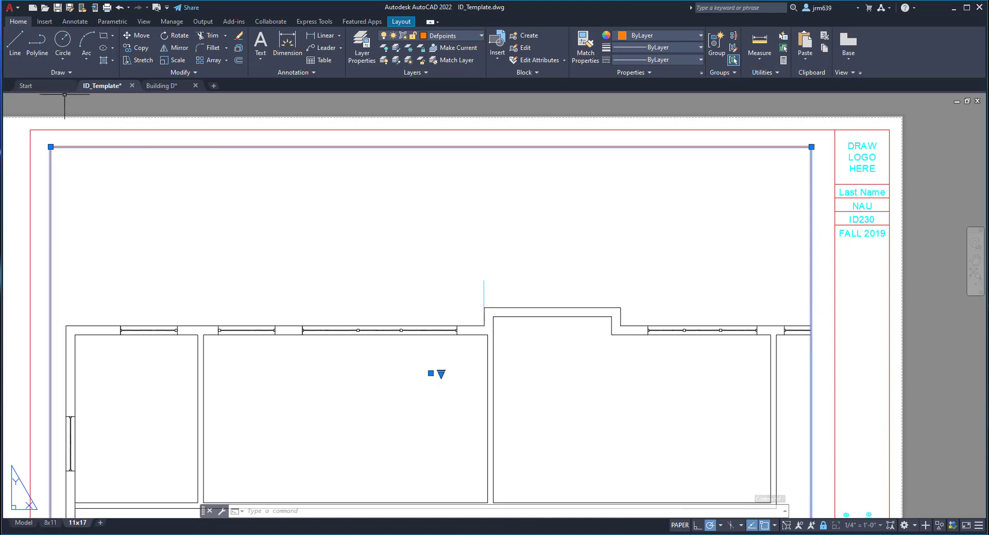
pyautogui.click(570, 229)
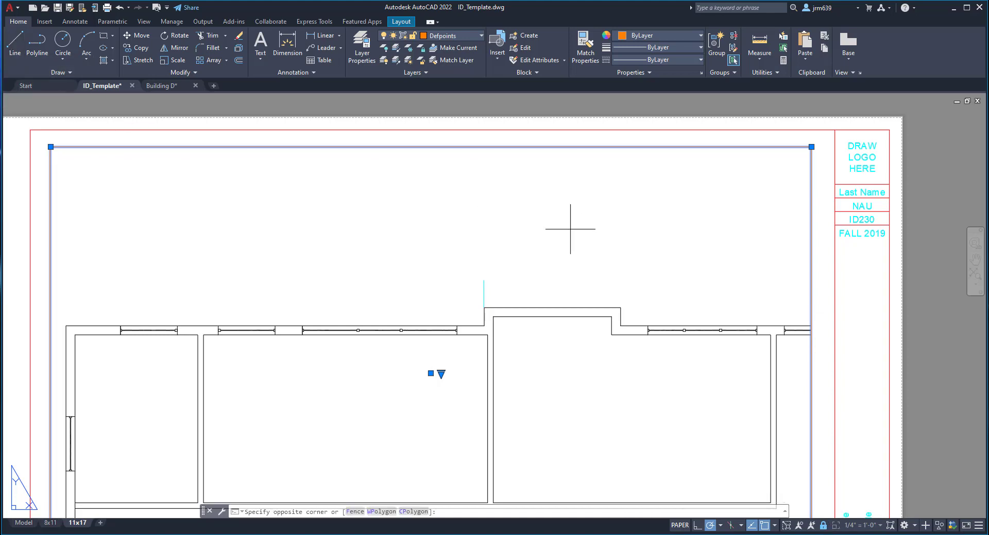
pyautogui.doubleClick(570, 229)
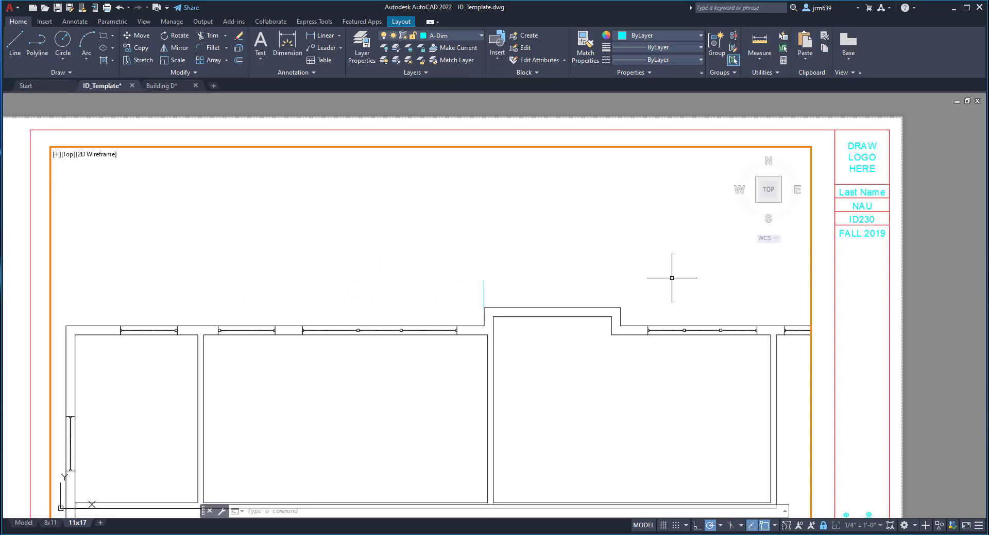
pyautogui.click(15, 43)
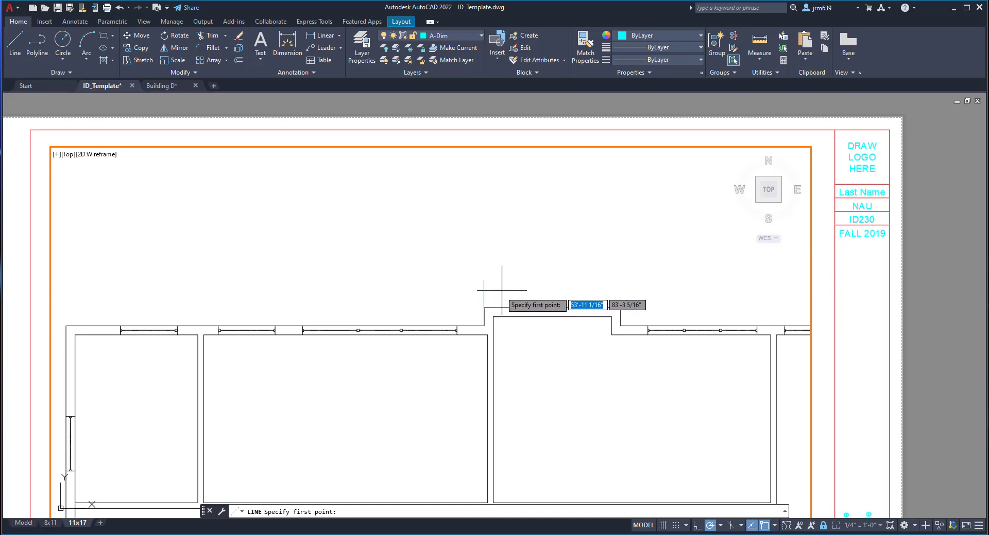
pyautogui.scroll(1, 478, 282)
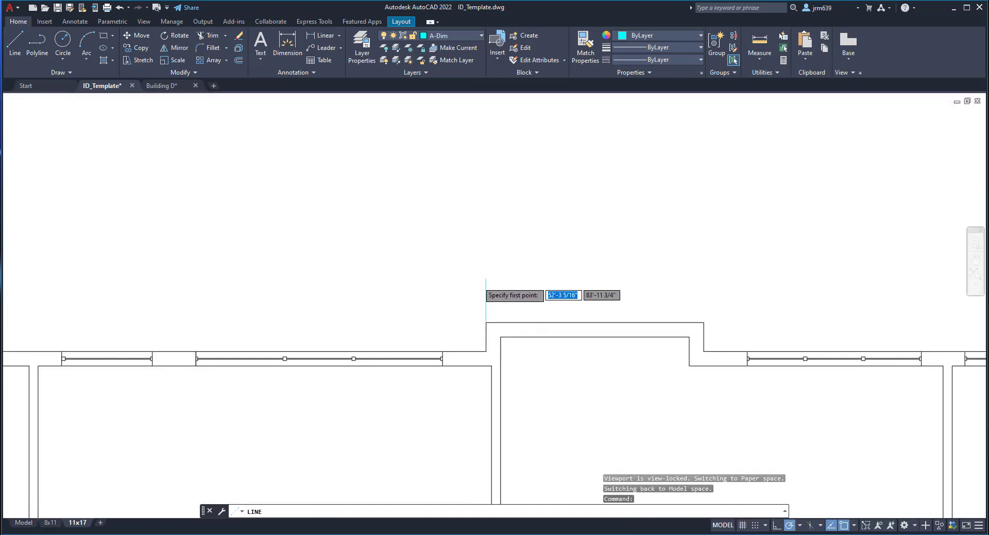
pyautogui.scroll(5, 482, 282)
pyautogui.scroll(3, 497, 270)
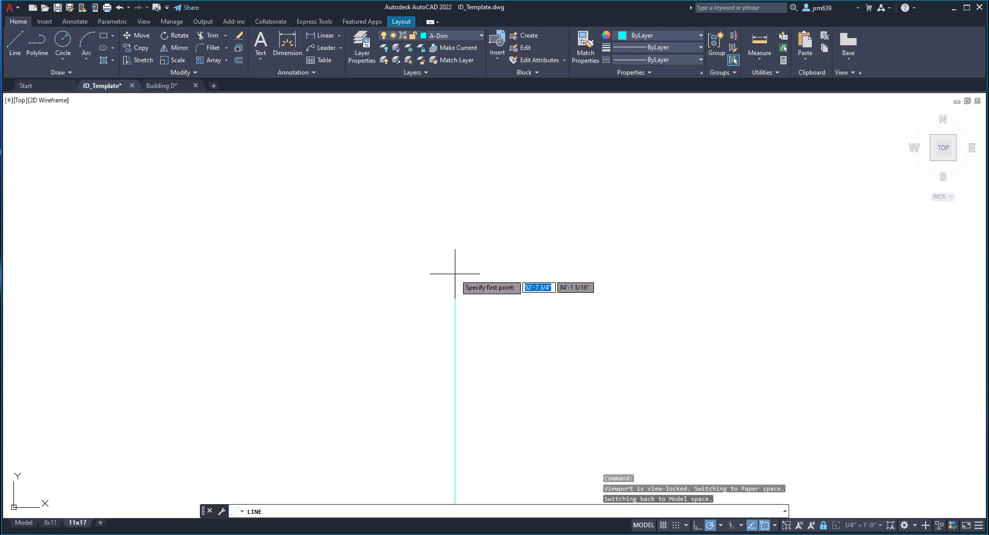
pyautogui.click(455, 274)
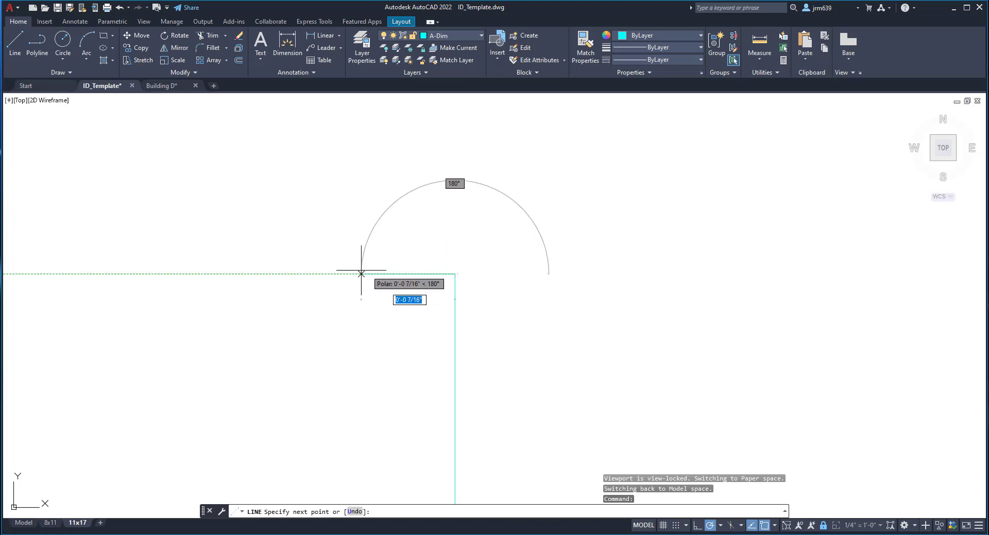
pyautogui.click(113, 273)
pyautogui.press('Escape')
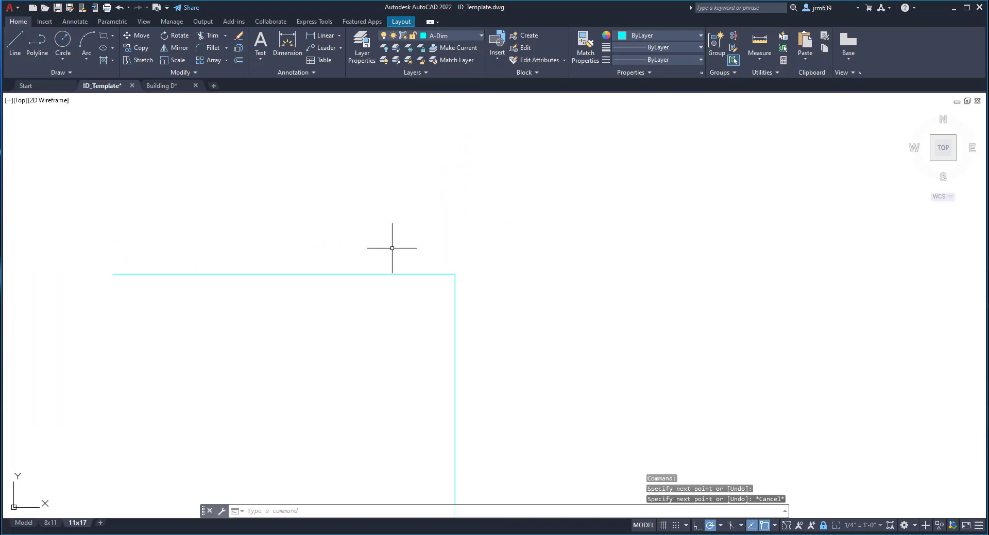
# - Leave the viewport's model space and return to paper space on the 11x17 layout
pyautogui.scroll(-10, 464, 257)
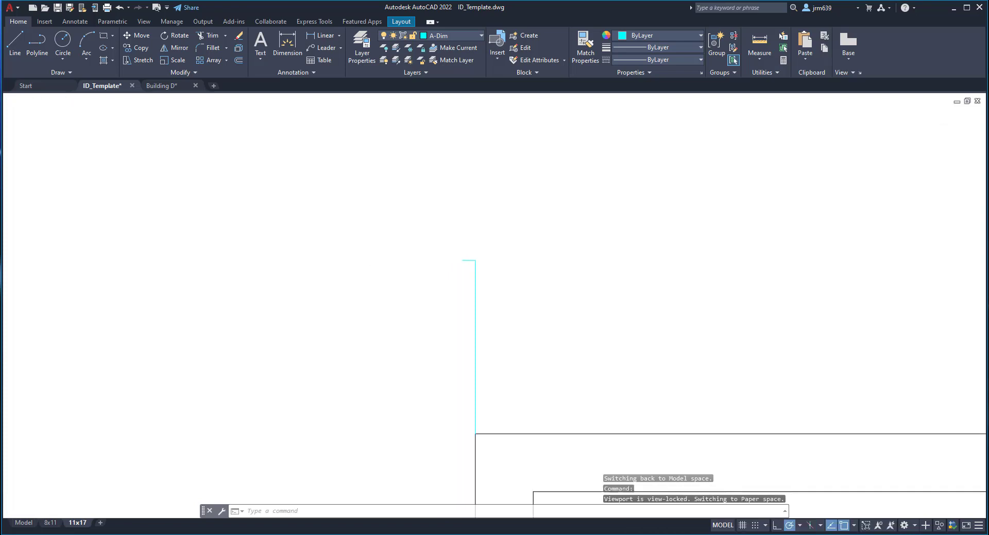
pyautogui.scroll(-6, 510, 261)
pyautogui.scroll(2, 620, 269)
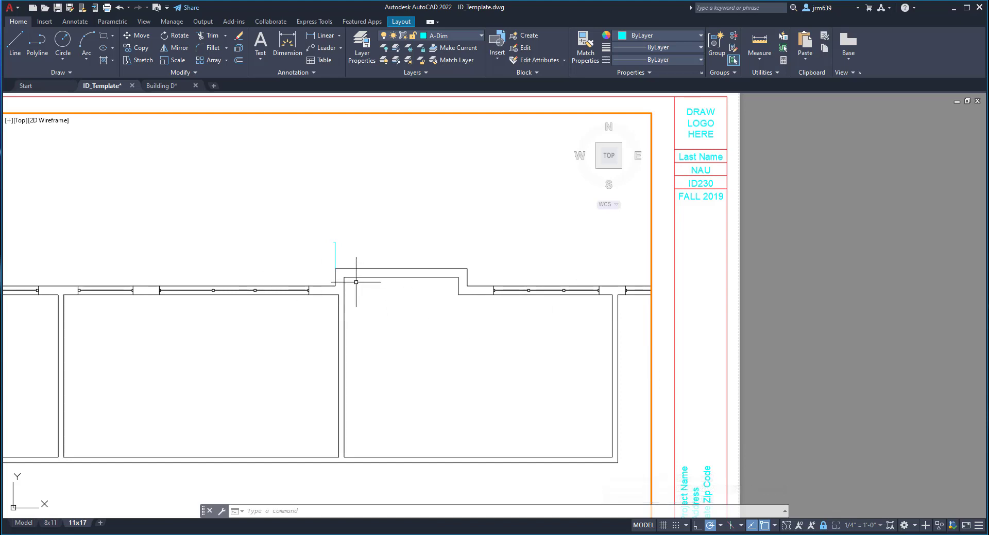
pyautogui.write('s')
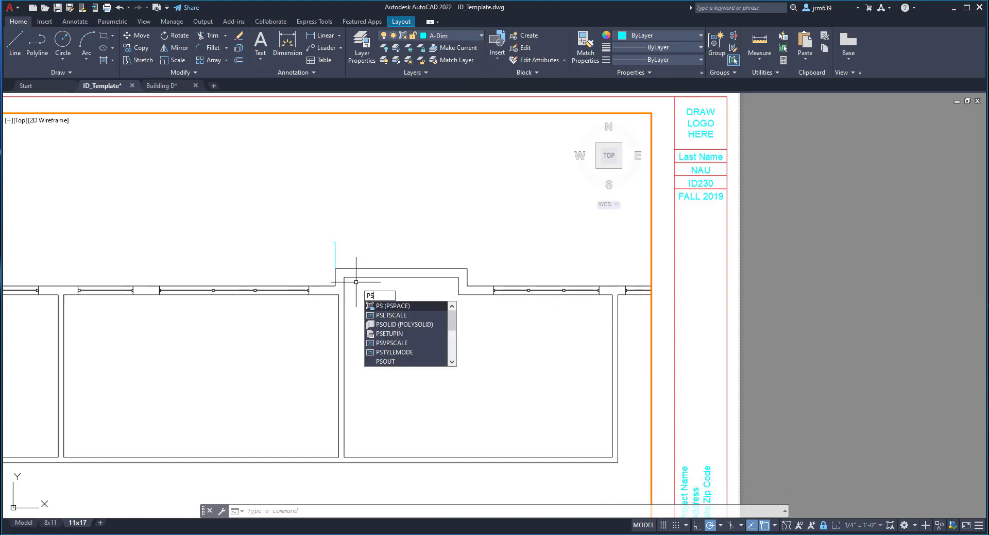
pyautogui.press('Return')
pyautogui.scroll(-5, 357, 283)
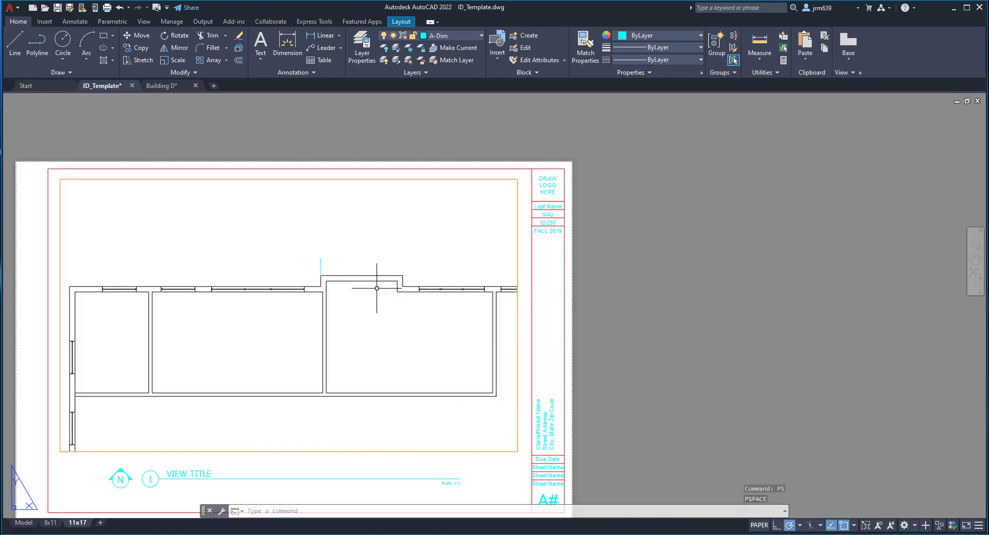
pyautogui.scroll(2, 380, 287)
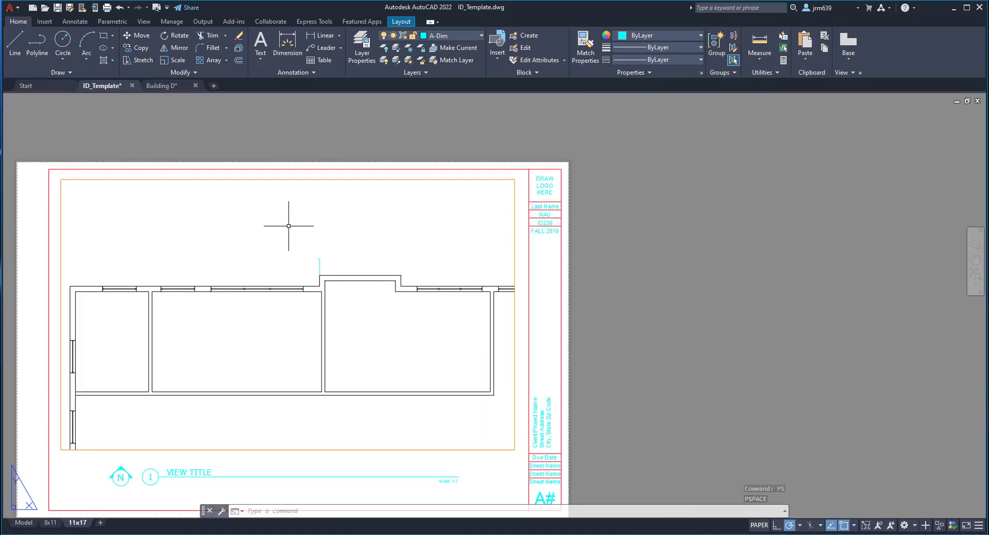
# - Check in paper space whether the vertical guide line and the short horizontal line above the bump-out can be selected
pyautogui.scroll(10, 320, 242)
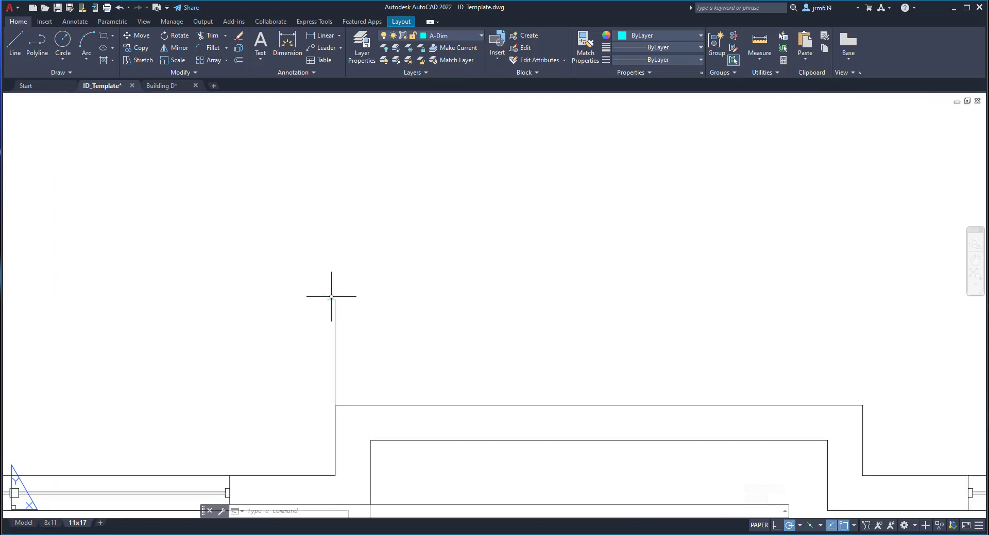
pyautogui.click(335, 325)
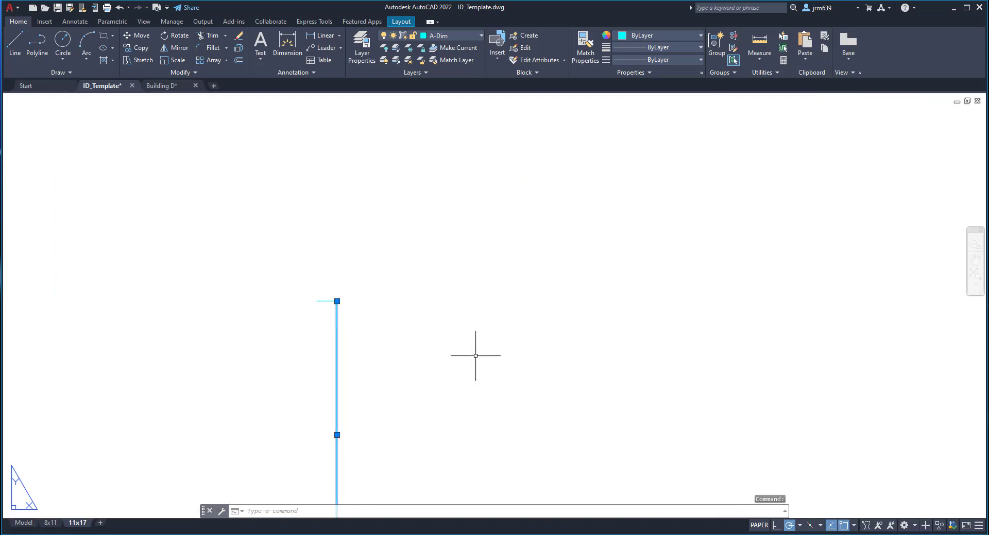
pyautogui.press('Escape')
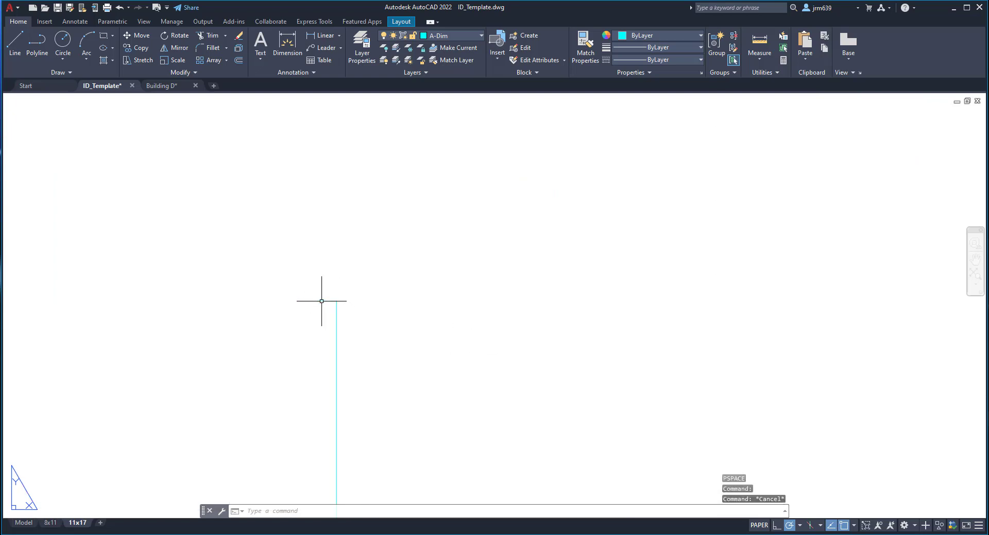
pyautogui.click(321, 301)
pyautogui.press('Escape')
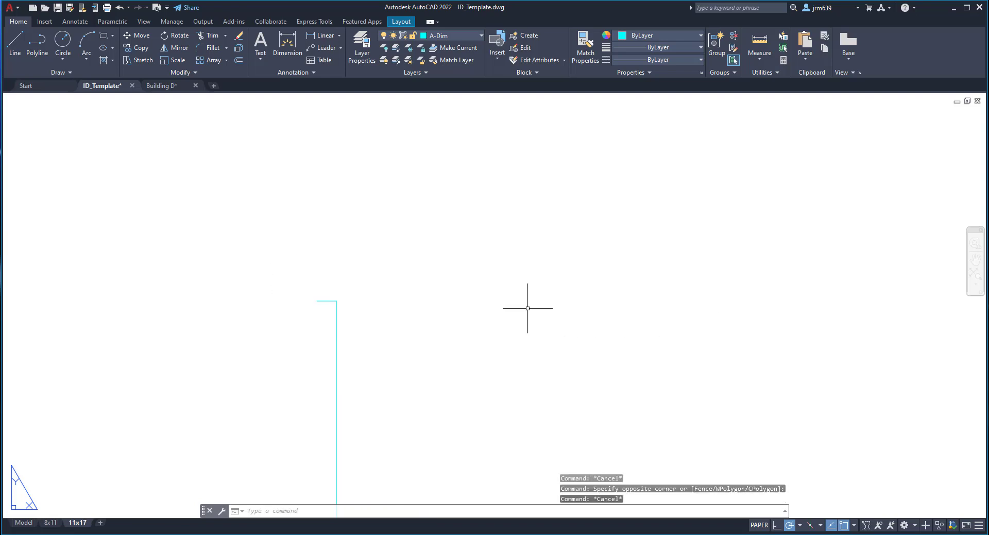
# - In model space, stretch the short horizontal guide line leftward past the building's upper-left outer corner
pyautogui.click(23, 523)
pyautogui.scroll(10, 611, 202)
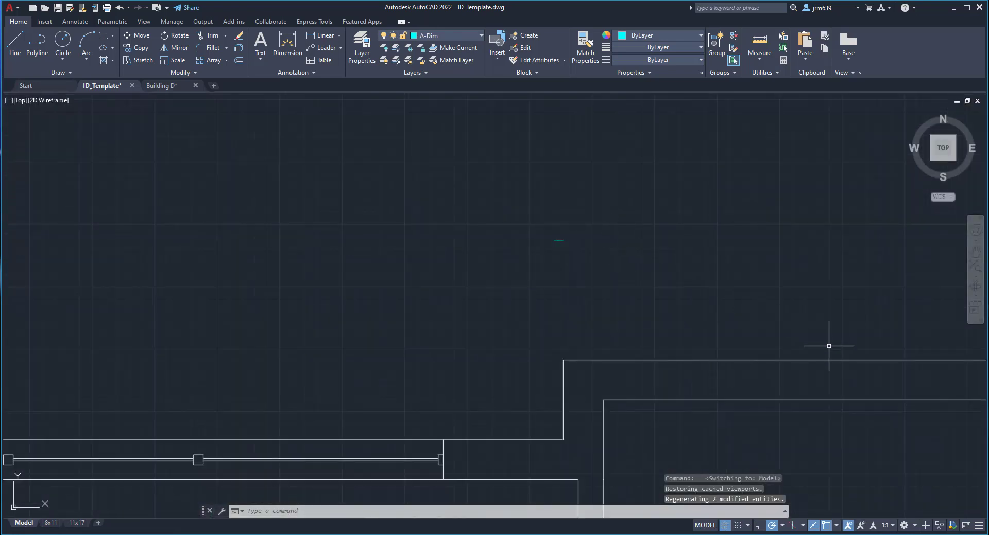
pyautogui.click(585, 250)
pyautogui.click(502, 211)
pyautogui.click(554, 240)
pyautogui.scroll(-5, 558, 242)
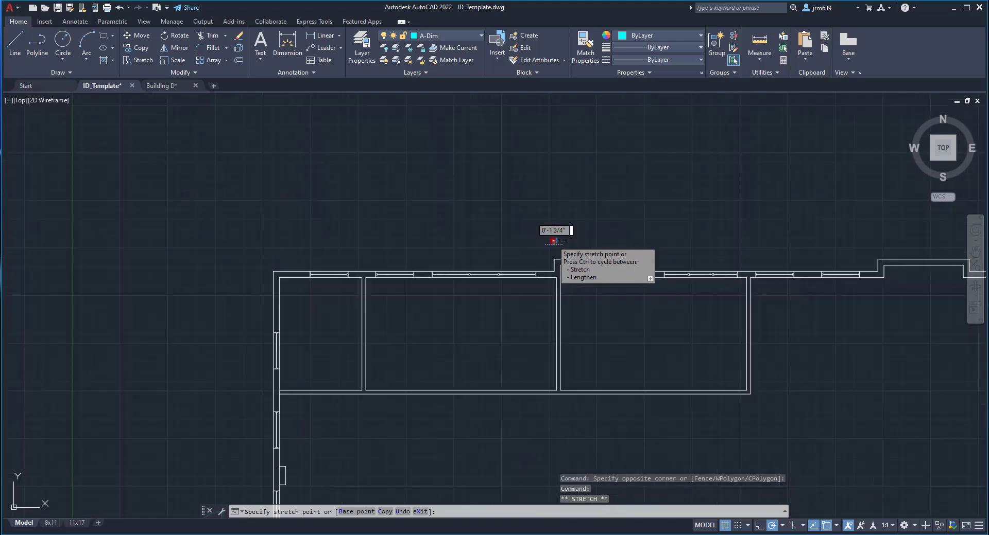
pyautogui.press('Escape')
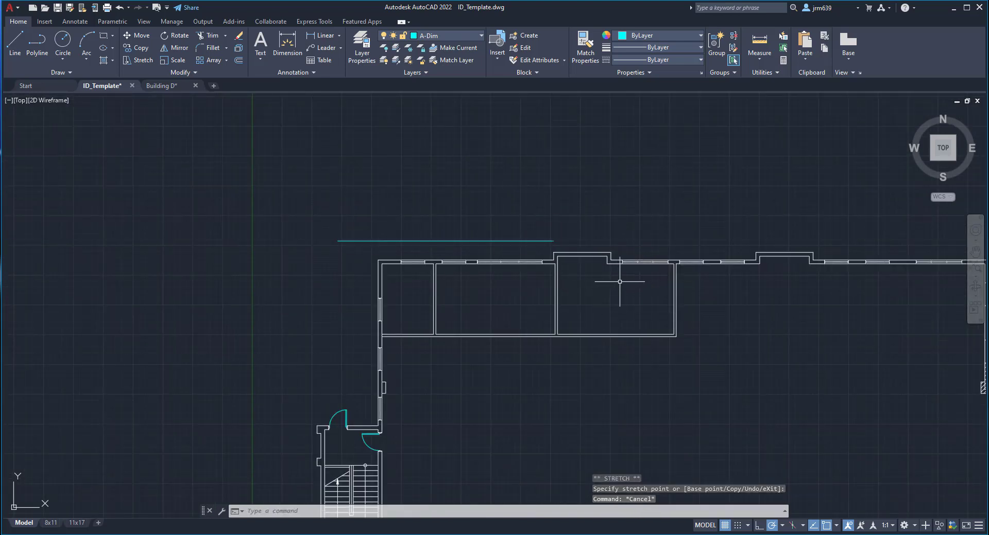
pyautogui.scroll(4, 534, 239)
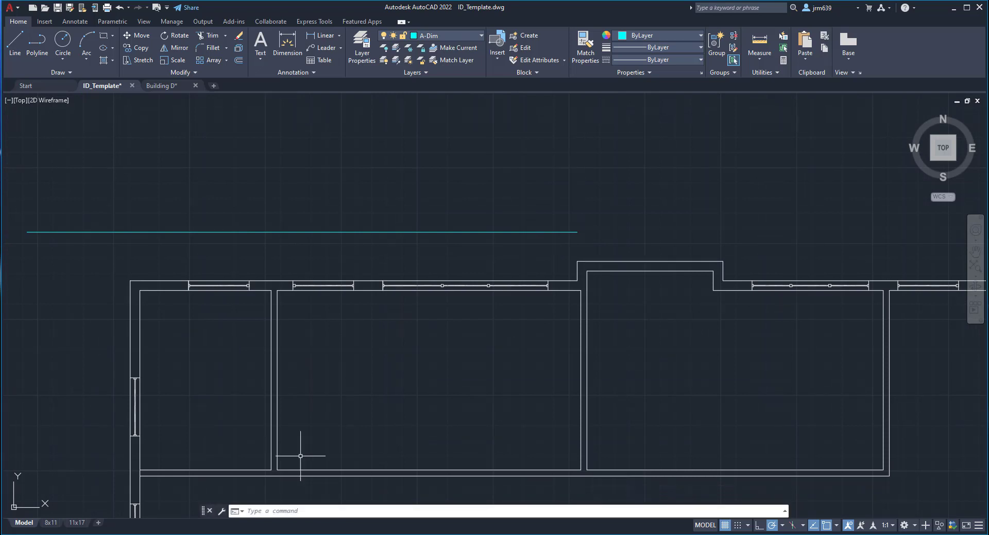
# - On the 11x17 layout, erase the vertical paper-space guide line above the bump-out corner
pyautogui.click(77, 523)
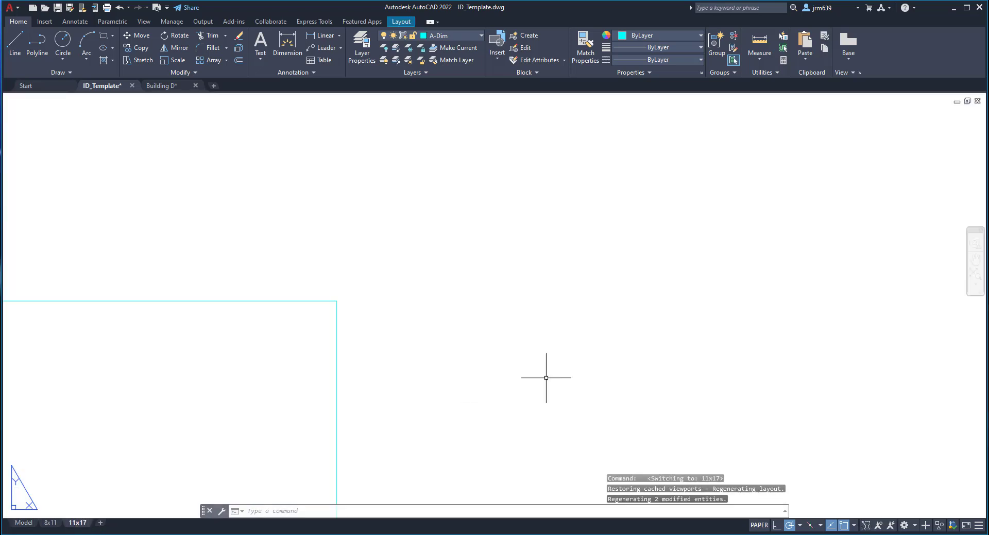
pyautogui.click(337, 364)
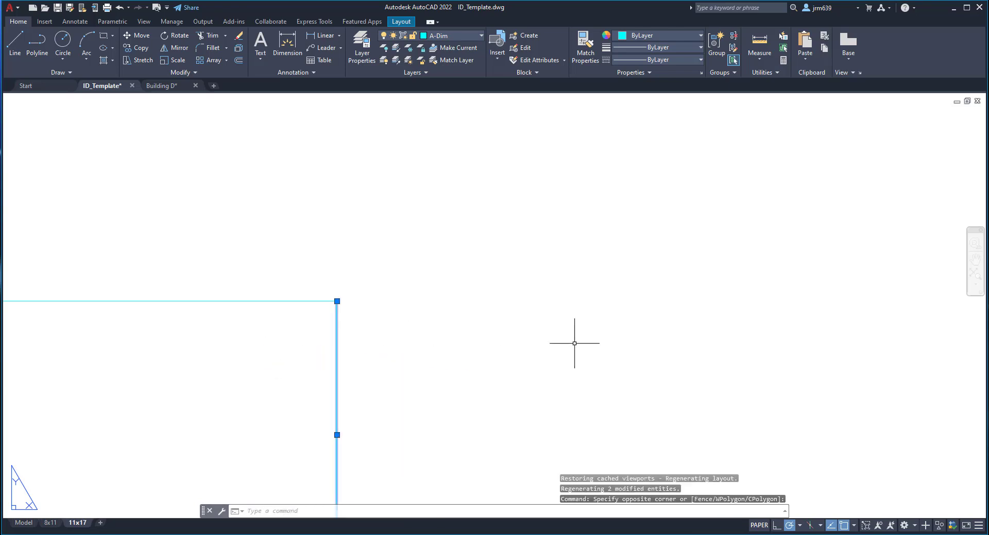
pyautogui.press('Delete')
pyautogui.scroll(-3, 615, 351)
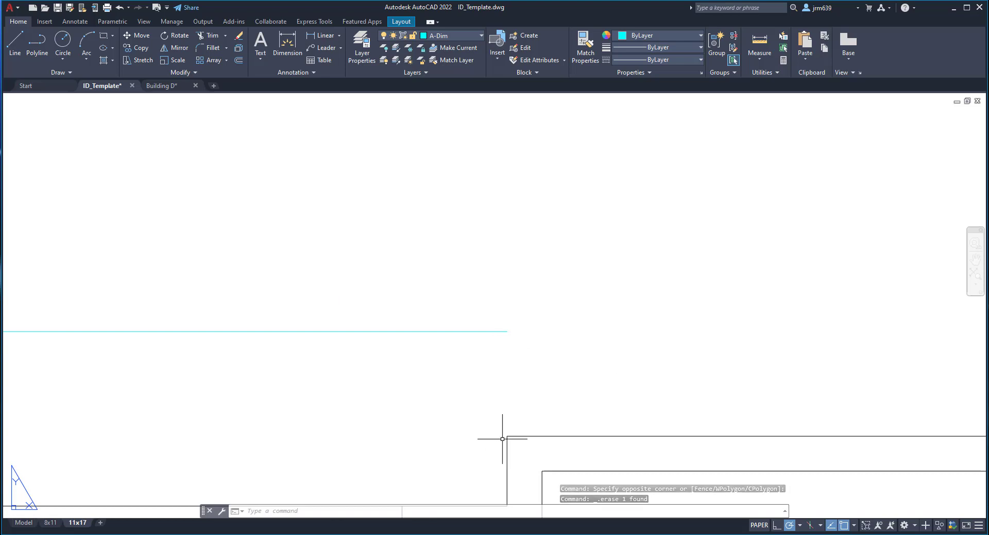
# - In model space, measure the distance from the bump-out's upper-left outer corner up to the horizontal guide line
pyautogui.click(22, 525)
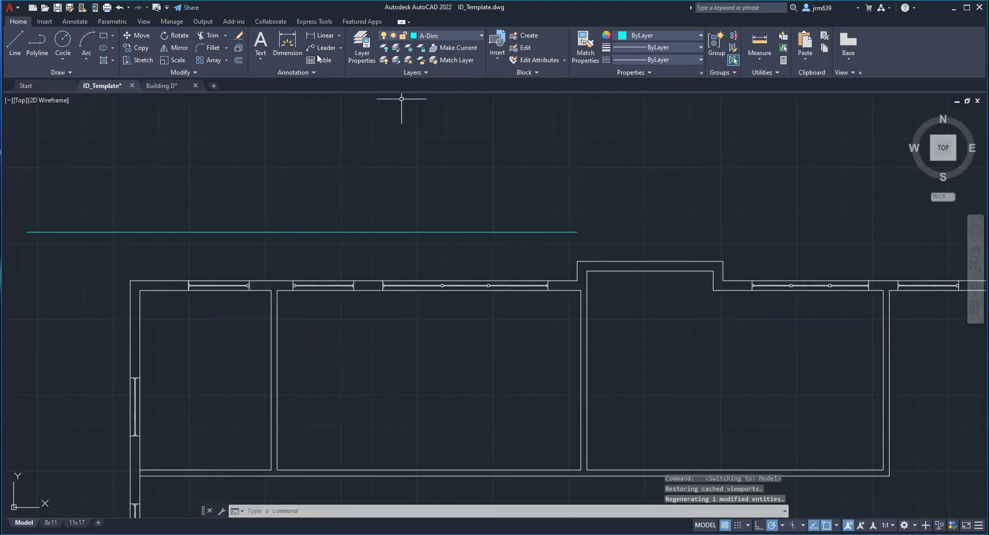
pyautogui.click(756, 59)
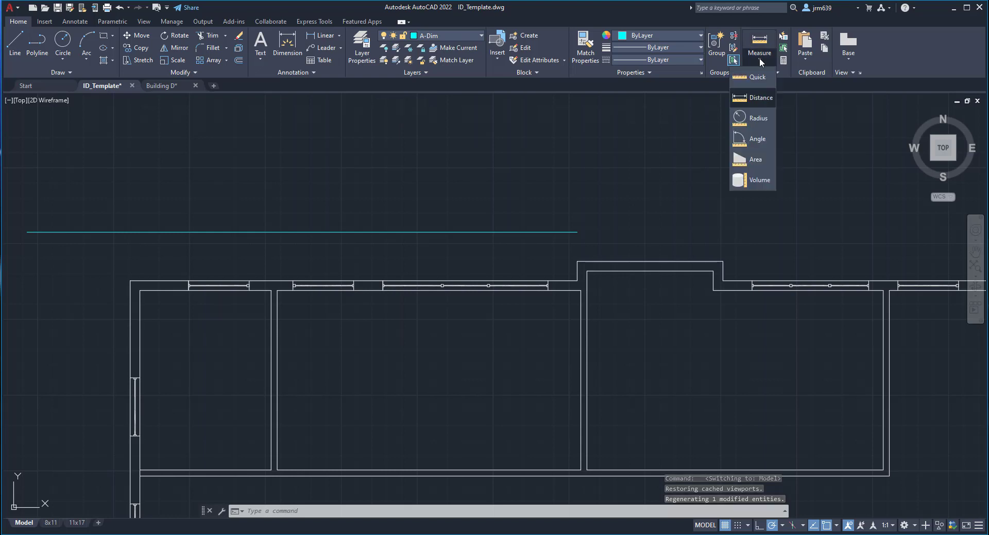
pyautogui.click(766, 100)
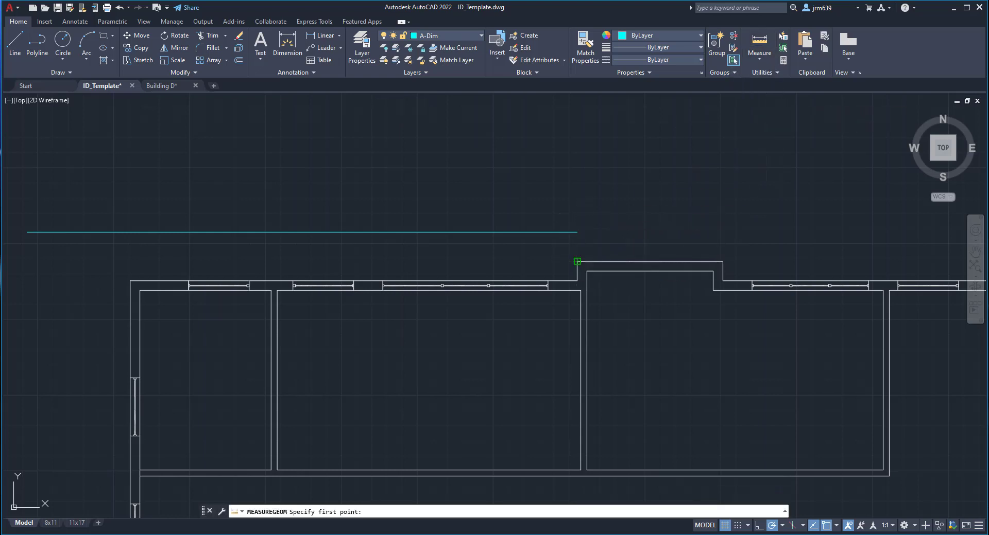
pyautogui.click(578, 262)
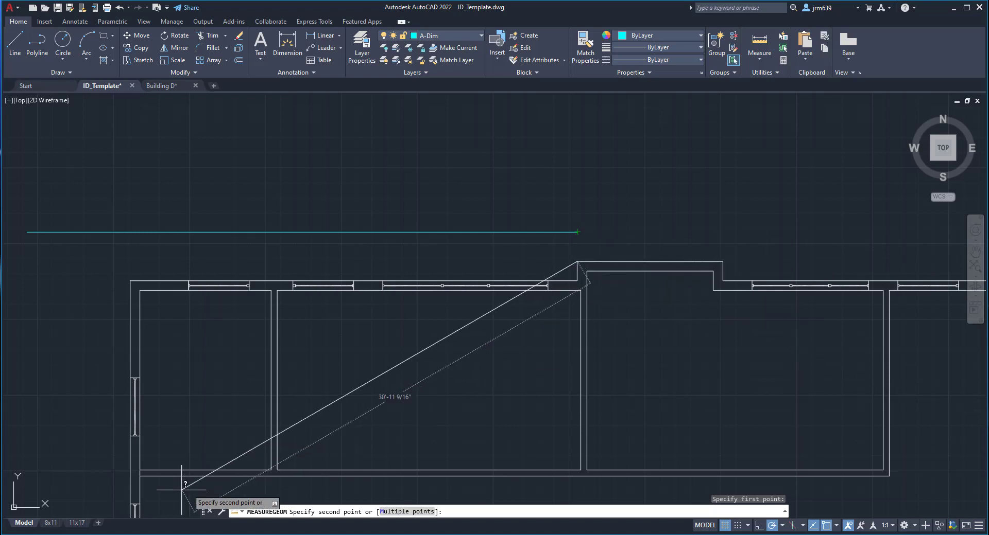
pyautogui.moveTo(79, 528)
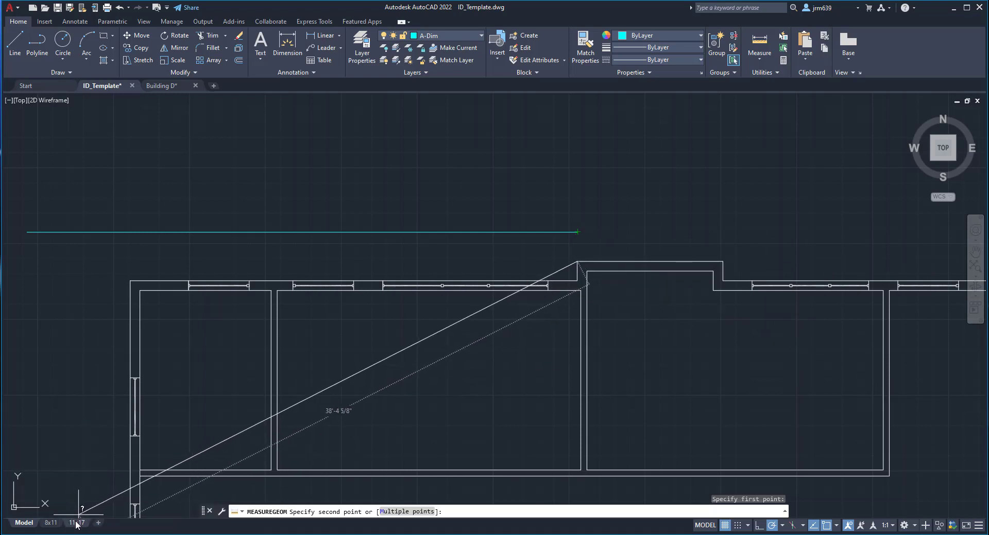
# - Review the guide line above the floor plan on the 11x17 layout, and return to model space
pyautogui.click(77, 524)
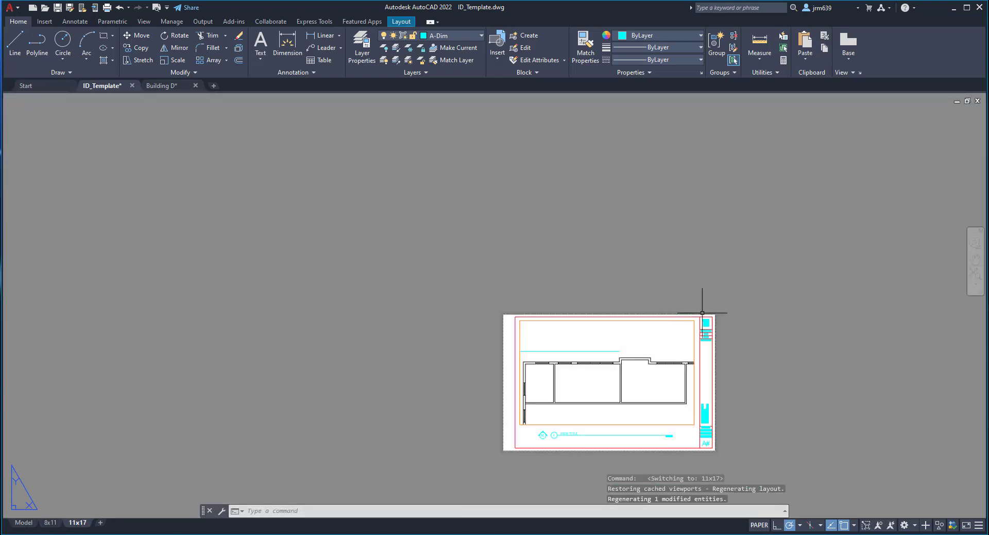
pyautogui.scroll(3, 702, 313)
pyautogui.moveTo(397, 369); pyautogui.dragTo(373, 293, button='middle')
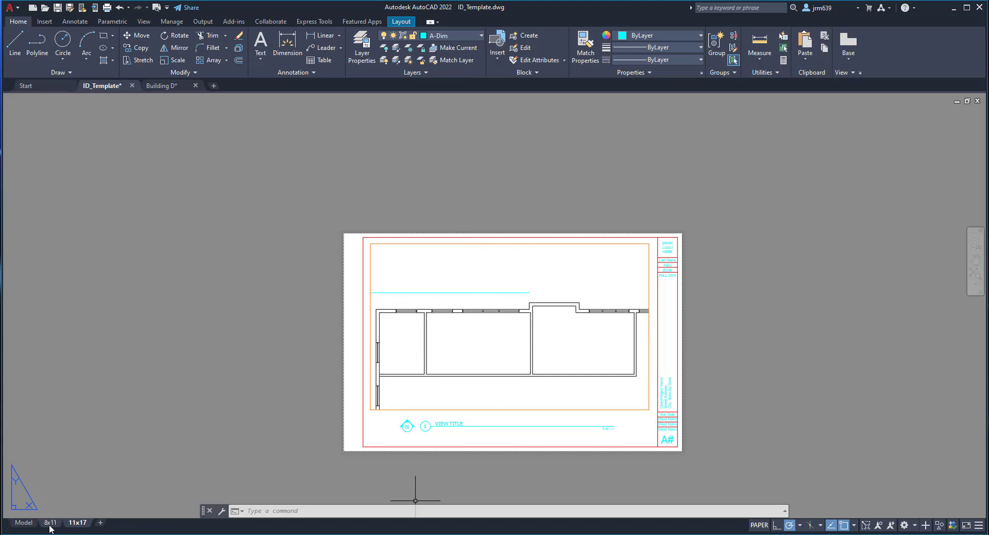
pyautogui.click(26, 524)
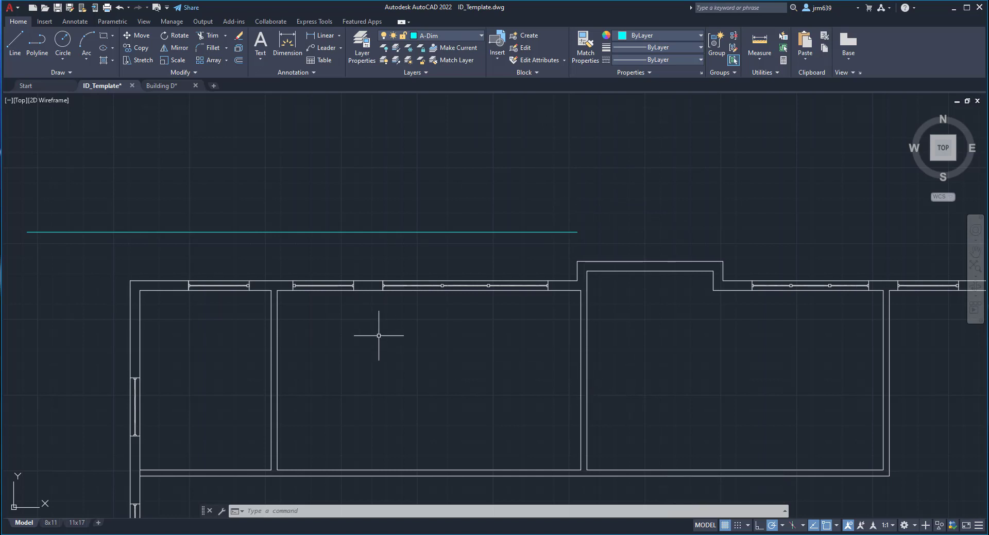
# - Dimension from the building's upper-left outer corner to the near edge of the first top-wall window, placing the dimension line on the guide line
pyautogui.moveTo(319, 324); pyautogui.dragTo(530, 329, button='middle')
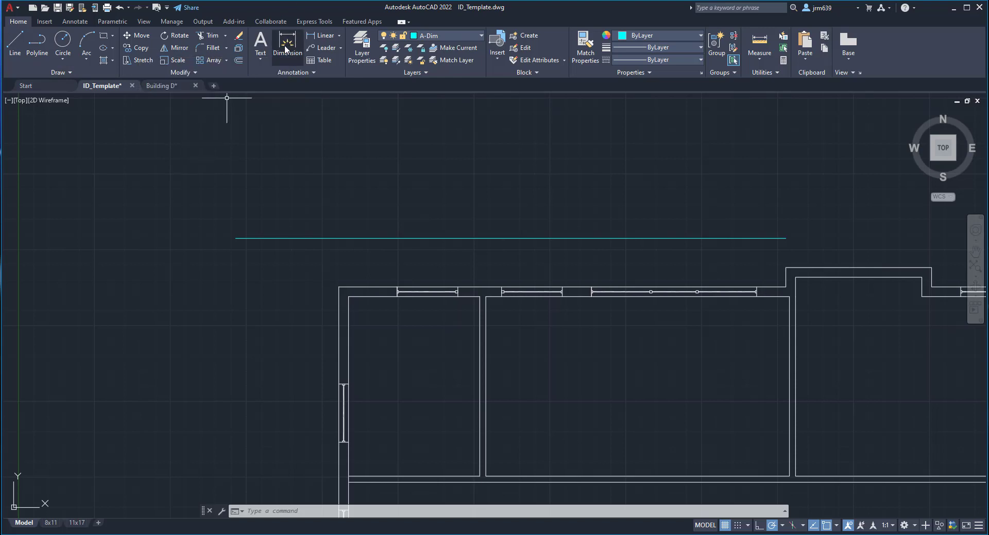
pyautogui.click(80, 23)
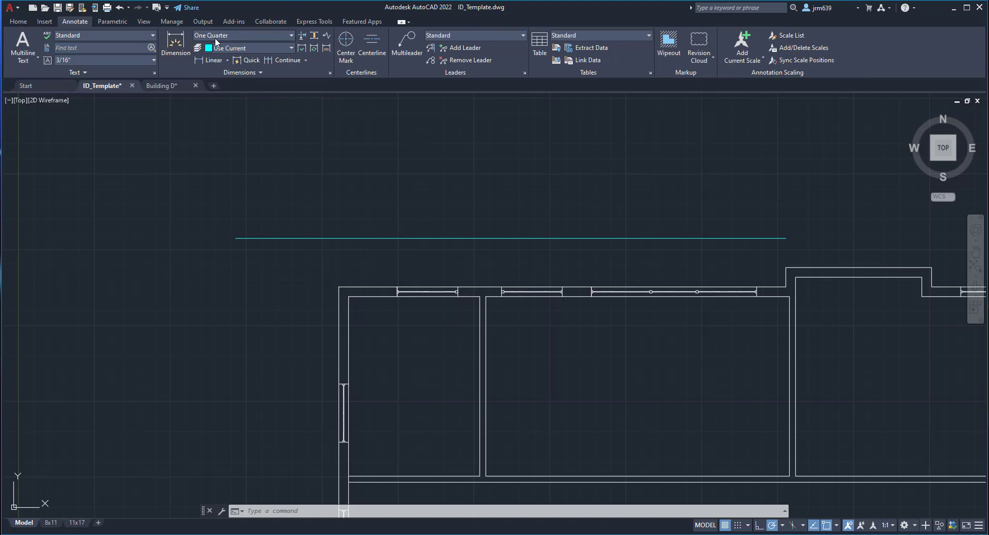
pyautogui.click(175, 47)
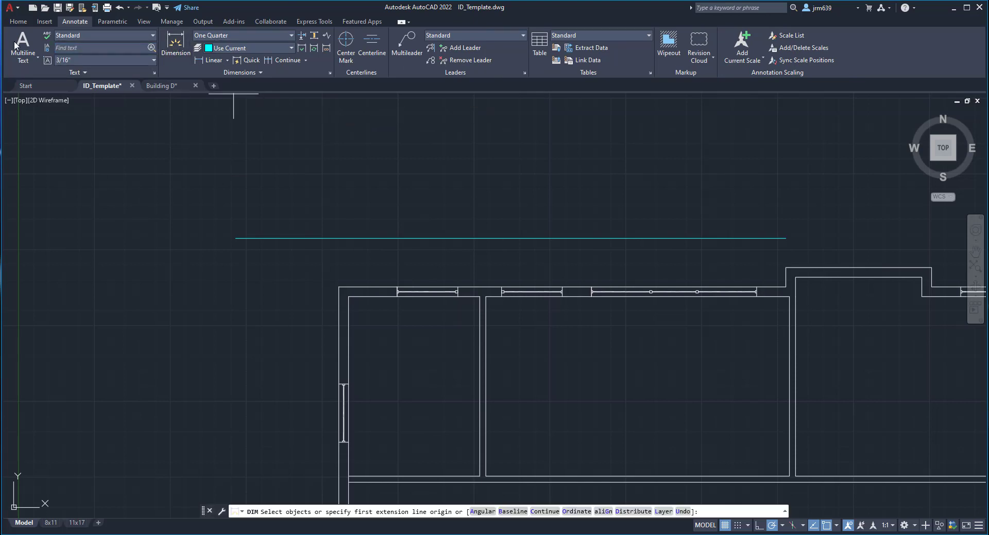
pyautogui.scroll(4, 337, 289)
pyautogui.click(332, 287)
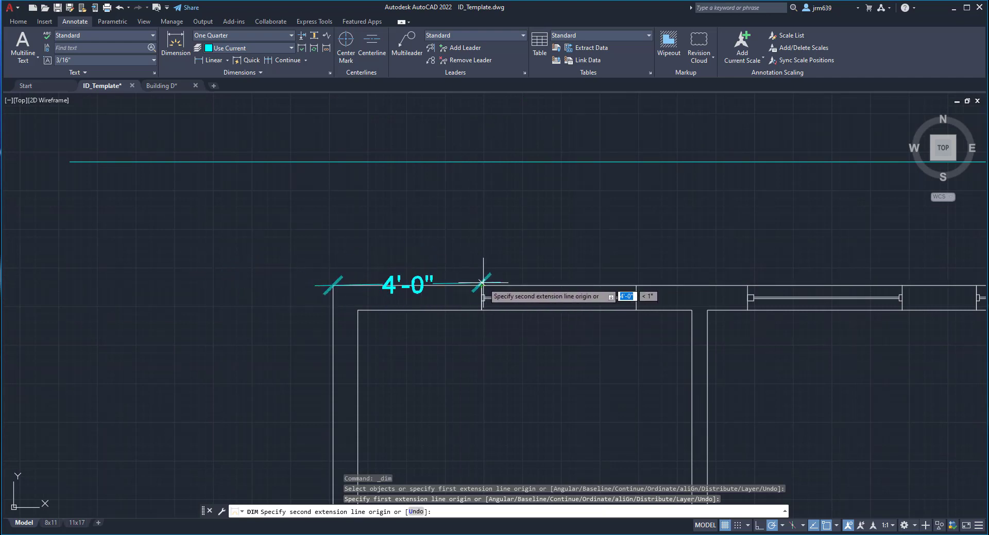
pyautogui.click(481, 285)
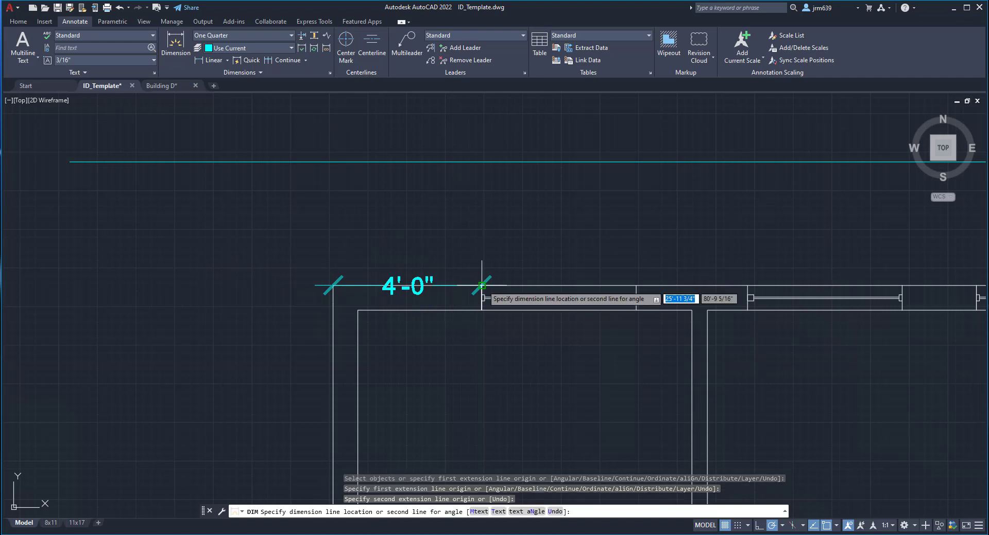
pyautogui.click(482, 162)
pyautogui.press('Escape')
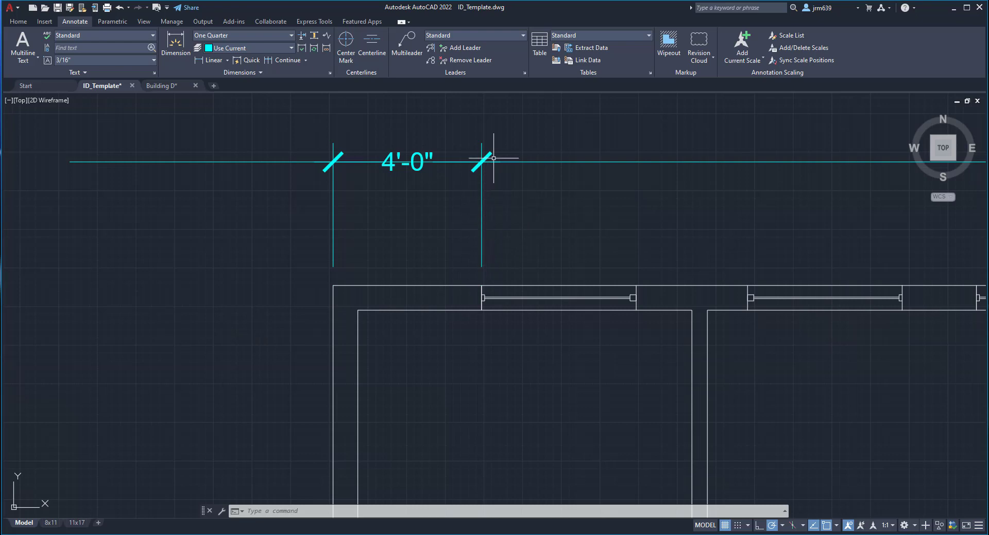
# - Erase the long horizontal guide line above the top wall, keeping the placed dimension
pyautogui.scroll(-4, 561, 216)
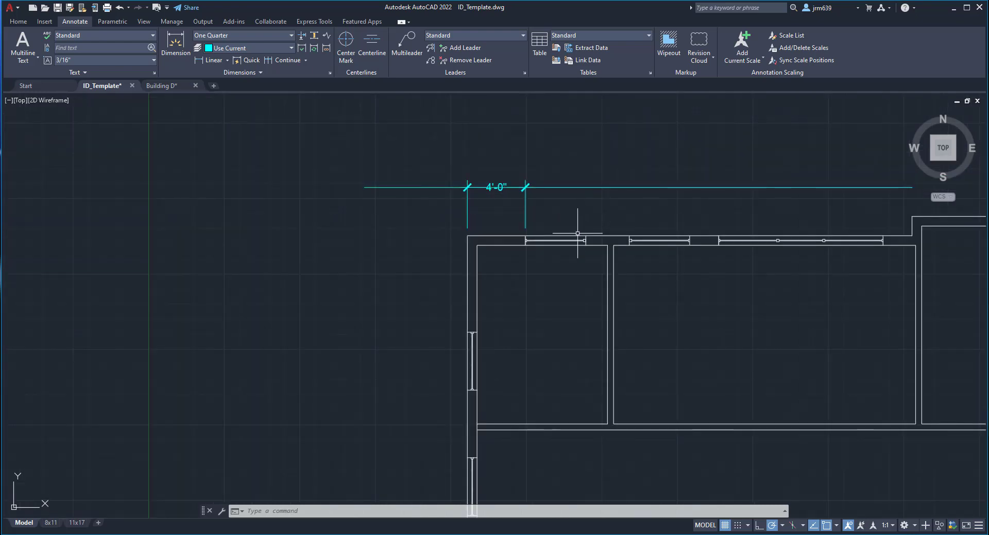
pyautogui.moveTo(579, 221)
pyautogui.mouseDown(button='middle')
pyautogui.moveTo(419, 267)
pyautogui.moveTo(467, 312)
pyautogui.moveTo(462, 303)
pyautogui.mouseUp(button='middle')
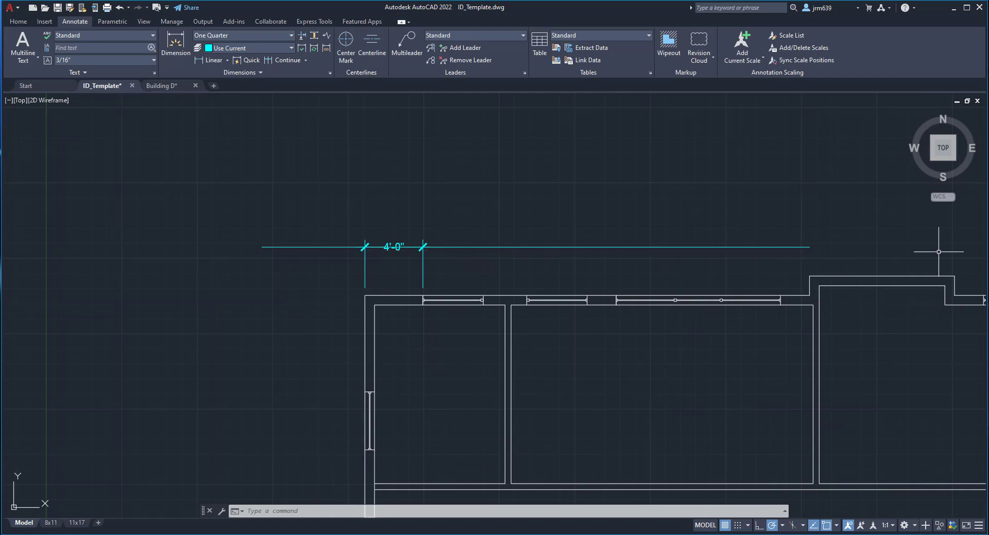
pyautogui.click(681, 229)
pyautogui.click(642, 266)
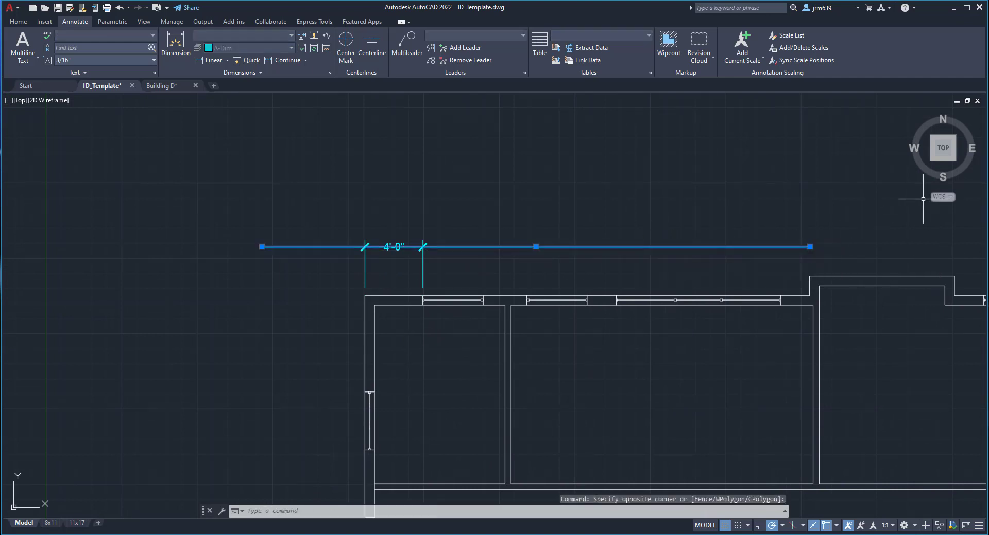
pyautogui.press('Delete')
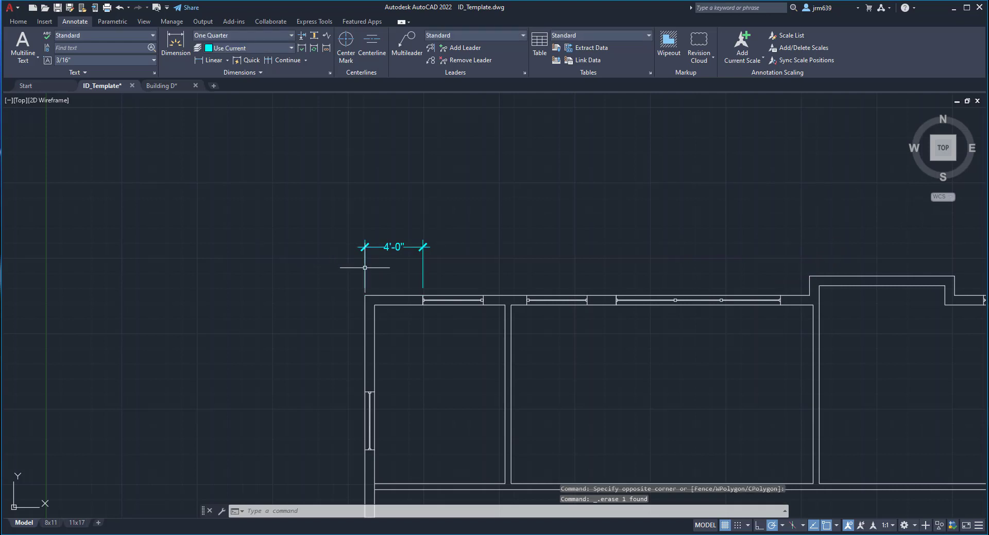
pyautogui.scroll(2, 411, 258)
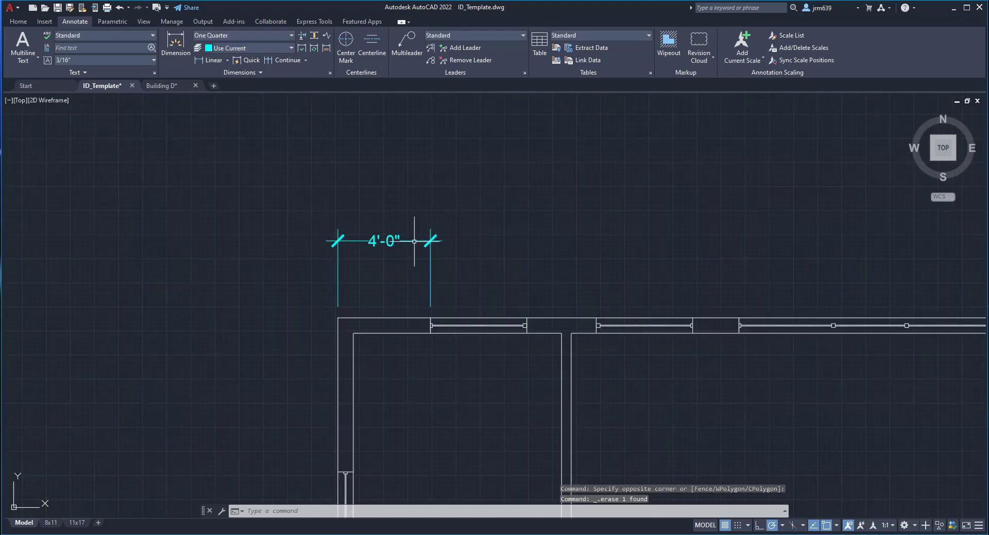
# - Dimension the width of the first top-wall window, aligning the dimension line with the existing corner-to-window dimension
pyautogui.scroll(2, 423, 253)
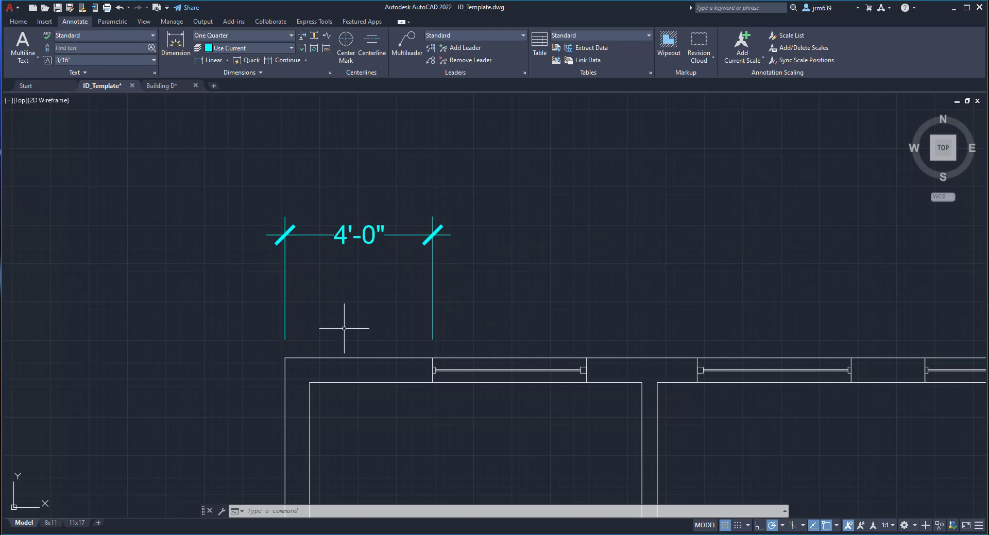
pyautogui.click(178, 44)
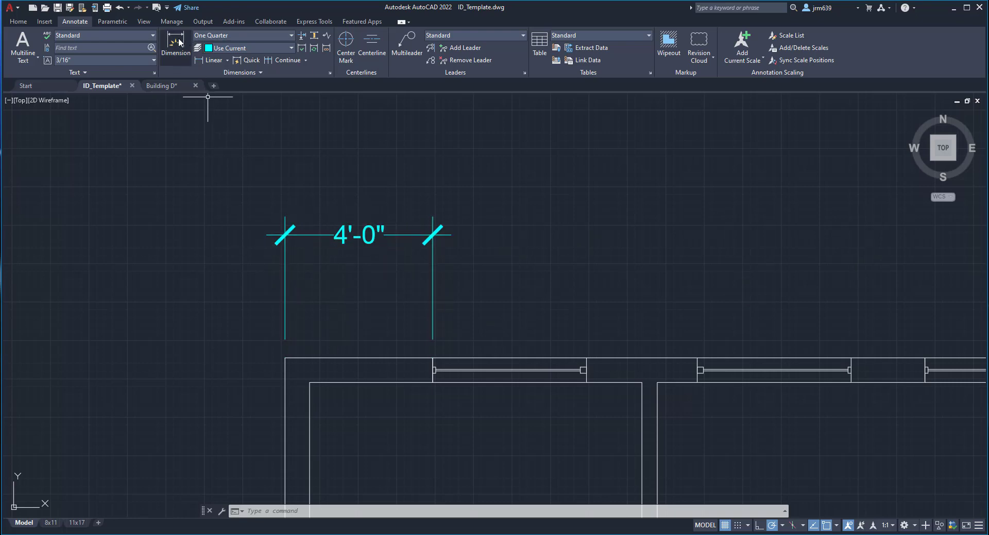
pyautogui.click(433, 357)
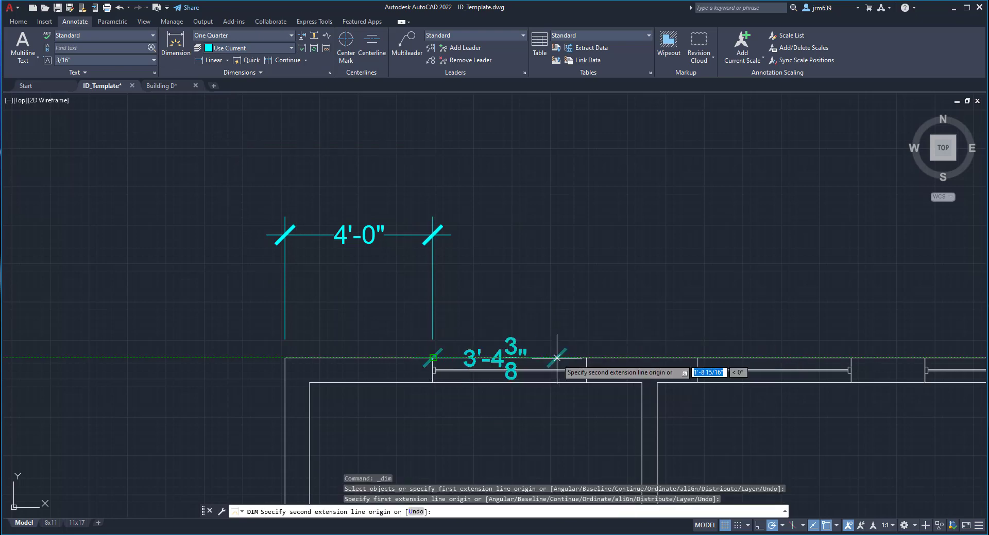
pyautogui.click(587, 357)
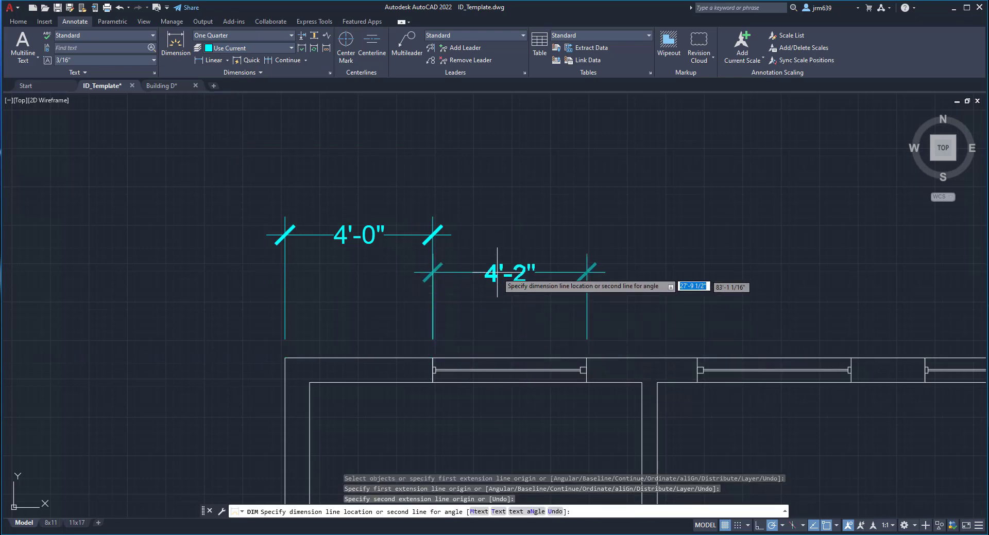
pyautogui.click(433, 235)
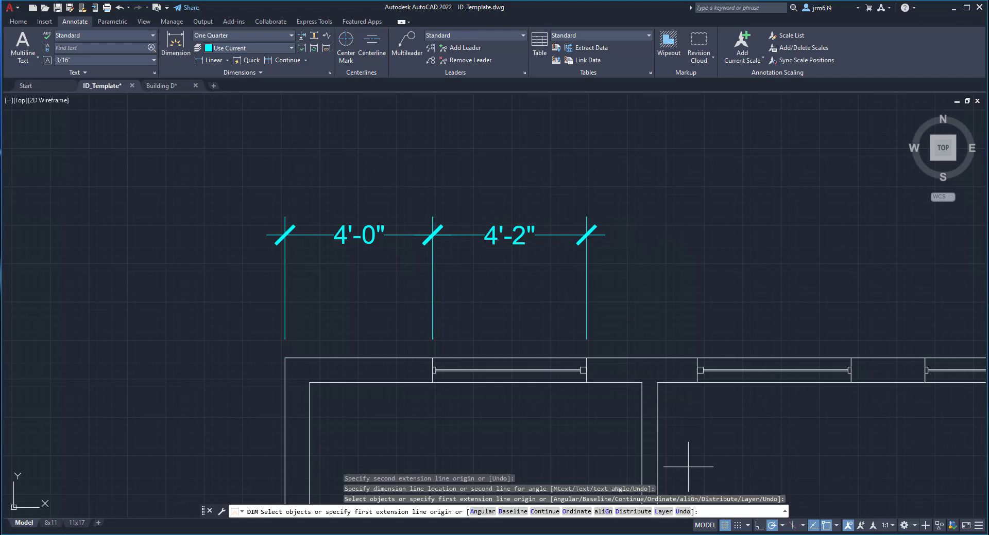
# - Dimension the wall segment between the first and second top-wall windows, in line with the existing dimension string
pyautogui.click(586, 357)
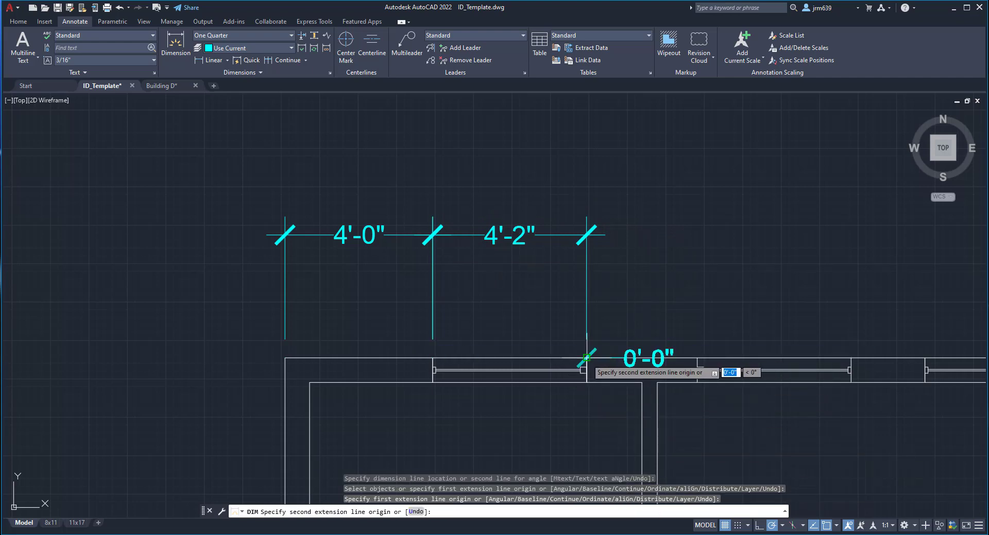
pyautogui.click(697, 358)
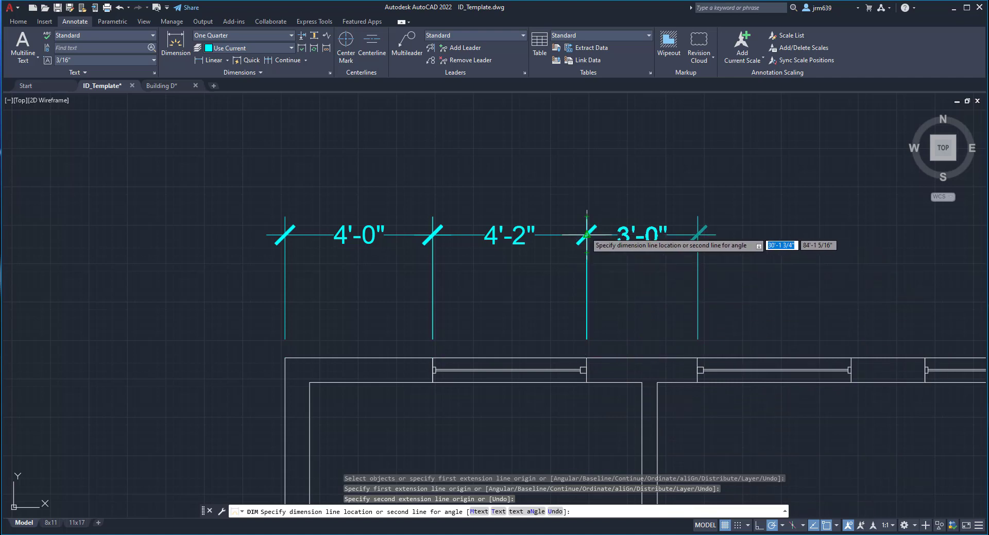
pyautogui.click(587, 236)
# - Dimension the width of the second top-wall window in line with the string, and end the dimension command
pyautogui.click(697, 358)
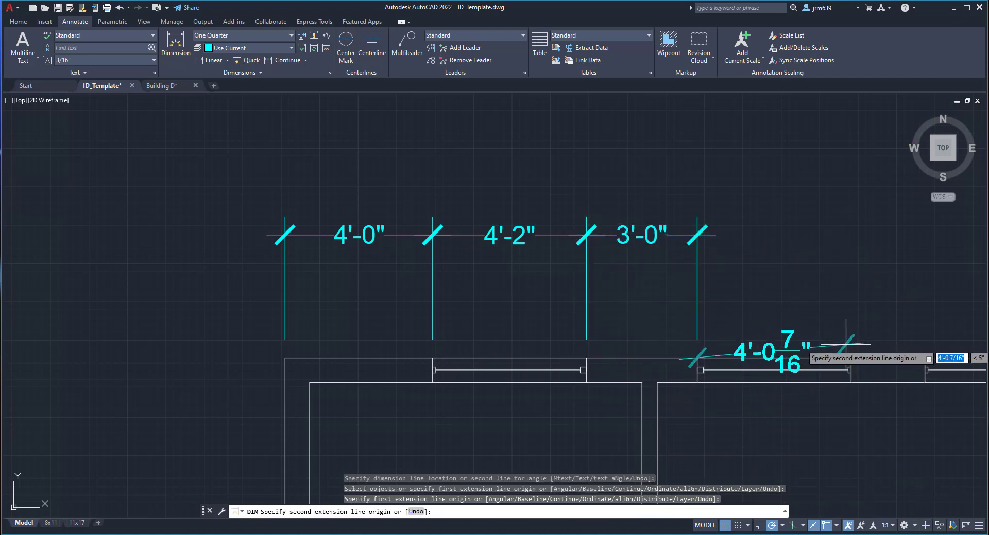
pyautogui.click(852, 357)
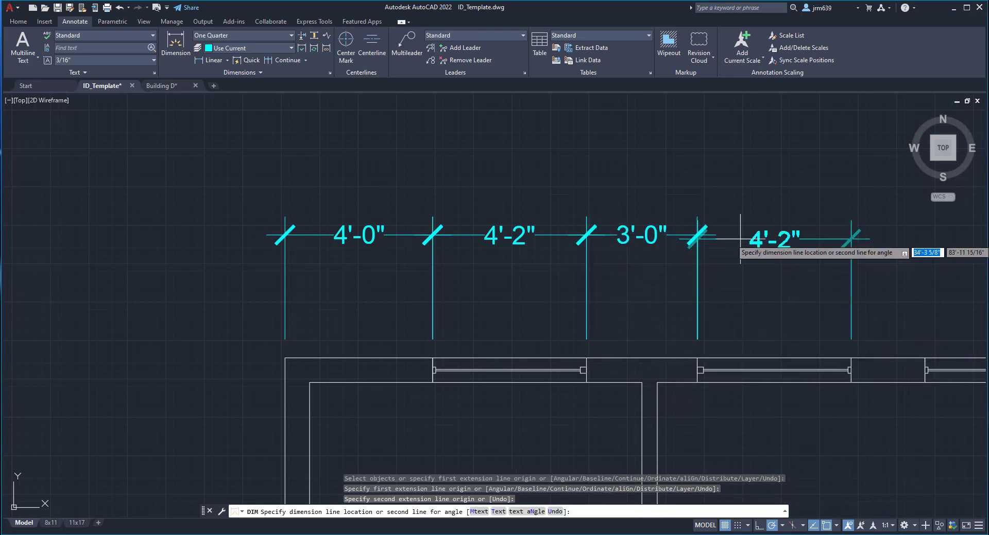
pyautogui.click(697, 234)
pyautogui.moveTo(690, 335)
pyautogui.mouseDown(button='middle')
pyautogui.moveTo(443, 371)
pyautogui.moveTo(525, 393)
pyautogui.moveTo(533, 340)
pyautogui.moveTo(534, 381)
pyautogui.mouseUp(button='middle')
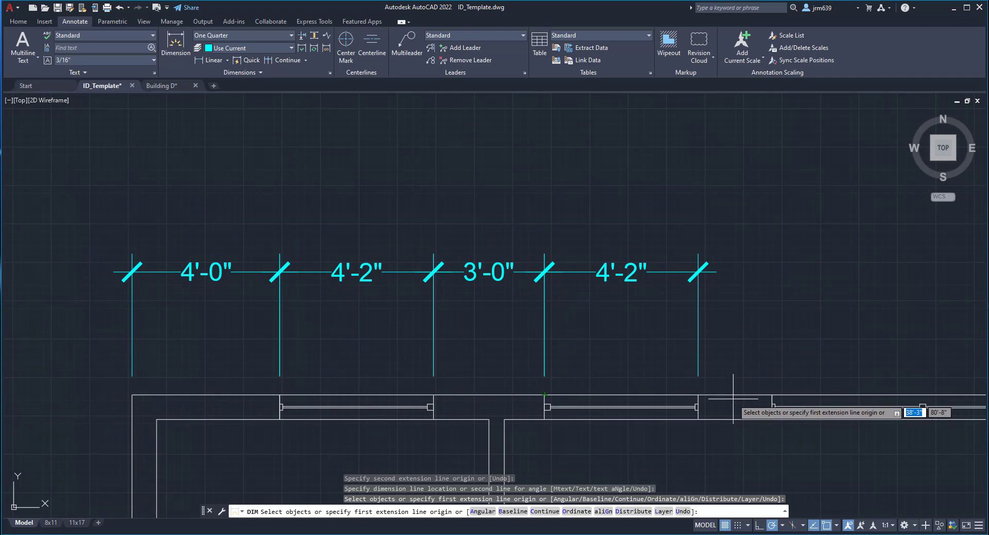
pyautogui.press('Return')
# - Stretch the right extension origin of the second window's dimension to the midpoint of the window's glass line
pyautogui.click(726, 331)
pyautogui.click(697, 335)
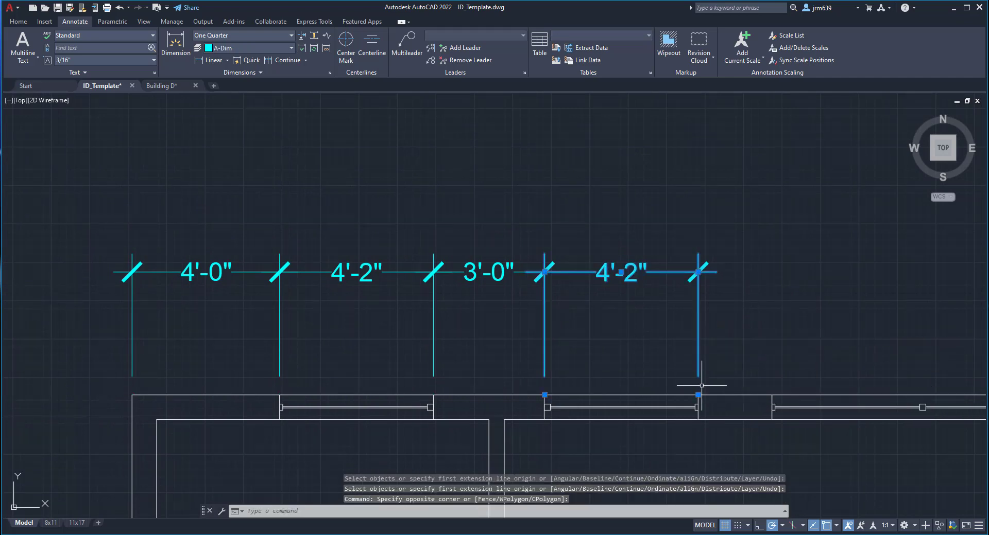
pyautogui.click(698, 395)
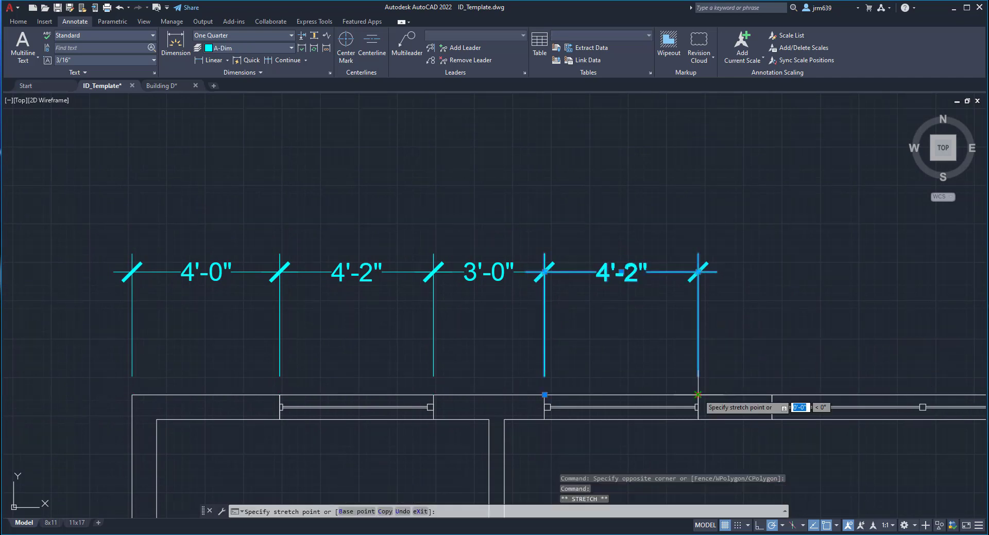
pyautogui.click(622, 407)
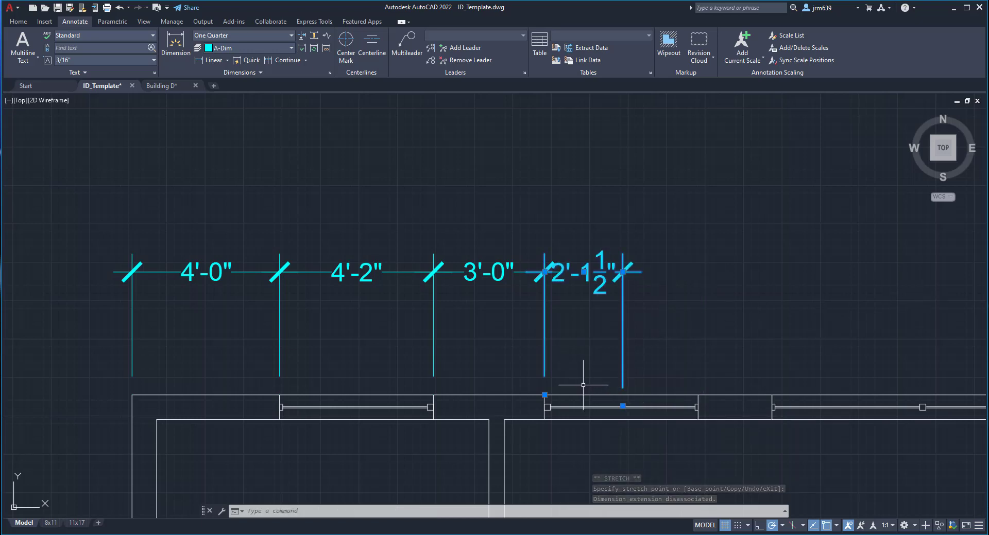
# - Move the shifted extension origin up onto the outer wall line, and return it to the second window's right outer corner
pyautogui.scroll(4, 617, 407)
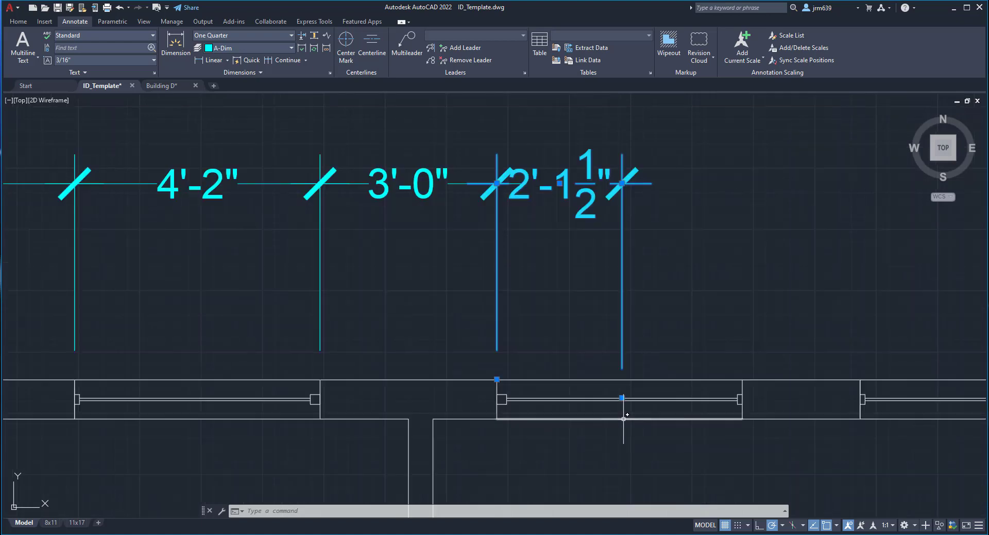
pyautogui.click(620, 386)
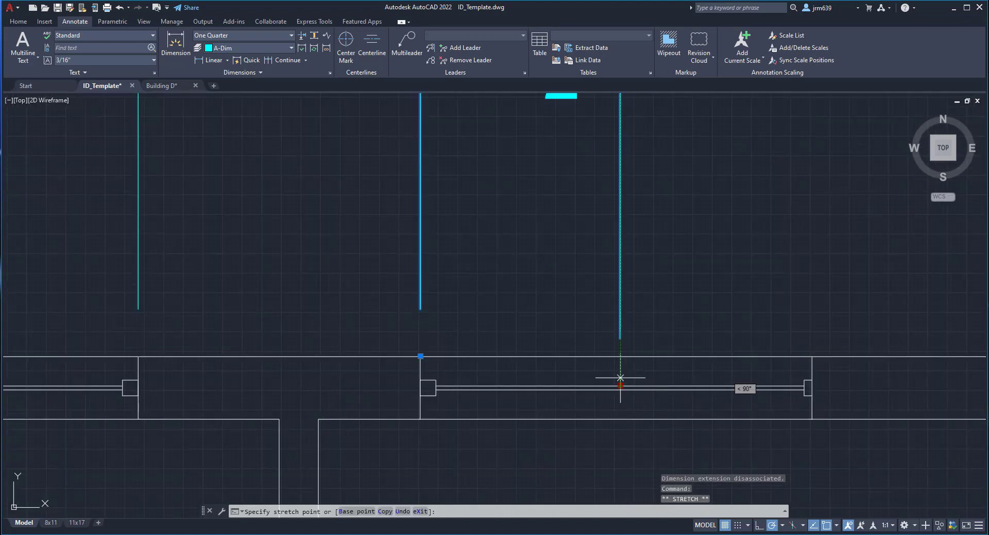
pyautogui.click(620, 356)
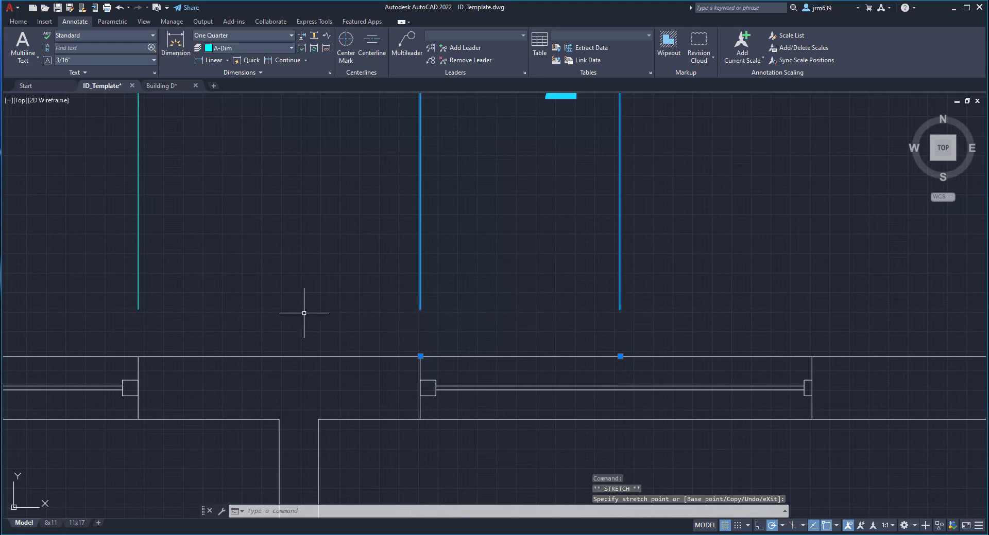
pyautogui.click(620, 357)
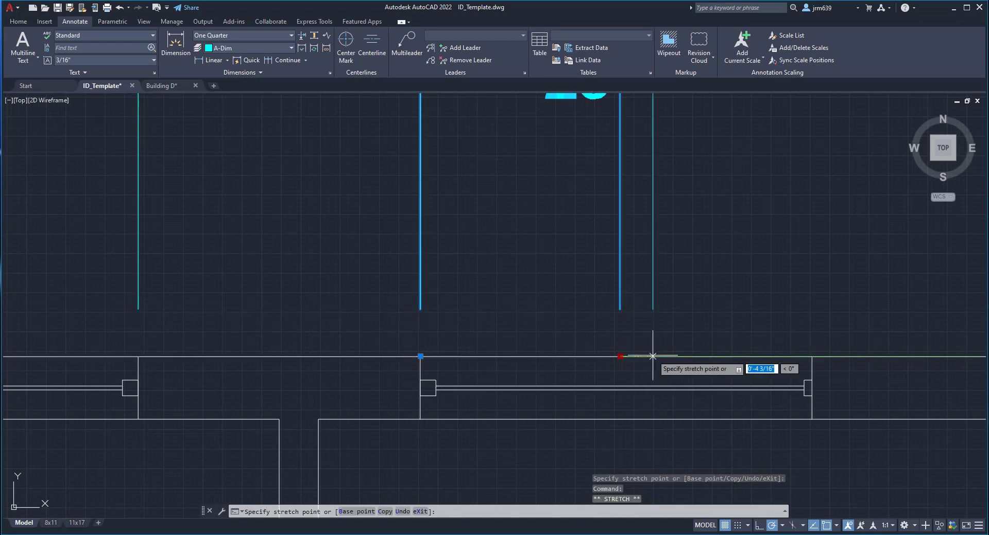
pyautogui.click(812, 357)
pyautogui.press('Escape')
pyautogui.scroll(-2, 757, 332)
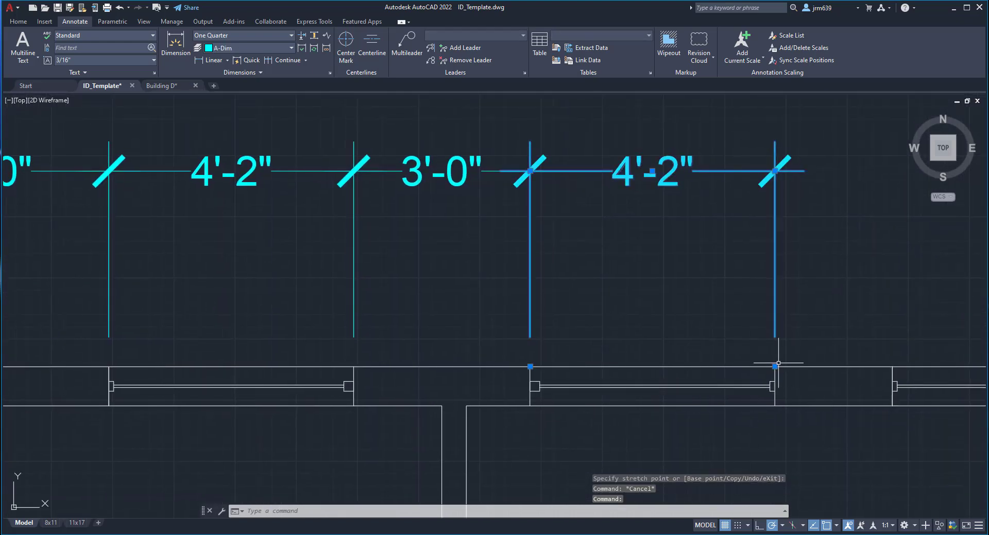
# - Stretch the second window dimension's right origin to the glass line's midpoint again, and review the active object snap modes
pyautogui.click(775, 366)
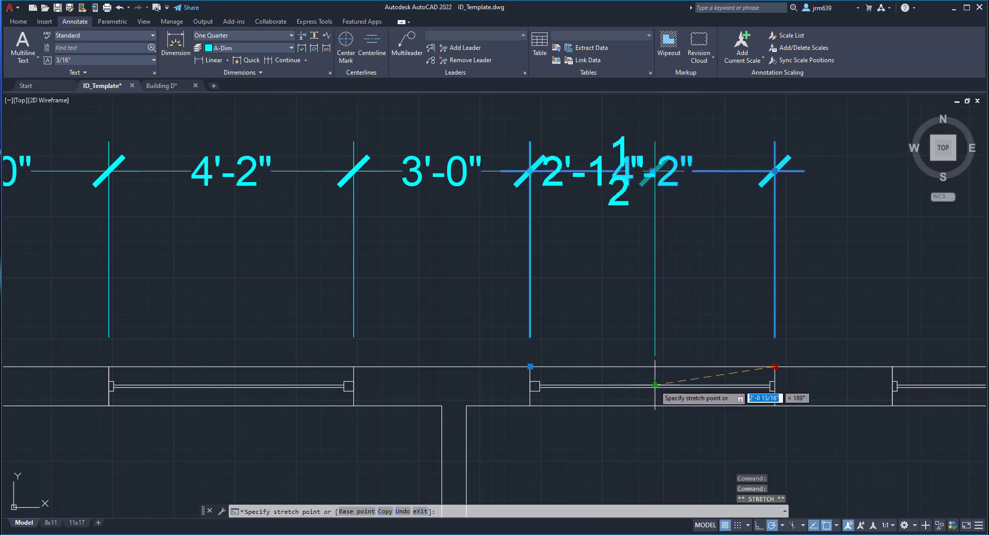
pyautogui.click(655, 384)
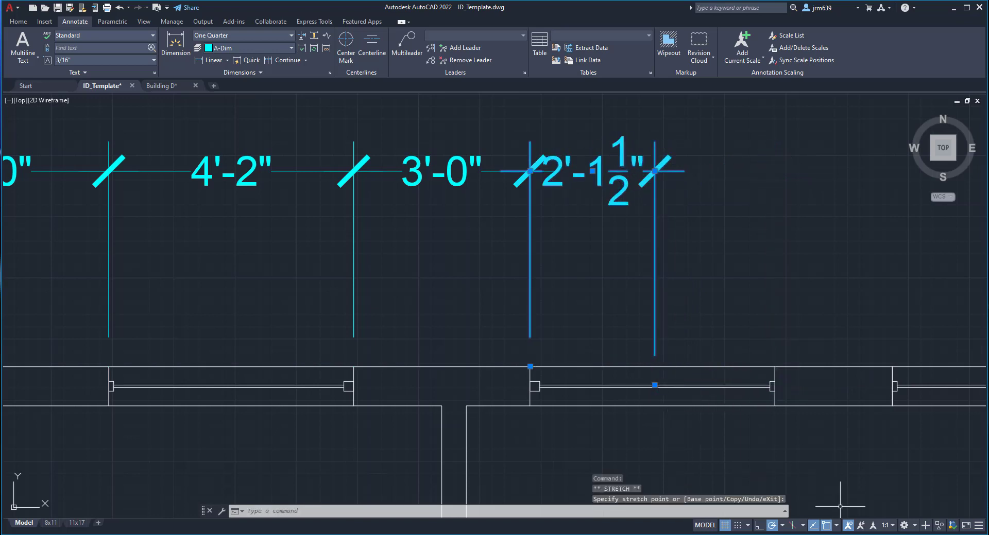
pyautogui.click(836, 525)
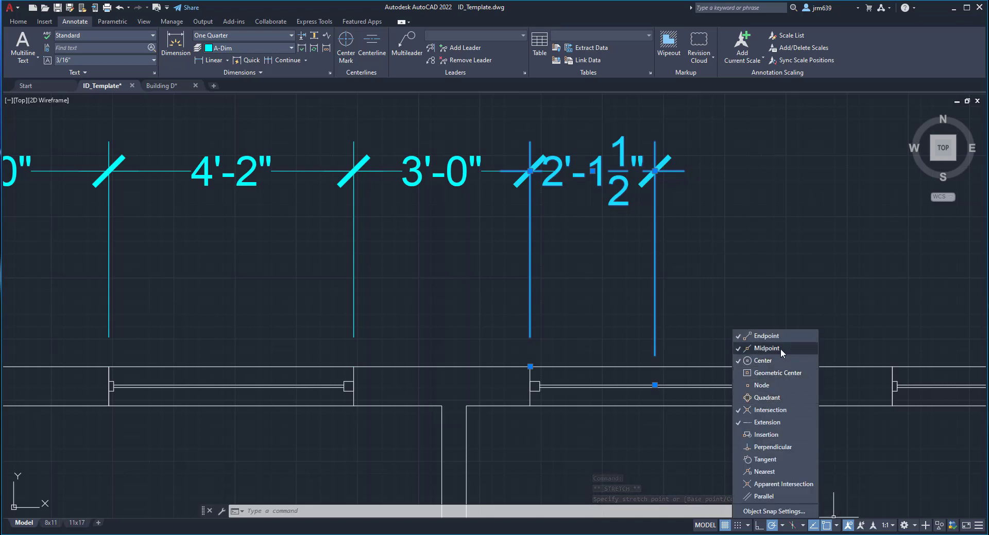
pyautogui.press('Escape')
pyautogui.press('Escape')
# - Reselect the second window's dimension and stretch its right extension origin back to the window's right outer corner
pyautogui.click(670, 320)
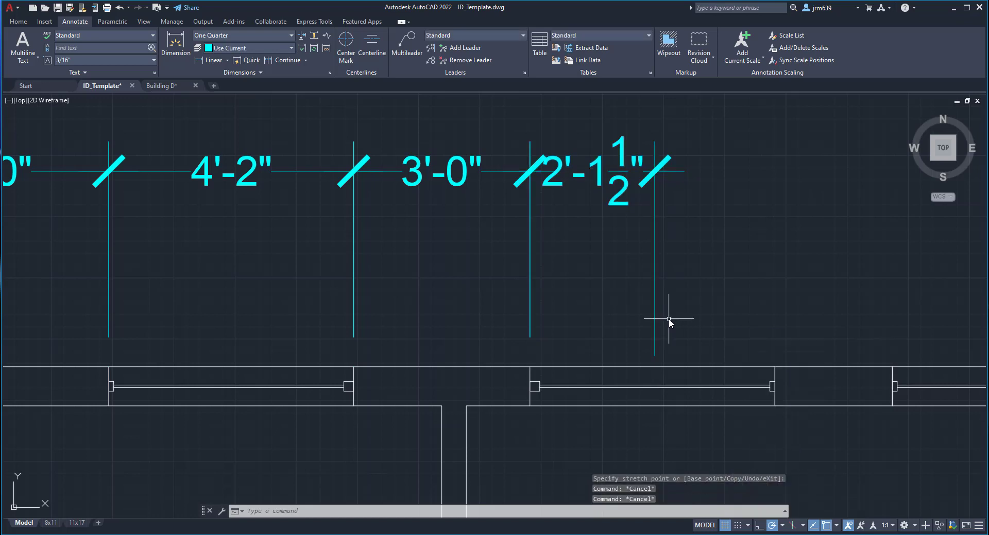
pyautogui.click(681, 313)
pyautogui.click(492, 275)
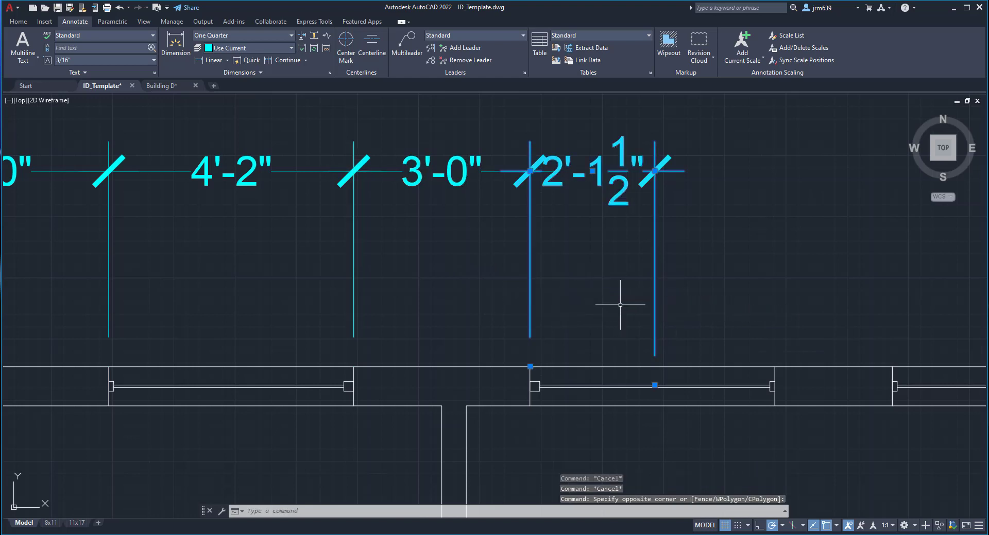
pyautogui.click(653, 385)
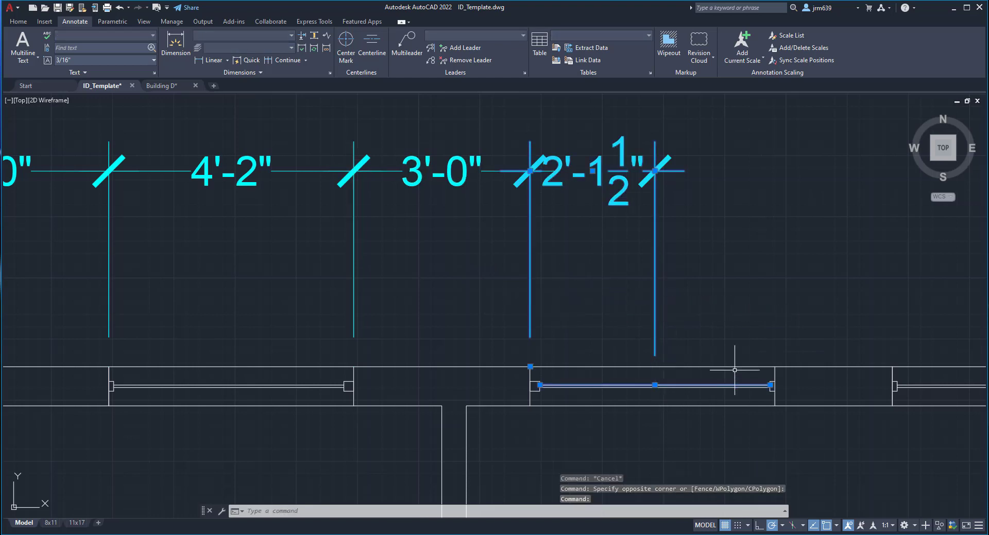
pyautogui.click(654, 385)
pyautogui.click(772, 366)
pyautogui.scroll(-4, 664, 390)
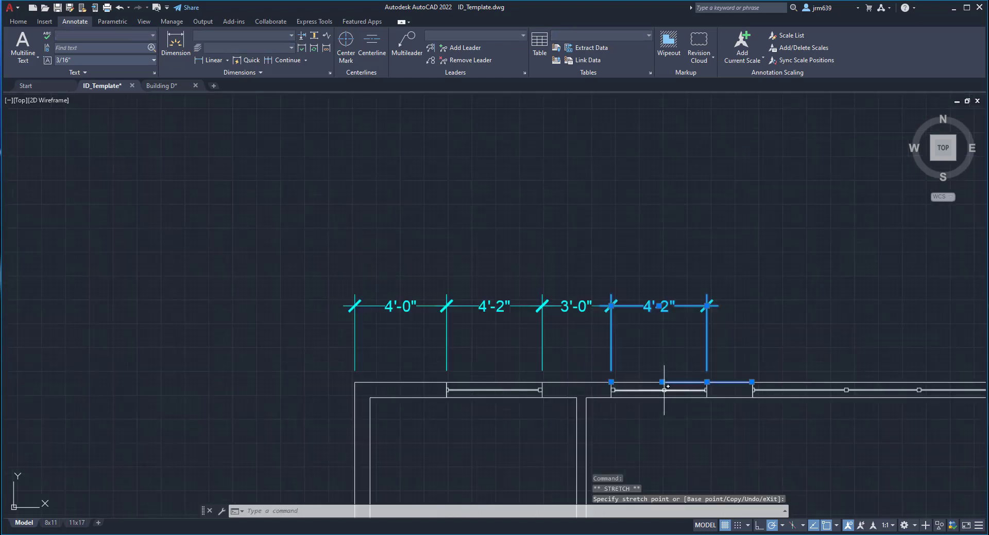
pyautogui.scroll(-1, 664, 390)
pyautogui.moveTo(664, 390); pyautogui.dragTo(530, 368, button='middle')
pyautogui.scroll(1, 529, 368)
pyautogui.press('Escape')
pyautogui.moveTo(621, 318); pyautogui.dragTo(582, 335, button='middle')
pyautogui.click(575, 321)
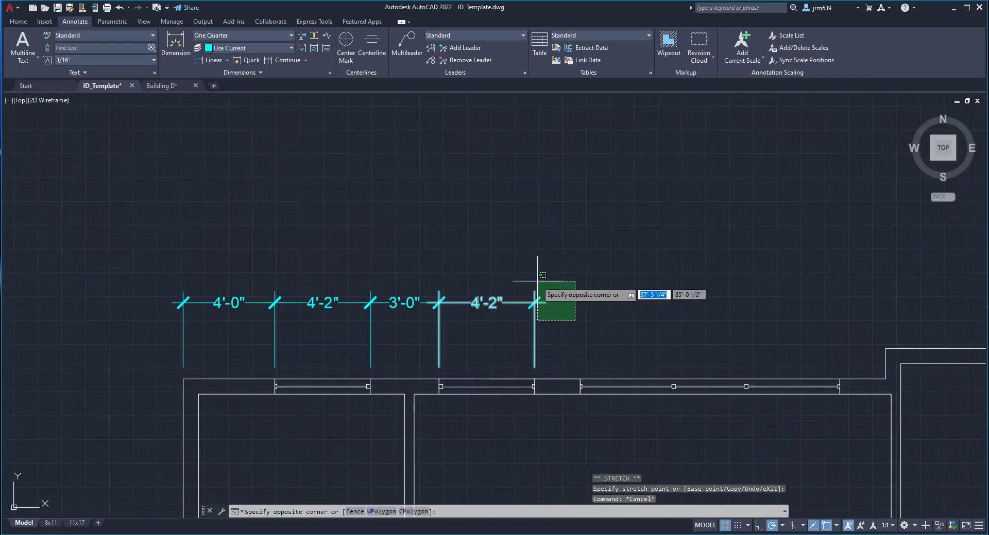
pyautogui.press('Escape')
pyautogui.click(176, 43)
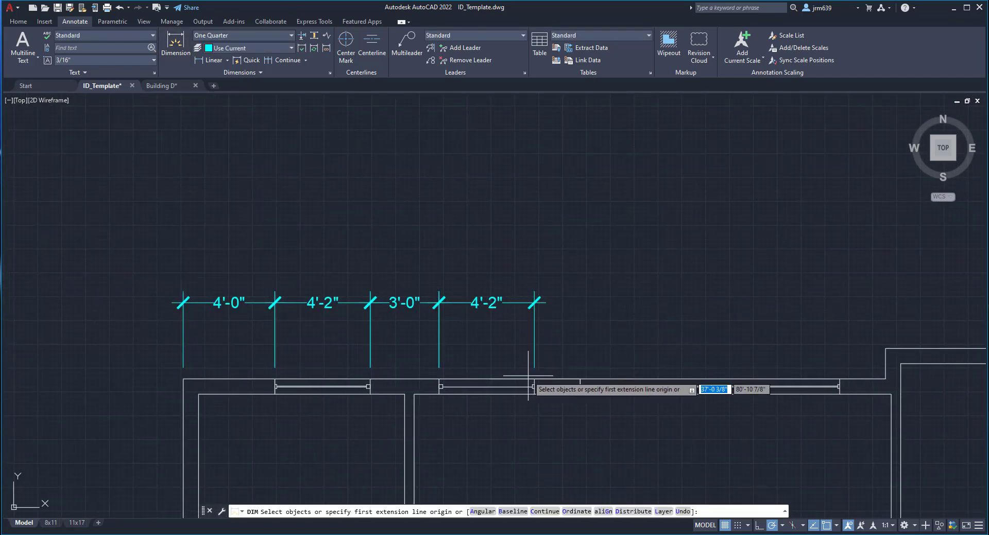
pyautogui.click(534, 380)
pyautogui.click(579, 380)
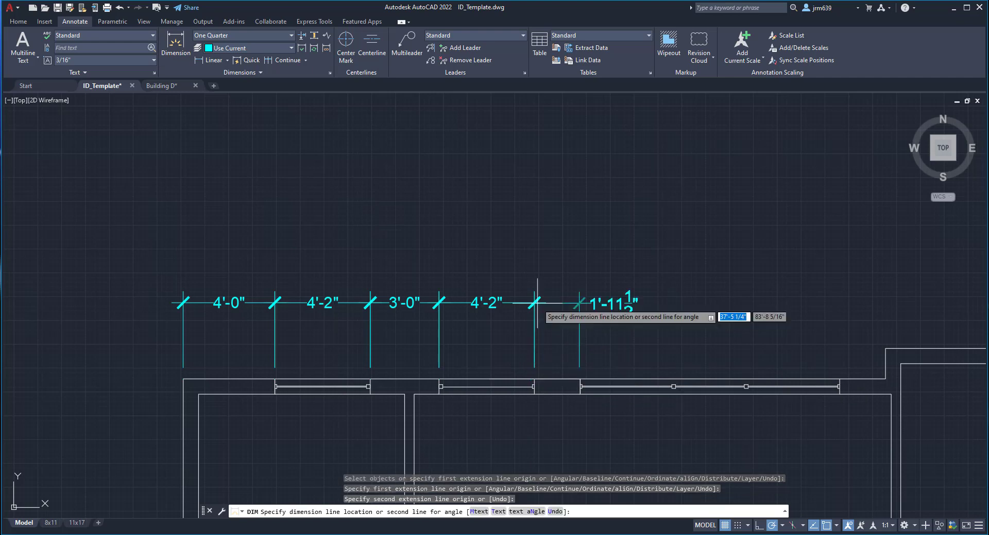
pyautogui.press('Escape')
# - Dimension from the second window's right outer corner to the near edge of the wide third window, in line with the string
pyautogui.scroll(2, 387, 191)
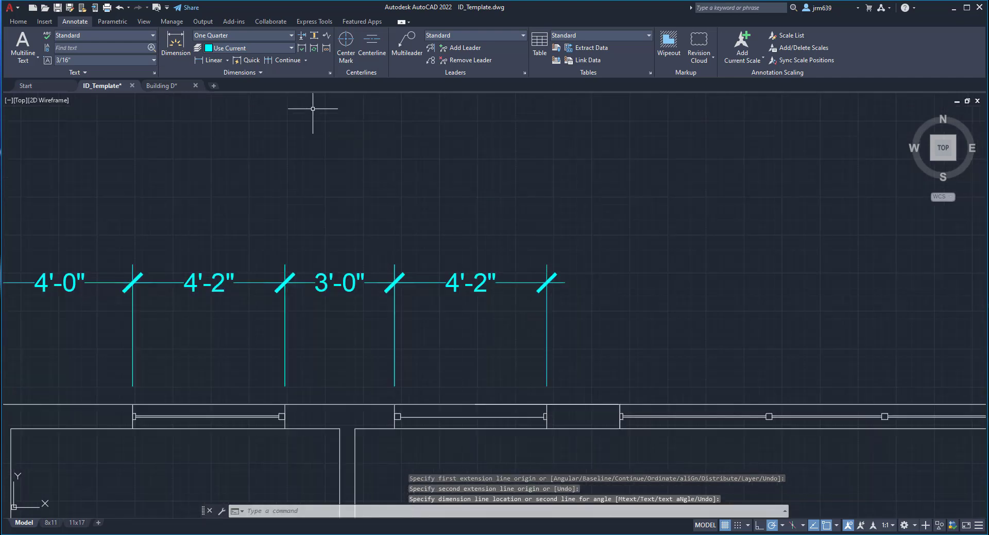
pyautogui.click(178, 44)
pyautogui.scroll(3, 545, 335)
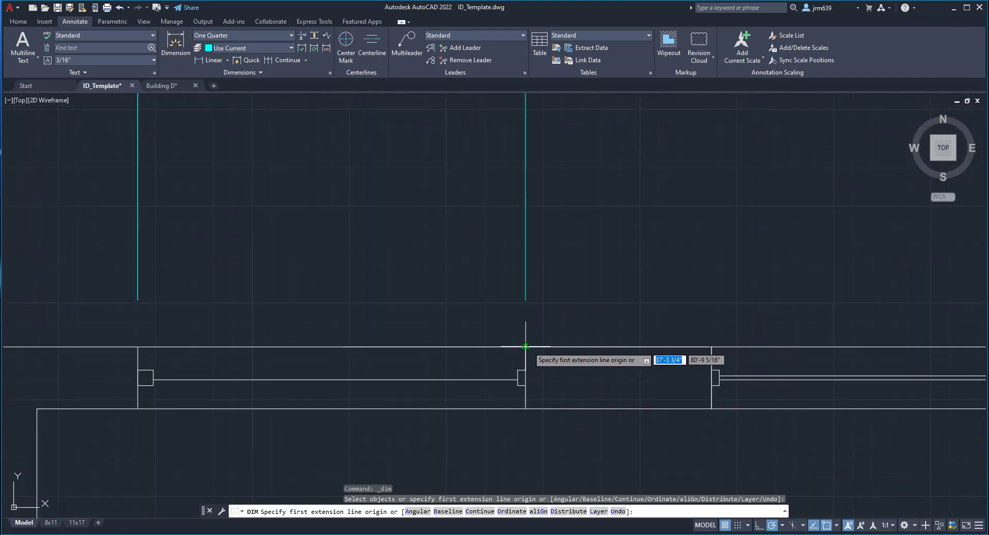
pyautogui.scroll(3, 525, 346)
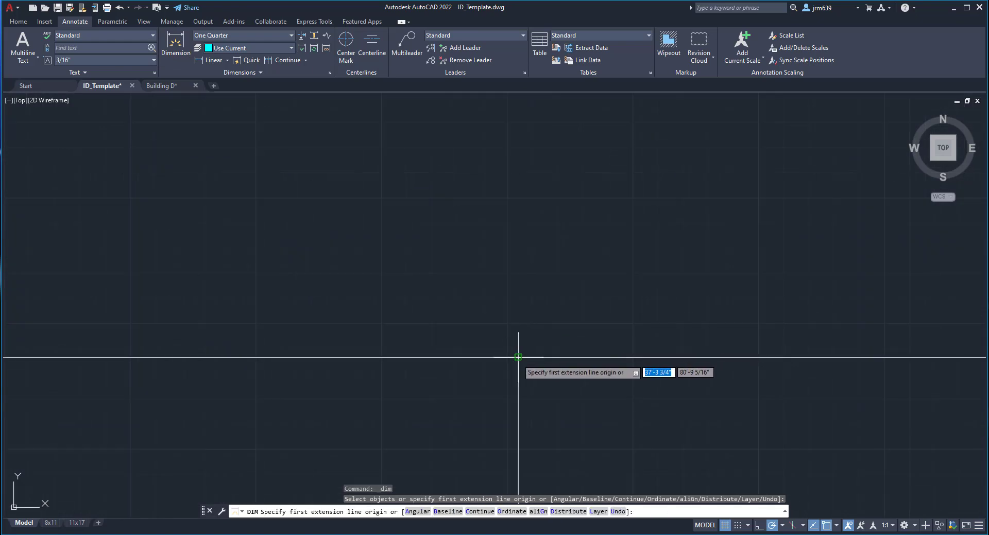
pyautogui.click(518, 357)
pyautogui.scroll(-3, 519, 358)
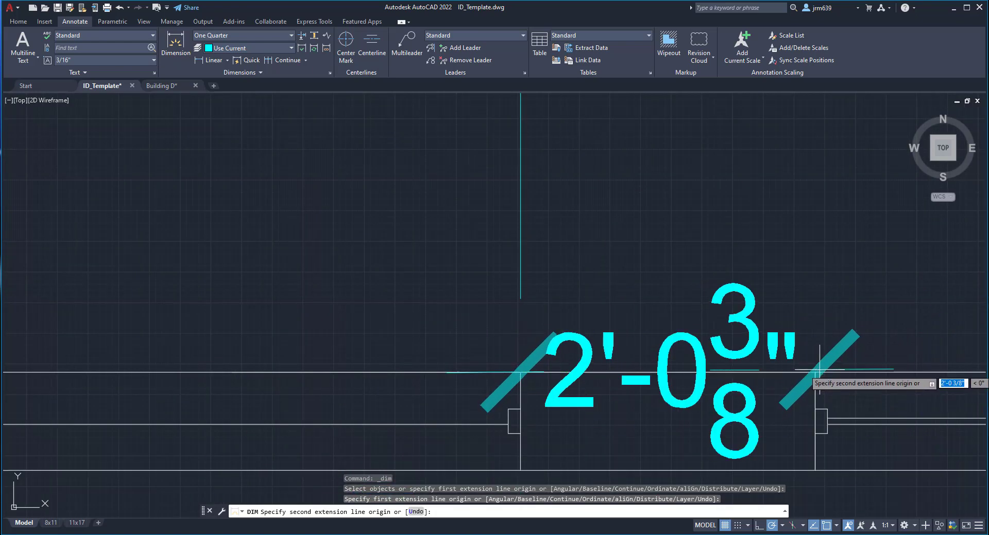
pyautogui.click(814, 372)
pyautogui.scroll(-5, 814, 372)
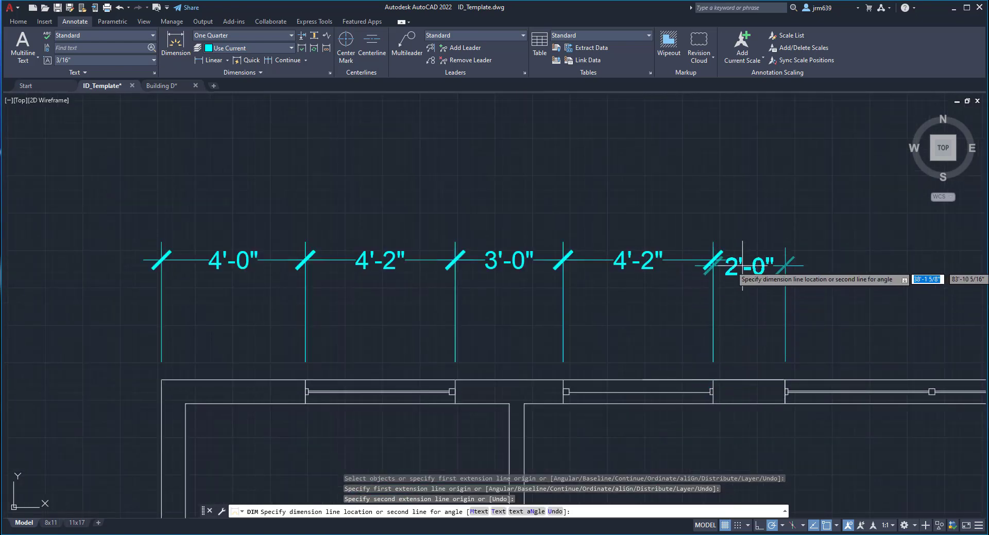
pyautogui.click(713, 259)
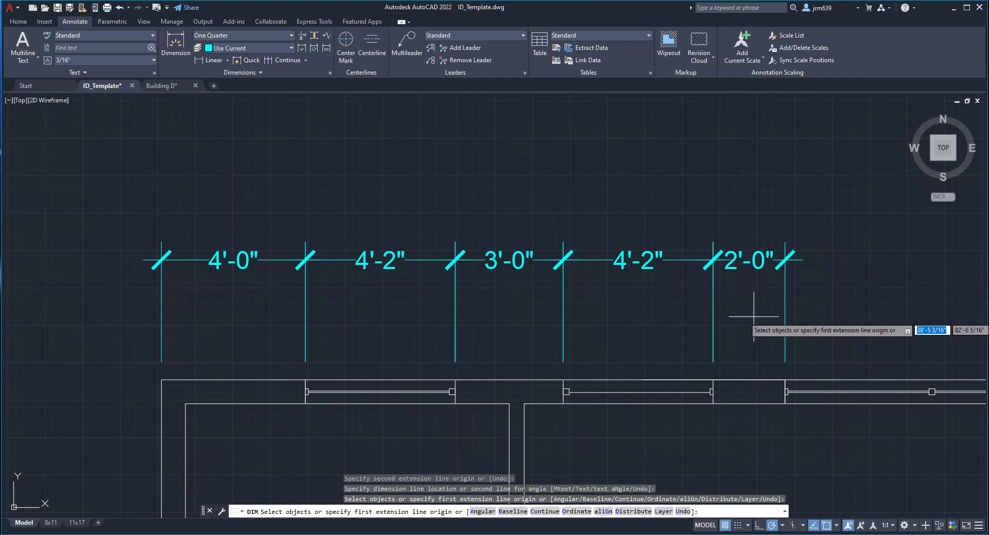
pyautogui.moveTo(728, 319); pyautogui.dragTo(439, 296, button='middle')
pyautogui.click(494, 355)
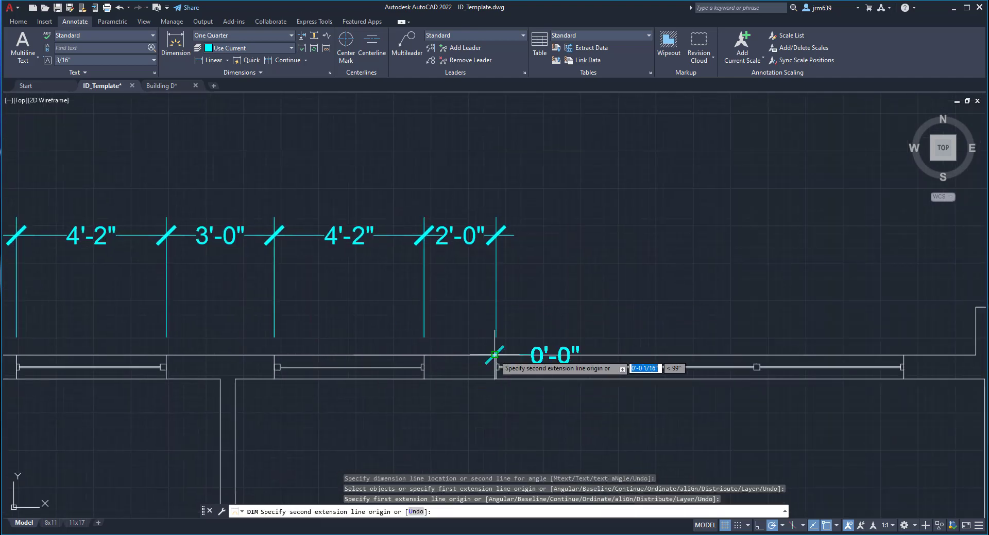
pyautogui.click(904, 354)
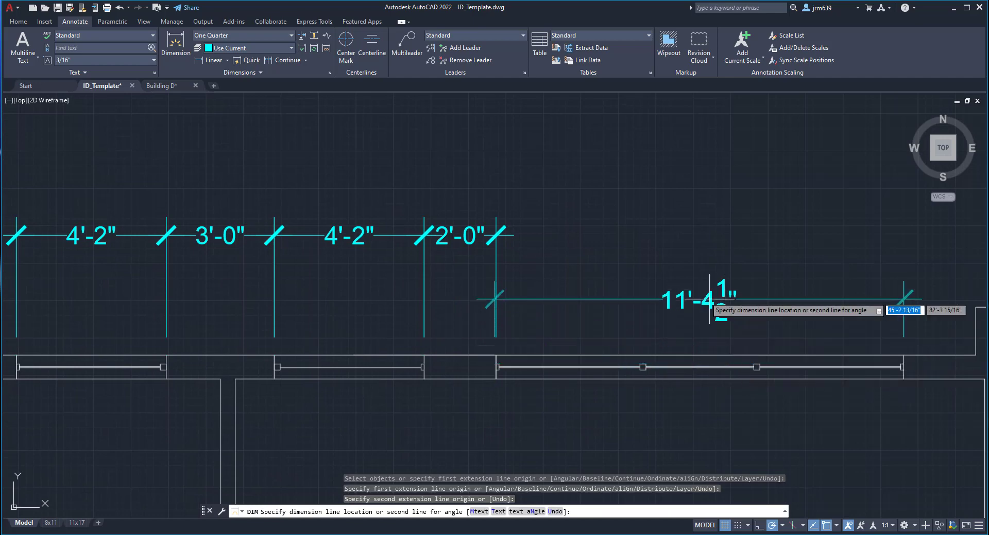
pyautogui.scroll(3, 496, 253)
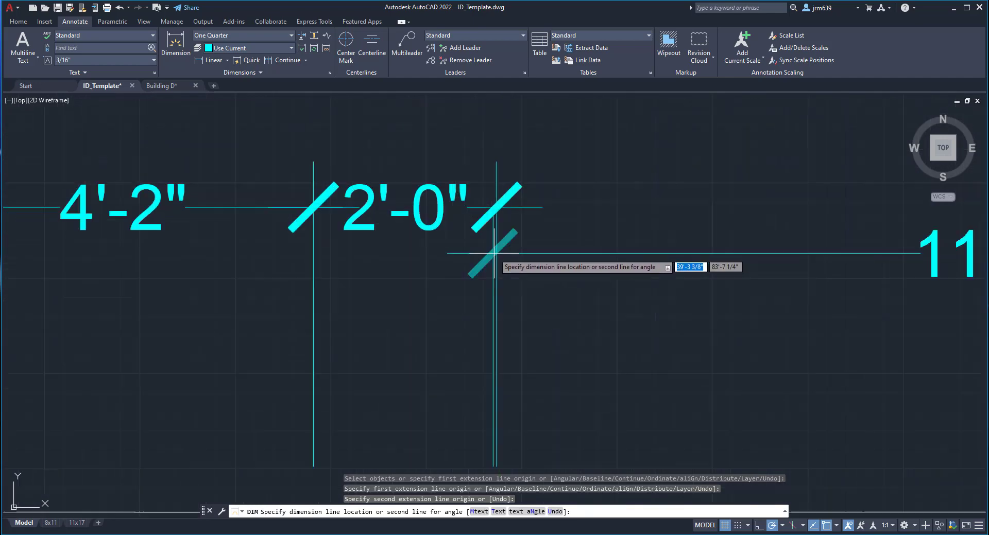
pyautogui.scroll(-2, 526, 242)
pyautogui.moveTo(528, 246); pyautogui.dragTo(531, 239, button='middle')
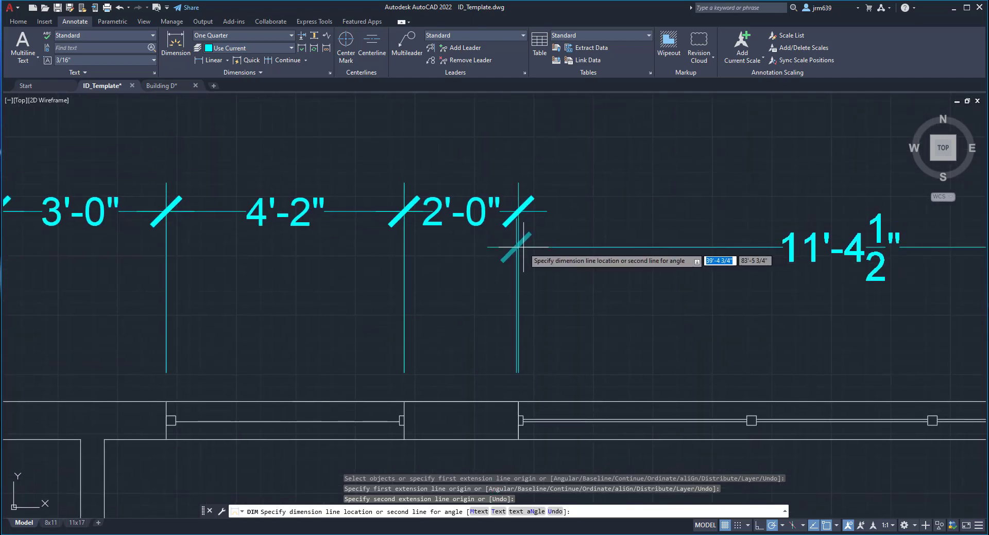
pyautogui.press('Escape')
pyautogui.click(529, 358)
pyautogui.click(499, 335)
pyautogui.press('Escape')
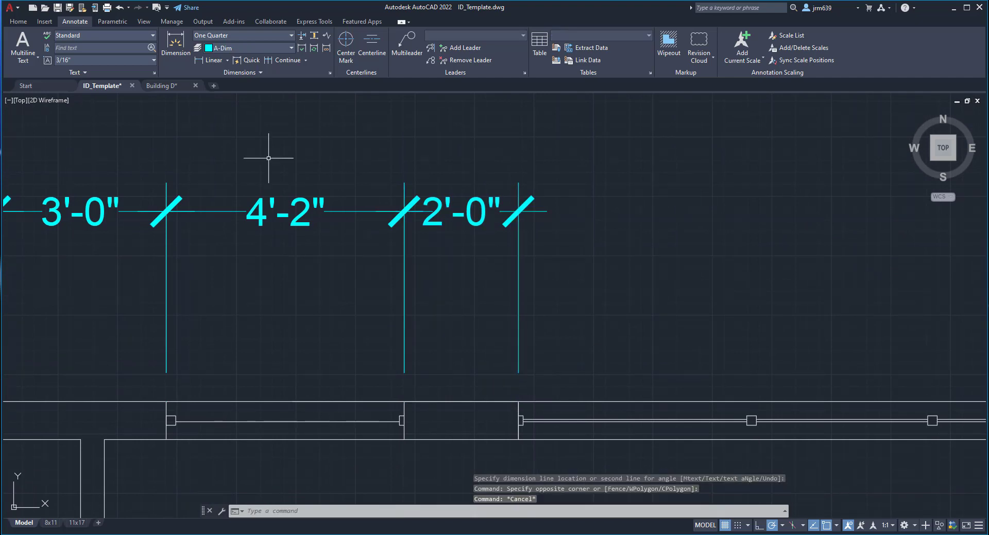
# - Dimension the wide third window's width between its outer corners, in line with the existing string
pyautogui.click(180, 32)
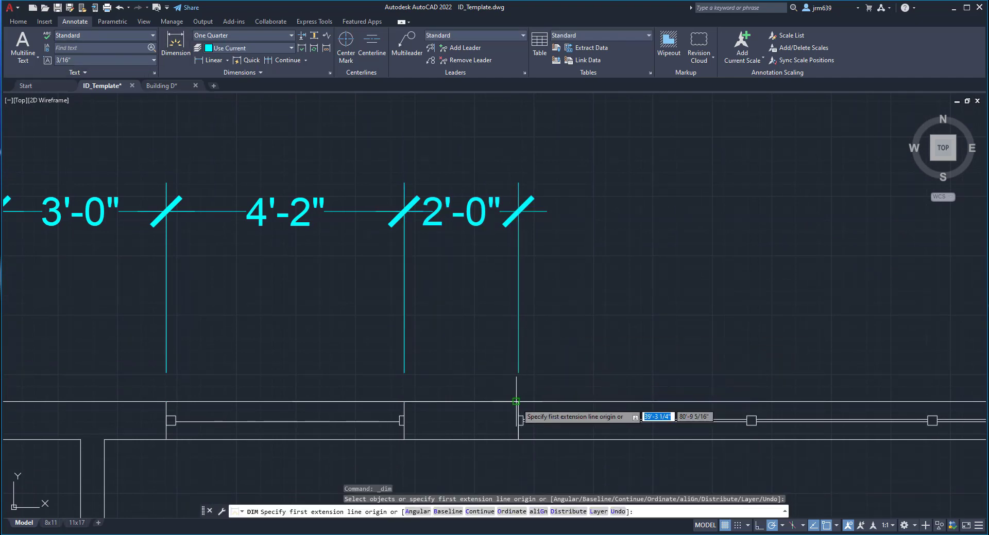
pyautogui.scroll(4, 519, 400)
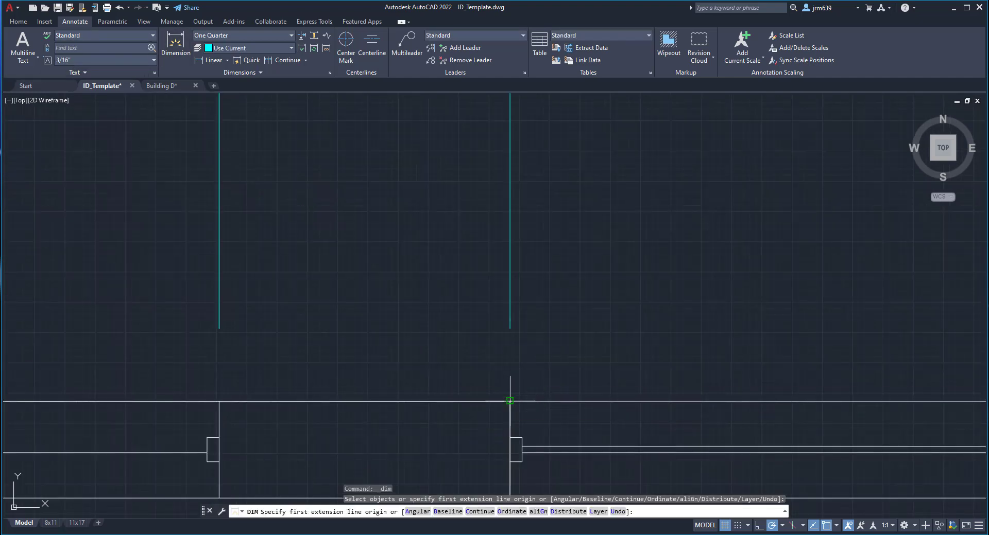
pyautogui.click(509, 401)
pyautogui.scroll(-2, 691, 405)
pyautogui.moveTo(903, 396); pyautogui.dragTo(686, 368, button='middle')
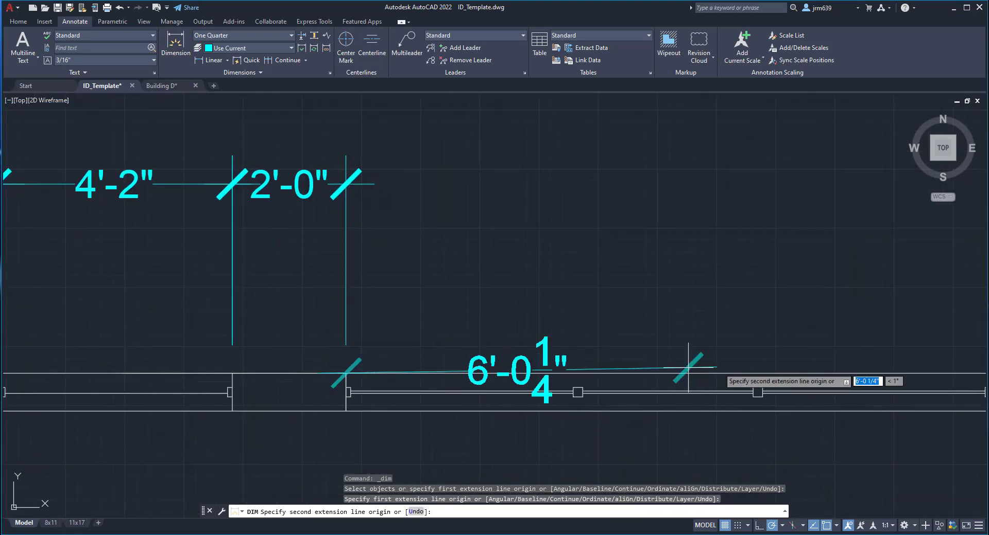
pyautogui.scroll(-2, 877, 366)
pyautogui.moveTo(872, 368); pyautogui.dragTo(713, 363, button='middle')
pyautogui.scroll(4, 759, 370)
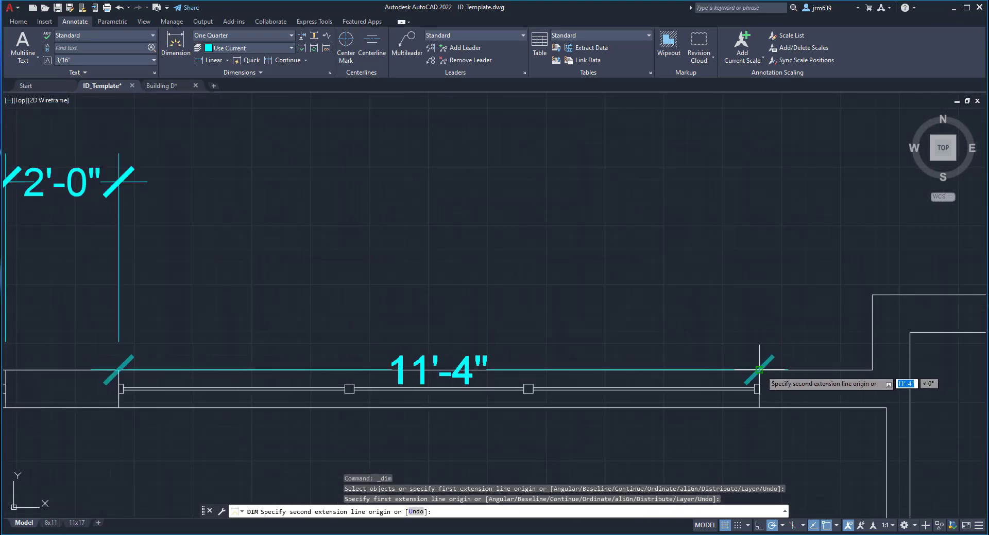
pyautogui.click(759, 369)
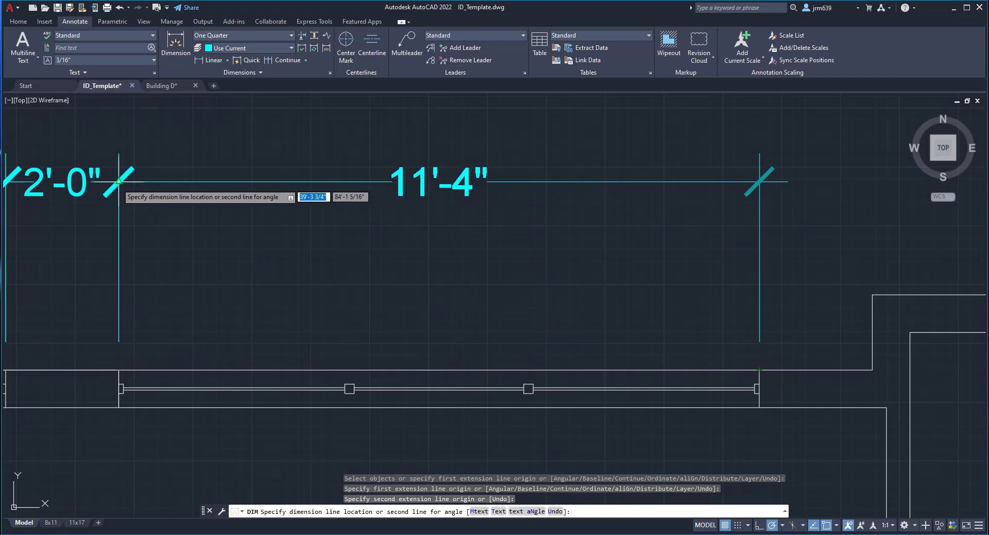
pyautogui.click(119, 182)
# - Dimension from the third window's right outer corner to the wall corner where the bump-out begins, in line with the string
pyautogui.moveTo(304, 341); pyautogui.dragTo(404, 331, button='middle')
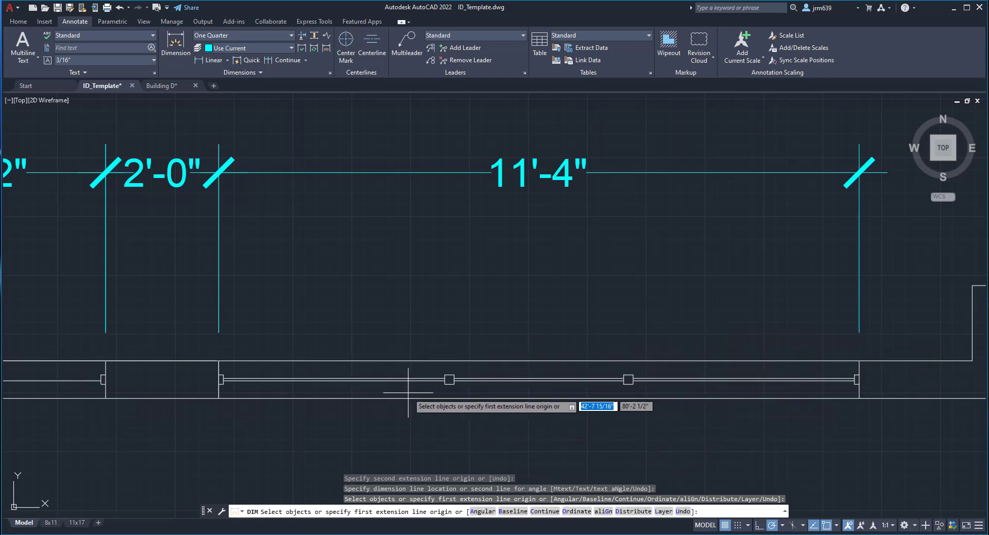
pyautogui.scroll(-5, 767, 412)
pyautogui.moveTo(742, 407); pyautogui.dragTo(387, 361, button='middle')
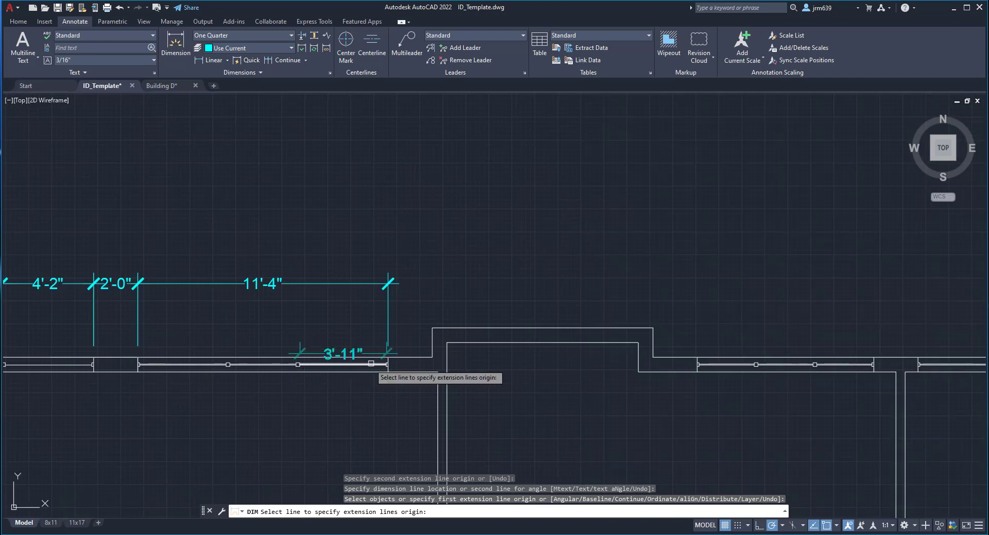
pyautogui.scroll(4, 400, 342)
pyautogui.click(380, 368)
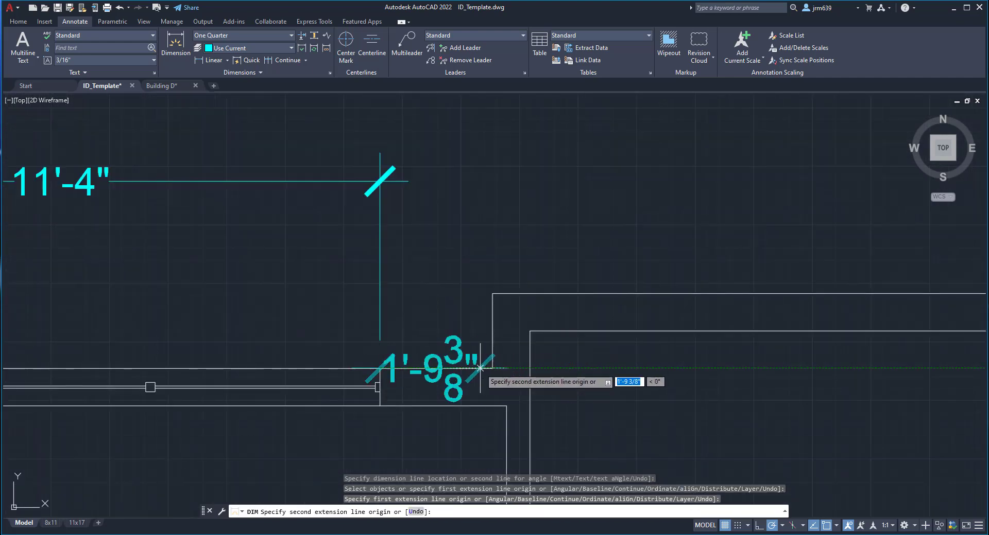
pyautogui.click(492, 369)
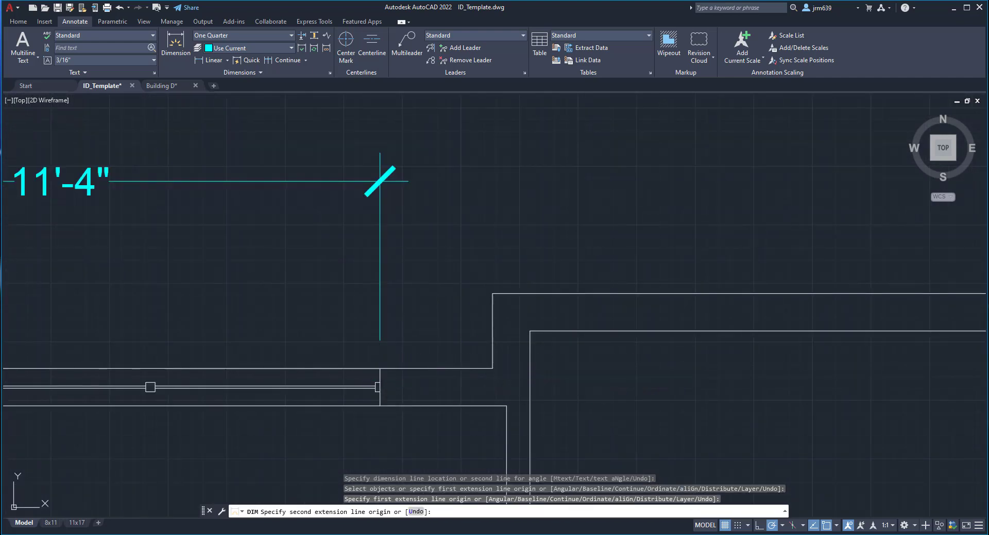
pyautogui.click(380, 181)
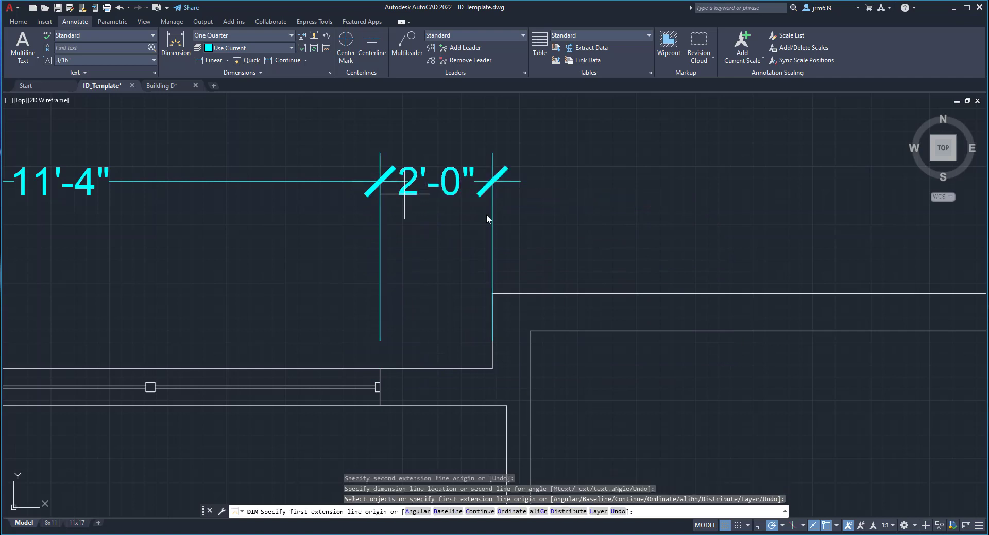
pyautogui.press('Escape')
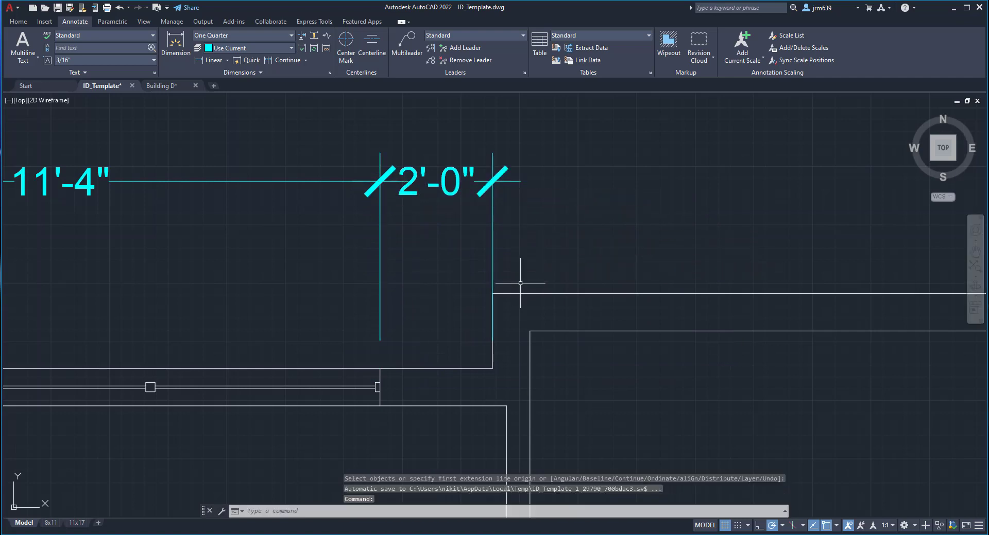
# - Stretch that dimension's right extension origin up to the bump-out's upper-left outer corner
pyautogui.click(492, 257)
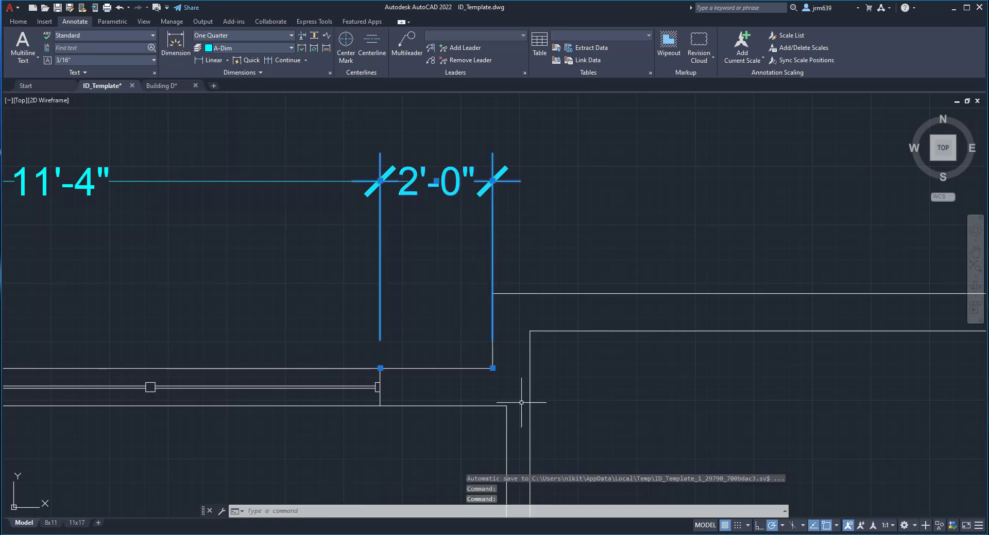
pyautogui.click(492, 369)
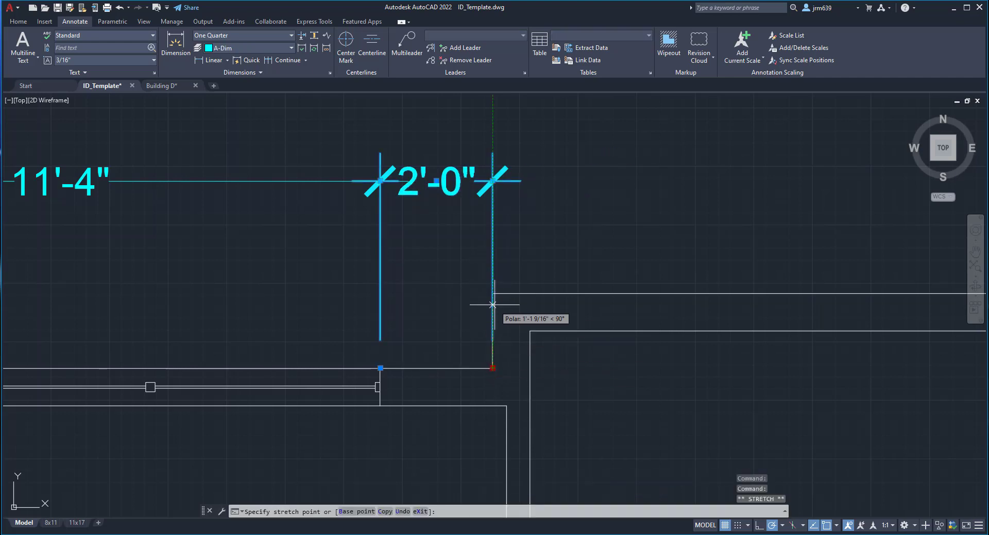
pyautogui.click(492, 293)
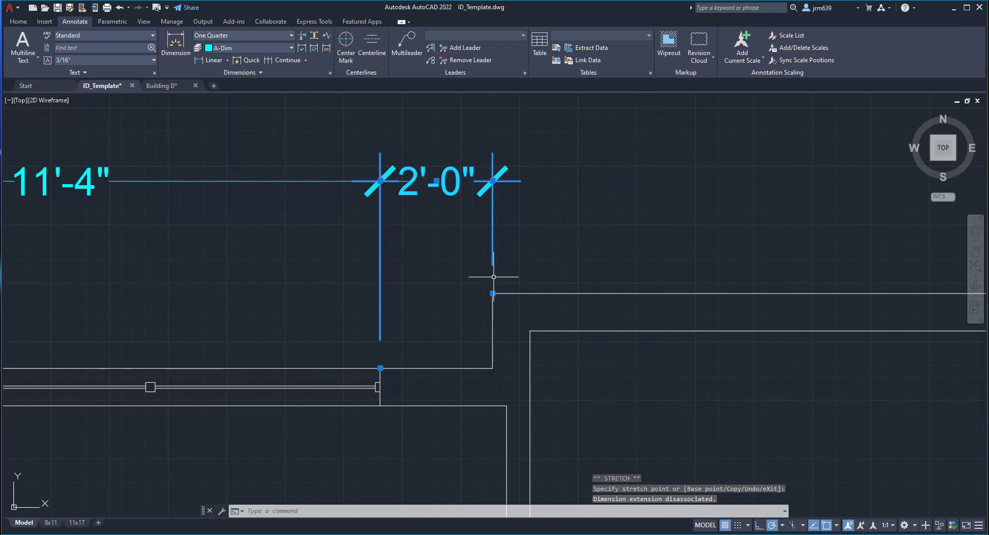
pyautogui.press('Escape')
# - Dimension the bump-out's overall outer width between its two upper corners, in line with the string
pyautogui.scroll(-2, 512, 322)
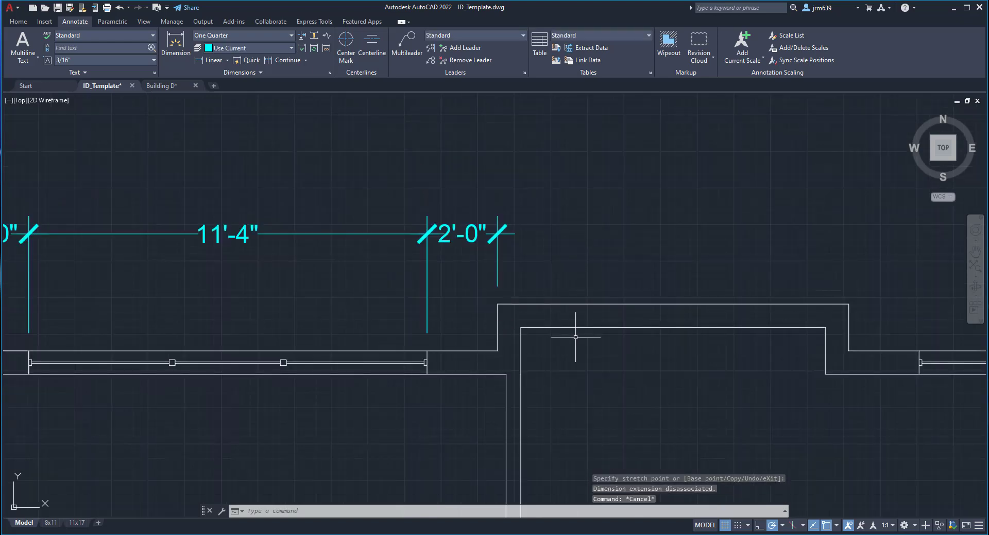
pyautogui.moveTo(578, 338); pyautogui.dragTo(724, 376, button='middle')
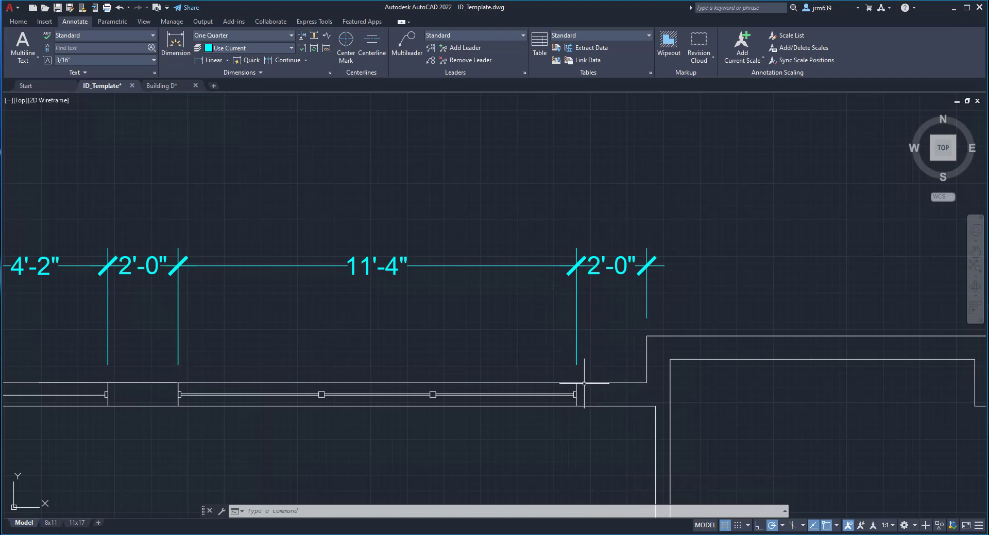
pyautogui.moveTo(617, 296); pyautogui.dragTo(416, 329, button='middle')
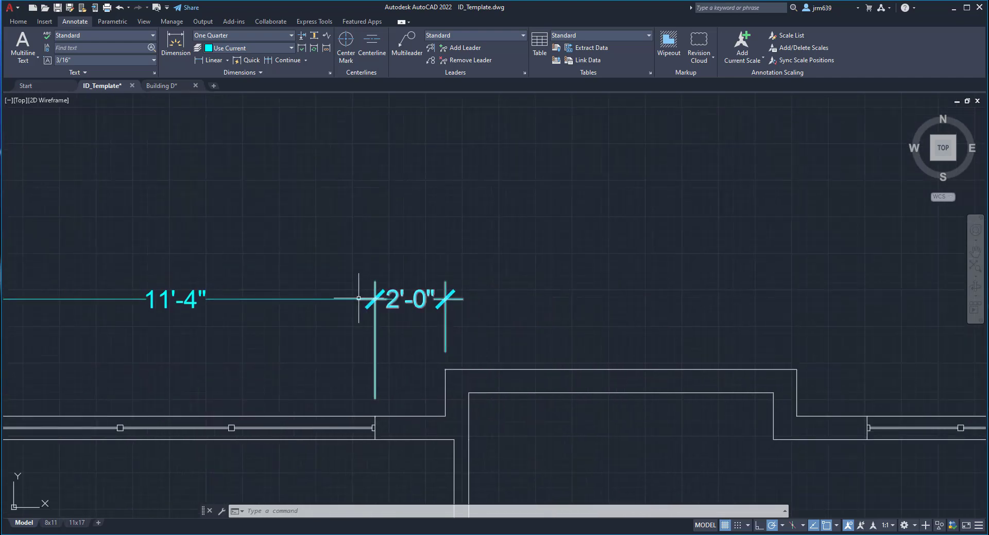
pyautogui.scroll(-2, 286, 303)
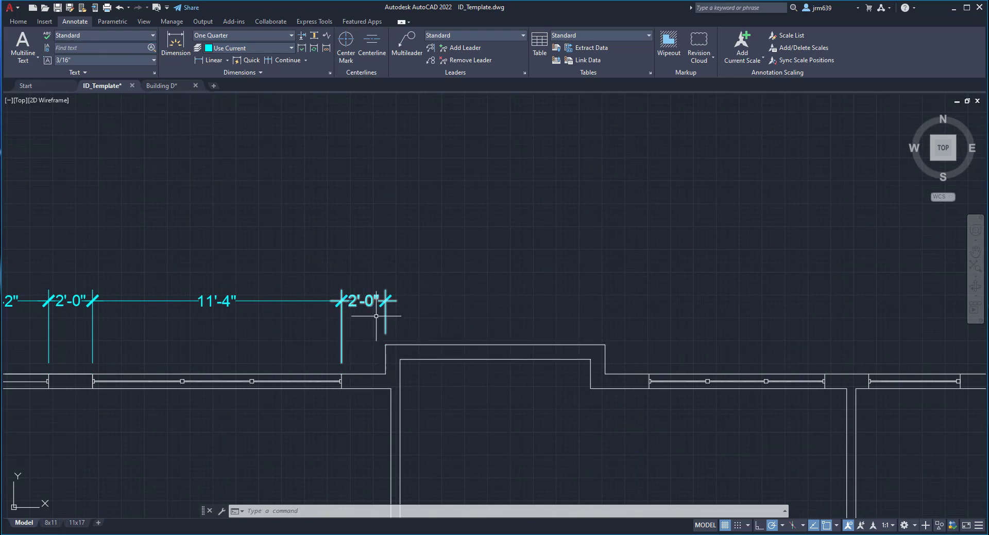
pyautogui.scroll(2, 380, 324)
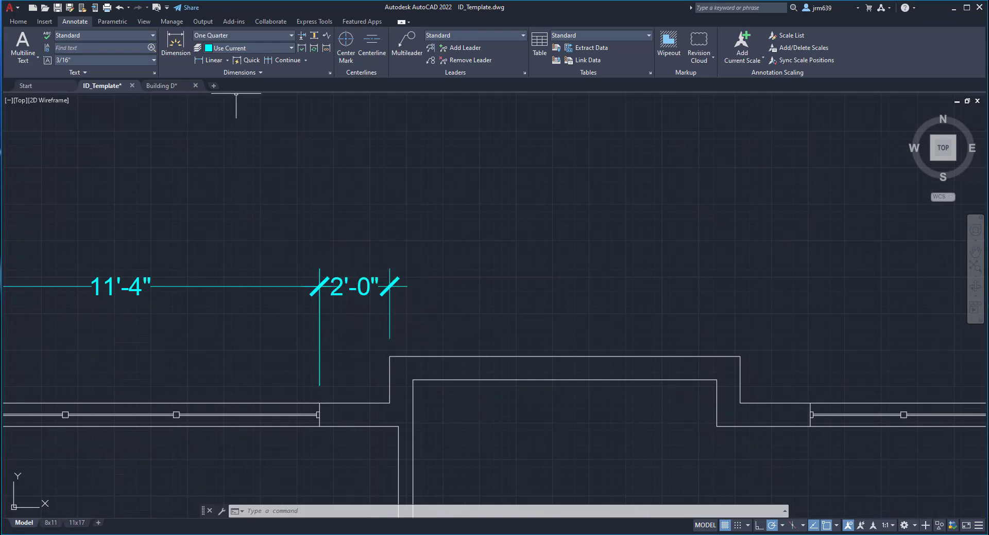
pyautogui.click(177, 42)
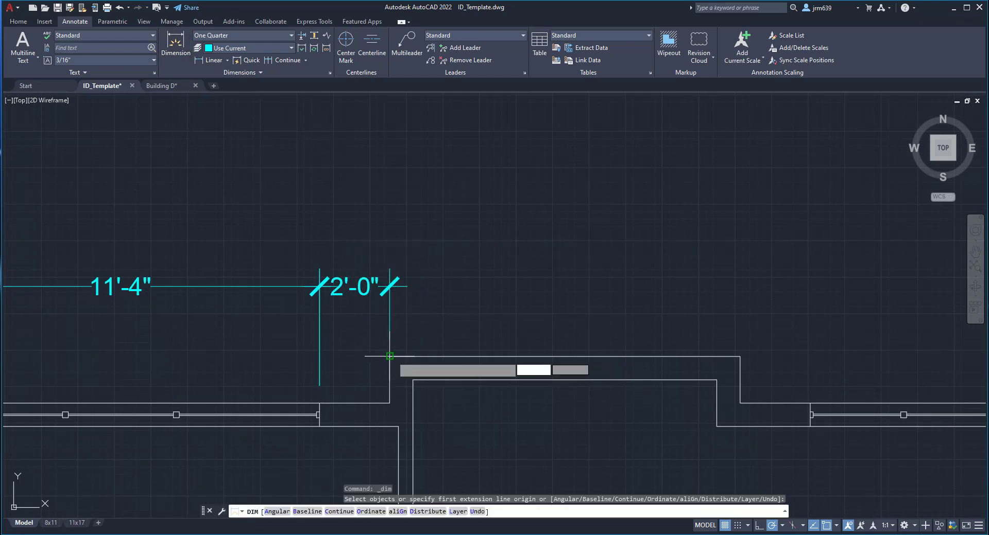
pyautogui.click(389, 356)
pyautogui.click(739, 357)
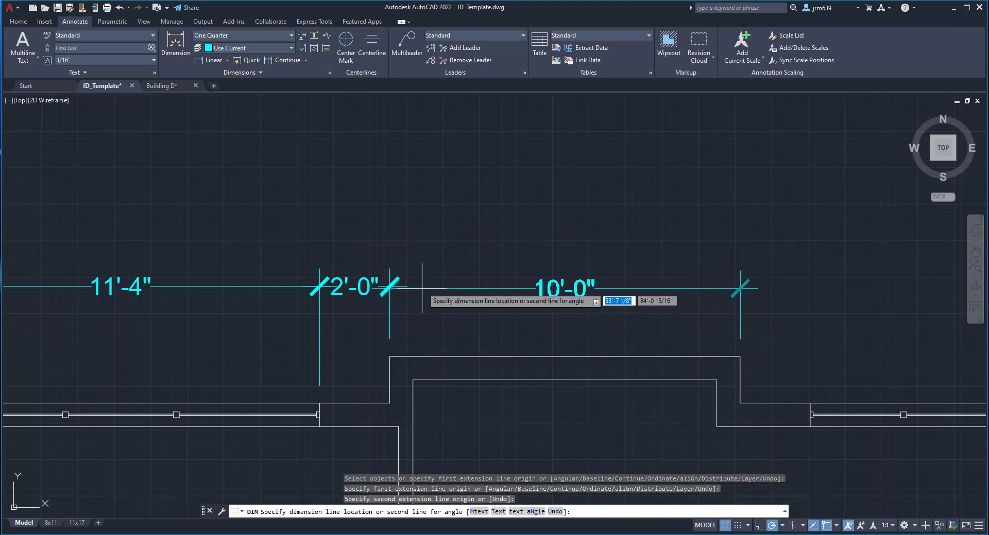
pyautogui.click(561, 287)
# - Dimension from the wall corner at the bump-out's right side to the near edge of the fourth window, in line with the string
pyautogui.scroll(-2, 534, 318)
pyautogui.moveTo(658, 371); pyautogui.dragTo(466, 362, button='middle')
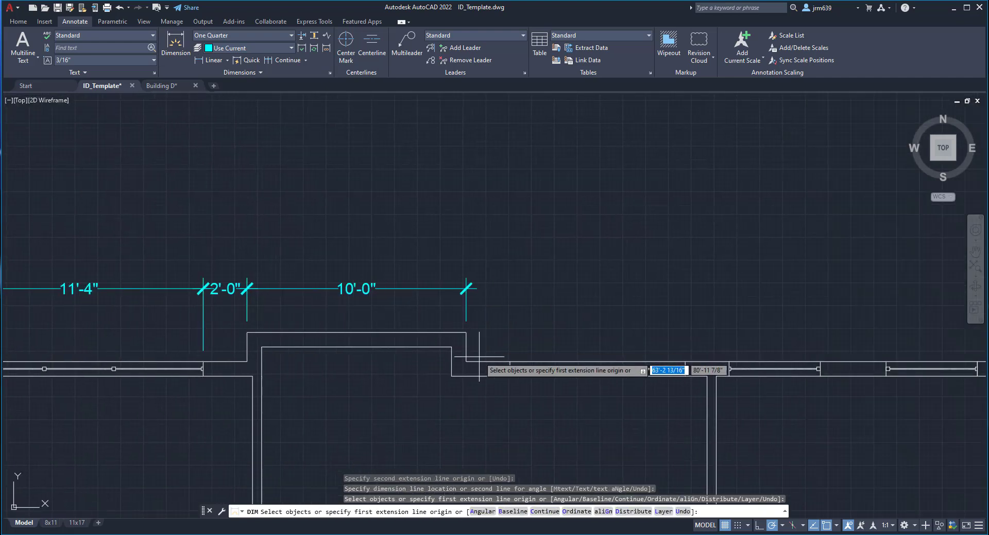
pyautogui.click(466, 362)
pyautogui.click(510, 362)
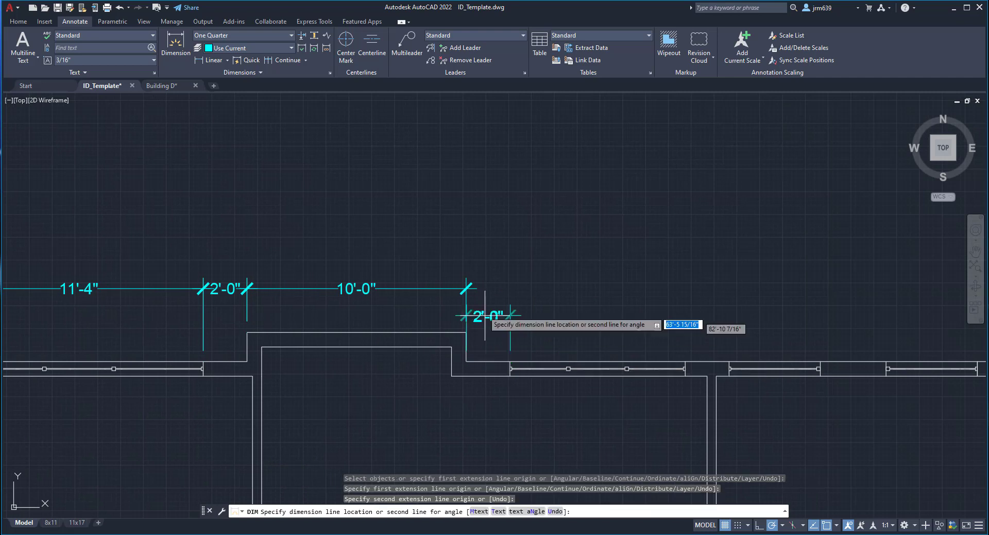
pyautogui.click(484, 288)
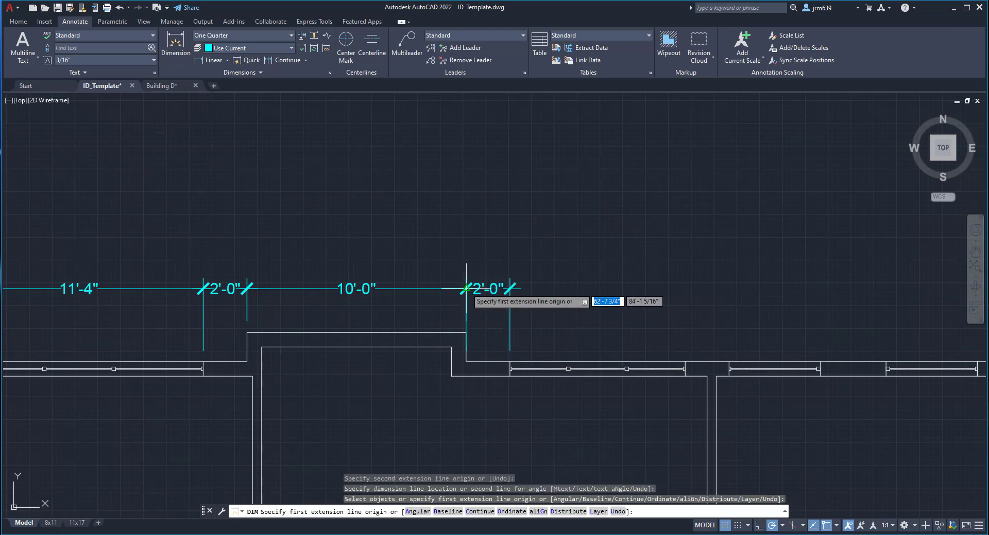
# - Dimension the fourth window's width and the wall segment up to the fifth window, both in line with the string
pyautogui.click(509, 362)
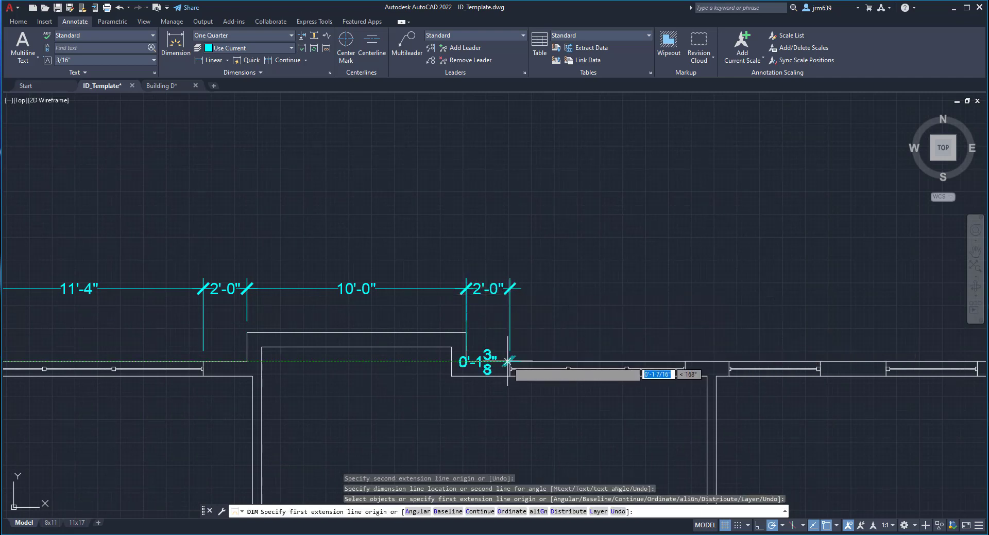
pyautogui.click(684, 362)
pyautogui.click(510, 289)
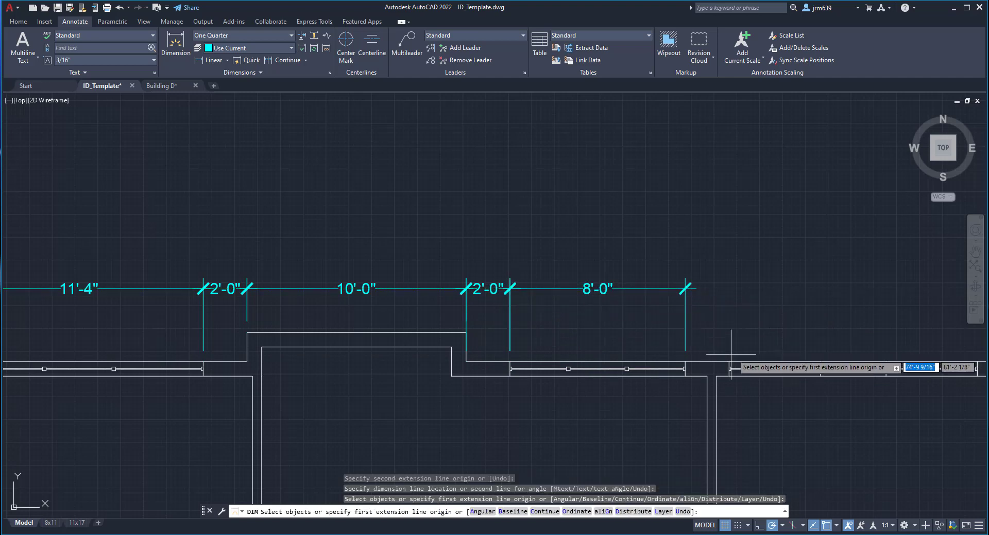
pyautogui.click(684, 362)
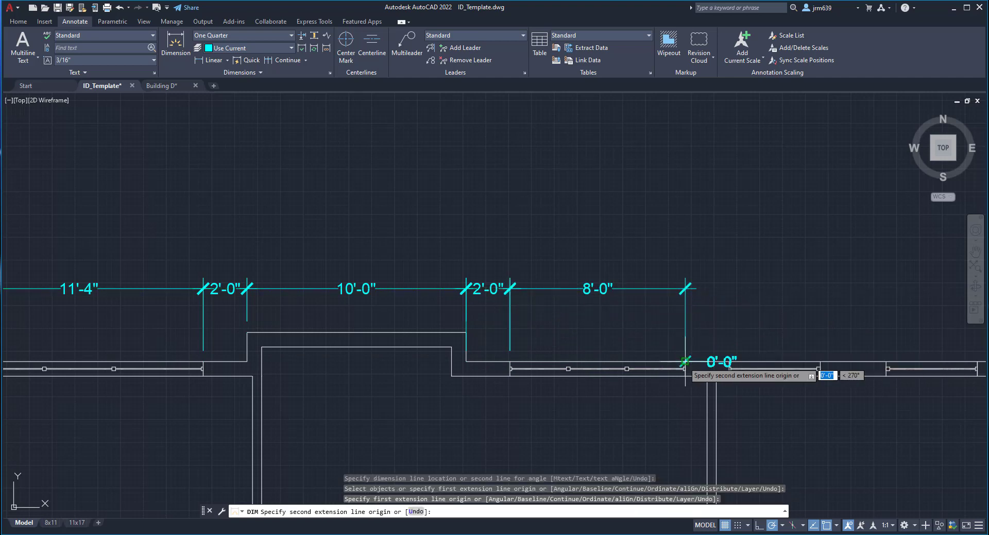
pyautogui.click(729, 362)
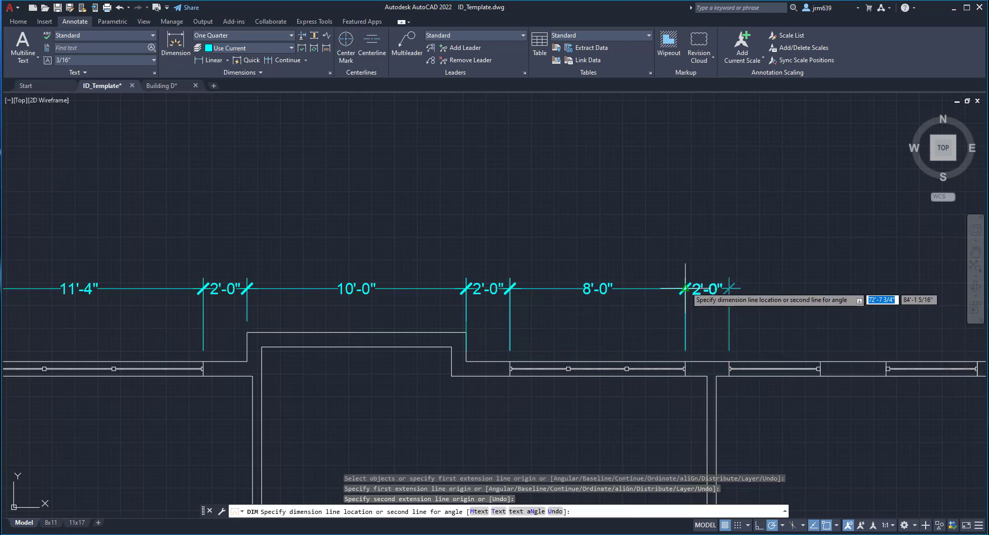
pyautogui.click(712, 289)
# - Review the dimension string above the top wall from the building's upper-left corner to the fifth window
pyautogui.scroll(-4, 721, 330)
pyautogui.scroll(-2, 757, 360)
pyautogui.moveTo(879, 391); pyautogui.dragTo(748, 369, button='middle')
pyautogui.scroll(2, 638, 343)
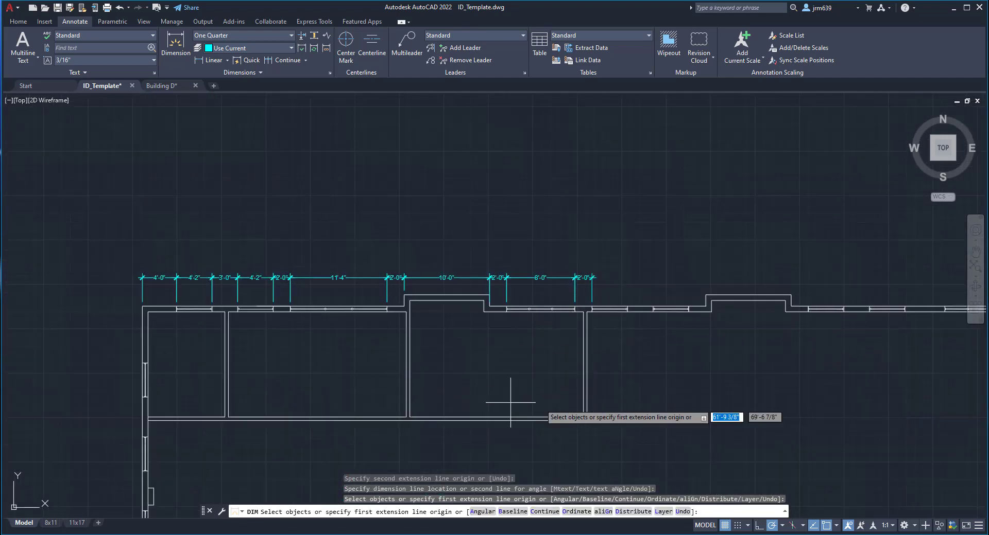
pyautogui.moveTo(334, 354)
pyautogui.mouseDown(button='middle')
pyautogui.moveTo(570, 381)
pyautogui.moveTo(468, 368)
pyautogui.mouseUp(button='middle')
pyautogui.scroll(2, 478, 305)
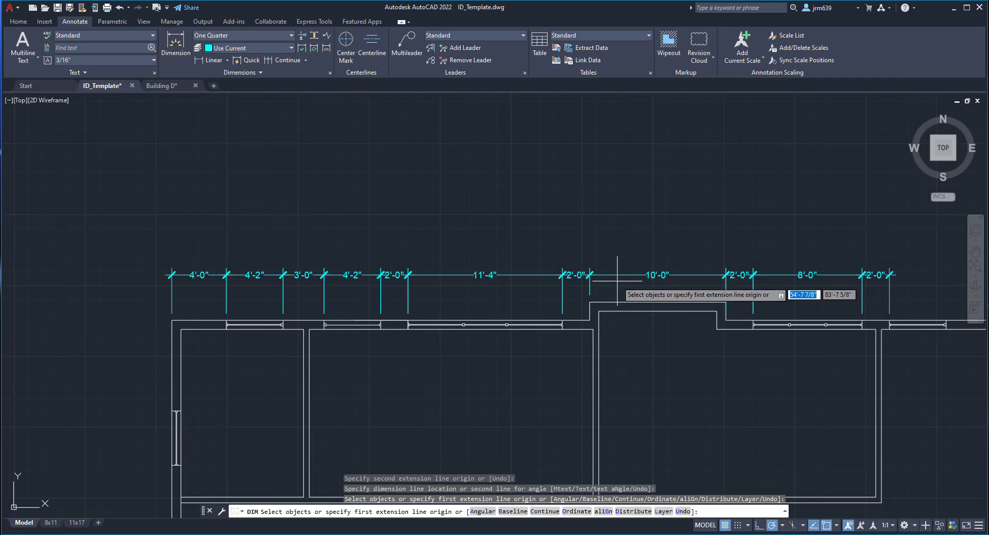
# - Draw a guide line from the building's upper-left outer corner, 2' outward to the left and straight down beside the wall
pyautogui.press('Return')
pyautogui.moveTo(173, 344); pyautogui.dragTo(333, 300, button='middle')
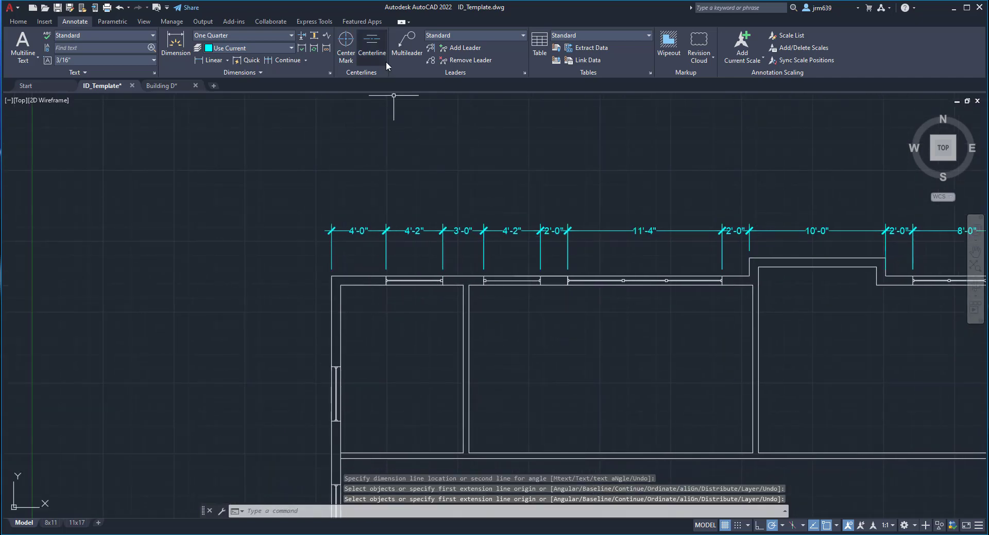
pyautogui.click(25, 25)
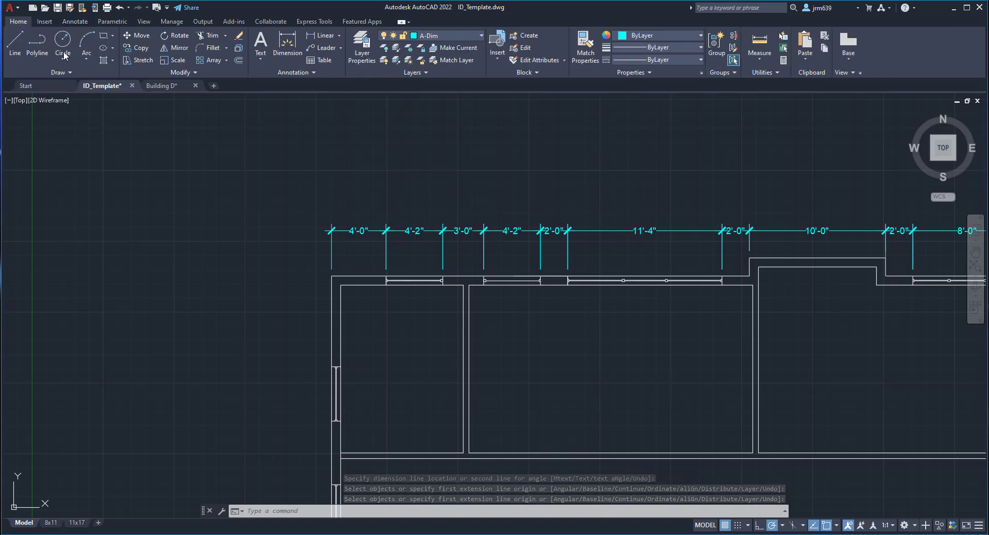
pyautogui.click(23, 42)
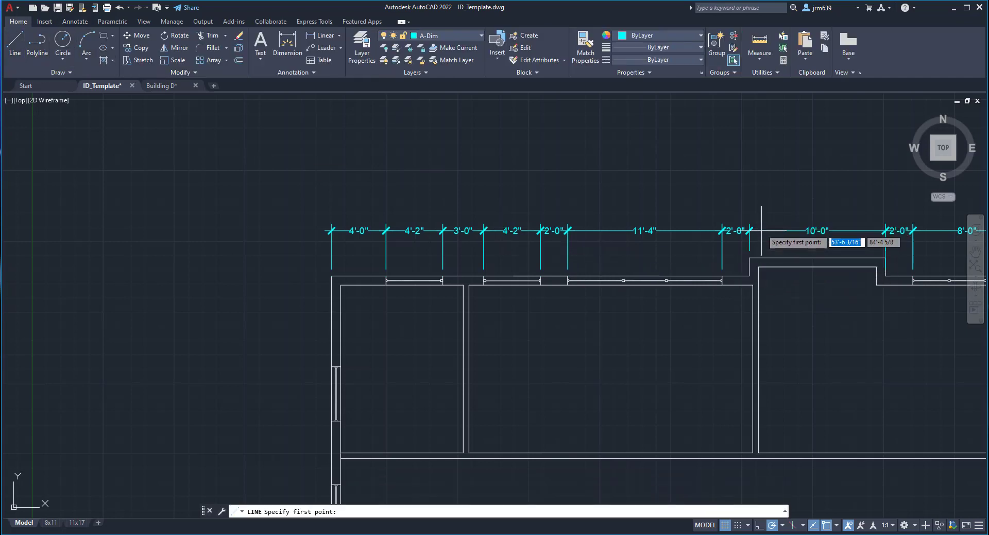
pyautogui.click(331, 276)
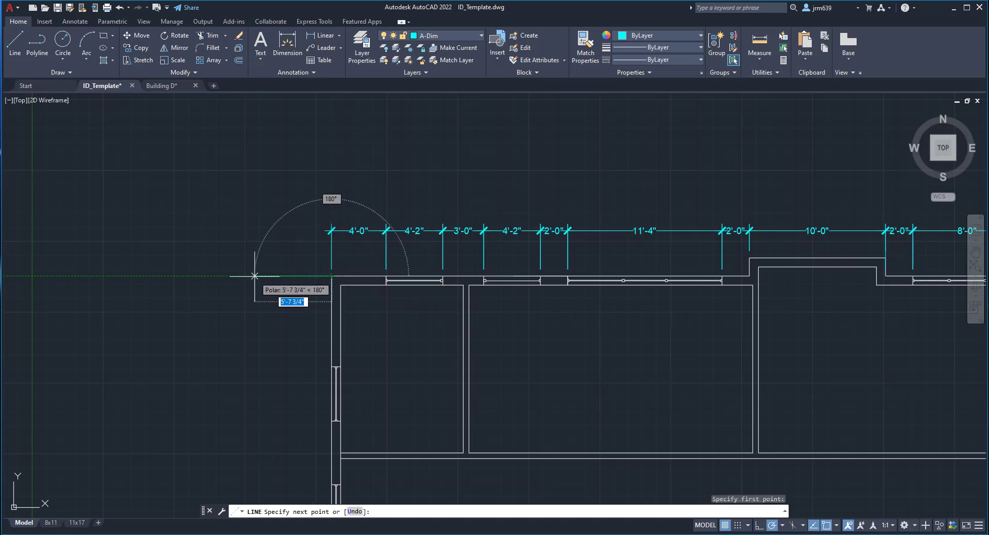
pyautogui.write("2'")
pyautogui.press('Return')
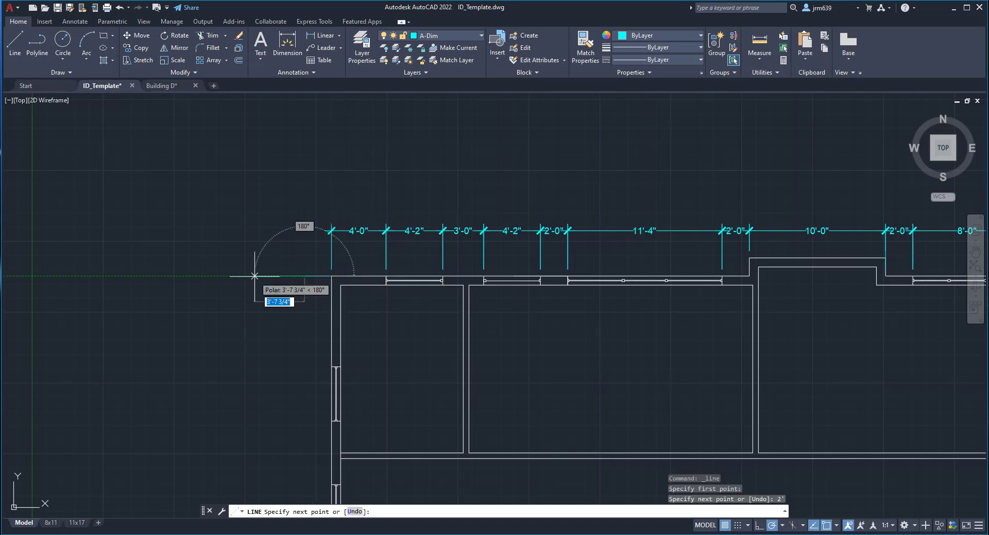
pyautogui.scroll(-3, 267, 263)
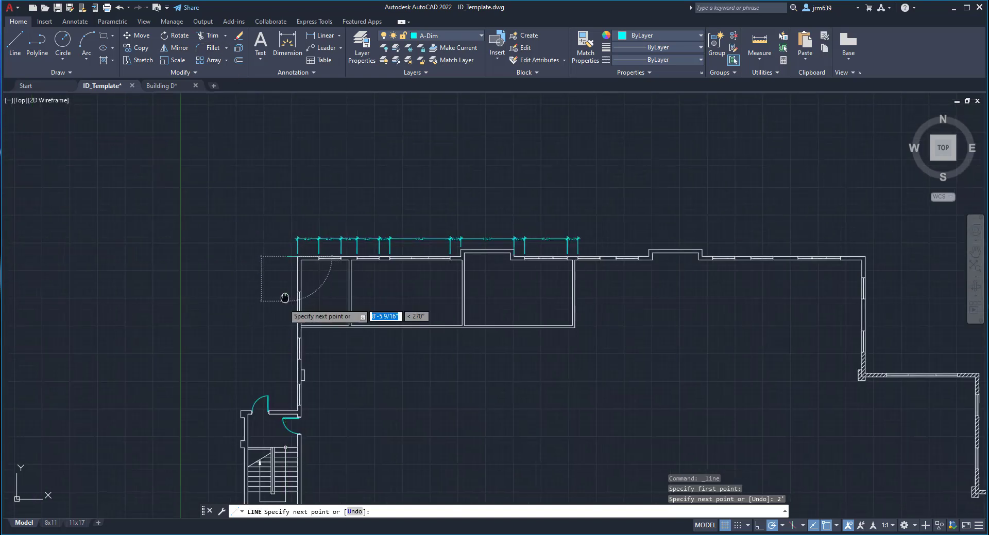
pyautogui.scroll(5, 283, 309)
pyautogui.click(286, 364)
pyautogui.press('Escape')
pyautogui.moveTo(296, 238); pyautogui.dragTo(364, 422, button='middle')
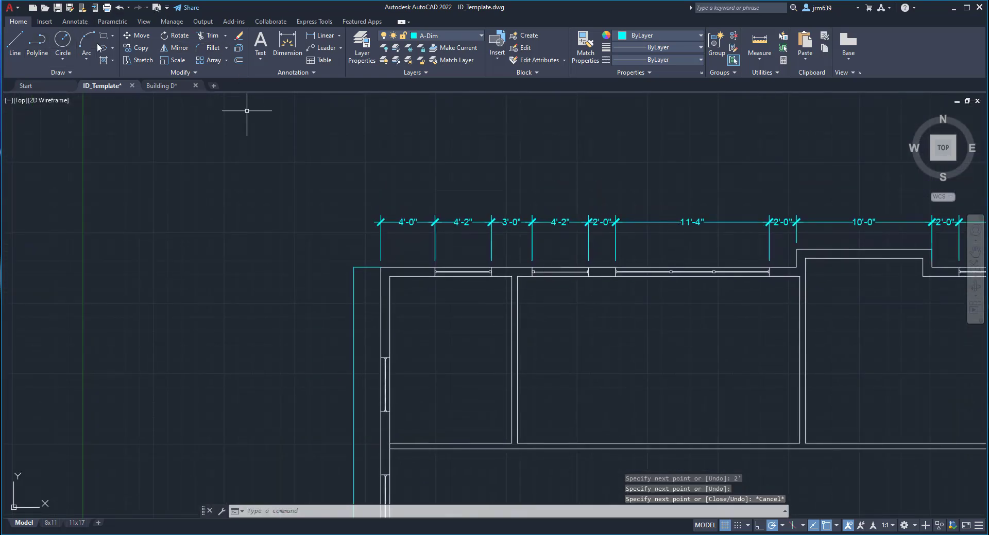
# - Dimension from the upper-left outer corner to the near edge of the left wall's first window, placing the dimension line on the guide line
pyautogui.click(72, 23)
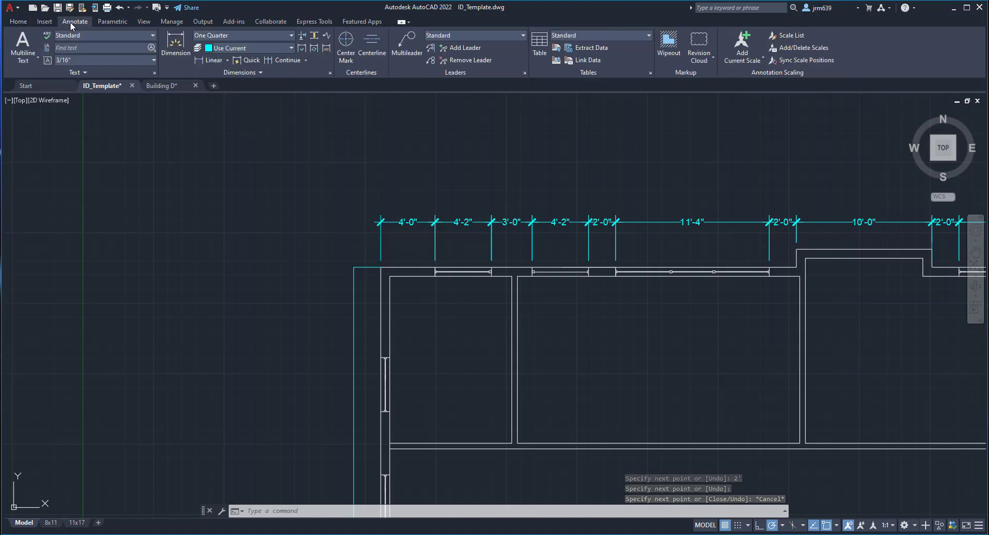
pyautogui.click(176, 44)
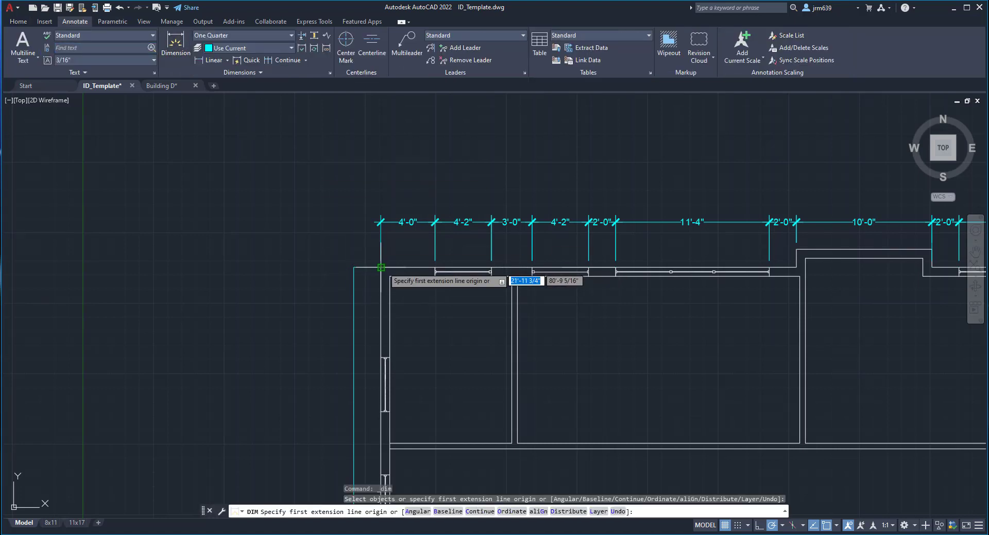
pyautogui.click(381, 268)
pyautogui.click(381, 357)
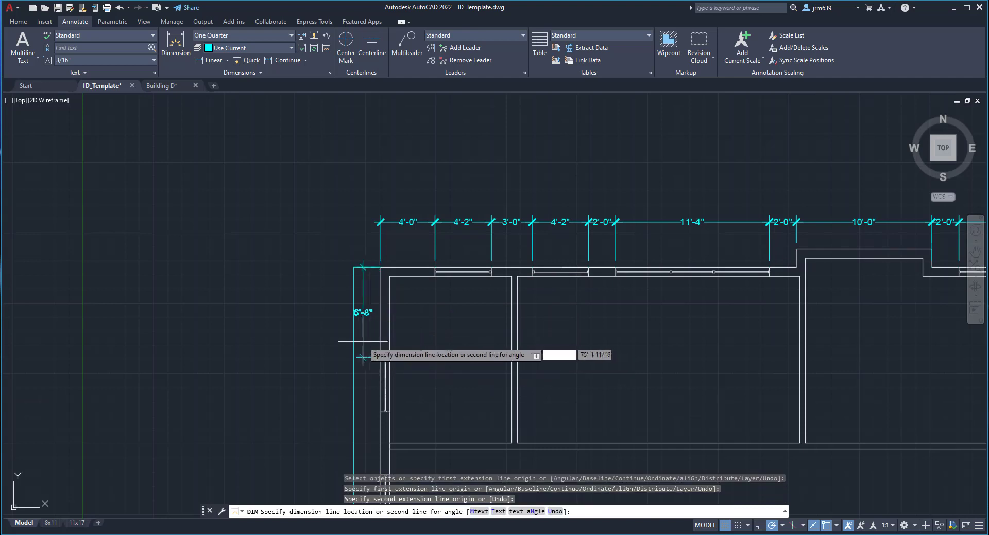
pyautogui.click(353, 404)
pyautogui.press('Return')
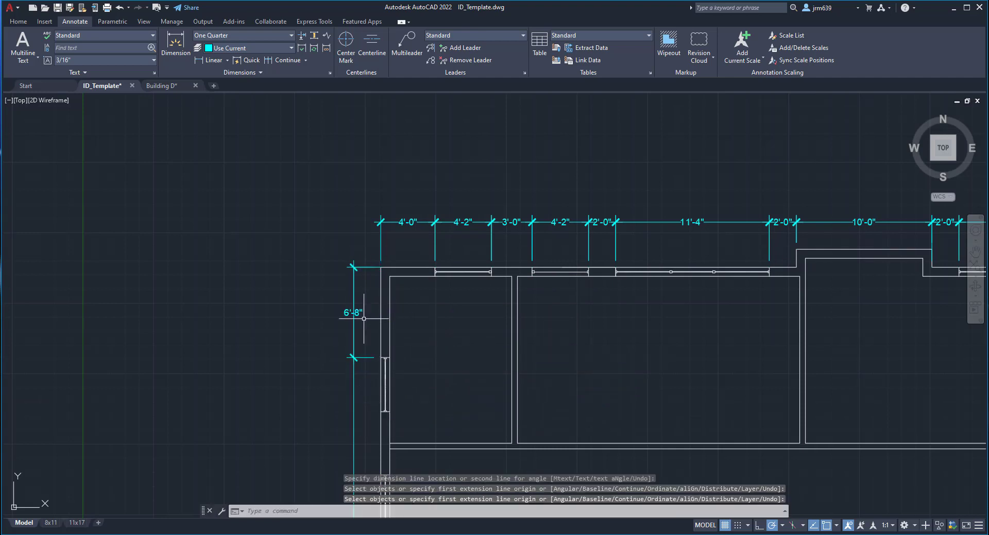
# - Erase the vertical guide line beside the left wall
pyautogui.click(363, 405)
pyautogui.click(322, 392)
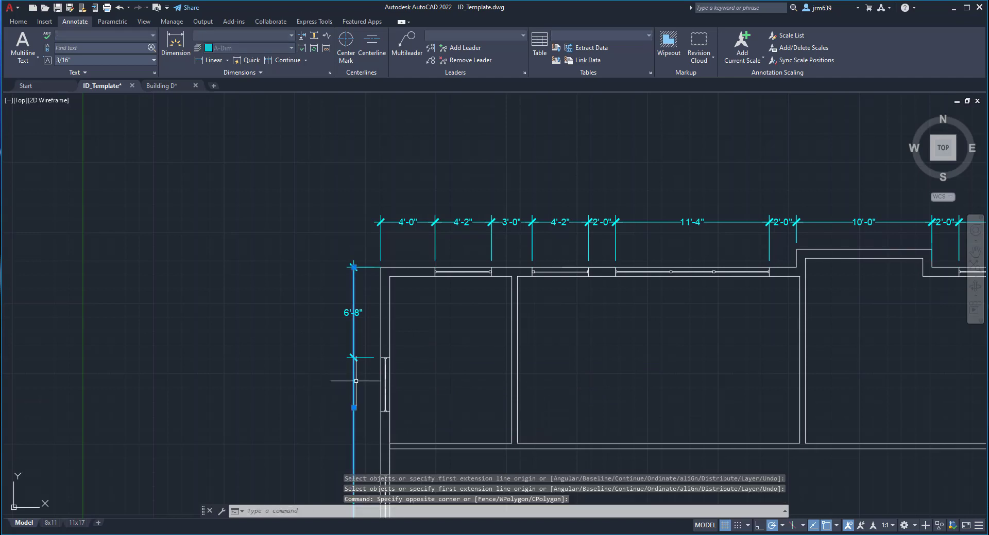
pyautogui.press('Delete')
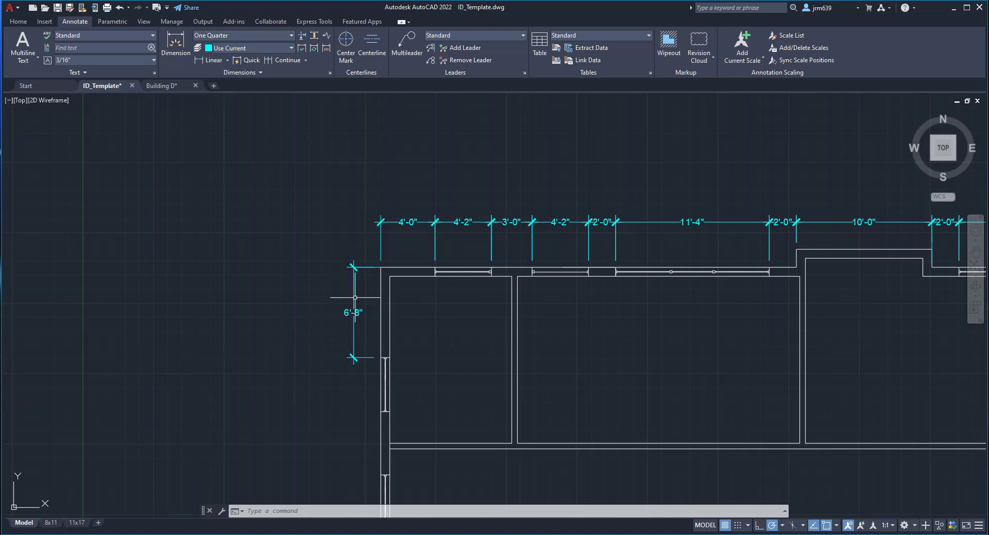
# - Set the text rotation of the left wall's corner-to-window dimension to 90 in its properties
pyautogui.click(355, 298)
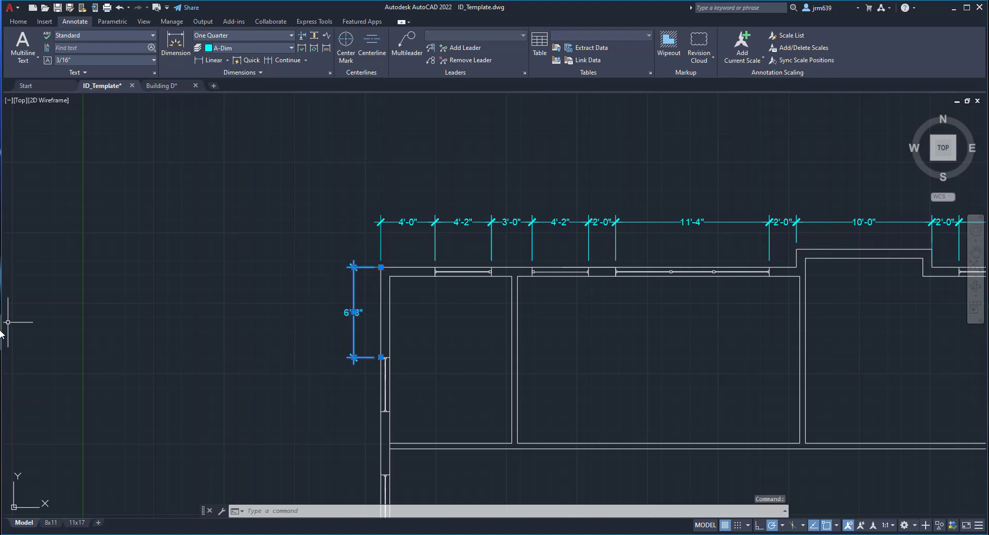
pyautogui.rightClick(260, 289)
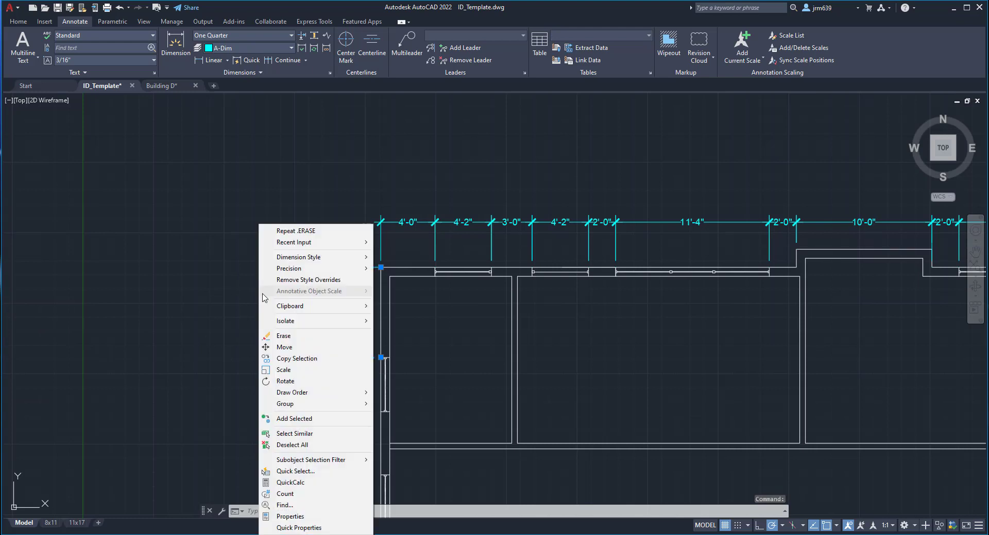
pyautogui.click(288, 517)
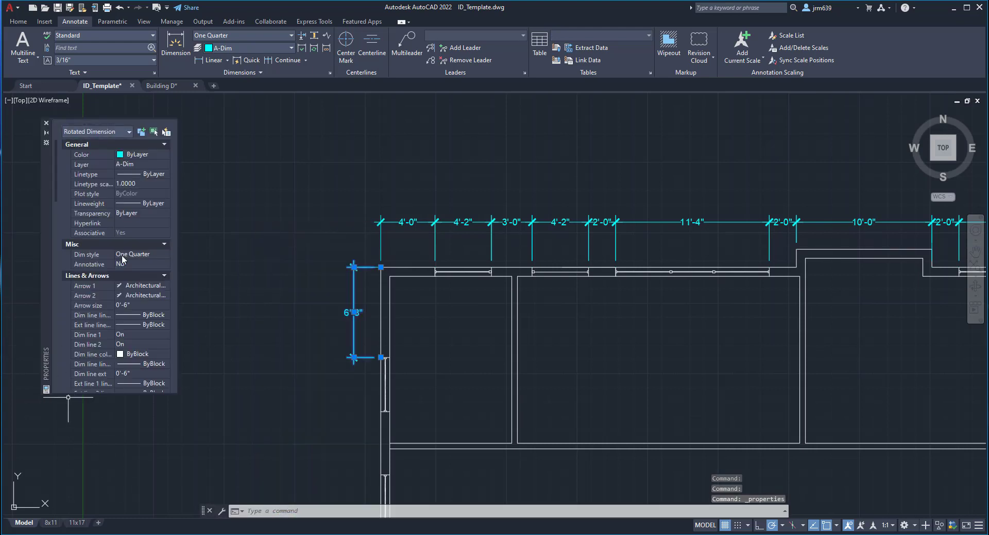
pyautogui.scroll(-8, 83, 262)
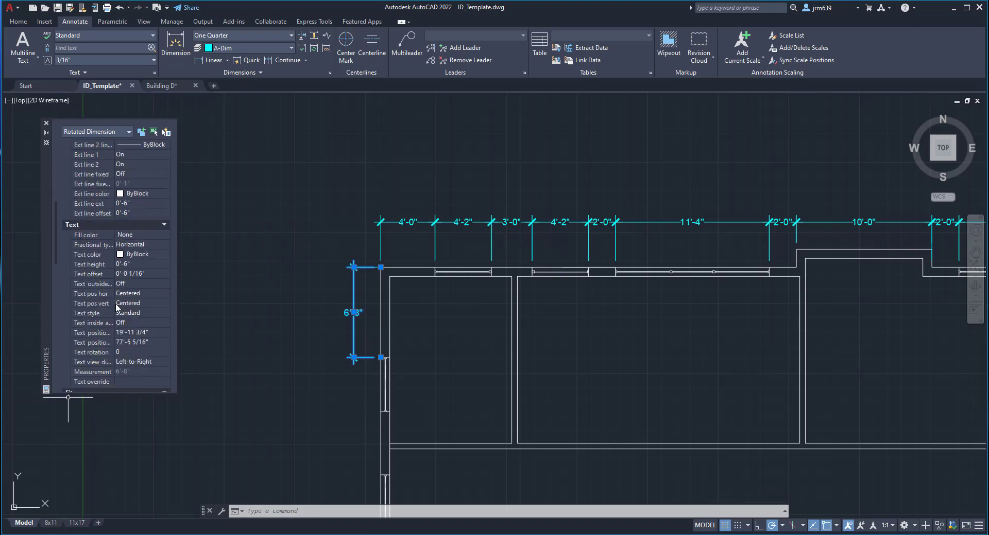
pyautogui.click(125, 352)
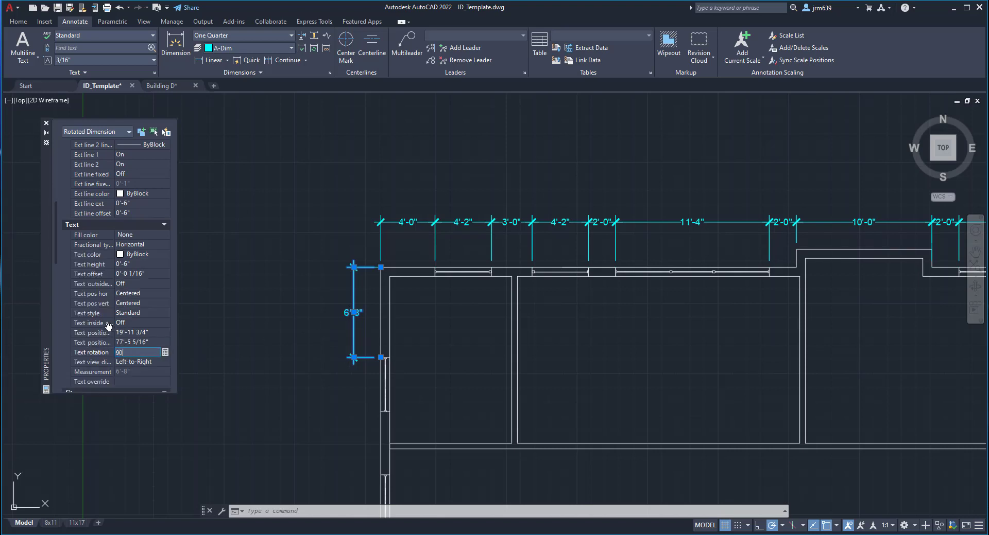
pyautogui.write('90')
pyautogui.press('Return')
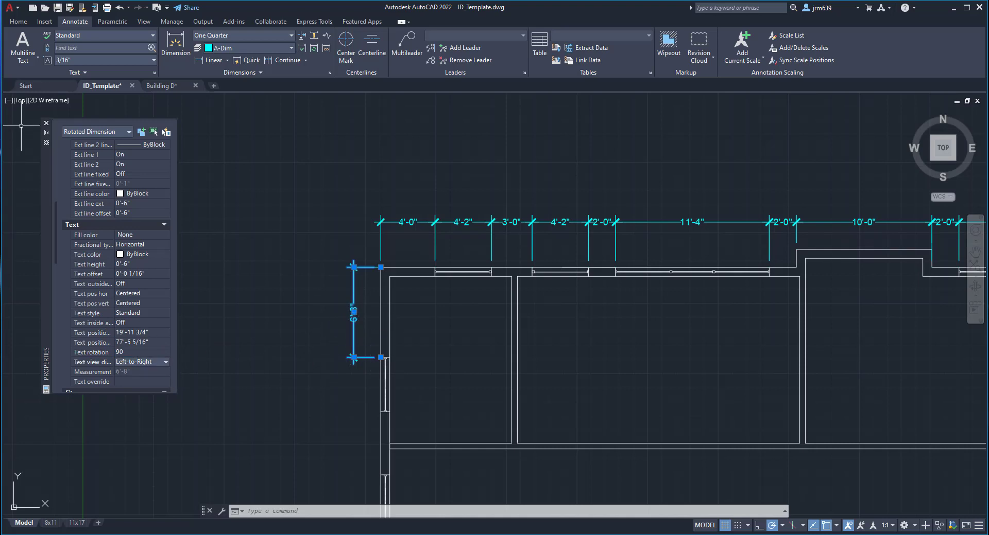
pyautogui.click(45, 123)
pyautogui.click(185, 226)
pyautogui.click(230, 219)
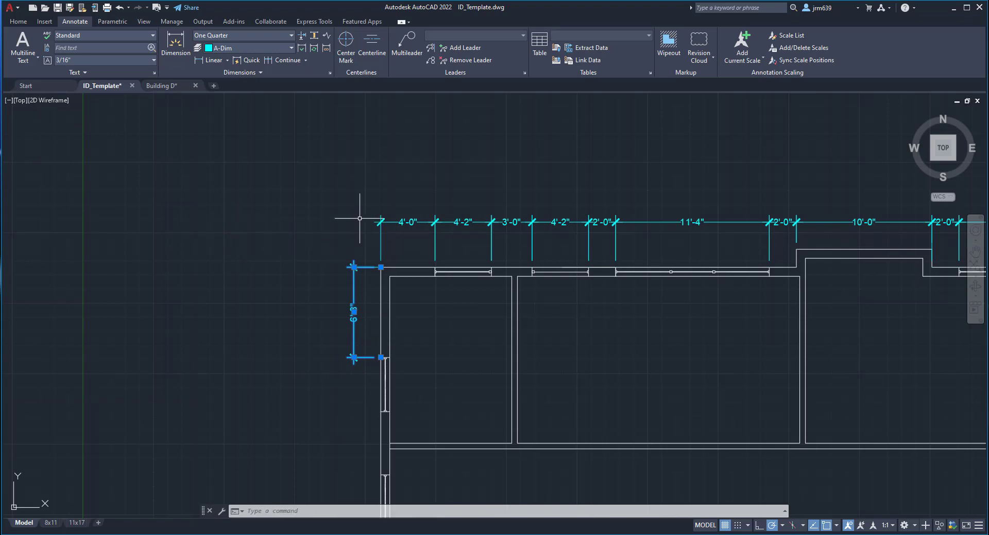
pyautogui.press('Escape')
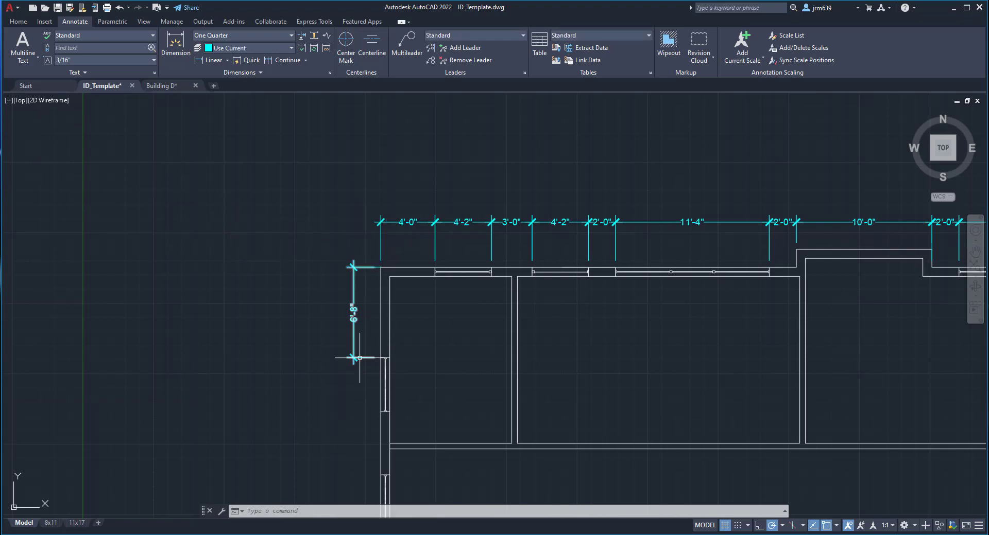
# - Copy the left wall's rotated-text dimension straight down so the copy starts at the original's lower end
pyautogui.scroll(3, 361, 294)
pyautogui.click(349, 298)
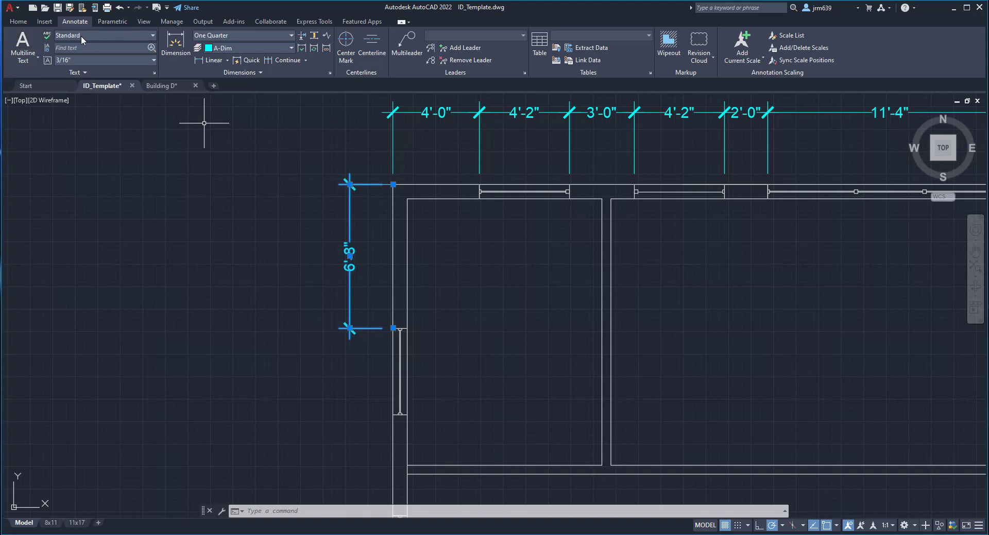
pyautogui.click(18, 21)
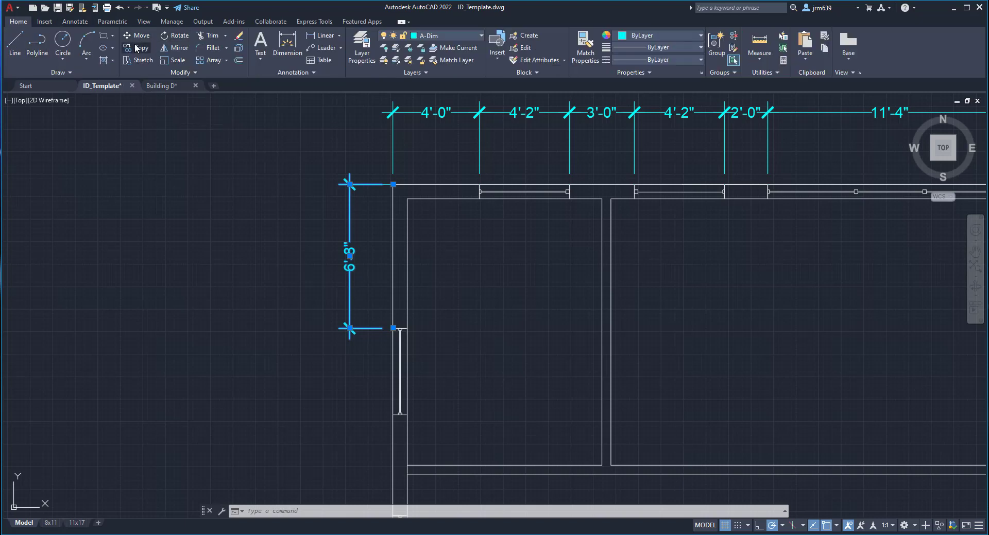
pyautogui.press('Escape')
pyautogui.write('co')
pyautogui.press('Return')
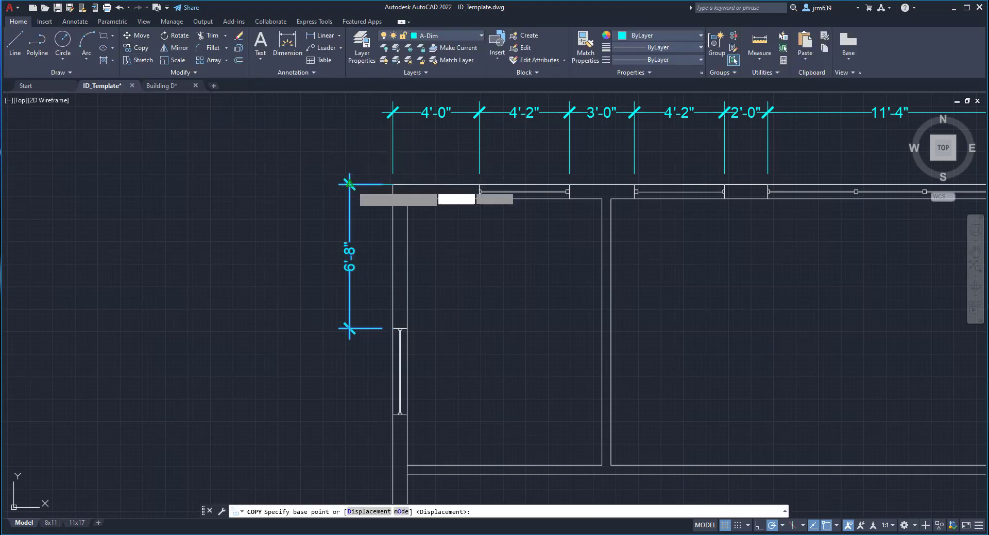
pyautogui.click(350, 183)
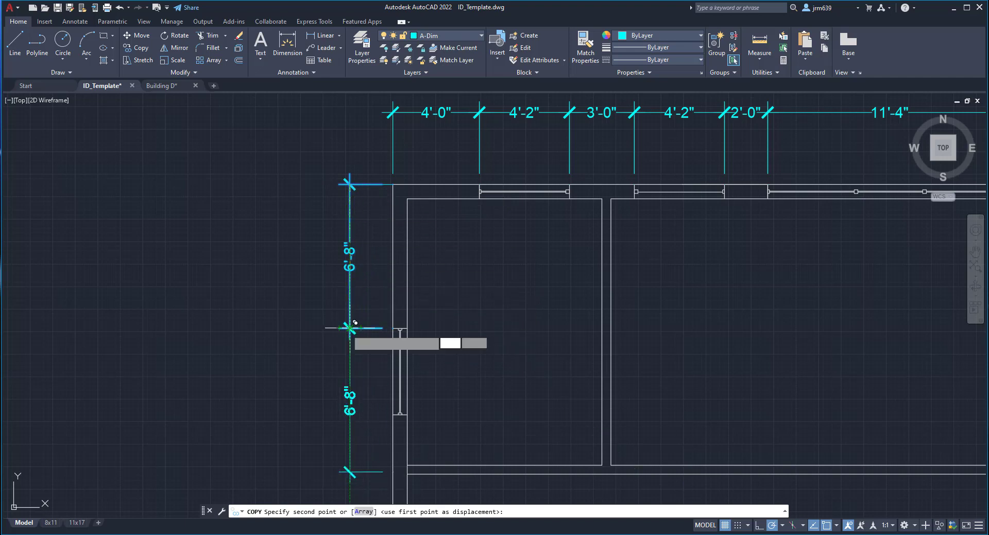
pyautogui.click(350, 327)
pyautogui.moveTo(371, 462); pyautogui.dragTo(408, 369, button='middle')
pyautogui.press('Return')
# - Move the copied dimension's lower extension origin to the lower edge of the left wall's first window
pyautogui.click(407, 372)
pyautogui.click(401, 379)
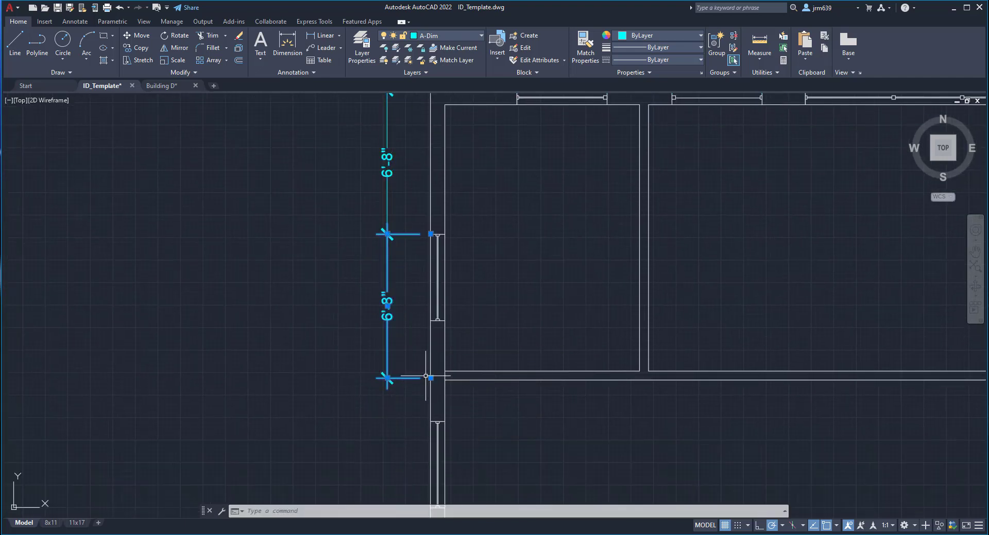
pyautogui.click(430, 379)
pyautogui.click(430, 321)
pyautogui.press('Escape')
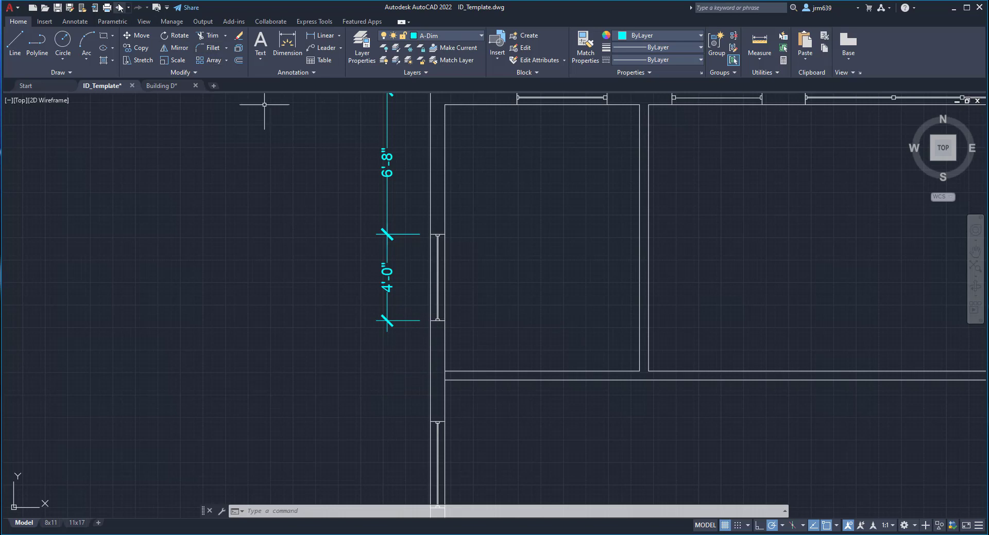
# - Dimension the wall segment between the left wall's first and second windows, in line with the vertical string
pyautogui.click(75, 21)
pyautogui.click(191, 46)
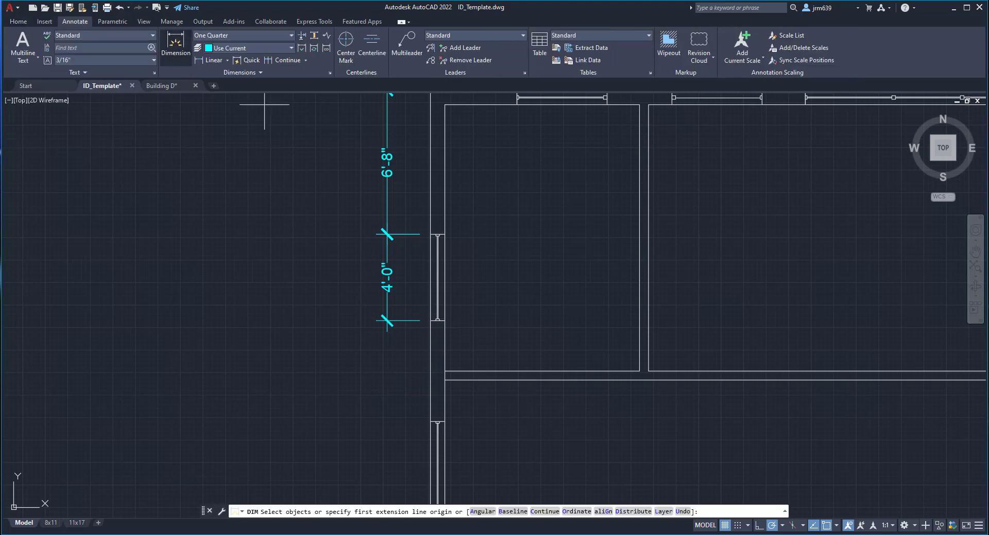
pyautogui.click(430, 321)
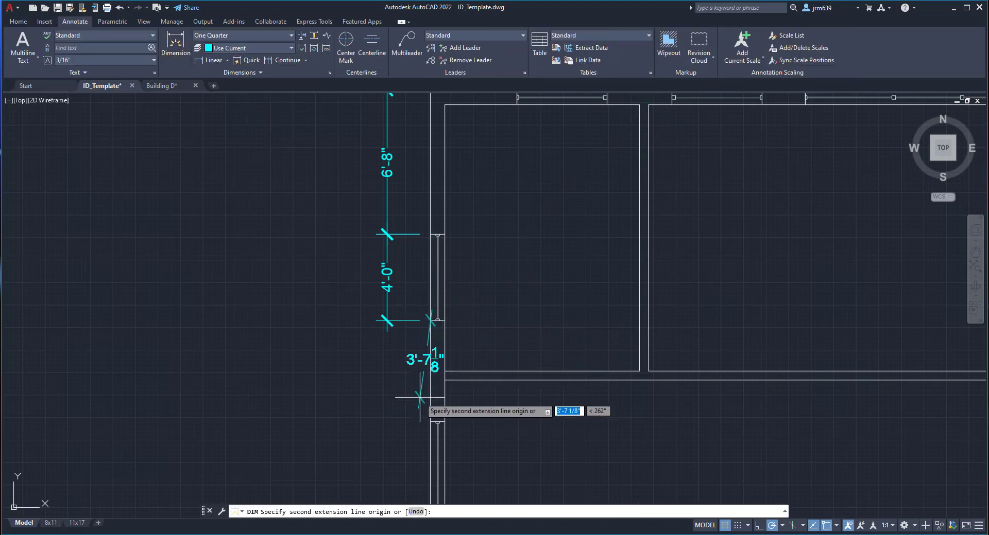
pyautogui.click(430, 422)
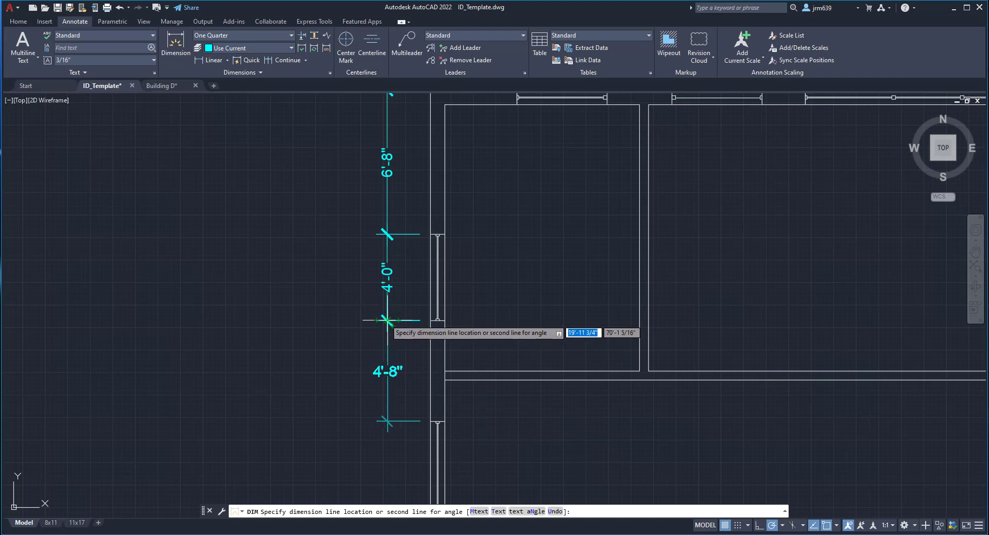
pyautogui.click(386, 320)
pyautogui.press('Escape')
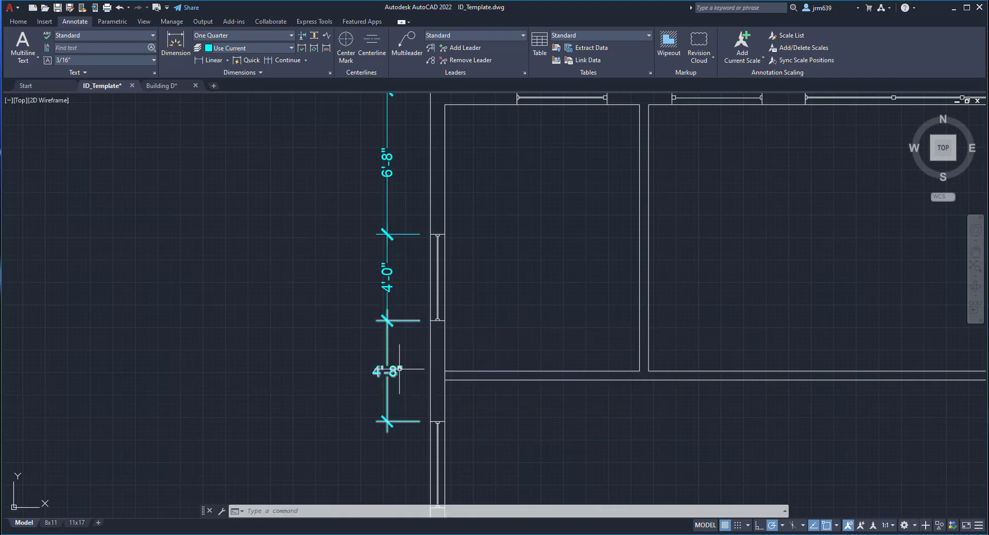
# - Set the text rotation of the dimension between the left wall's first and second windows to 90 in its properties
pyautogui.click(385, 358)
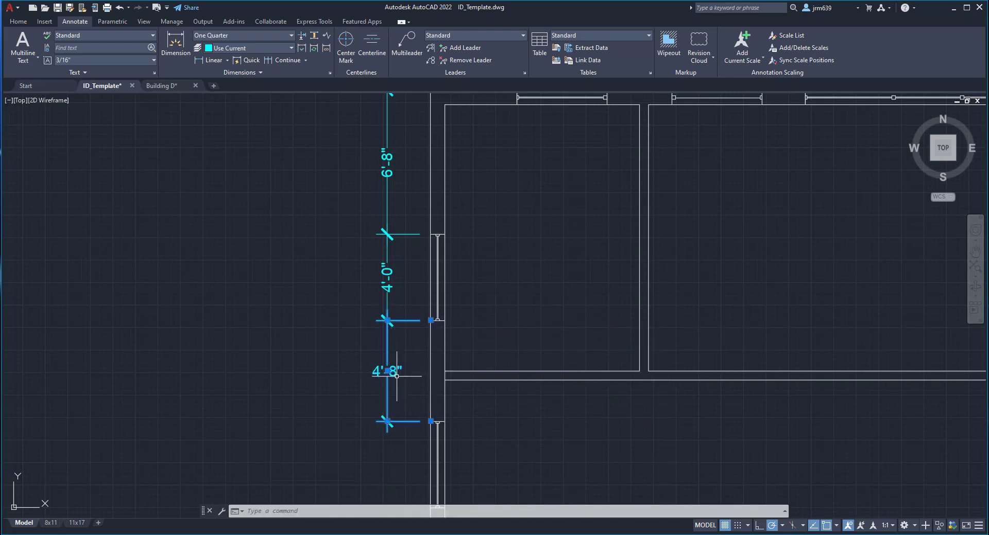
pyautogui.rightClick(265, 210)
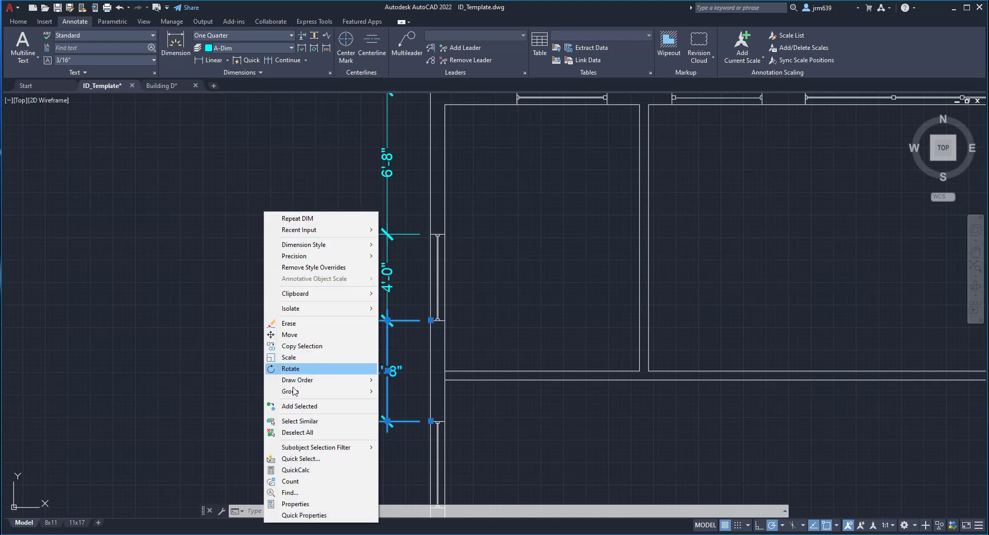
pyautogui.click(309, 506)
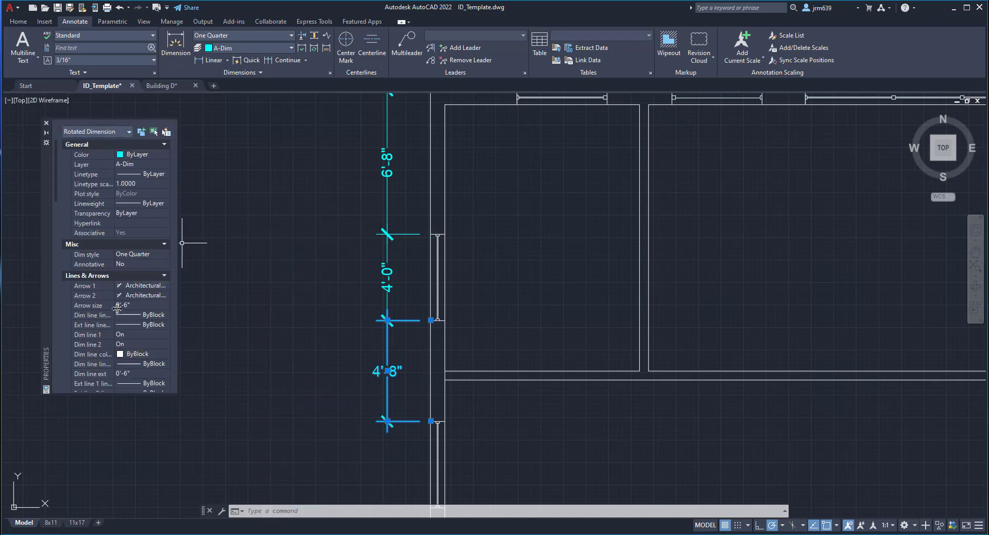
pyautogui.scroll(-6, 124, 319)
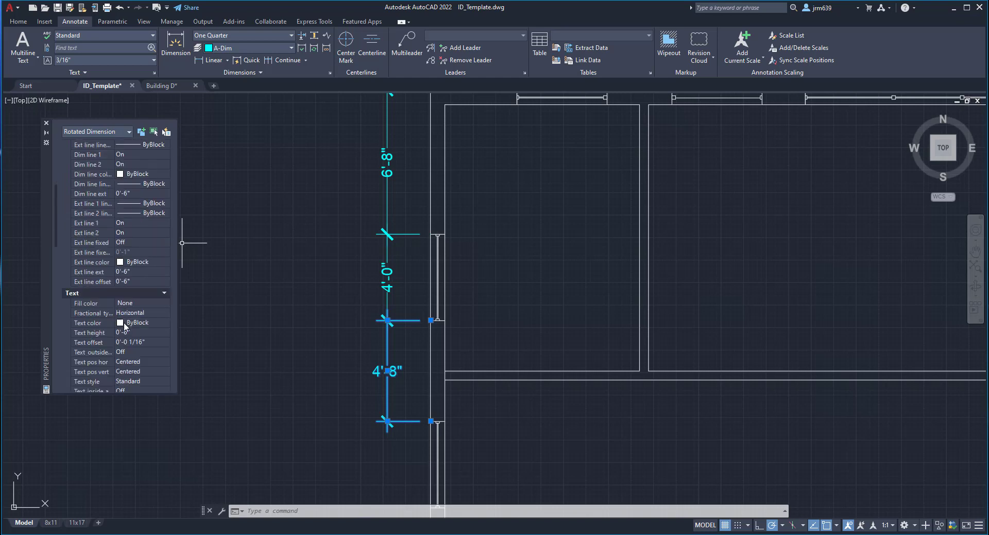
pyautogui.click(144, 292)
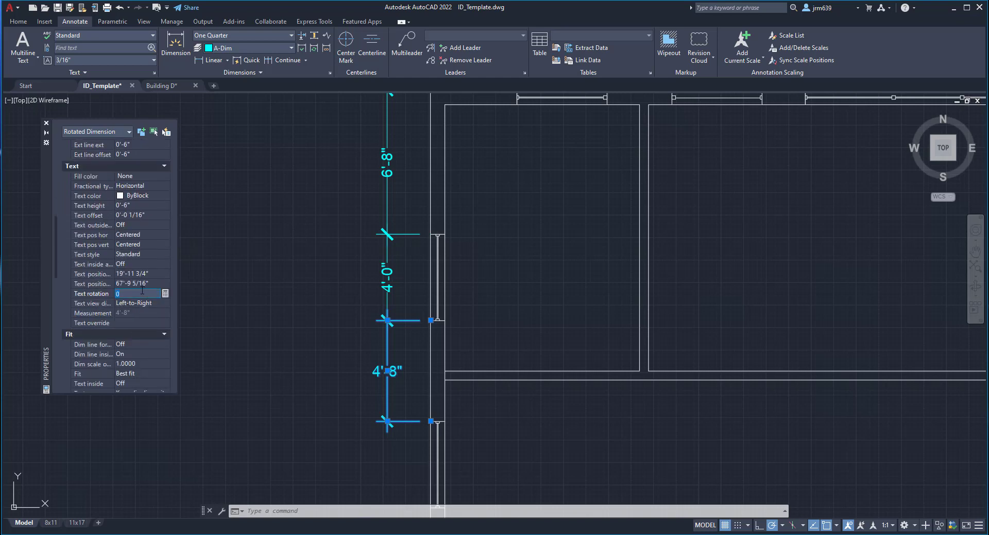
pyautogui.write('90')
pyautogui.click(140, 304)
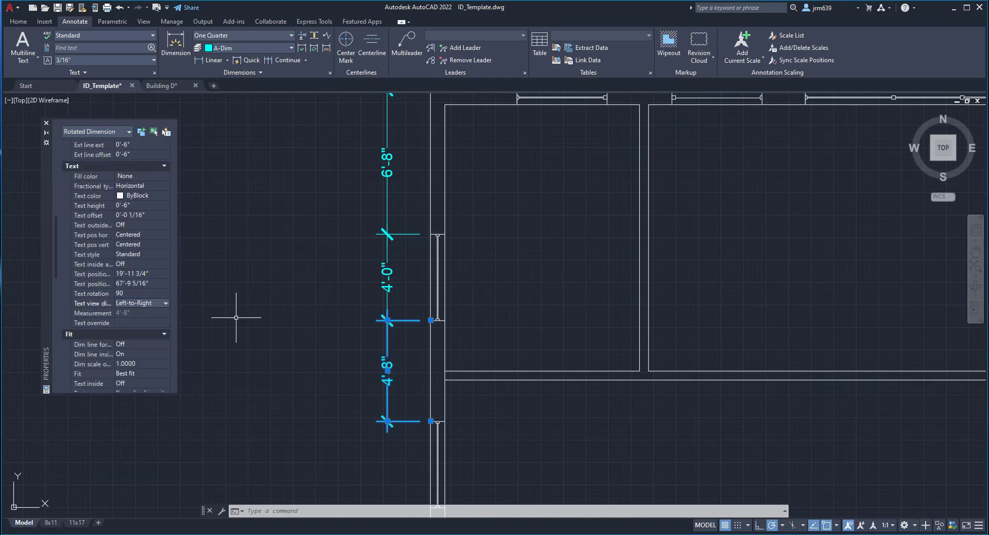
# - Dimension the left wall's second window in line with the vertical string and end the dimension command
pyautogui.scroll(-5, 462, 388)
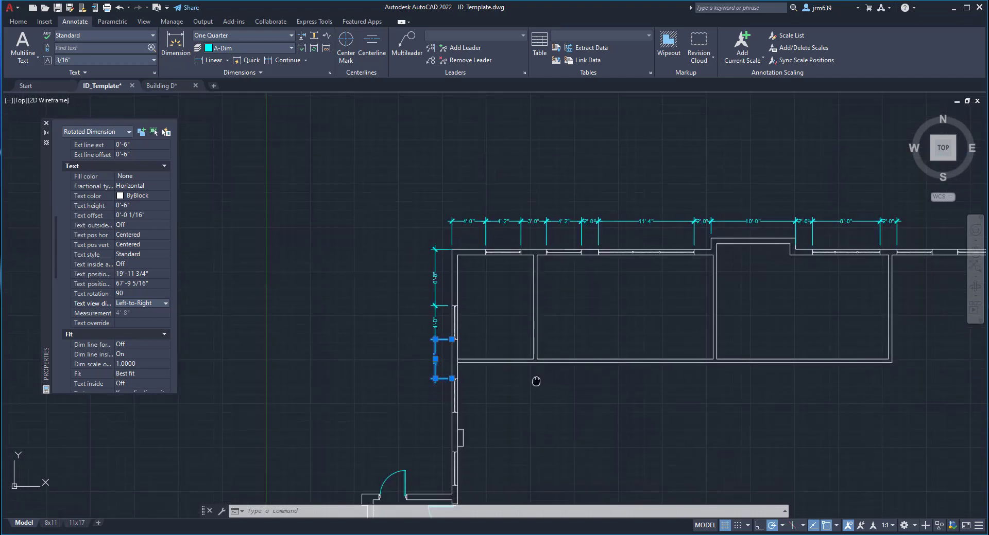
pyautogui.click(175, 44)
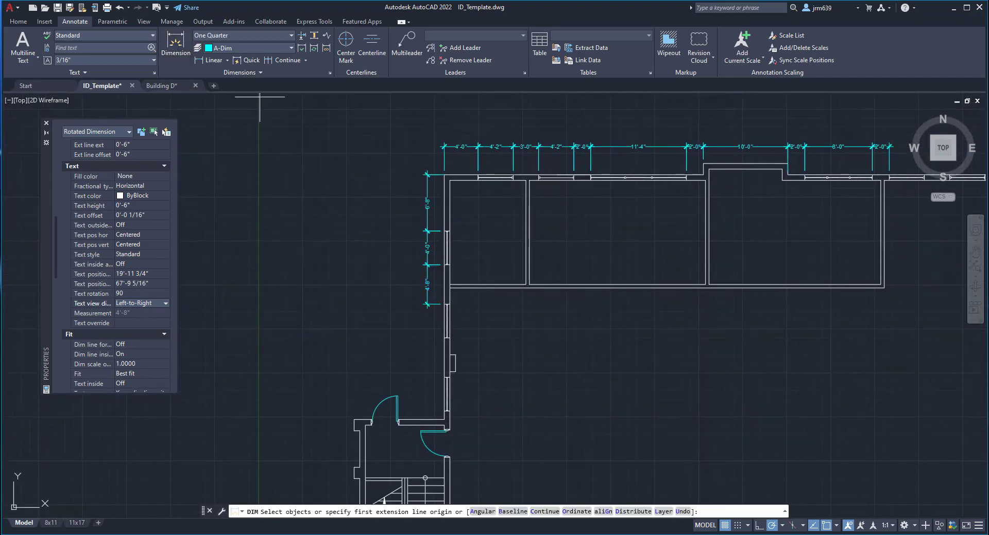
pyautogui.scroll(6, 438, 304)
pyautogui.click(500, 319)
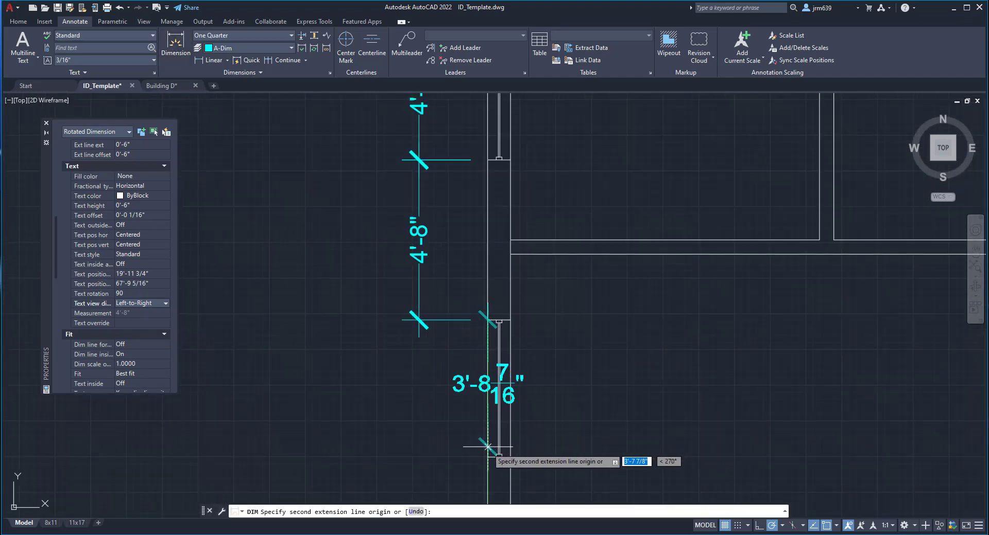
pyautogui.click(498, 456)
pyautogui.click(419, 319)
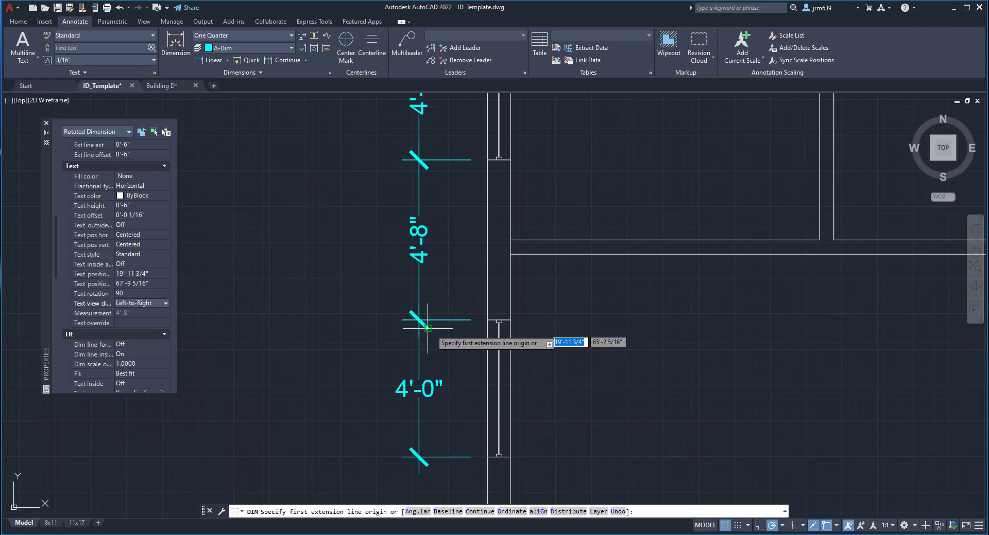
pyautogui.scroll(-2, 467, 331)
pyautogui.moveTo(596, 357); pyautogui.dragTo(462, 428, button='middle')
pyautogui.moveTo(531, 367)
pyautogui.mouseDown(button='middle')
pyautogui.moveTo(540, 371)
pyautogui.moveTo(530, 410)
pyautogui.moveTo(527, 391)
pyautogui.mouseUp(button='middle')
pyautogui.scroll(-1, 515, 269)
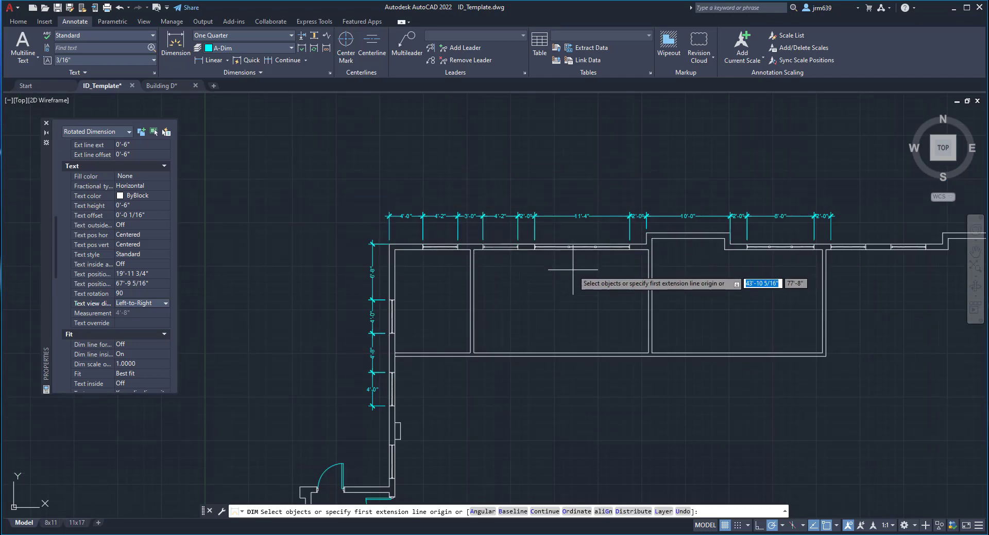
pyautogui.scroll(5, 539, 190)
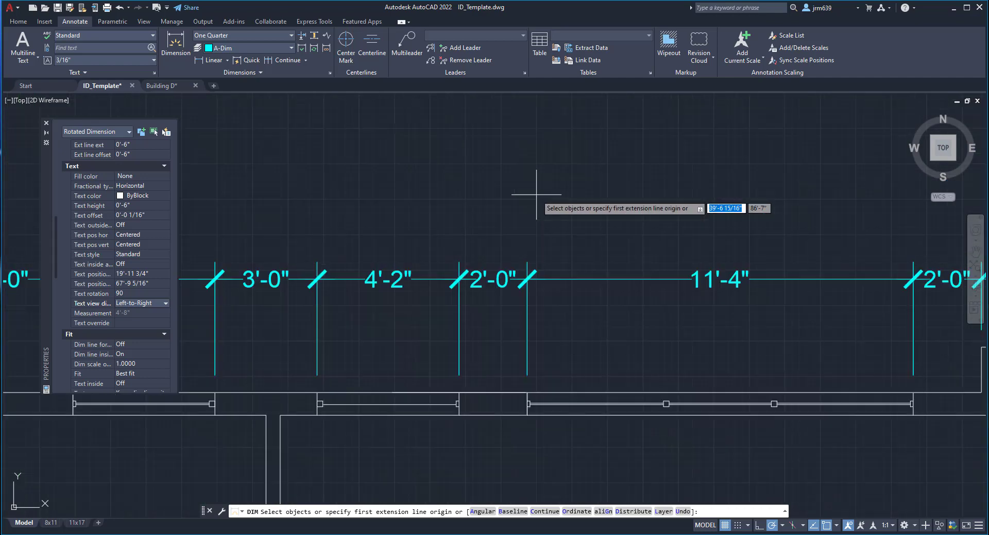
pyautogui.press('Escape')
# - Set the text movement of the top wall's dimension between the second and third windows to "Move text, add leader" in its properties
pyautogui.scroll(2, 508, 272)
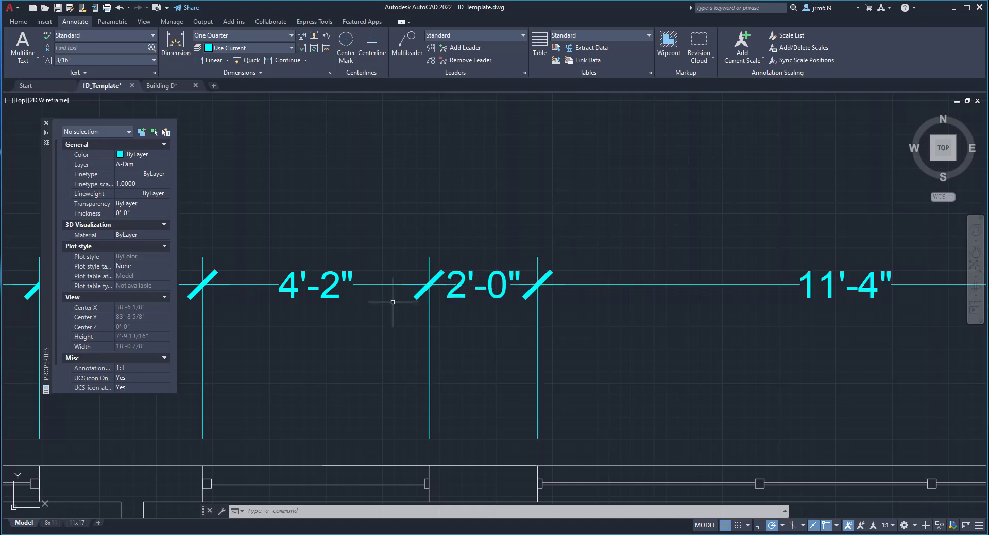
pyautogui.click(520, 285)
pyautogui.press('Escape')
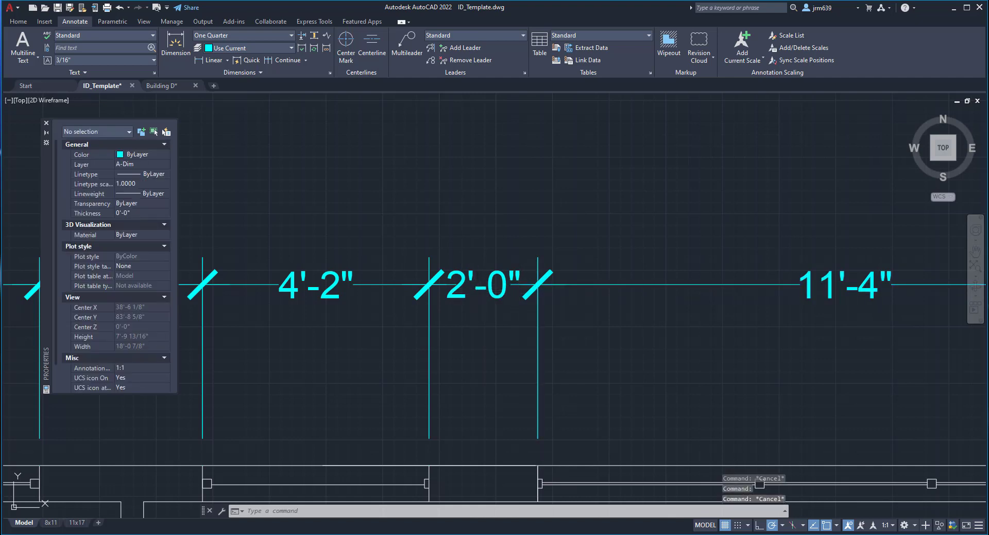
pyautogui.click(478, 287)
pyautogui.click(456, 270)
pyautogui.press('Escape')
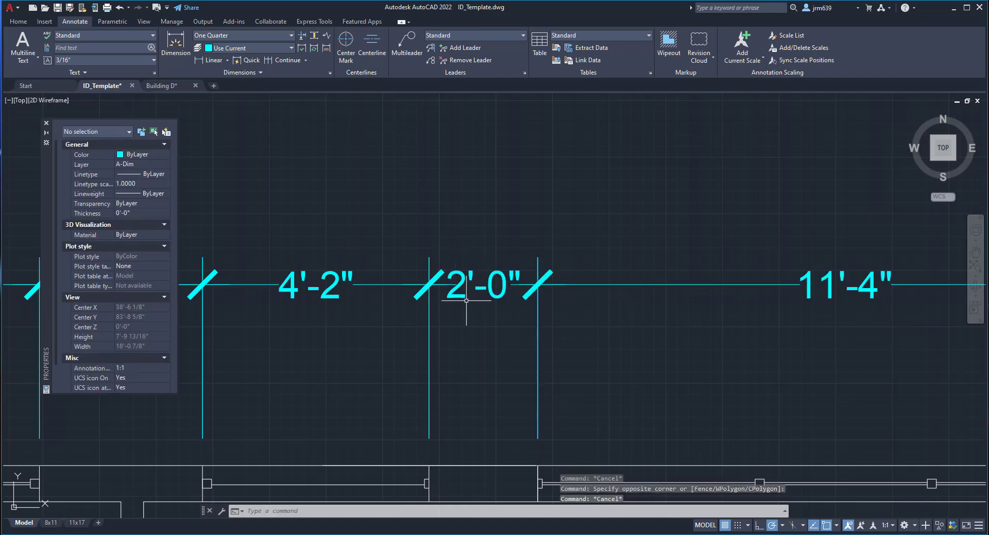
pyautogui.click(462, 295)
pyautogui.click(454, 304)
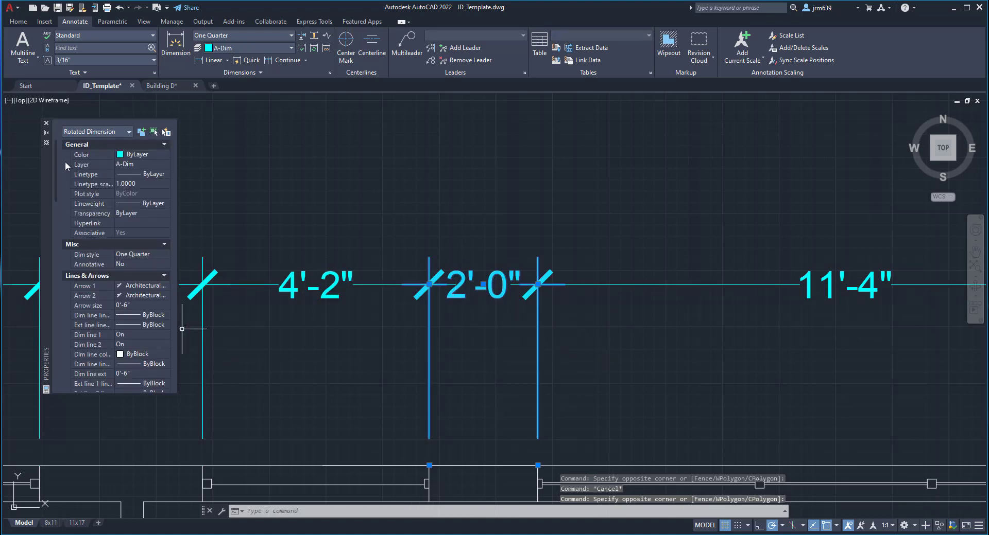
pyautogui.scroll(-4, 71, 191)
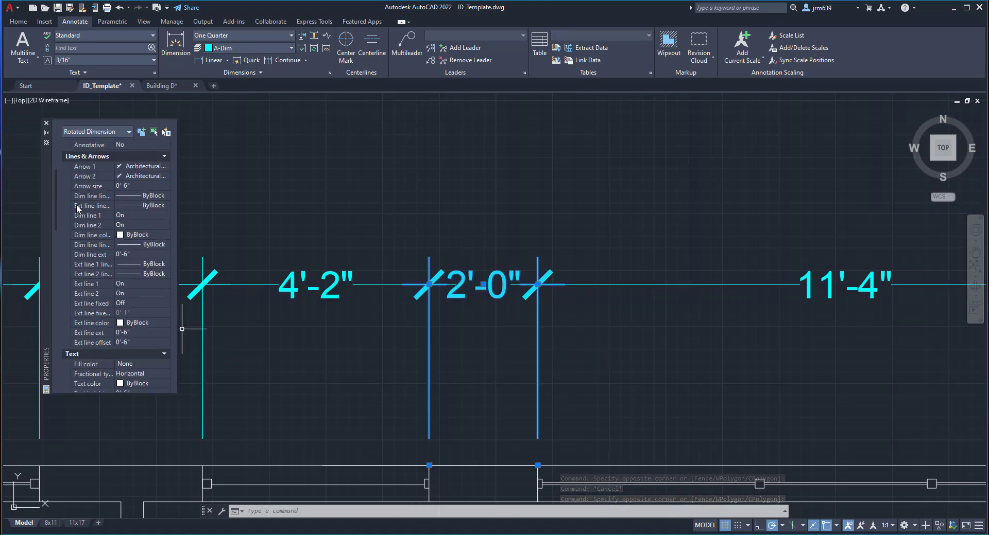
pyautogui.scroll(-8, 76, 205)
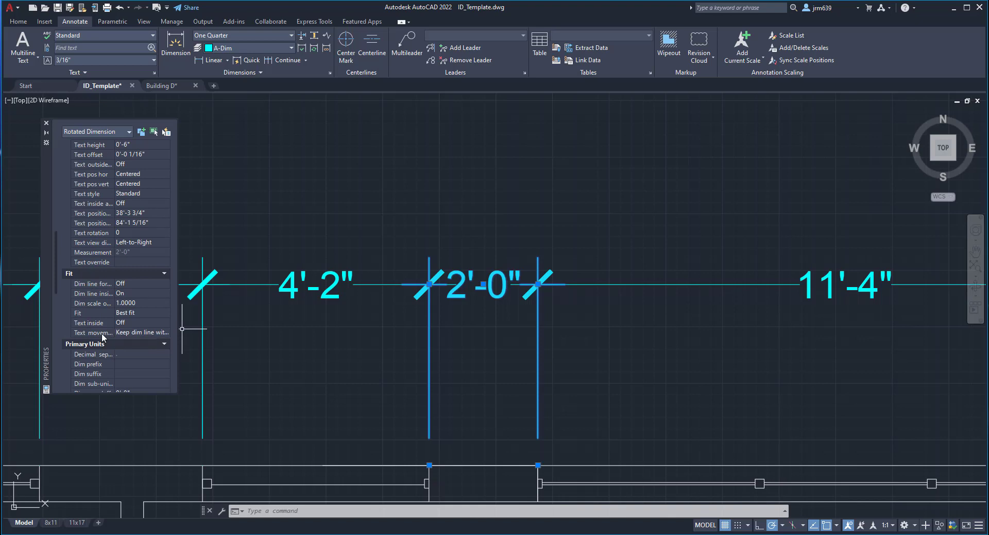
pyautogui.click(155, 335)
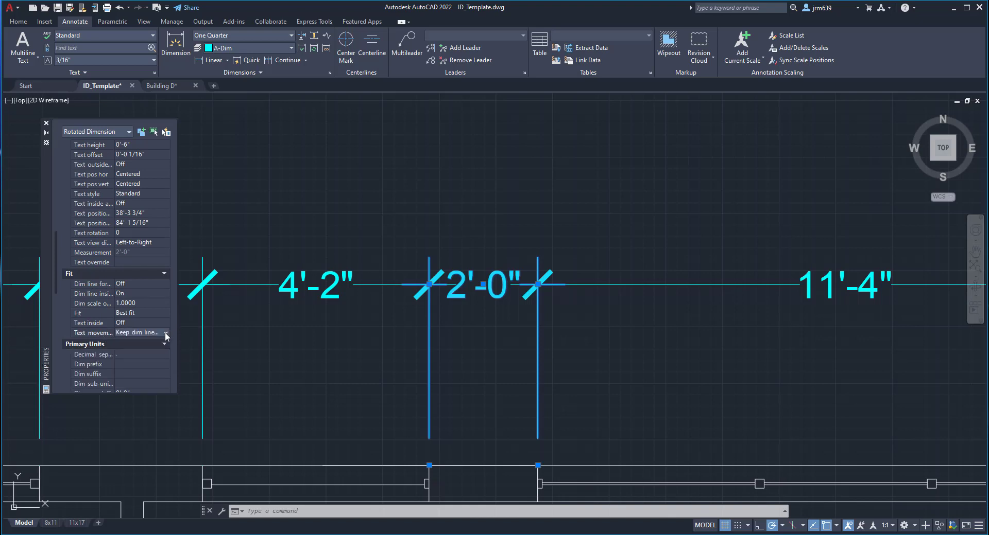
pyautogui.click(165, 332)
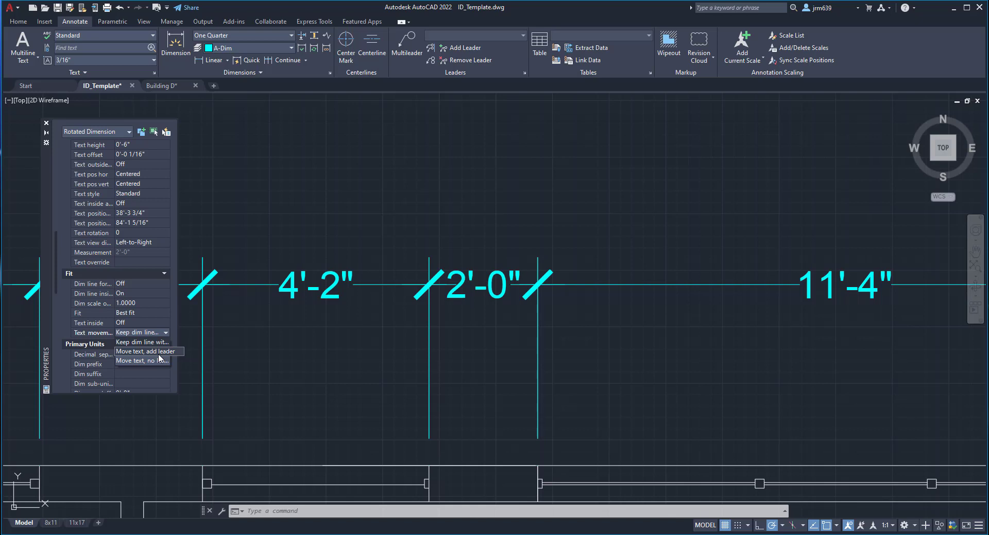
pyautogui.click(156, 354)
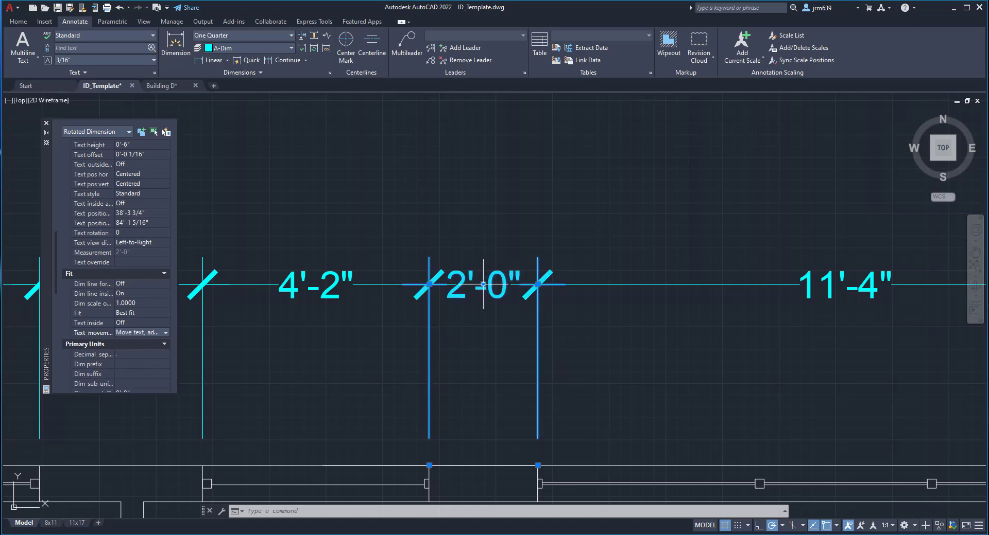
# - Try moving that dimension's text above the dimension line with a leader, testing spots to the right, left and directly above
pyautogui.click(483, 284)
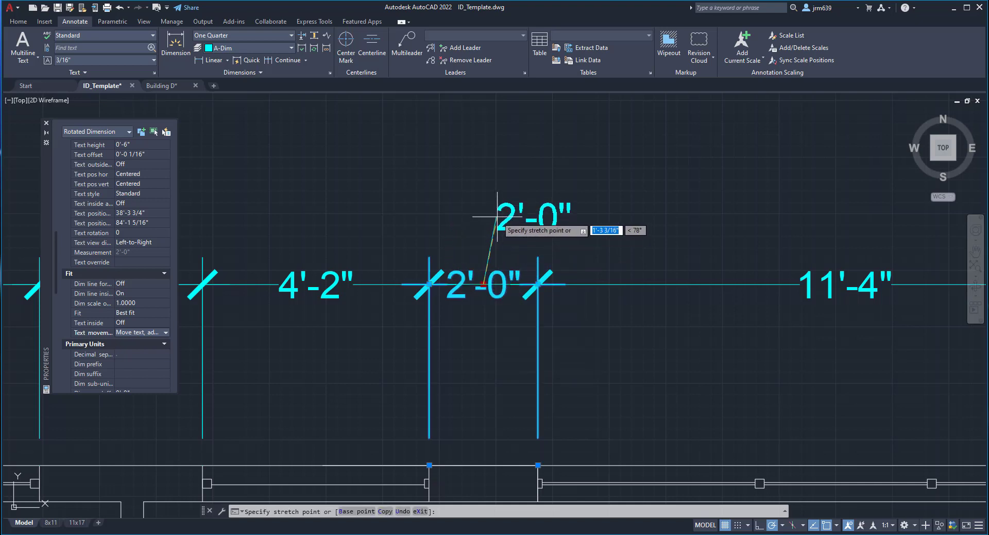
pyautogui.click(497, 217)
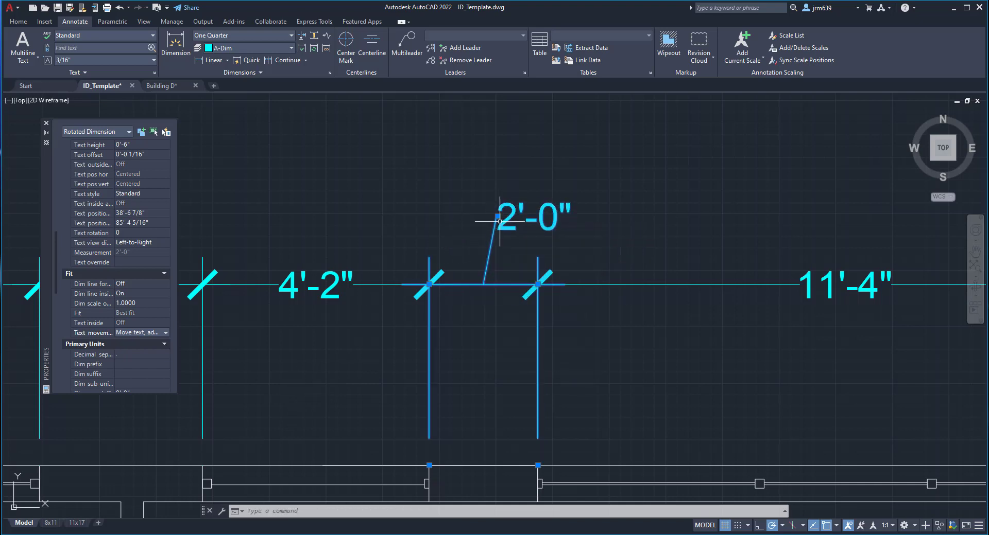
pyautogui.click(499, 222)
pyautogui.click(452, 222)
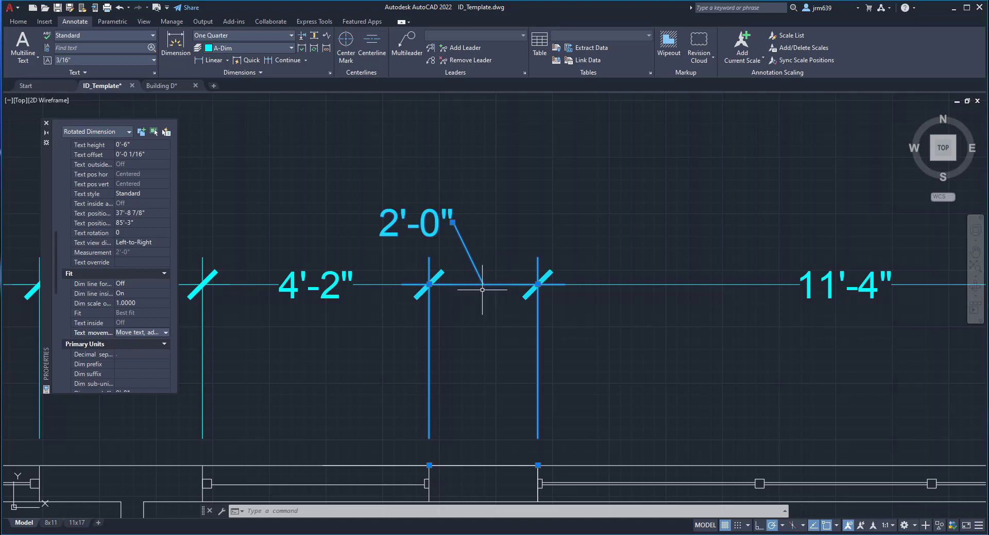
pyautogui.click(450, 221)
pyautogui.click(481, 223)
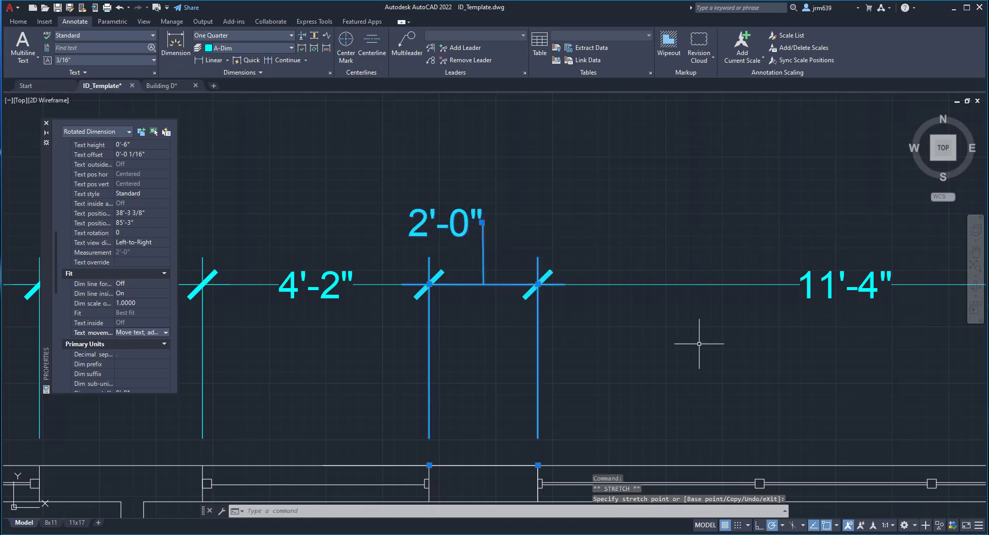
pyautogui.click(466, 223)
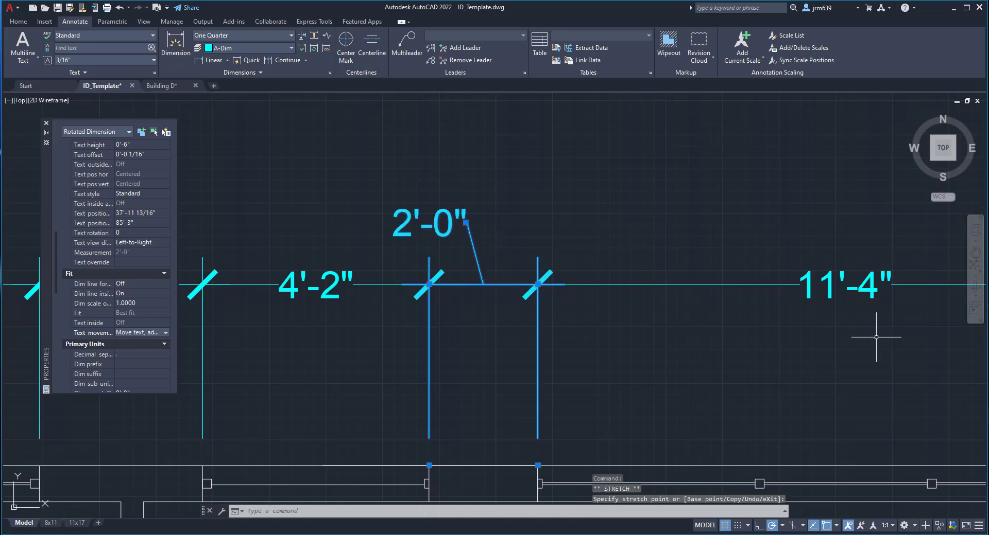
# - Undo all the moves of the dimension text between the top wall's second and third windows
pyautogui.press('Escape')
pyautogui.hotkey('ctrl', 'z')
pyautogui.hotkey('ctrl', 'z')
pyautogui.hotkey('ctrl', 'z')
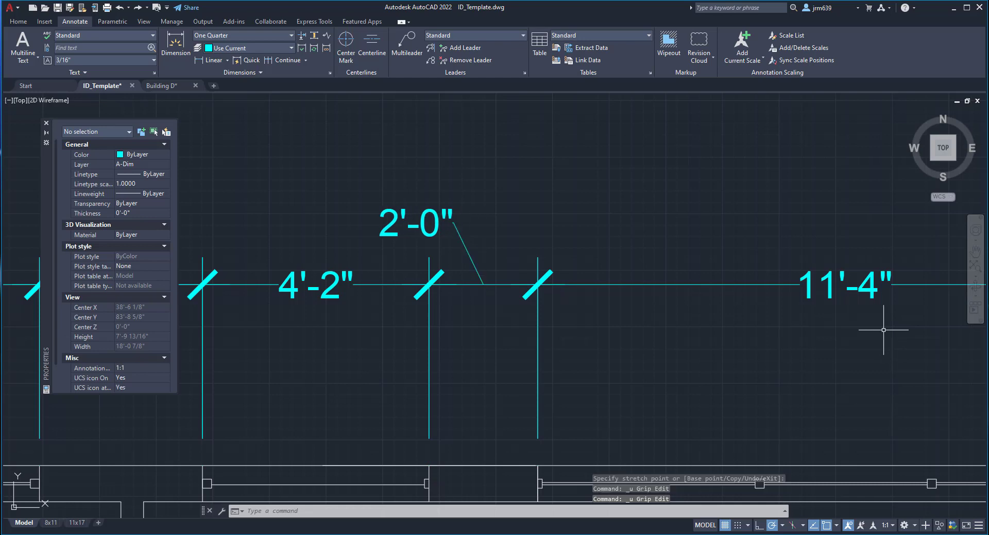
pyautogui.hotkey('ctrl', 'z')
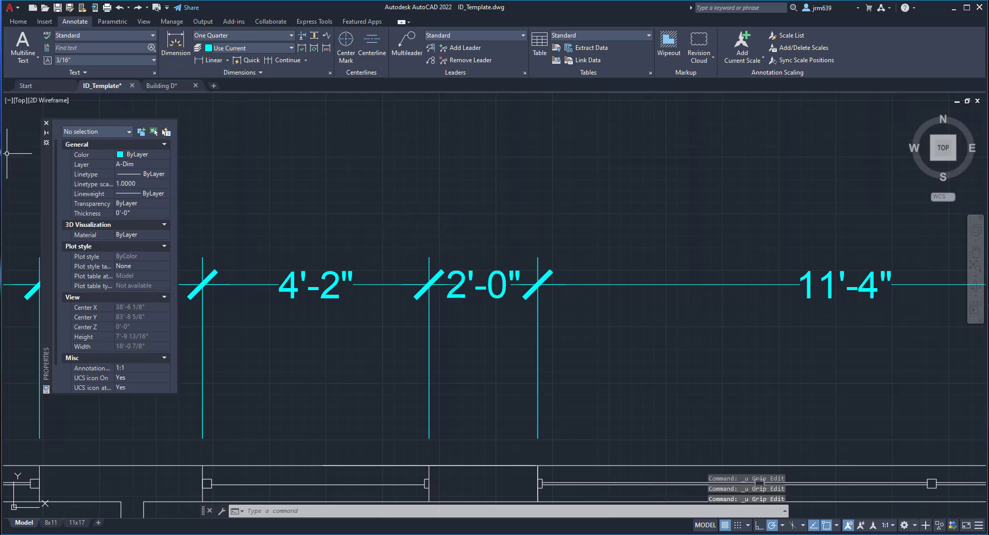
# - Close the properties palette and draw a guide line from the bump-out's dimension line, 2' straight up and horizontally left past the building's corner
pyautogui.click(46, 123)
pyautogui.scroll(-2, 668, 372)
pyautogui.scroll(-3, 515, 381)
pyautogui.moveTo(515, 391)
pyautogui.mouseDown(button='middle')
pyautogui.moveTo(452, 360)
pyautogui.moveTo(369, 345)
pyautogui.moveTo(390, 352)
pyautogui.moveTo(382, 355)
pyautogui.mouseUp(button='middle')
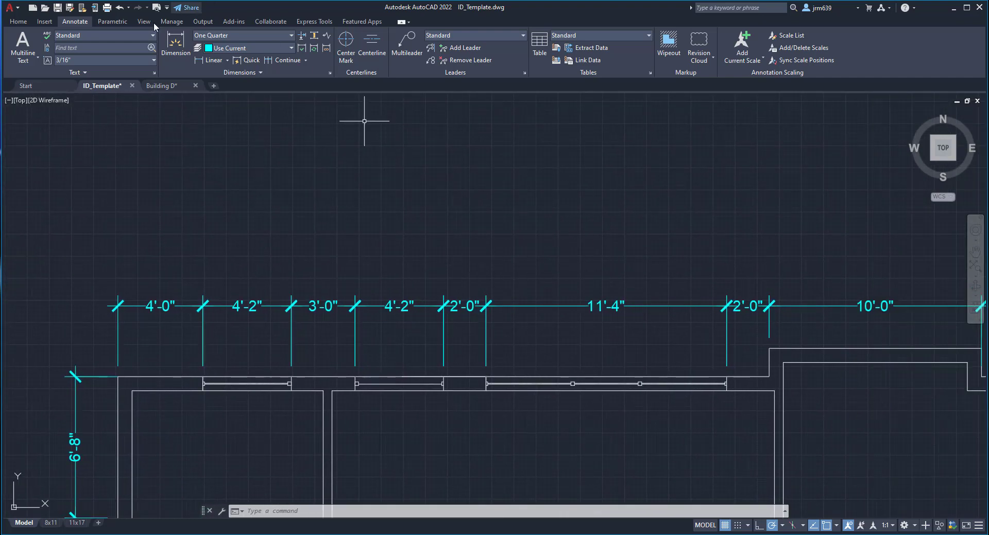
pyautogui.click(18, 22)
pyautogui.click(15, 45)
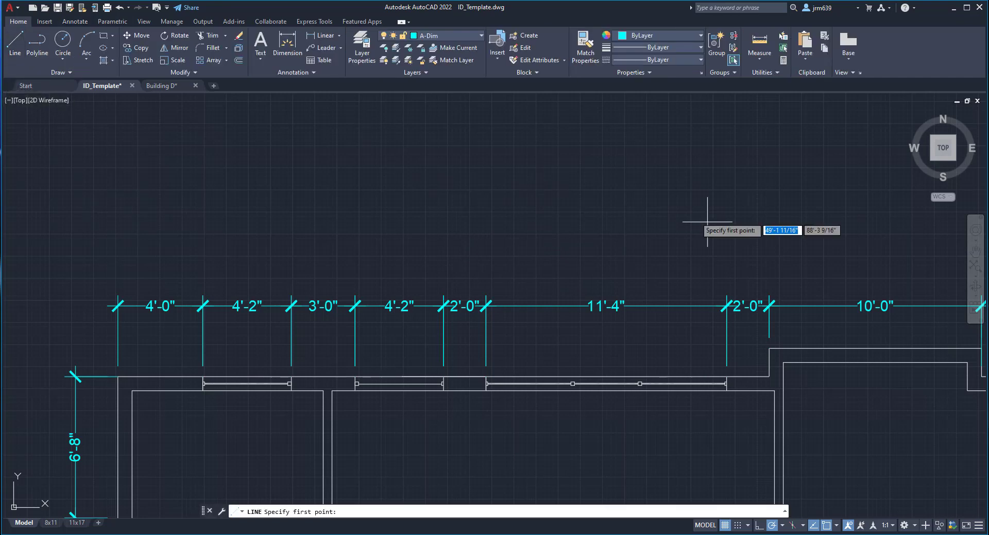
pyautogui.click(808, 306)
pyautogui.write("2'")
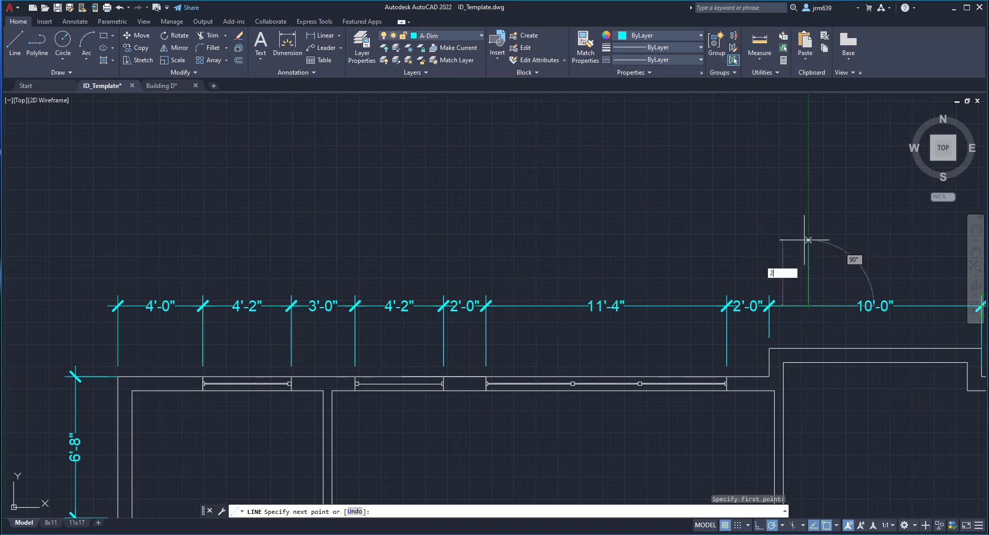
pyautogui.press('Return')
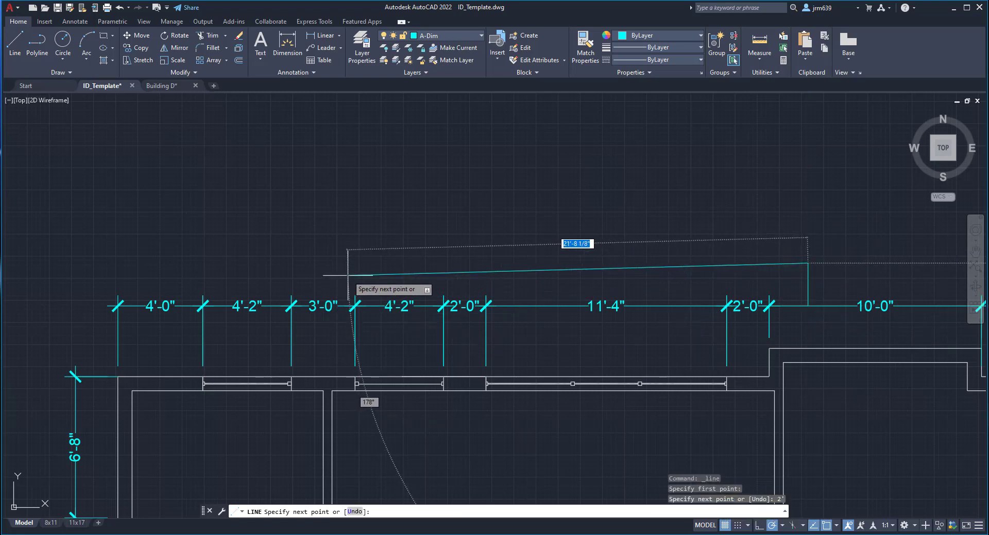
pyautogui.click(33, 263)
pyautogui.press('Escape')
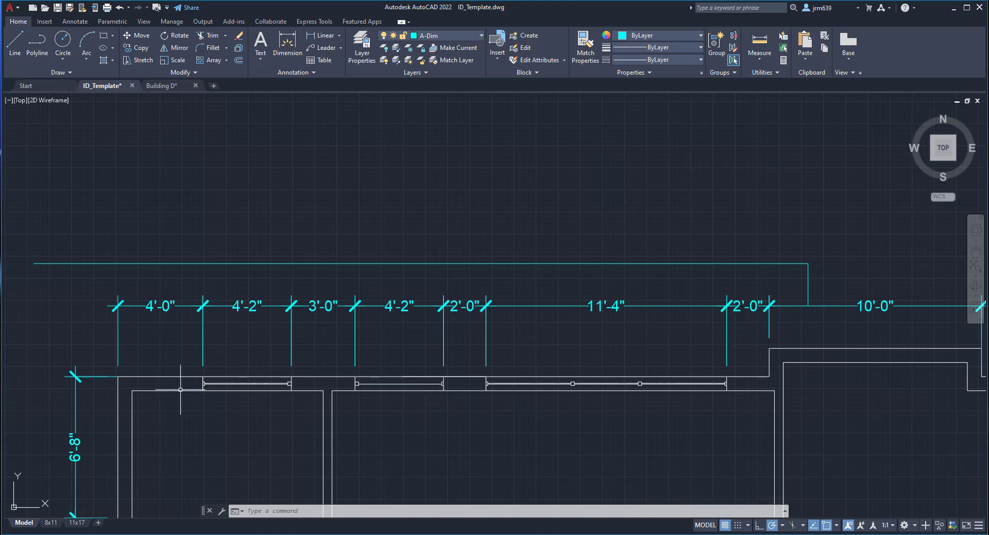
pyautogui.scroll(-2, 305, 390)
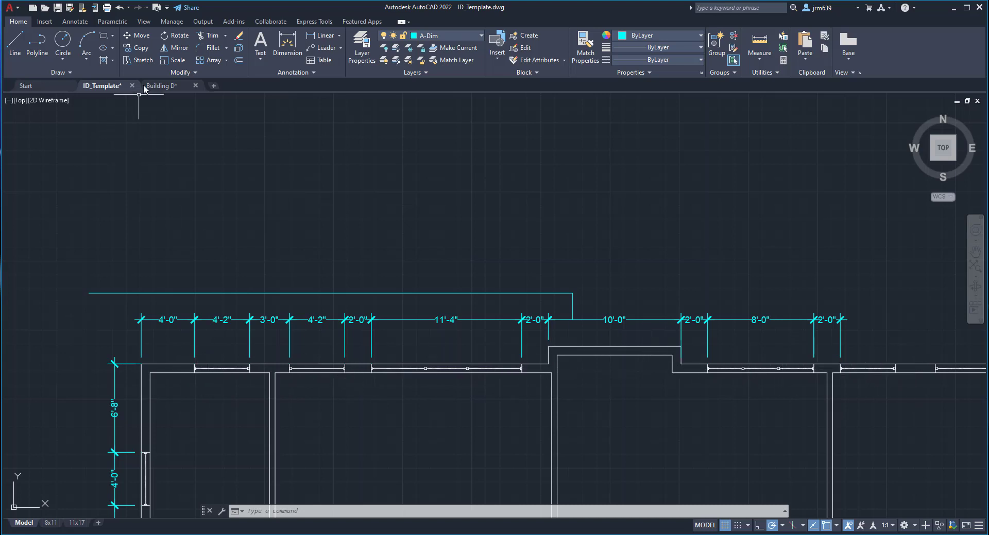
pyautogui.click(75, 22)
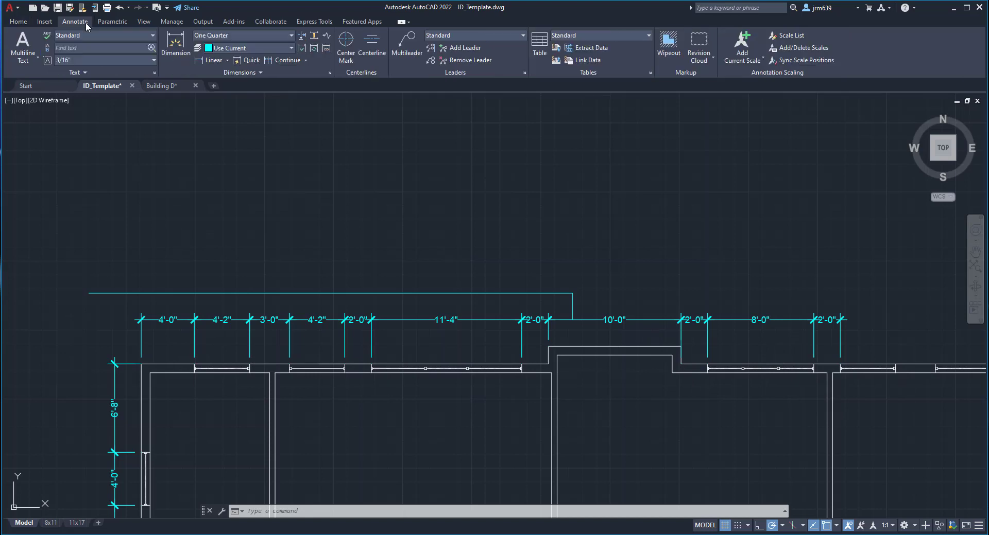
# - Dimension the top wall from the building's upper-left corner to the bump-out's left side, placing the dimension line on the 2' guide line
pyautogui.click(176, 44)
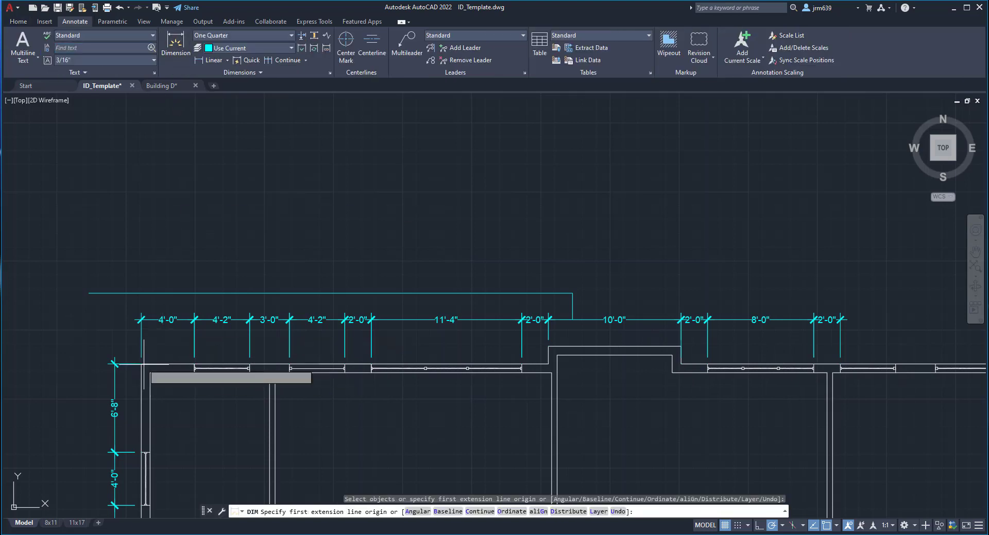
pyautogui.click(141, 364)
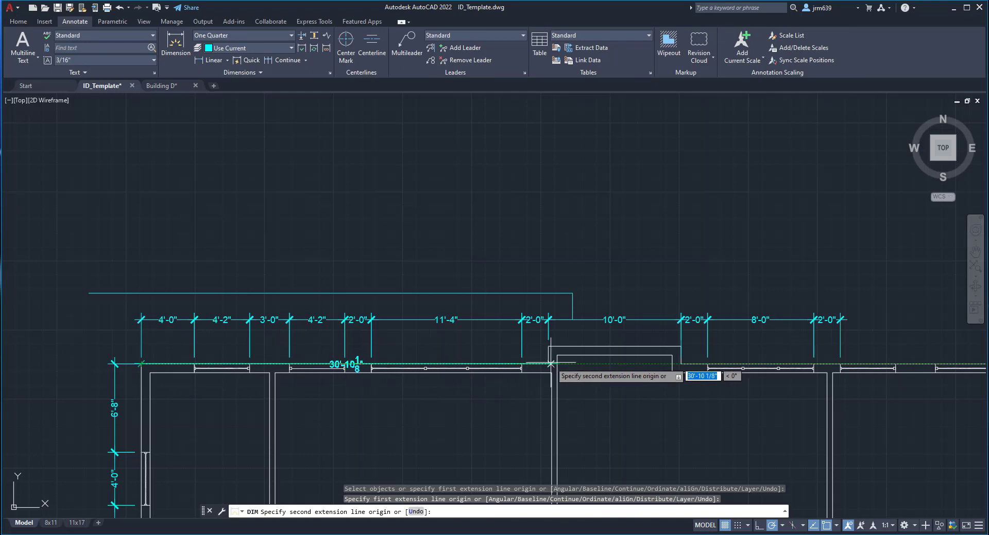
pyautogui.click(548, 364)
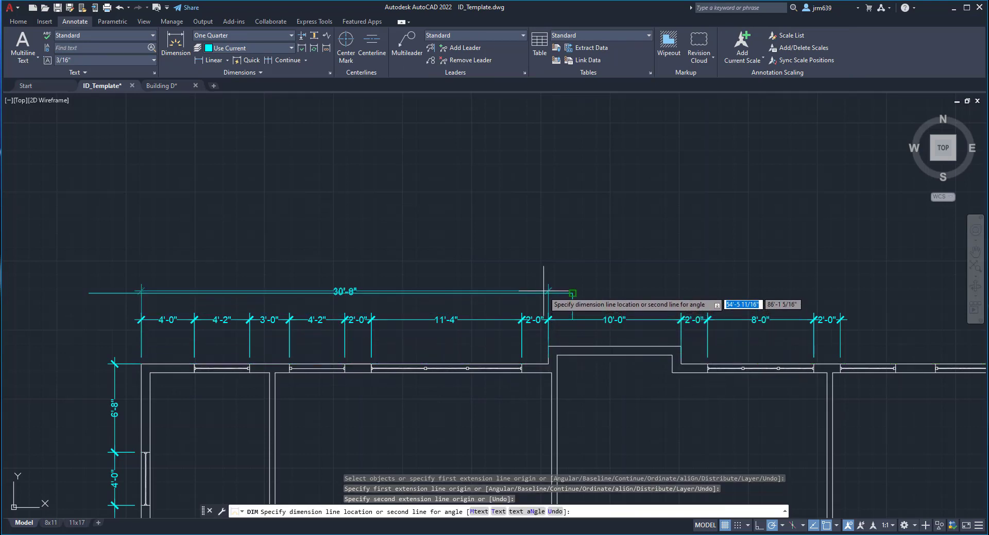
pyautogui.click(573, 293)
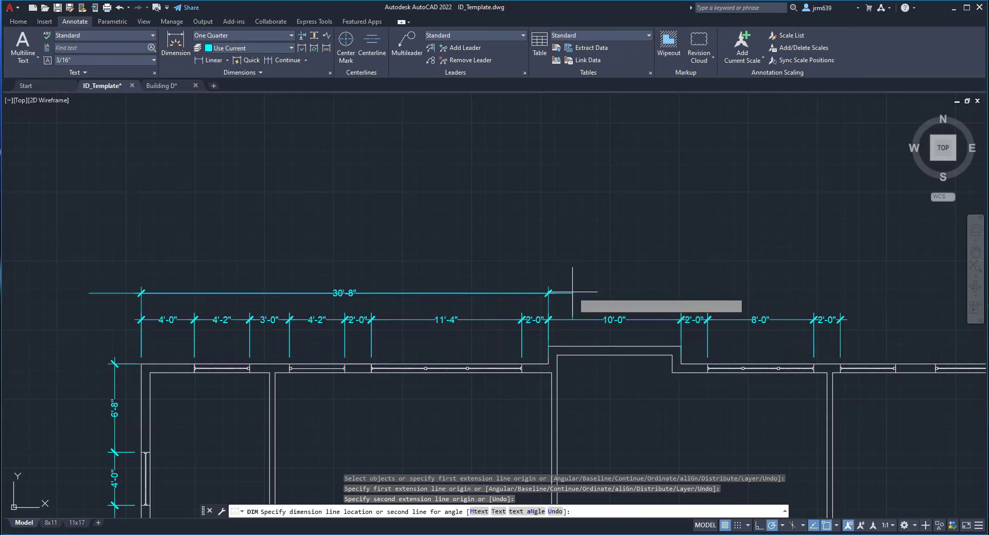
# - Delete the horizontal and vertical guide line segments above the top dimension string
pyautogui.click(112, 289)
pyautogui.click(100, 298)
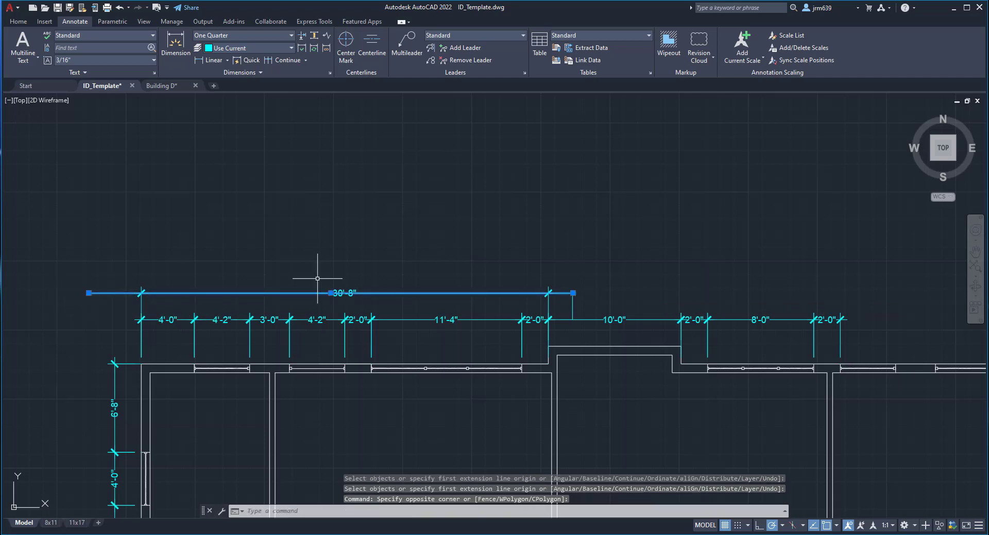
pyautogui.click(575, 298)
pyautogui.click(568, 266)
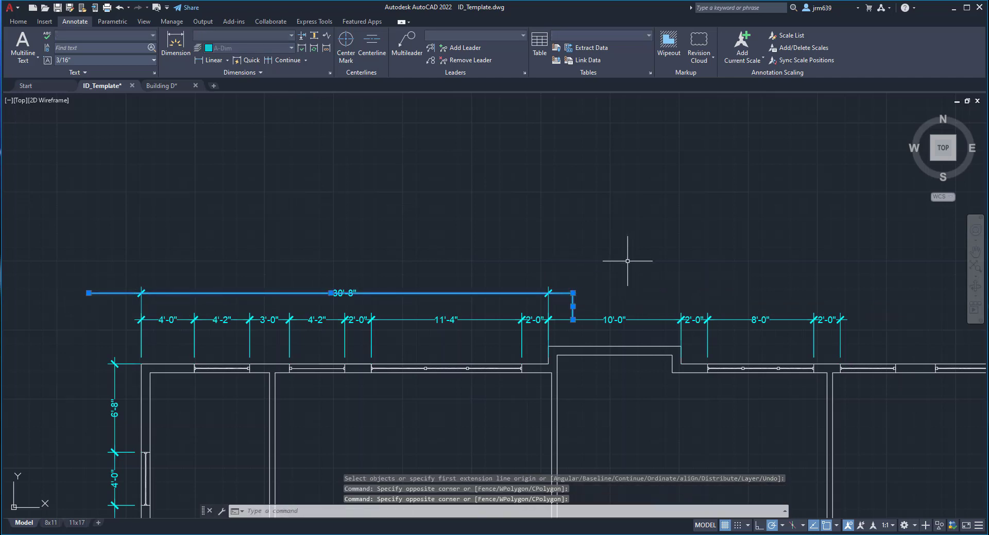
pyautogui.press('Delete')
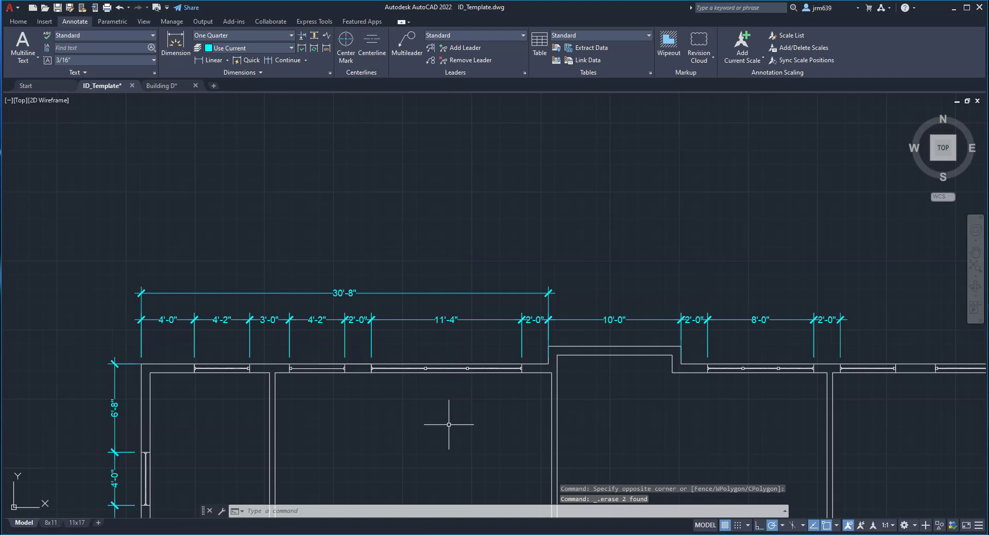
pyautogui.scroll(4, 146, 372)
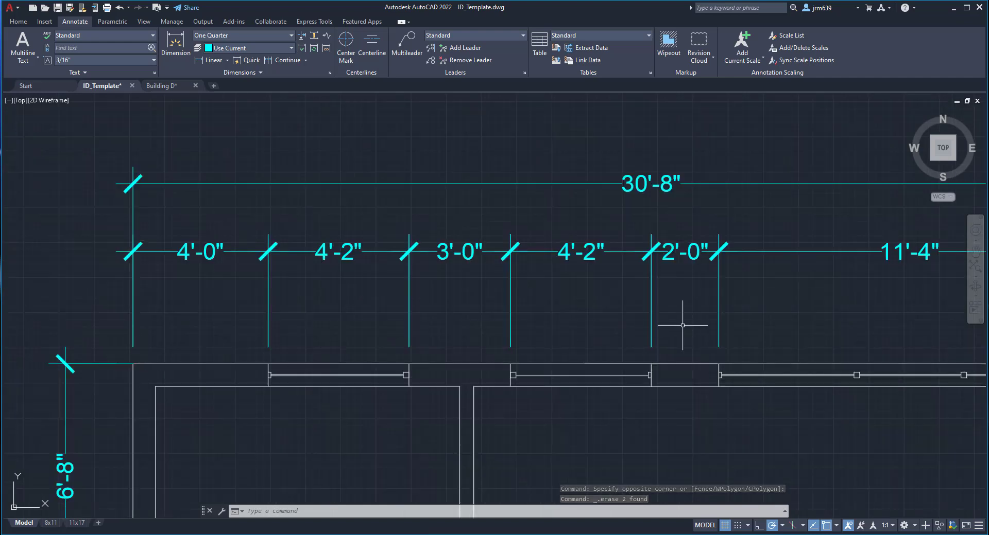
# - Stretch the right extension line origin of the 30'-8" dimension up to the bump-out's upper-left outer corner
pyautogui.moveTo(688, 326)
pyautogui.mouseDown(button='middle')
pyautogui.moveTo(245, 353)
pyautogui.moveTo(642, 348)
pyautogui.mouseUp(button='middle')
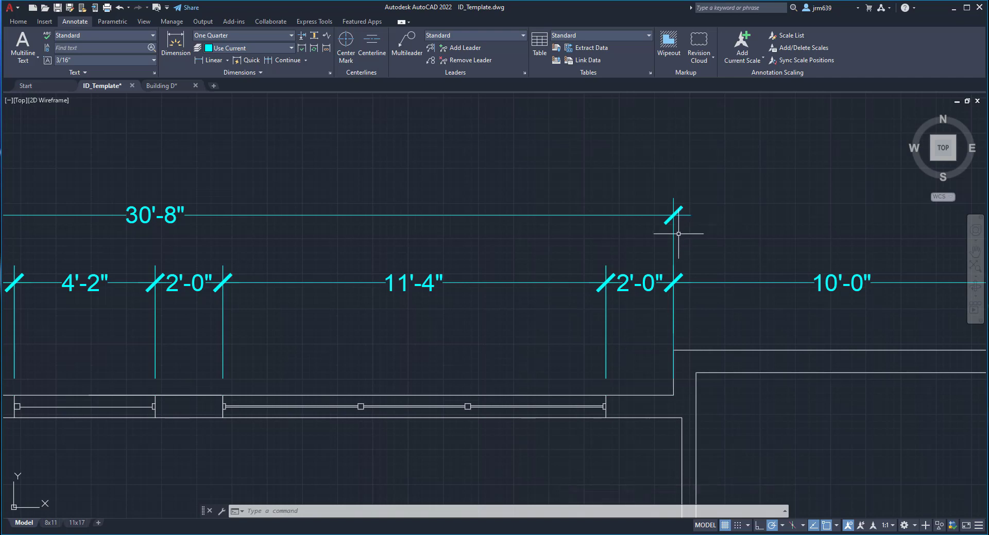
pyautogui.click(673, 215)
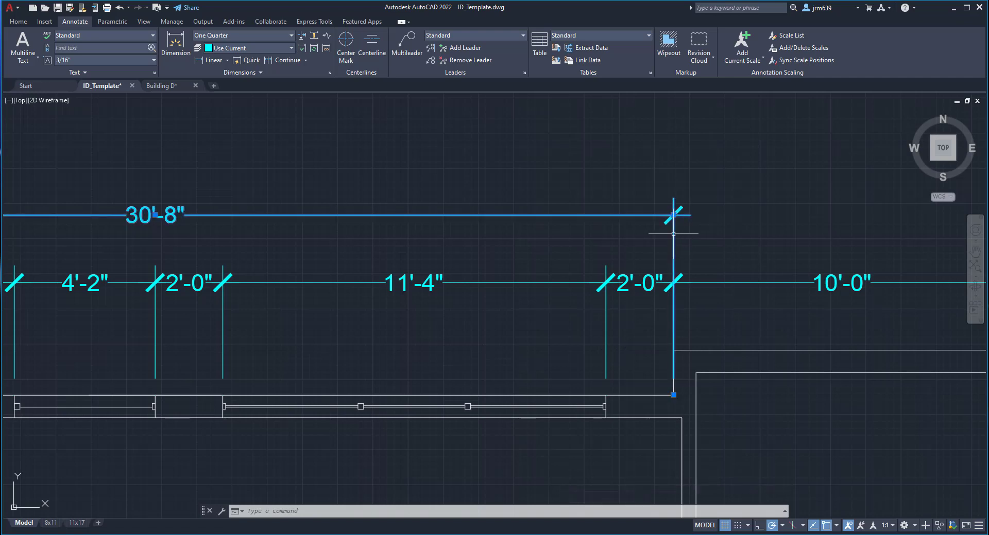
pyautogui.click(673, 395)
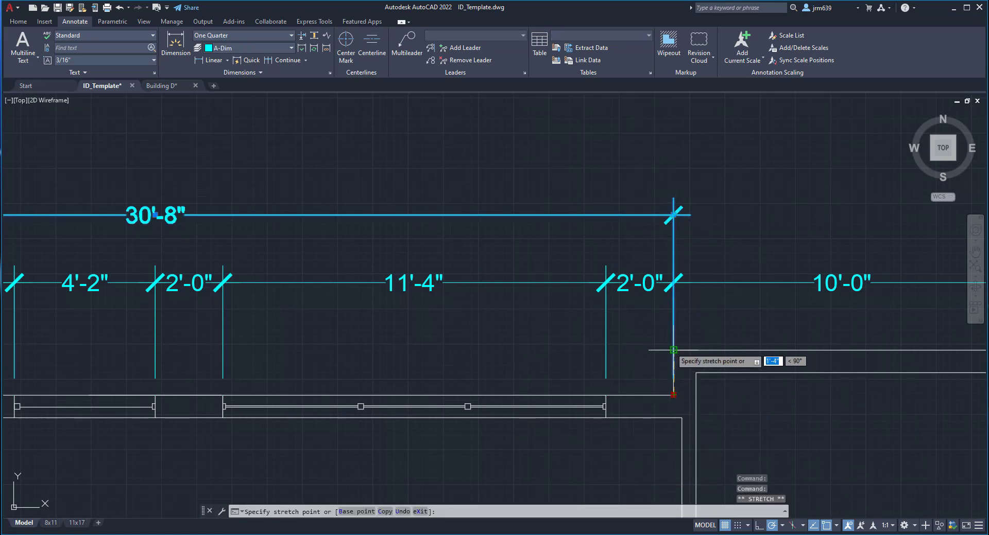
pyautogui.moveTo(627, 379); pyautogui.dragTo(690, 371, button='middle')
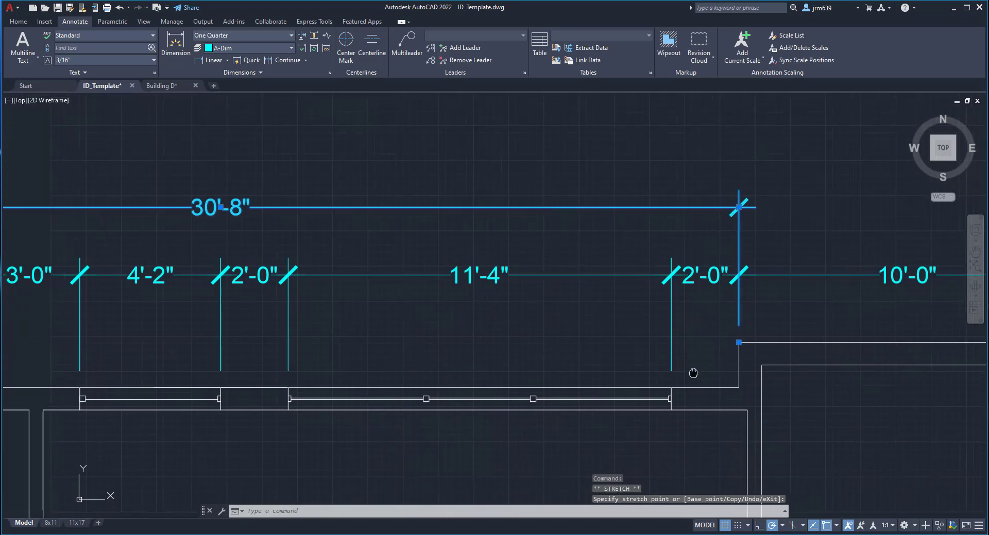
pyautogui.press('Escape')
pyautogui.scroll(-3, 609, 375)
pyautogui.moveTo(610, 376)
pyautogui.mouseDown(button='middle')
pyautogui.moveTo(605, 350)
pyautogui.moveTo(419, 347)
pyautogui.mouseUp(button='middle')
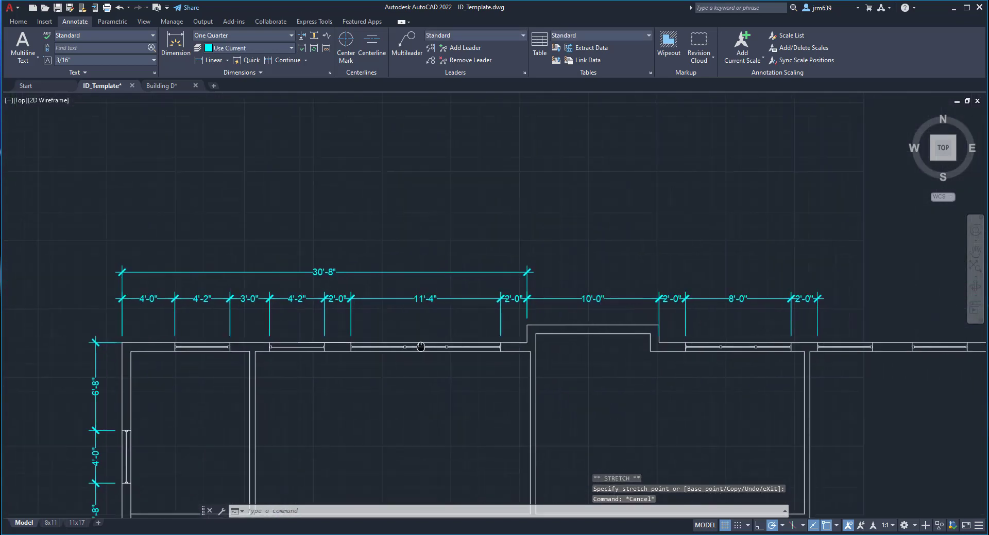
# - Dimension the full width of the first bump-out, aligning the dimension line with the outer 30'-8" dimension
pyautogui.scroll(-2, 551, 347)
pyautogui.moveTo(573, 356); pyautogui.dragTo(523, 344, button='middle')
pyautogui.scroll(2, 390, 284)
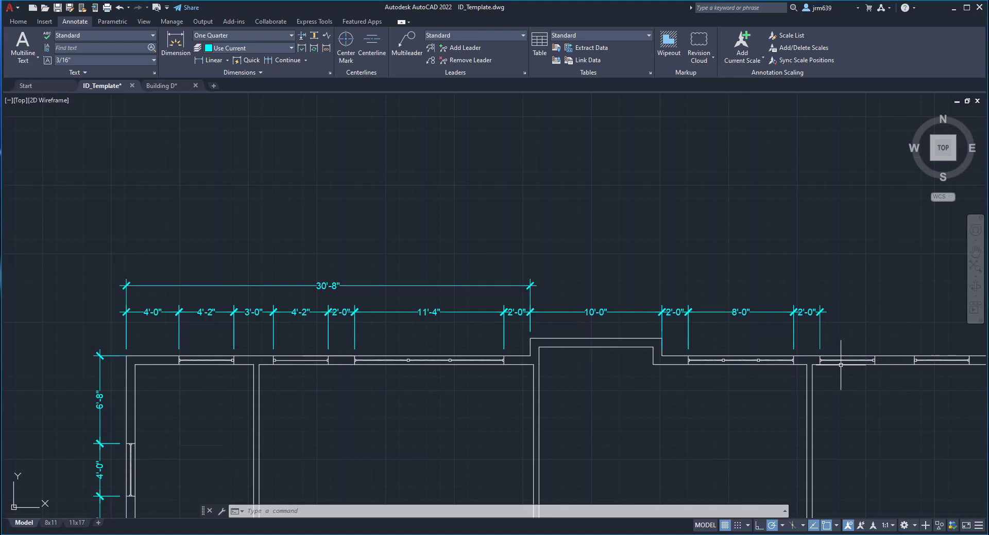
pyautogui.scroll(-3, 840, 365)
pyautogui.scroll(5, 468, 355)
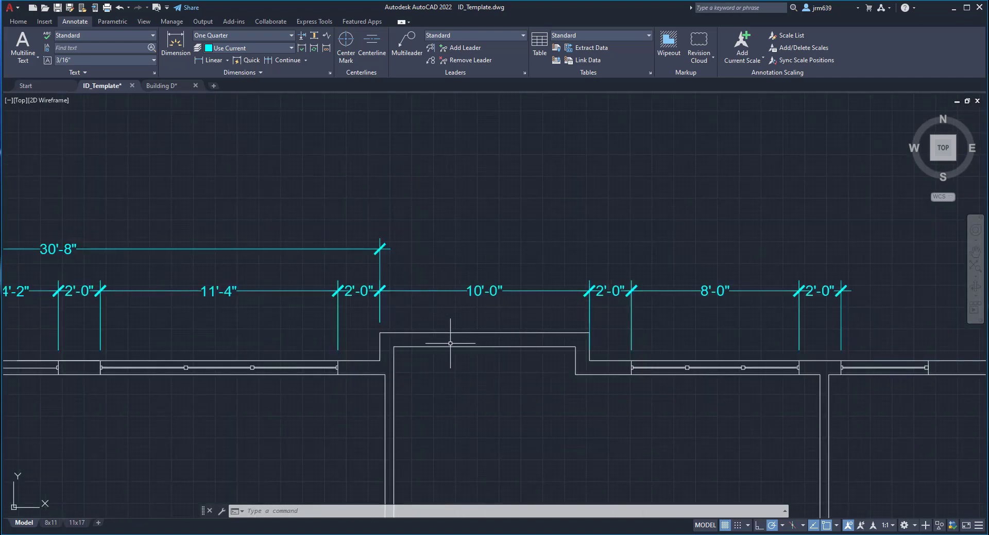
pyautogui.scroll(-4, 450, 343)
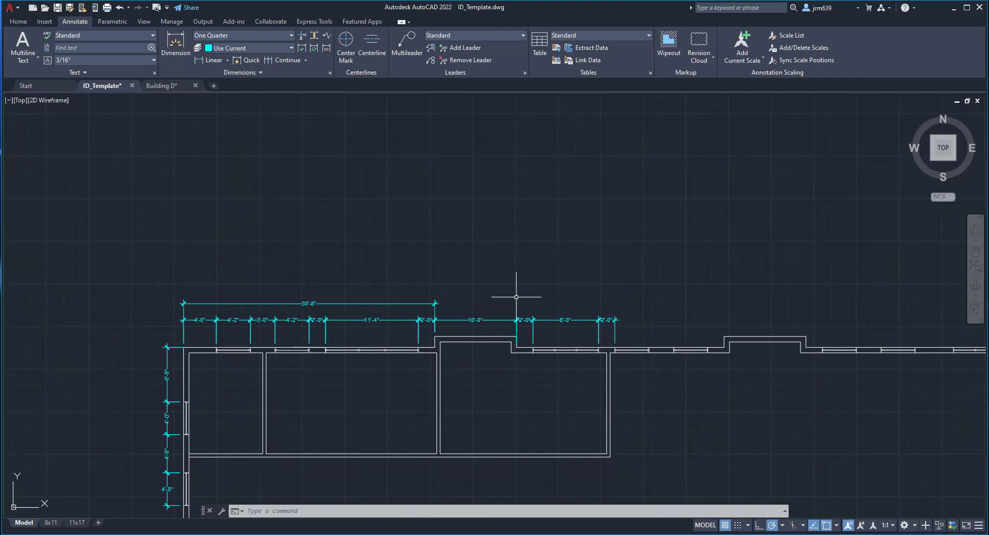
pyautogui.click(175, 44)
pyautogui.scroll(4, 442, 335)
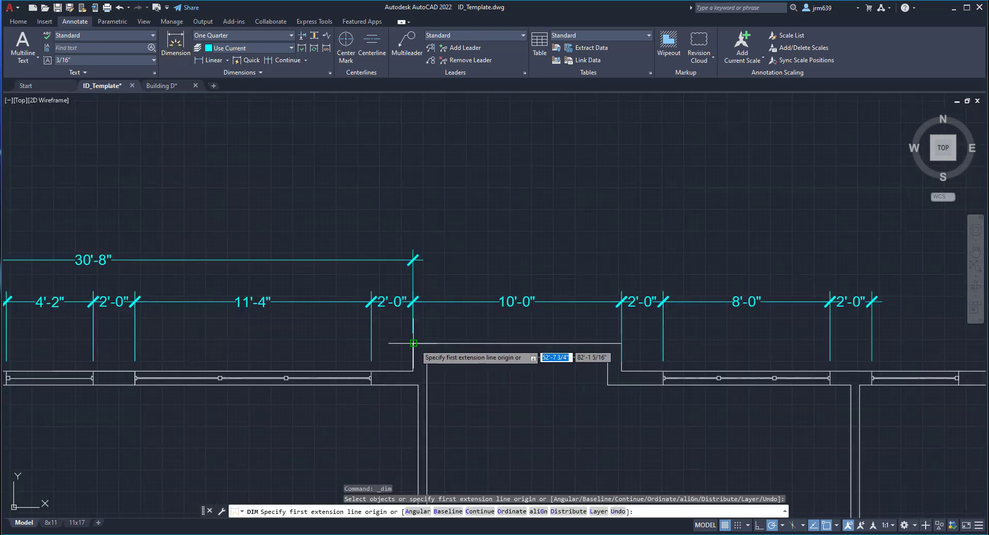
pyautogui.click(414, 343)
pyautogui.click(621, 343)
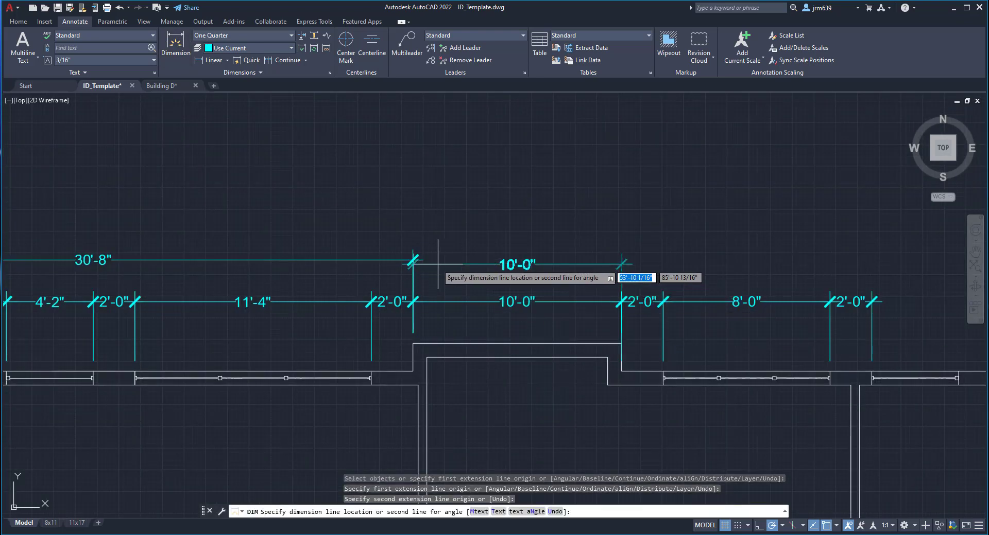
pyautogui.click(413, 260)
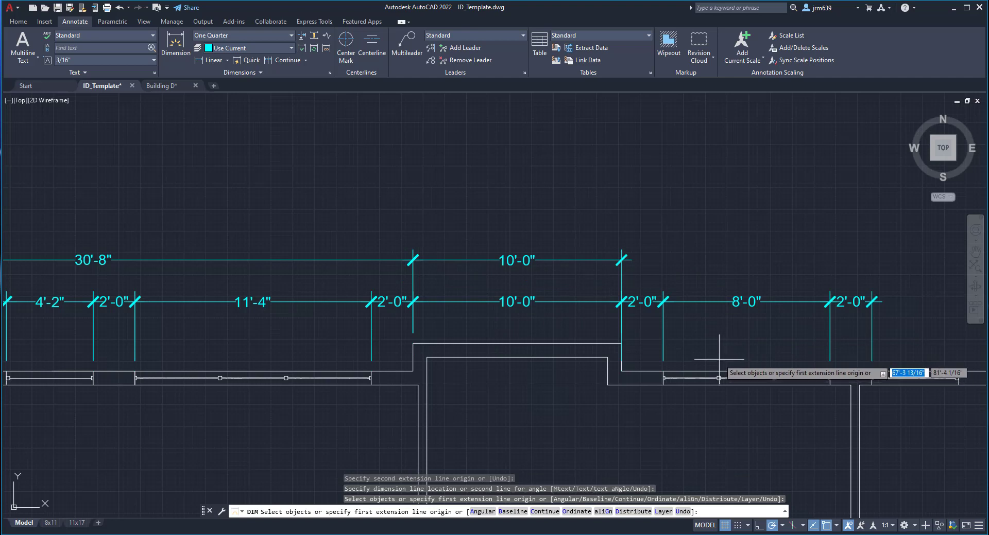
pyautogui.press('Escape')
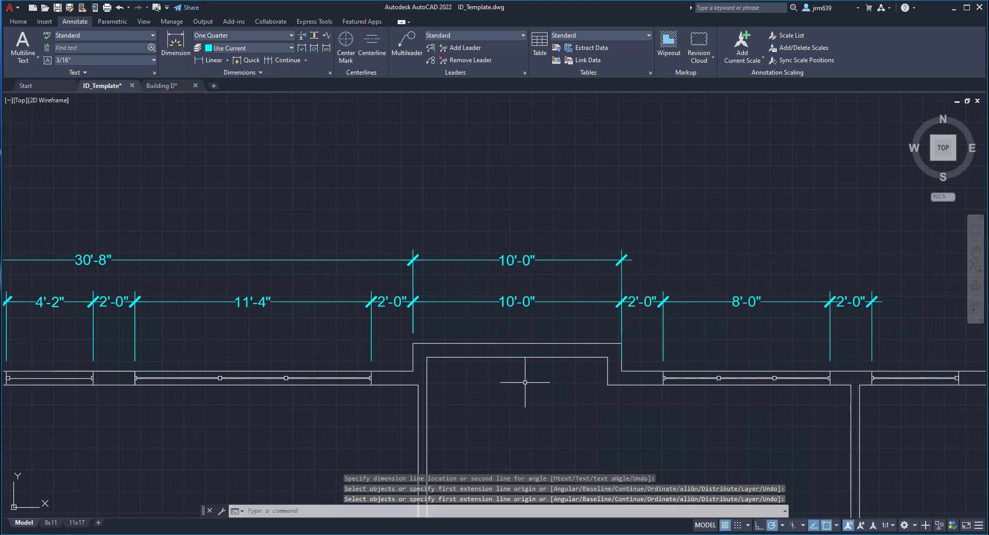
# - Delete the duplicate 10'-0" bump-out dimension from the inner row
pyautogui.click(546, 302)
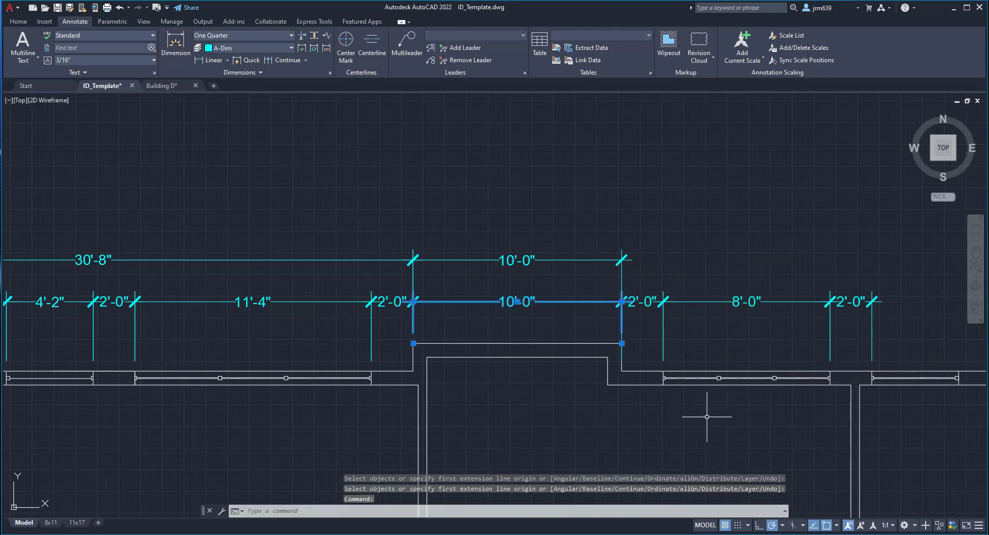
pyautogui.press('Delete')
pyautogui.scroll(-2, 602, 379)
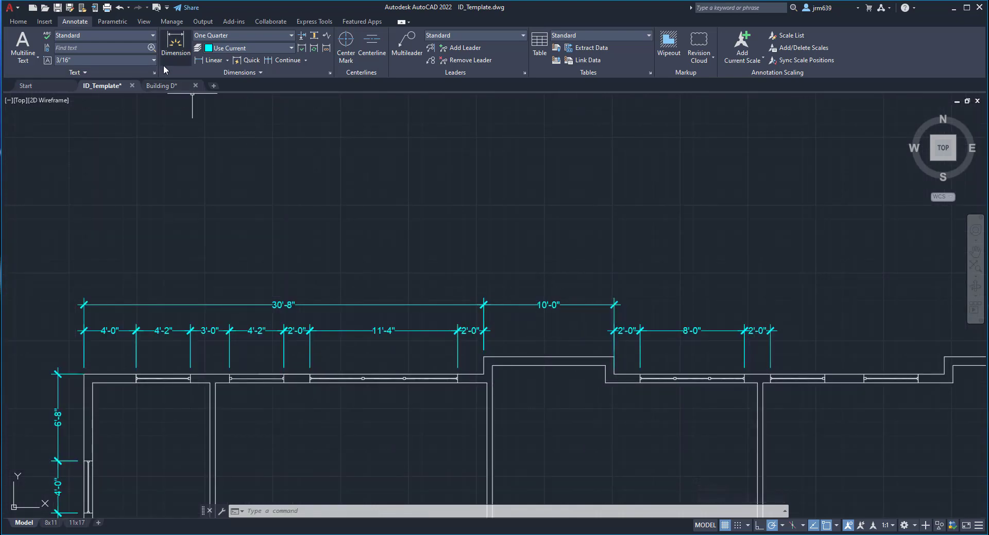
# - Dimension the top wall between the first and second bump-outs, aligning it with the outer dimension row
pyautogui.click(170, 51)
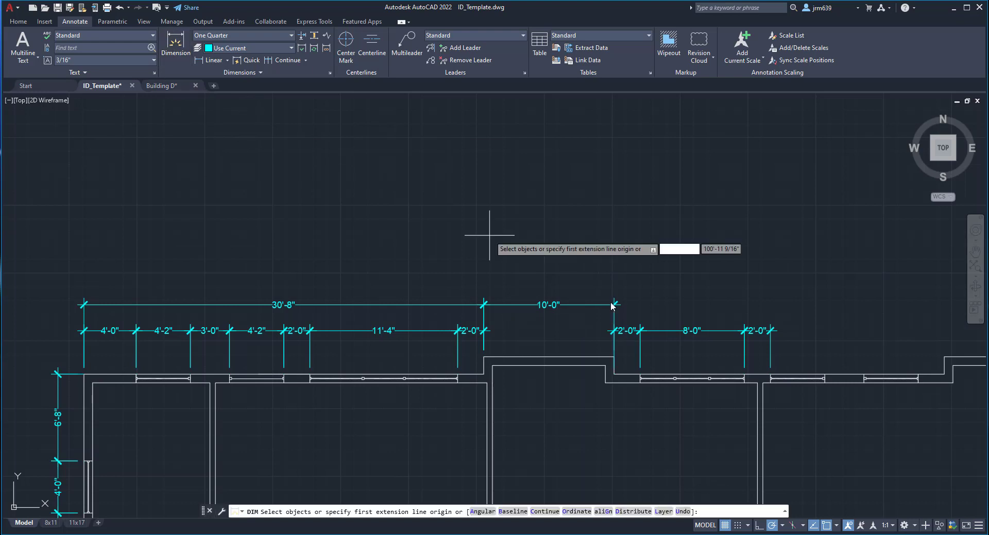
pyautogui.click(614, 366)
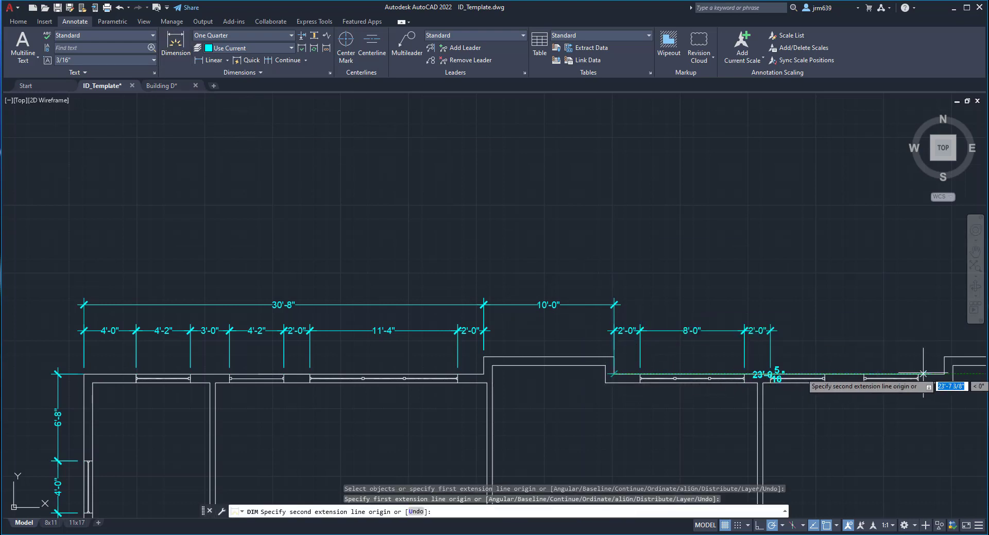
pyautogui.click(945, 375)
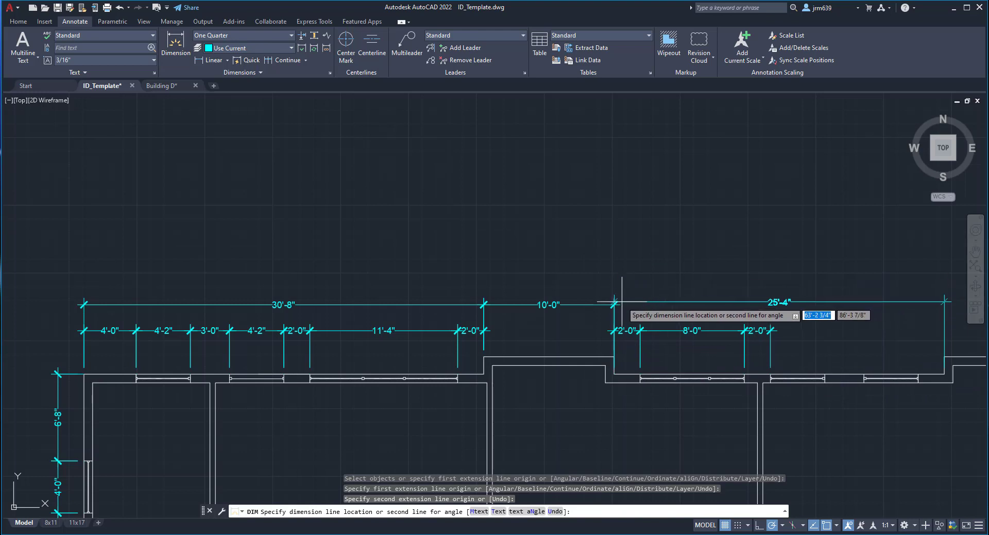
pyautogui.click(608, 305)
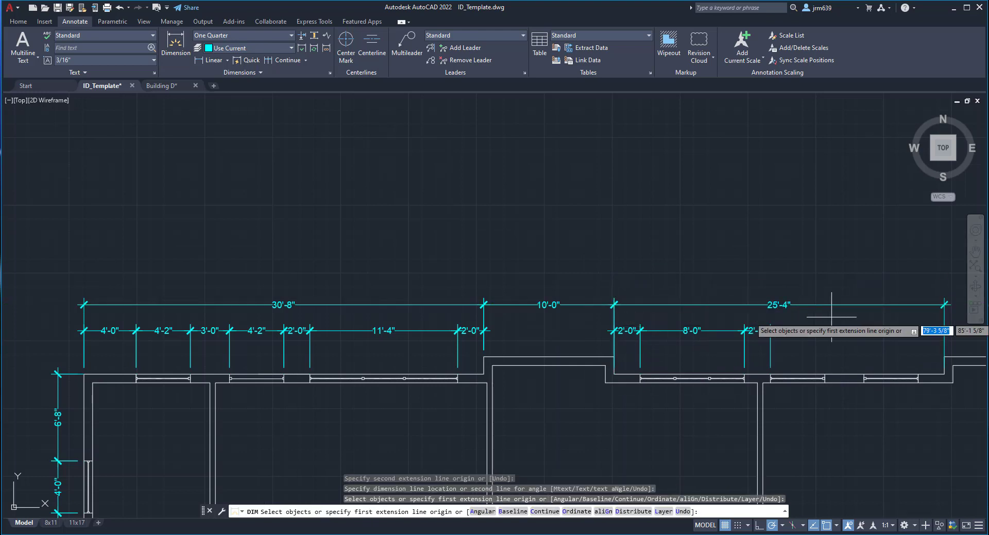
pyautogui.press('Return')
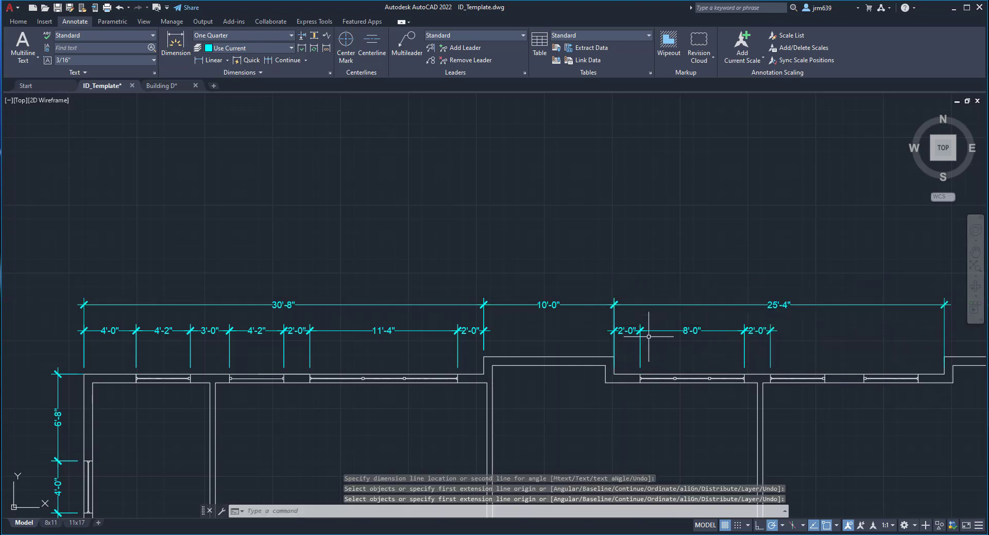
# - Stretch the left extension line origin of the 25'-4" dimension up to the first bump-out's upper-right corner
pyautogui.click(616, 317)
pyautogui.scroll(4, 618, 368)
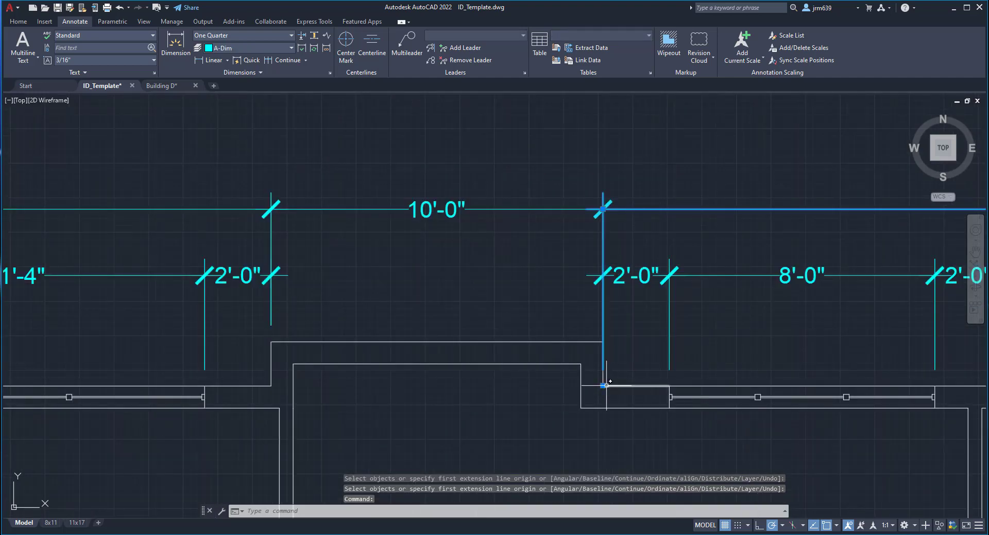
pyautogui.click(602, 385)
pyautogui.click(603, 342)
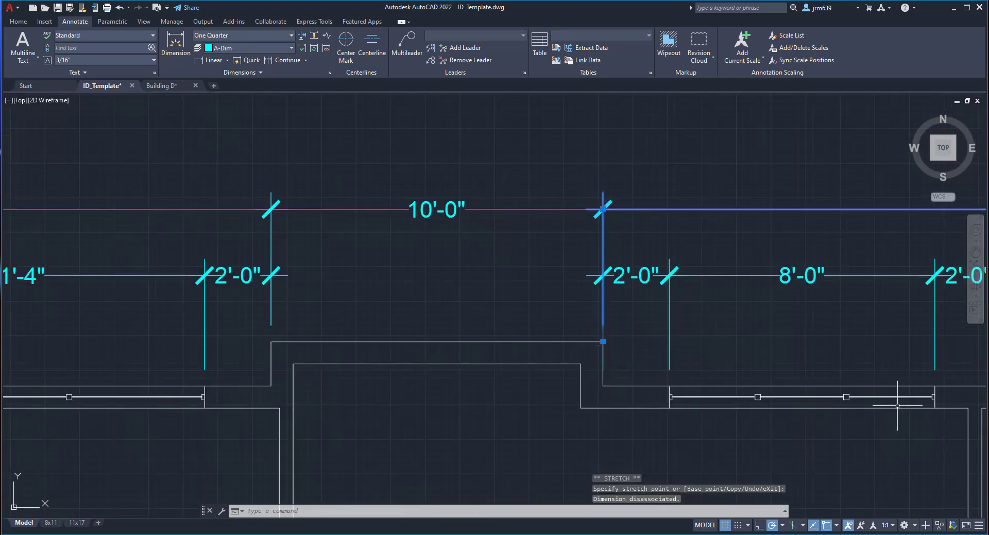
pyautogui.press('Escape')
pyautogui.scroll(-2, 668, 332)
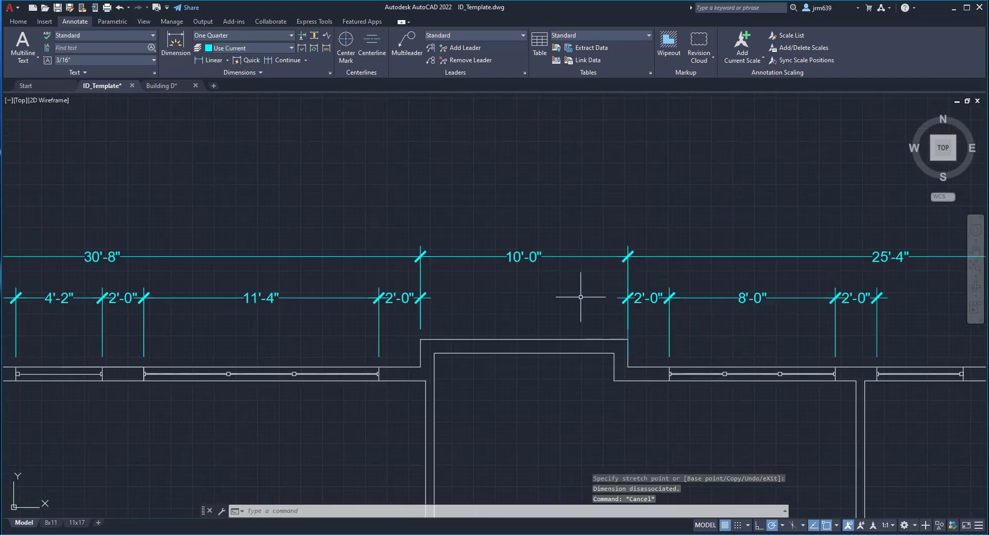
# - Stretch the left extension line origin of the inner-row 2'-0" dimension beside the first bump-out up to its upper-right corner
pyautogui.click(626, 328)
pyautogui.click(627, 367)
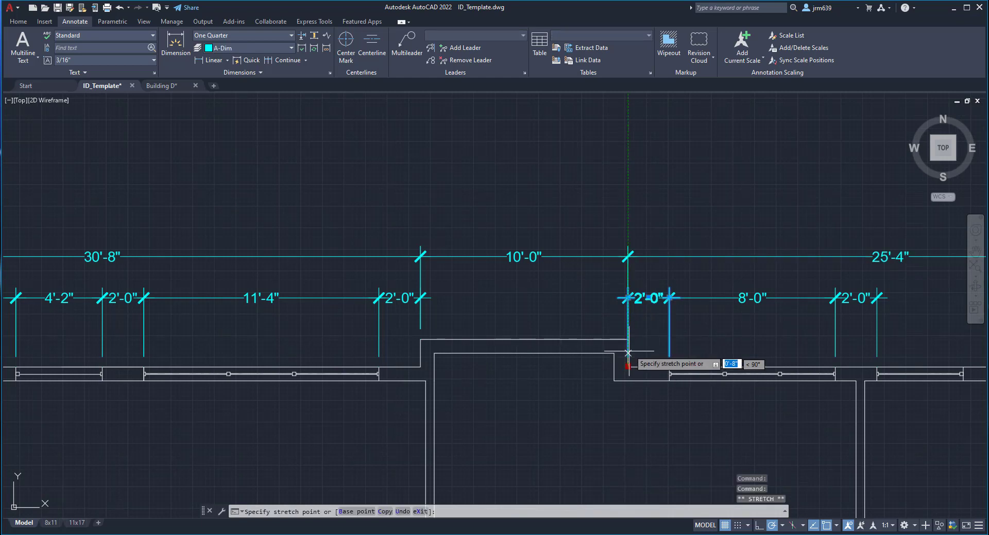
pyautogui.click(627, 339)
pyautogui.press('Escape')
# - Review the extension line alignment of both dimension rows around the first bump-out
pyautogui.scroll(-2, 777, 365)
pyautogui.moveTo(777, 366)
pyautogui.mouseDown(button='middle')
pyautogui.moveTo(627, 360)
pyautogui.moveTo(712, 375)
pyautogui.mouseUp(button='middle')
pyautogui.scroll(2, 468, 353)
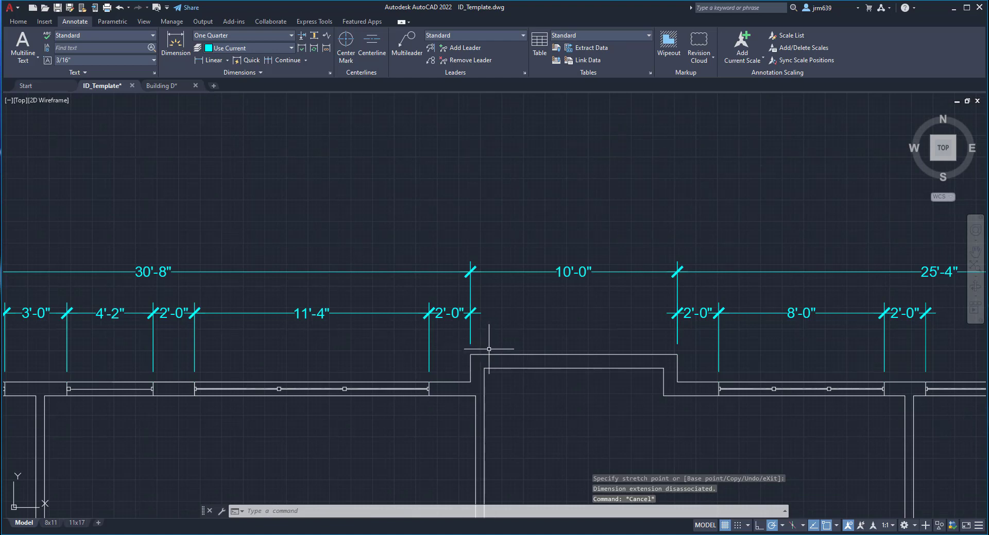
pyautogui.scroll(-2, 787, 396)
pyautogui.moveTo(788, 396); pyautogui.dragTo(721, 337, button='middle')
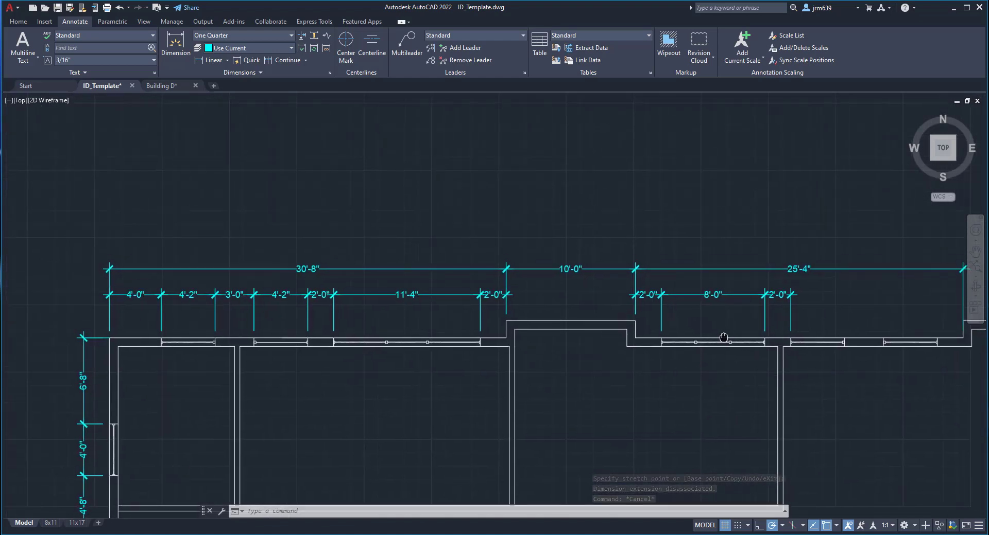
pyautogui.scroll(3, 483, 341)
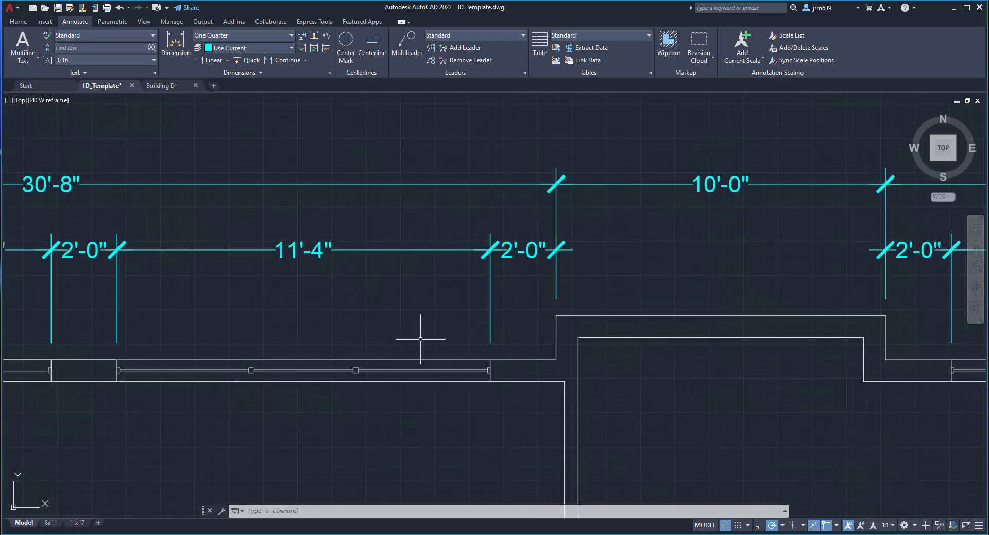
pyautogui.scroll(-1, 864, 301)
# - Stretch the right extension line origin of the 25'-4" dimension up to the second bump-out's upper-left corner
pyautogui.moveTo(819, 326); pyautogui.dragTo(428, 334, button='middle')
pyautogui.scroll(-1, 432, 332)
pyautogui.scroll(-1, 570, 317)
pyautogui.moveTo(578, 335); pyautogui.dragTo(610, 353, button='middle')
pyautogui.scroll(3, 888, 303)
pyautogui.click(513, 353)
pyautogui.click(415, 344)
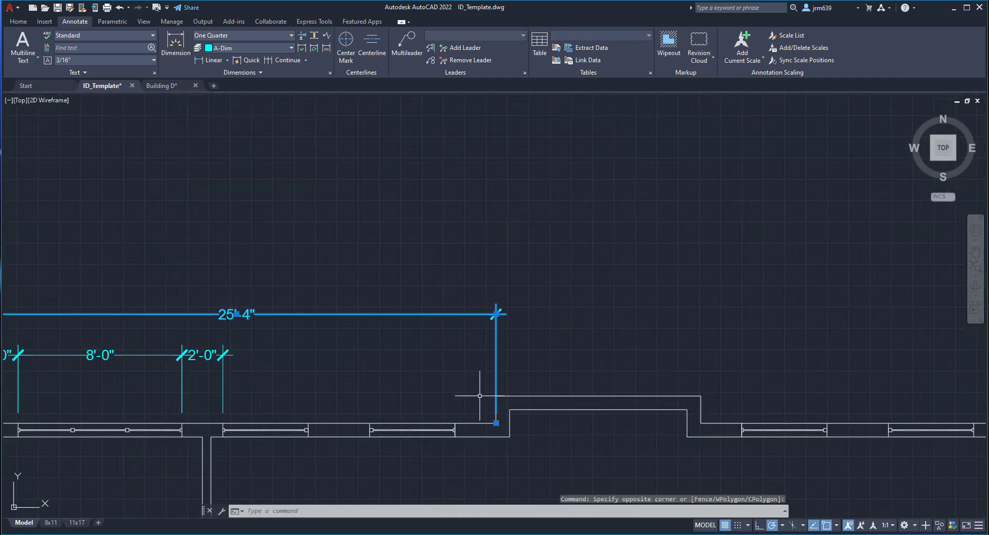
pyautogui.scroll(3, 489, 420)
pyautogui.click(505, 426)
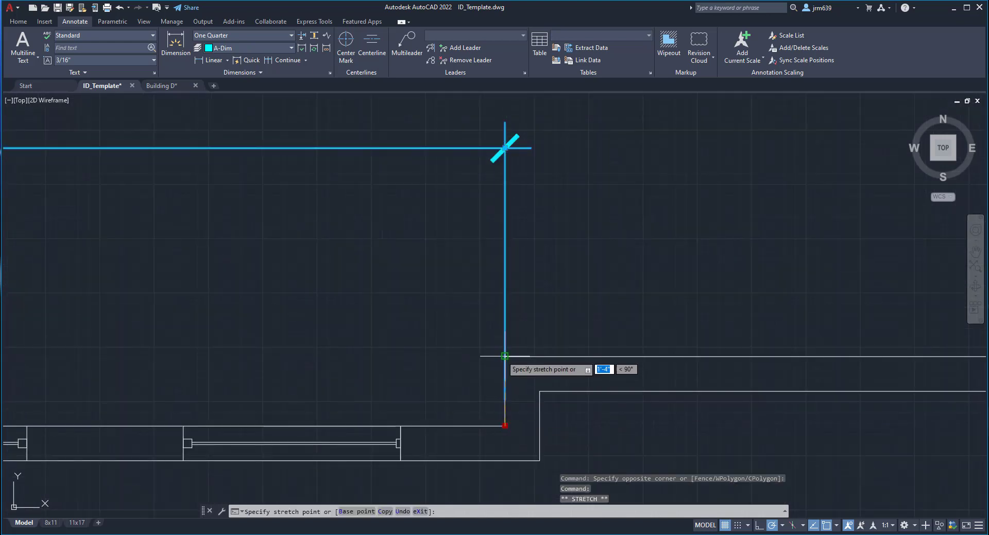
pyautogui.press('Escape')
pyautogui.press('Escape')
pyautogui.scroll(-2, 693, 393)
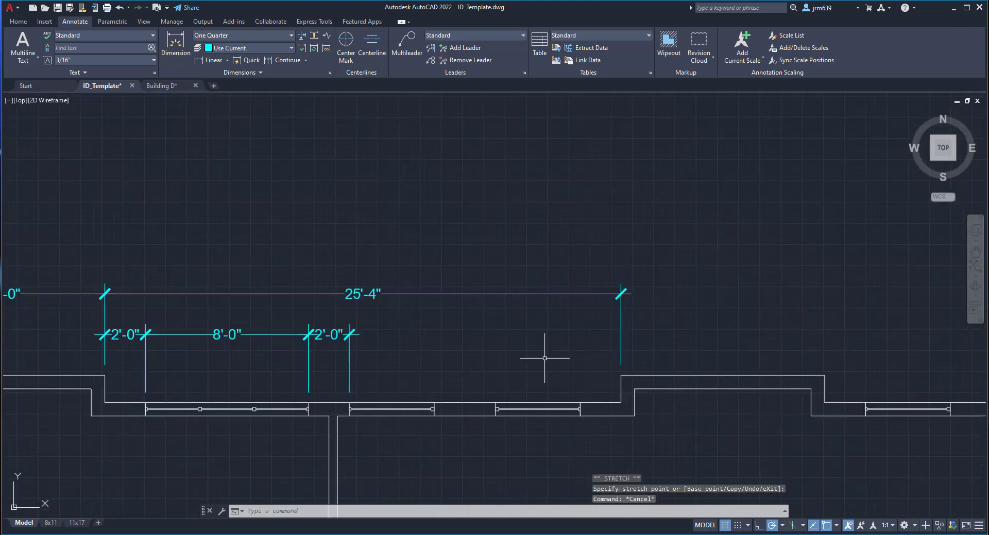
# - Review the dimension strings along the top and left exterior walls against the overall floor plan
pyautogui.moveTo(543, 357); pyautogui.dragTo(954, 382, button='middle')
pyautogui.scroll(-1, 729, 370)
pyautogui.moveTo(659, 390)
pyautogui.mouseDown(button='middle')
pyautogui.moveTo(708, 351)
pyautogui.moveTo(907, 346)
pyautogui.moveTo(744, 337)
pyautogui.mouseUp(button='middle')
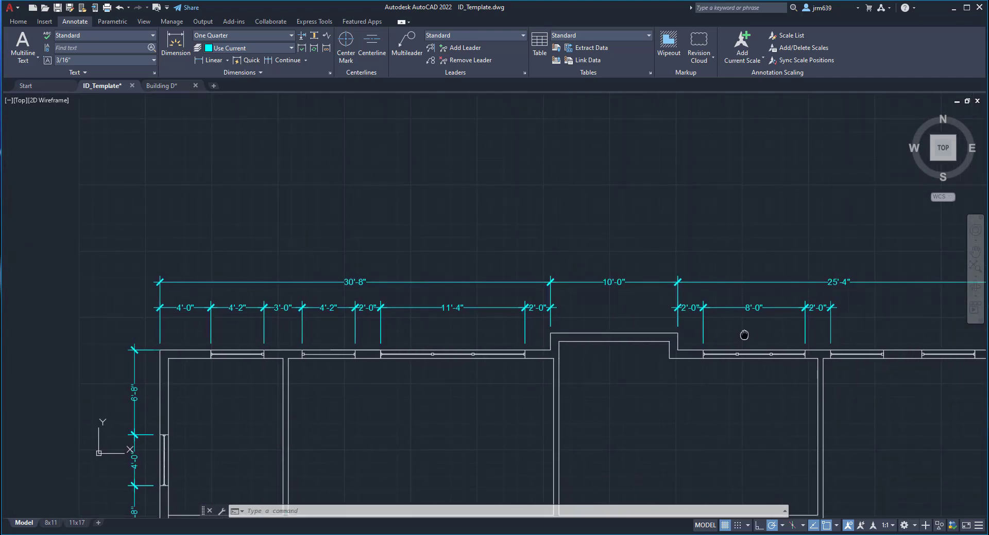
pyautogui.moveTo(744, 335); pyautogui.dragTo(963, 258, button='middle')
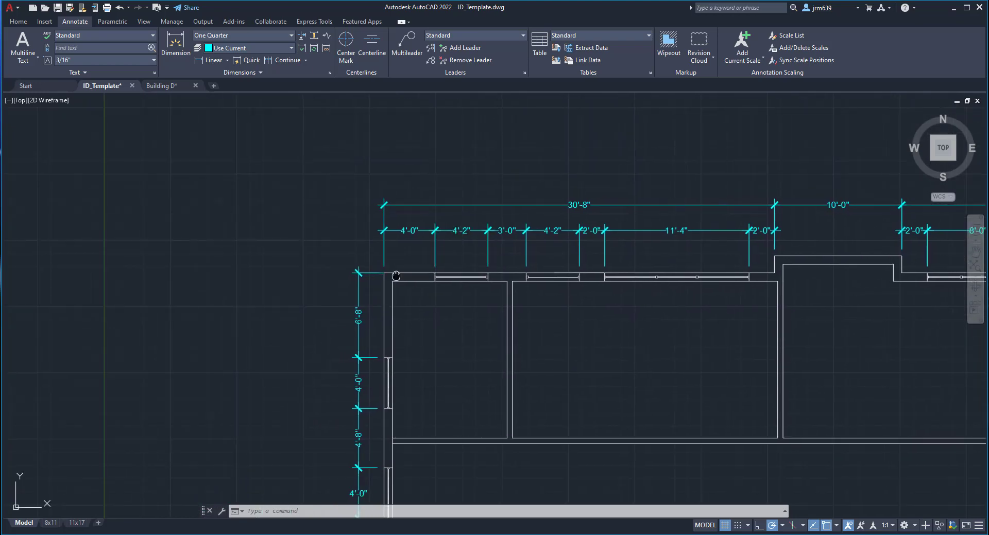
pyautogui.moveTo(372, 278)
pyautogui.mouseDown(button='middle')
pyautogui.moveTo(466, 184)
pyautogui.moveTo(486, 102)
pyautogui.mouseUp(button='middle')
pyautogui.scroll(-1, 508, 239)
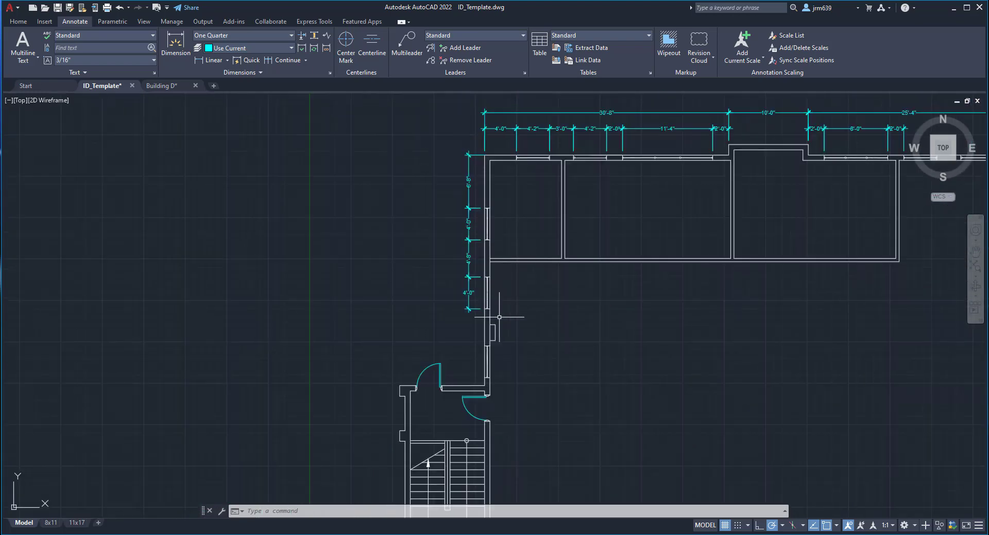
pyautogui.moveTo(496, 337); pyautogui.dragTo(497, 334, button='middle')
pyautogui.scroll(-4, 497, 334)
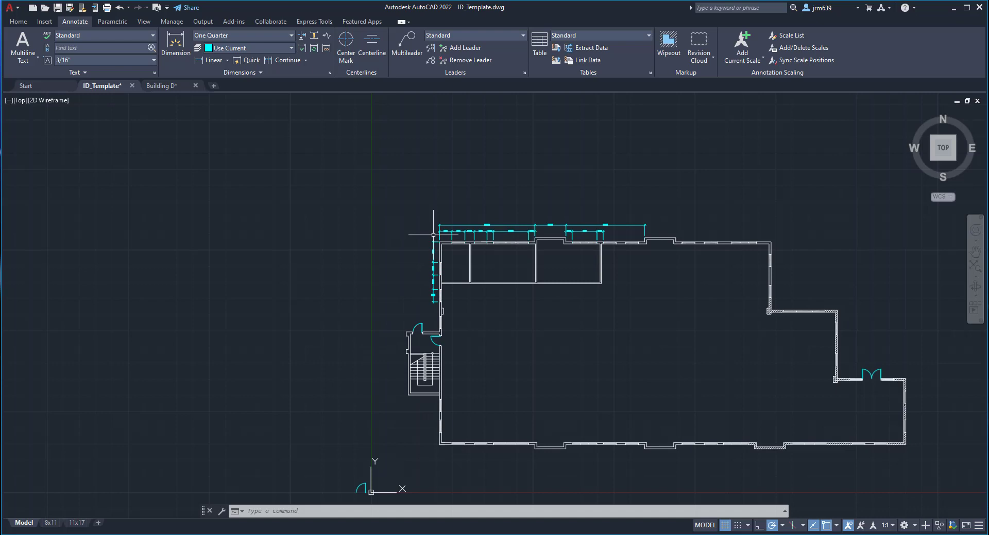
pyautogui.scroll(2, 396, 272)
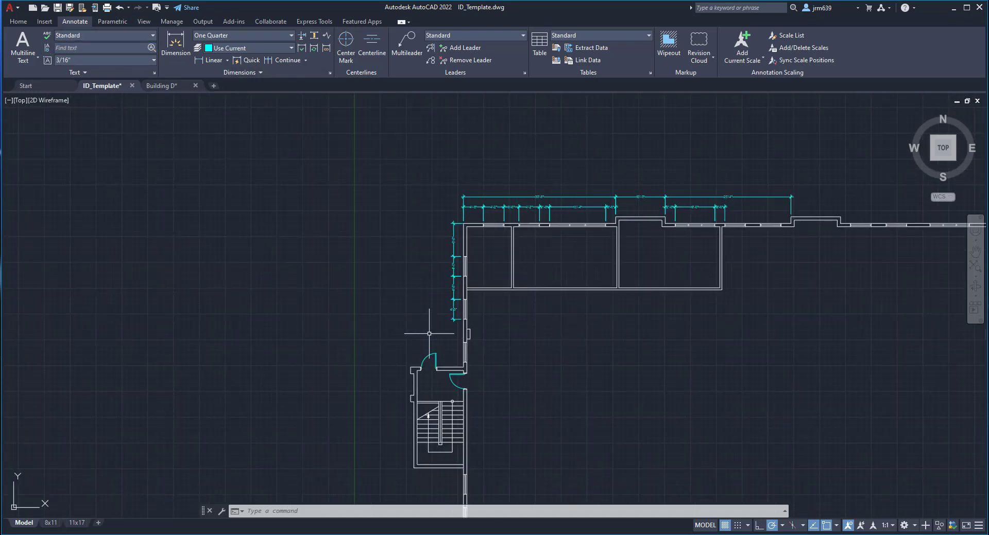
pyautogui.moveTo(429, 334); pyautogui.dragTo(438, 363, button='middle')
pyautogui.scroll(1, 493, 338)
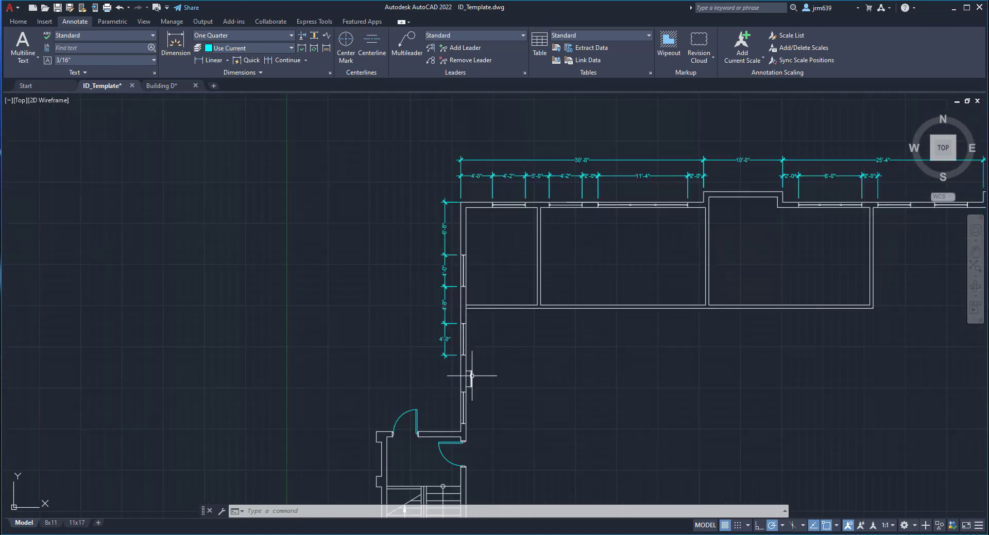
pyautogui.moveTo(400, 333); pyautogui.dragTo(397, 388, button='middle')
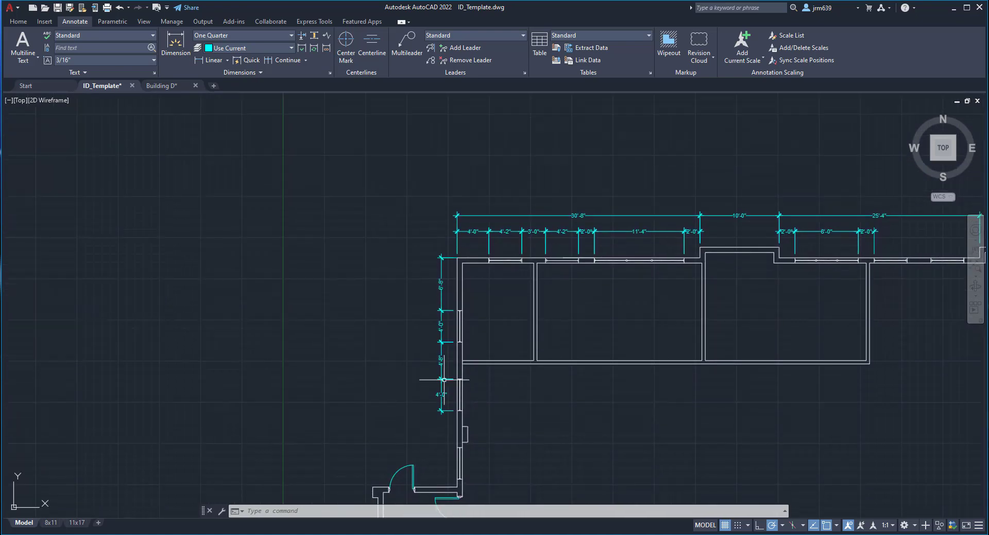
pyautogui.click(10, 22)
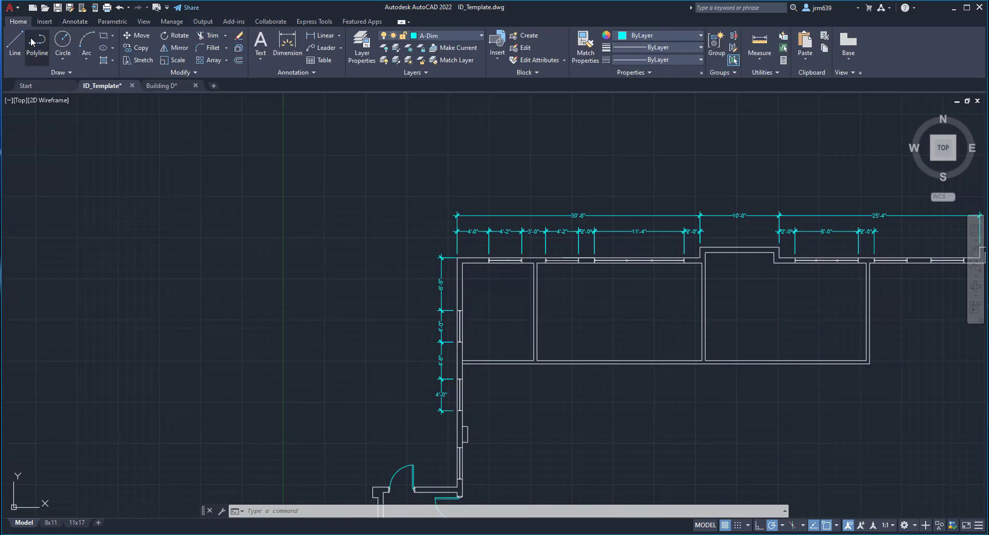
pyautogui.click(15, 44)
pyautogui.scroll(2, 483, 277)
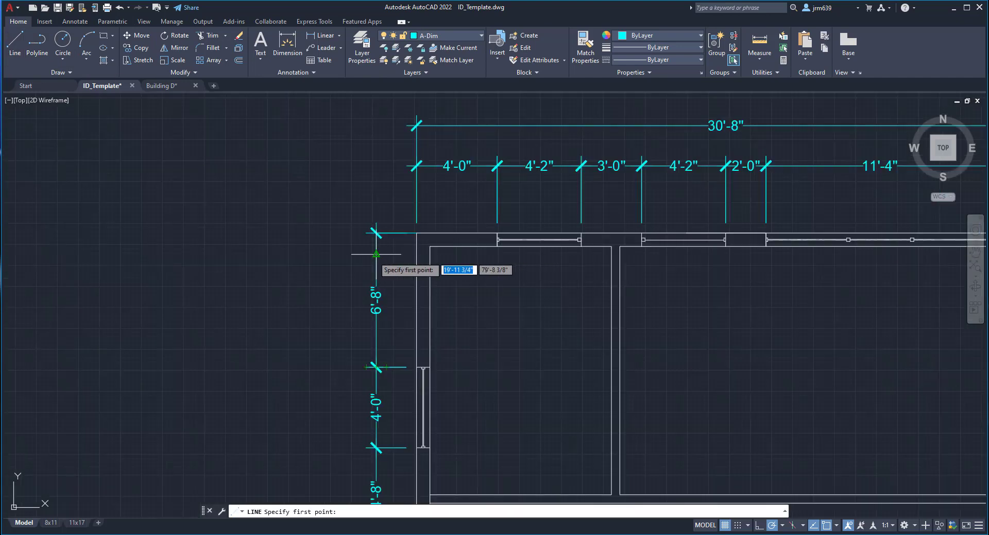
pyautogui.click(376, 254)
pyautogui.write("2'")
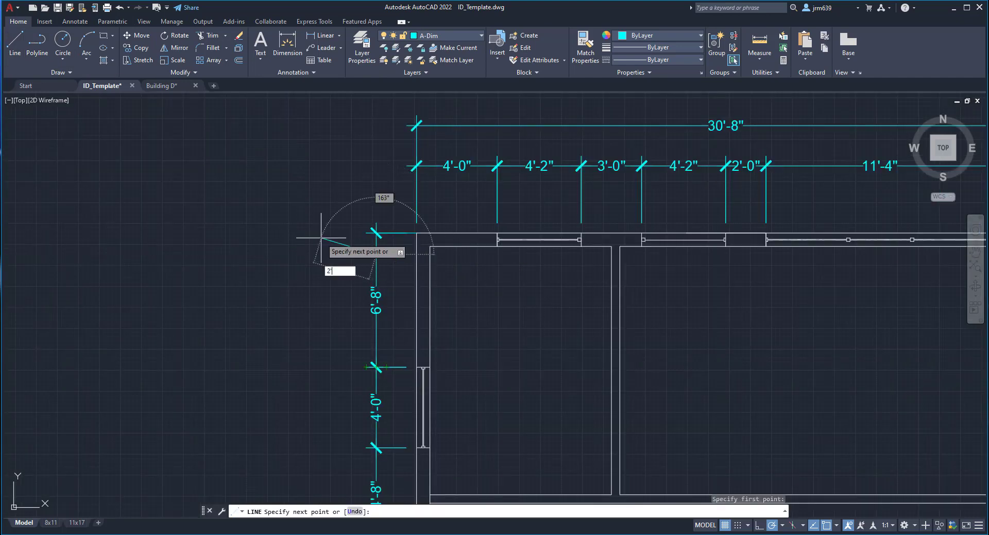
pyautogui.press('Return')
pyautogui.press('Escape')
pyautogui.scroll(1, 642, 207)
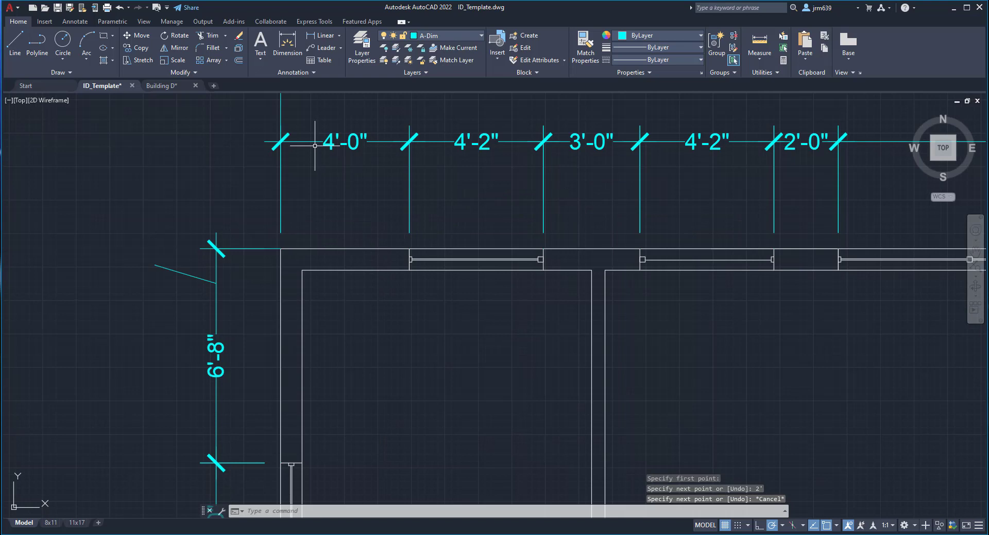
pyautogui.click(178, 269)
pyautogui.click(128, 289)
pyautogui.press('Delete')
# - Draw a 2' horizontal guide line outward from the left wall's 6'-8" dimension line and a vertical guide line up from its end
pyautogui.click(15, 44)
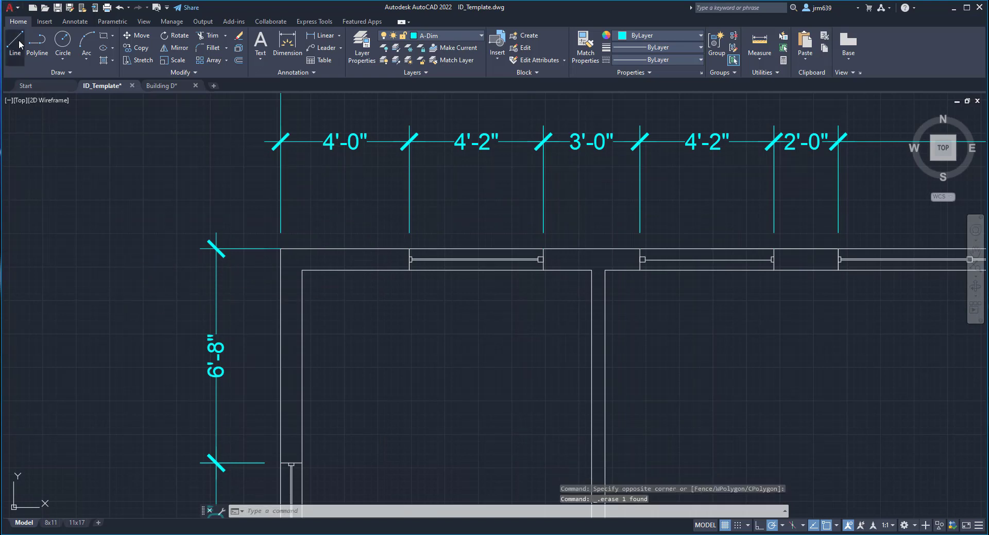
pyautogui.click(216, 283)
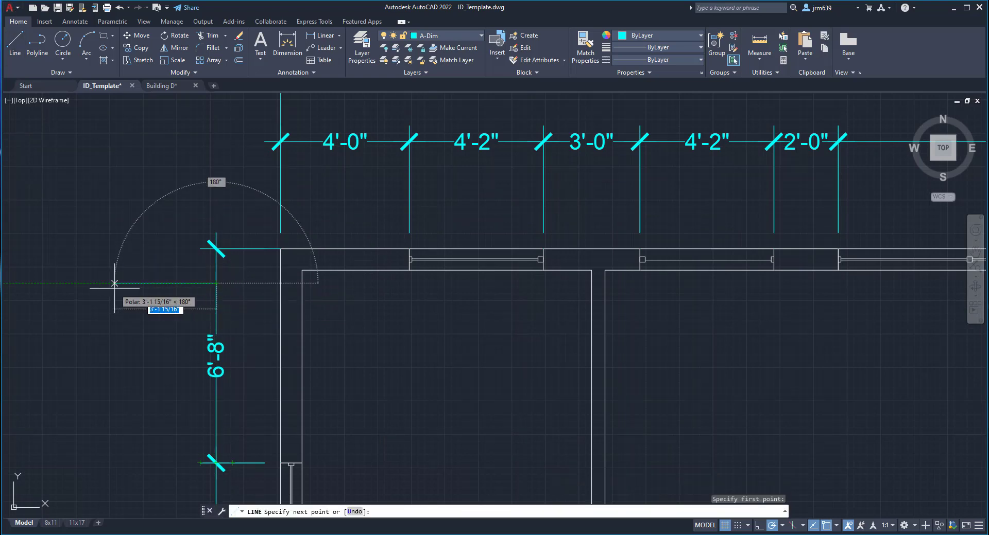
pyautogui.write("2'")
pyautogui.press('Return')
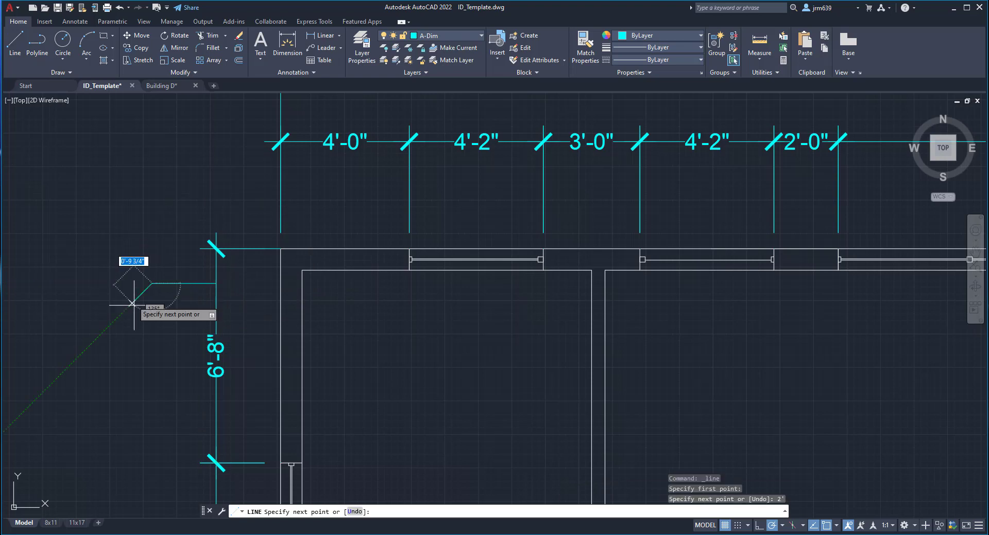
pyautogui.scroll(-2, 193, 351)
pyautogui.press('Escape')
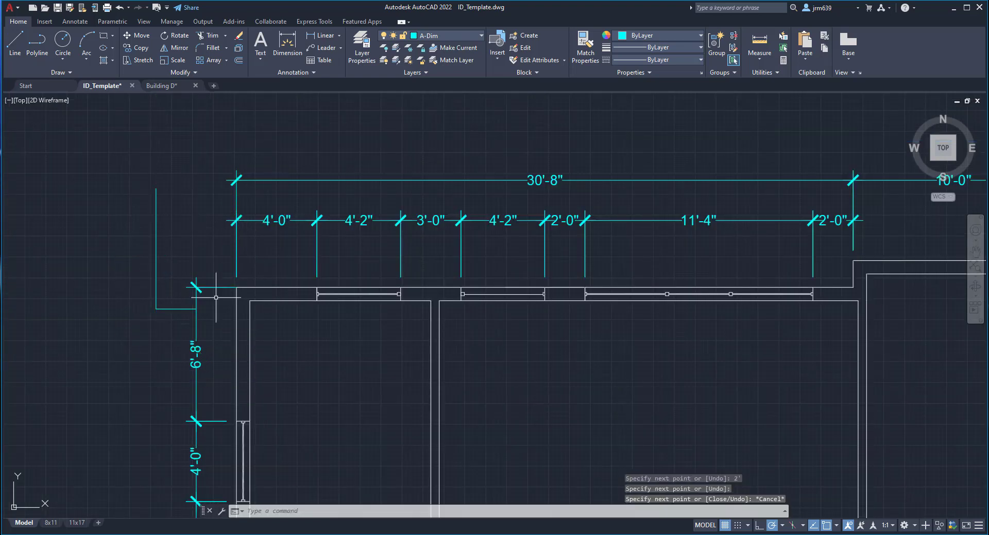
# - Dimension the full left exterior wall from the building's upper-left corner down to the stair entry wall, placing it on the vertical guide line
pyautogui.moveTo(227, 323); pyautogui.dragTo(371, 324, button='middle')
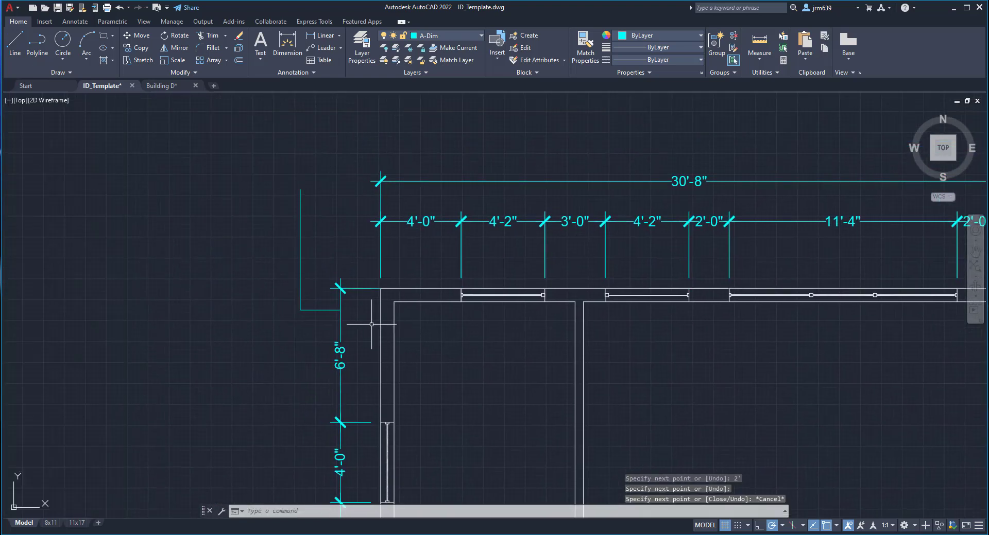
pyautogui.click(75, 21)
pyautogui.click(176, 40)
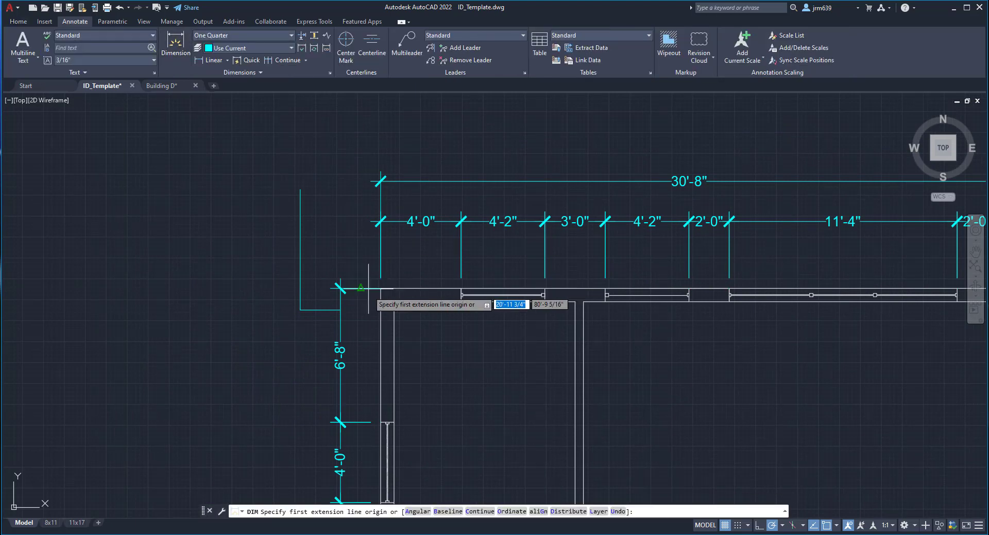
pyautogui.click(380, 288)
pyautogui.scroll(-2, 381, 342)
pyautogui.moveTo(381, 341); pyautogui.dragTo(424, 147, button='middle')
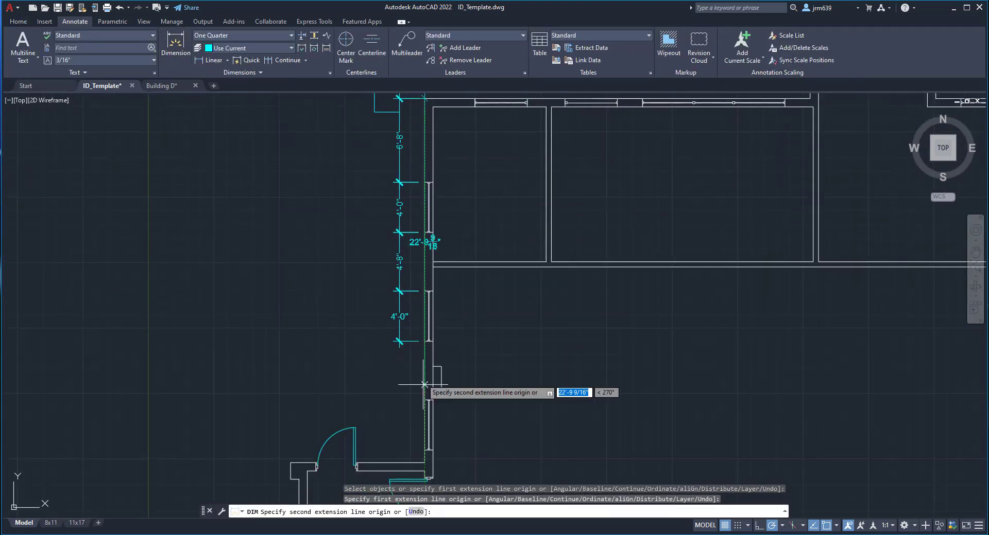
pyautogui.click(425, 463)
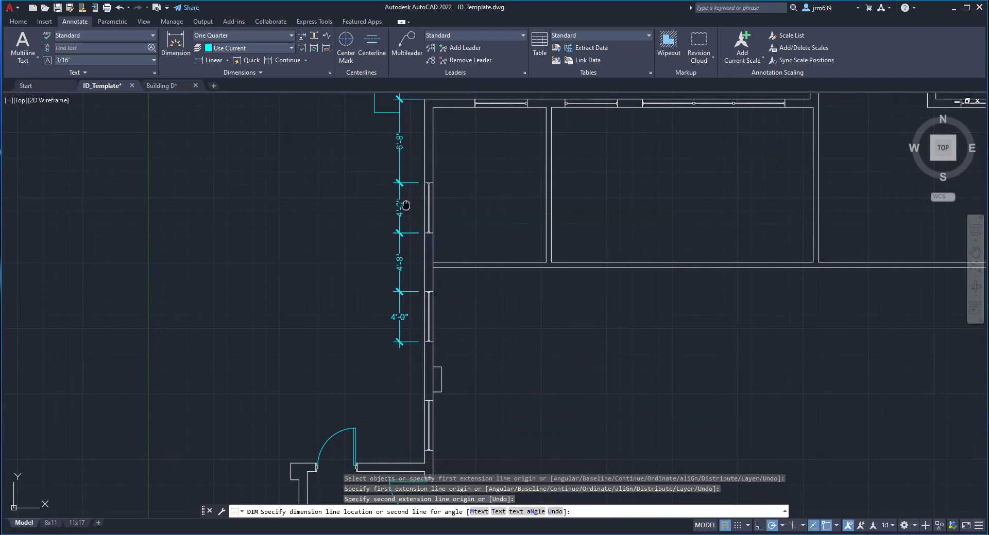
pyautogui.moveTo(403, 206); pyautogui.dragTo(431, 378, button='middle')
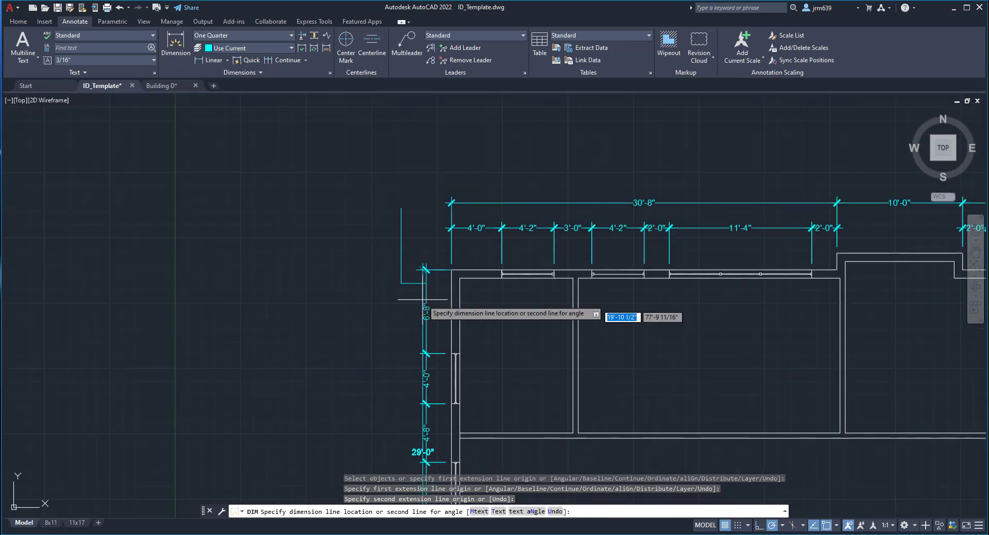
pyautogui.click(401, 239)
pyautogui.press('Return')
# - Delete the two guide lines beside the building's upper-left corner
pyautogui.click(405, 268)
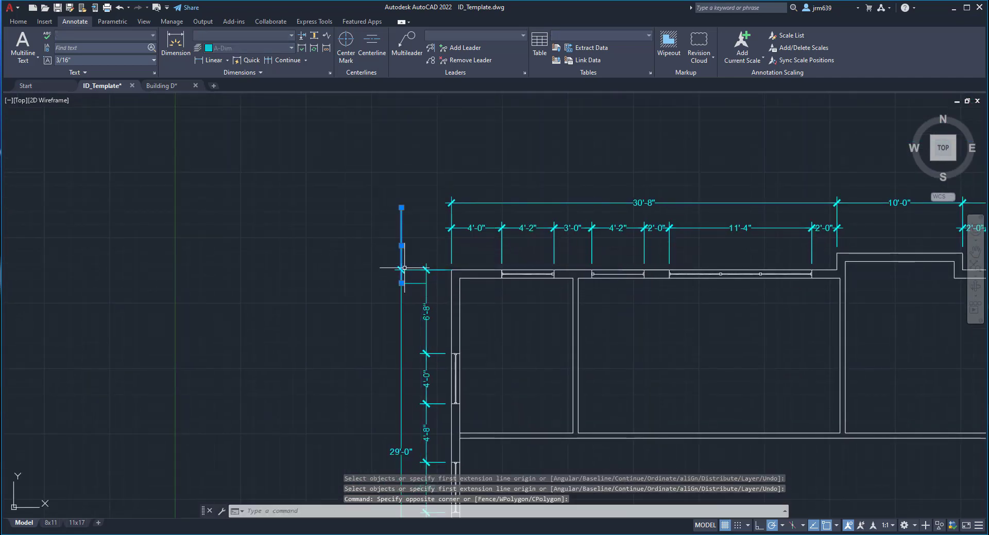
pyautogui.click(411, 284)
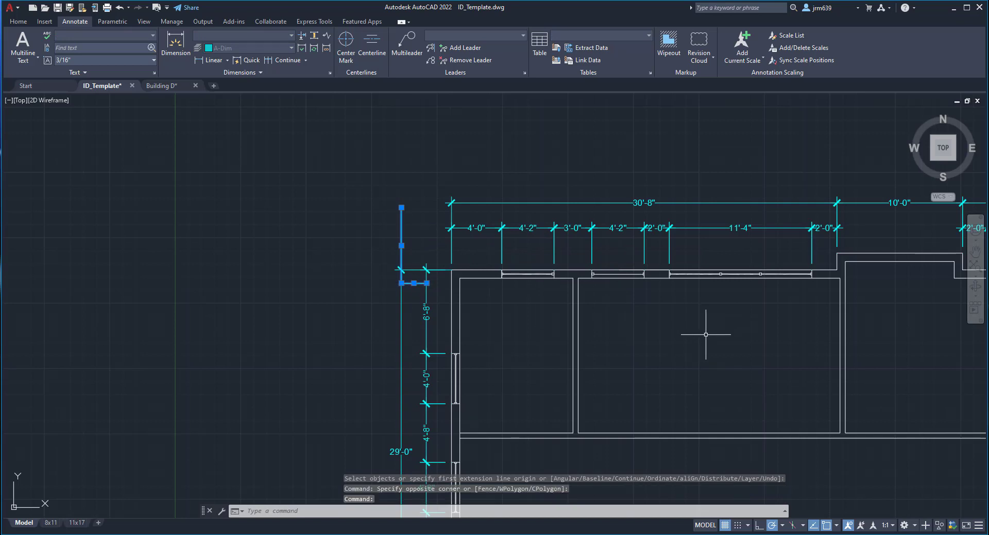
pyautogui.press('Delete')
# - Draw a 2' vertical guide line up from the 10'-0" dimension line and a horizontal guide line from its end past the building's left corner
pyautogui.scroll(-2, 601, 349)
pyautogui.moveTo(592, 335)
pyautogui.mouseDown(button='middle')
pyautogui.moveTo(550, 204)
pyautogui.moveTo(574, 311)
pyautogui.moveTo(343, 367)
pyautogui.mouseUp(button='middle')
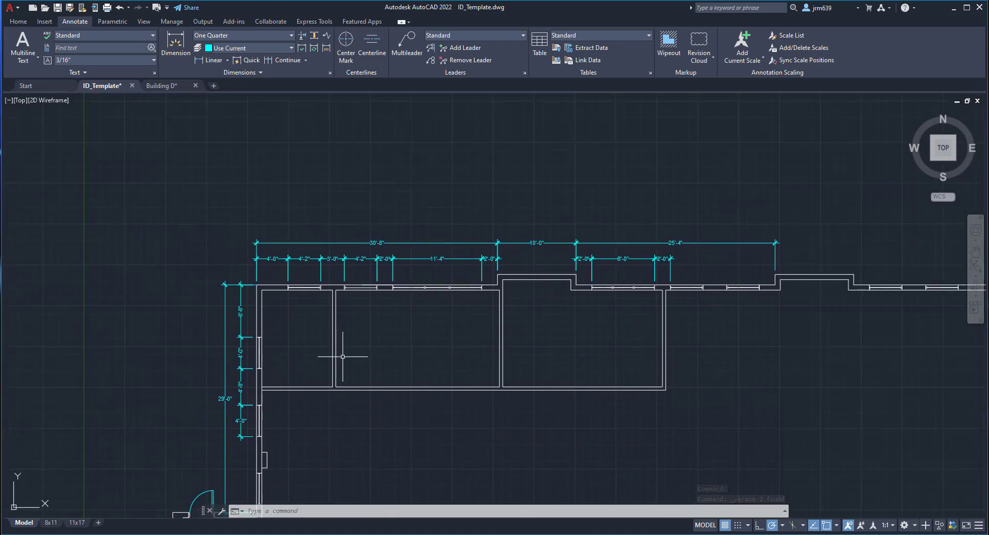
pyautogui.click(18, 22)
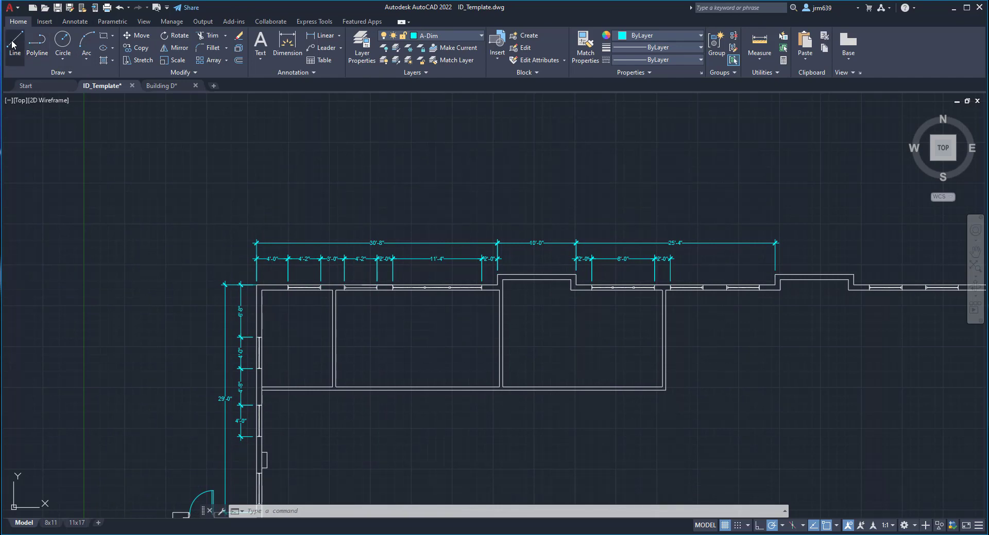
pyautogui.click(15, 42)
pyautogui.scroll(4, 520, 260)
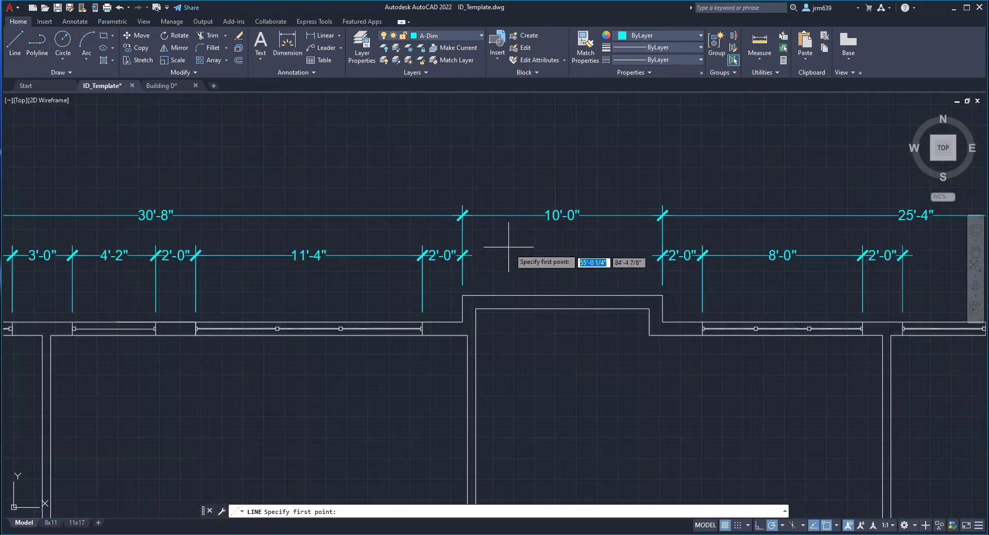
pyautogui.click(493, 216)
pyautogui.write('2')
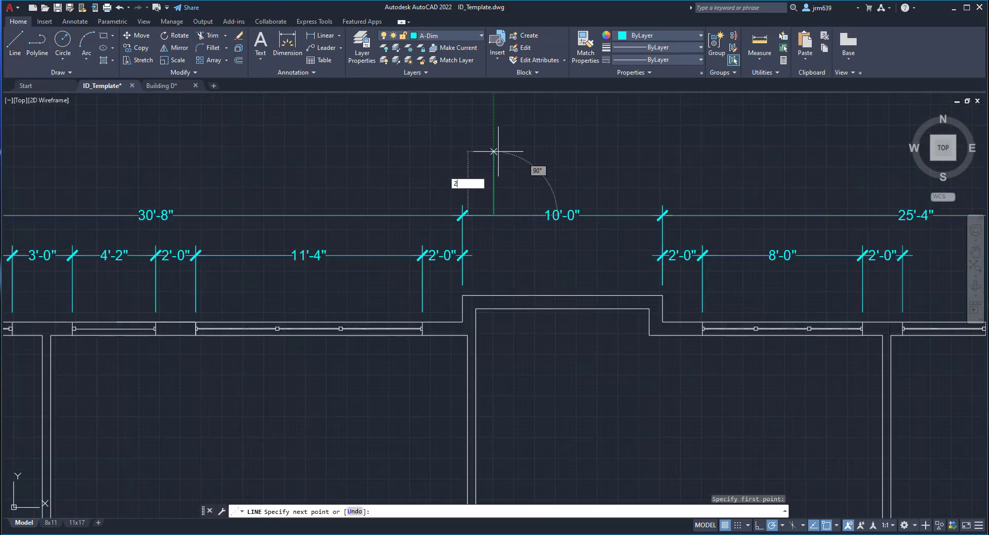
pyautogui.press('Return')
pyautogui.scroll(-4, 503, 171)
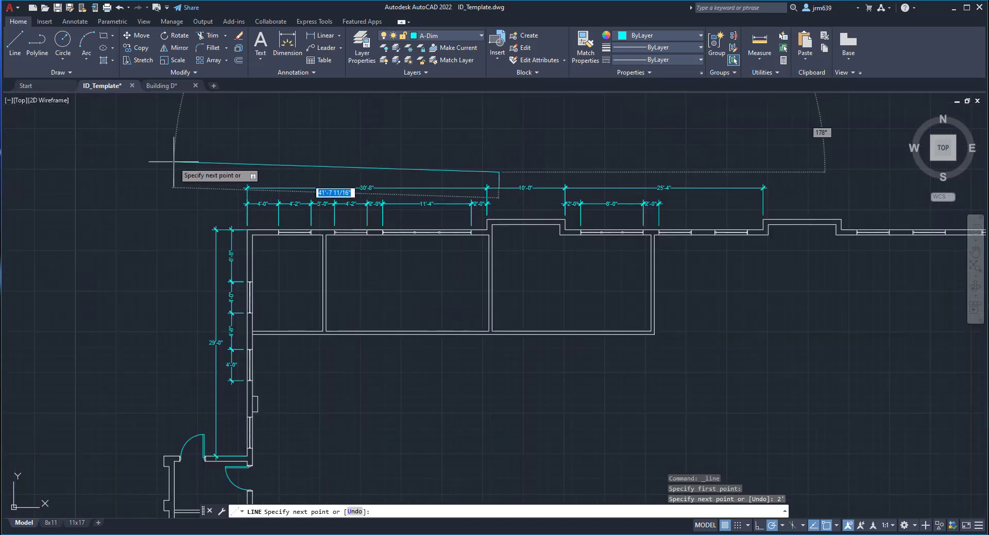
pyautogui.click(167, 172)
pyautogui.press('Escape')
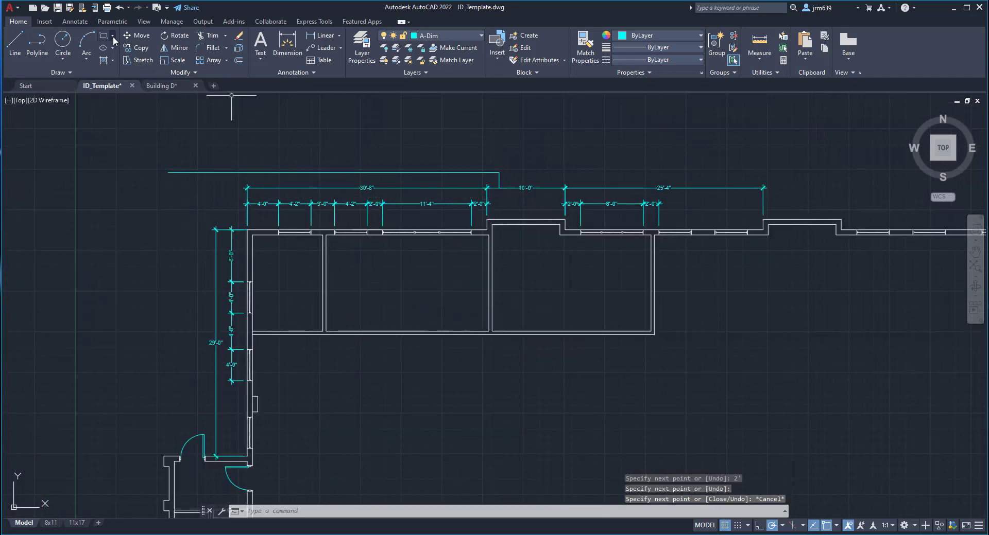
# - Dimension the full top exterior wall from its left corner to its right corner, placing it on the horizontal guide line
pyautogui.click(74, 21)
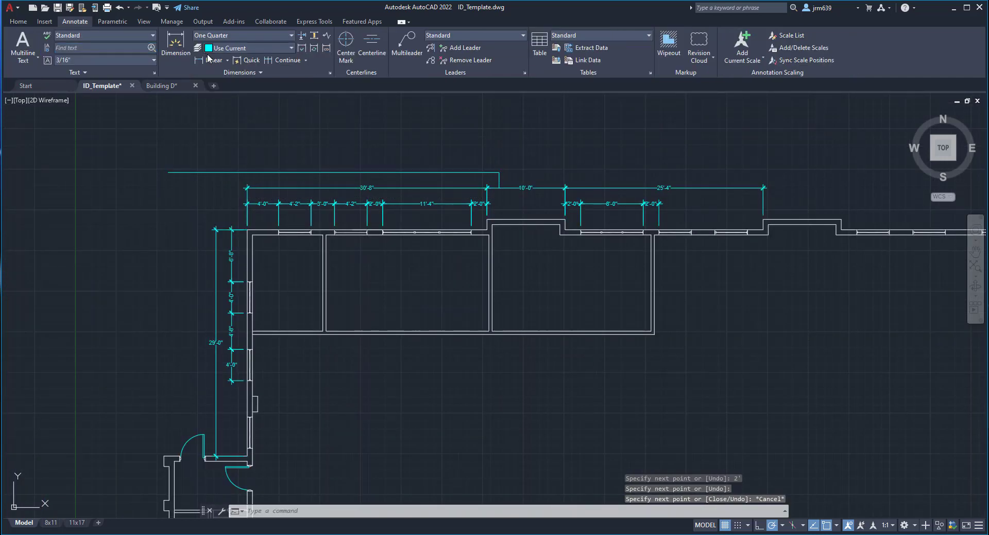
pyautogui.click(175, 44)
pyautogui.press('Return')
pyautogui.click(247, 230)
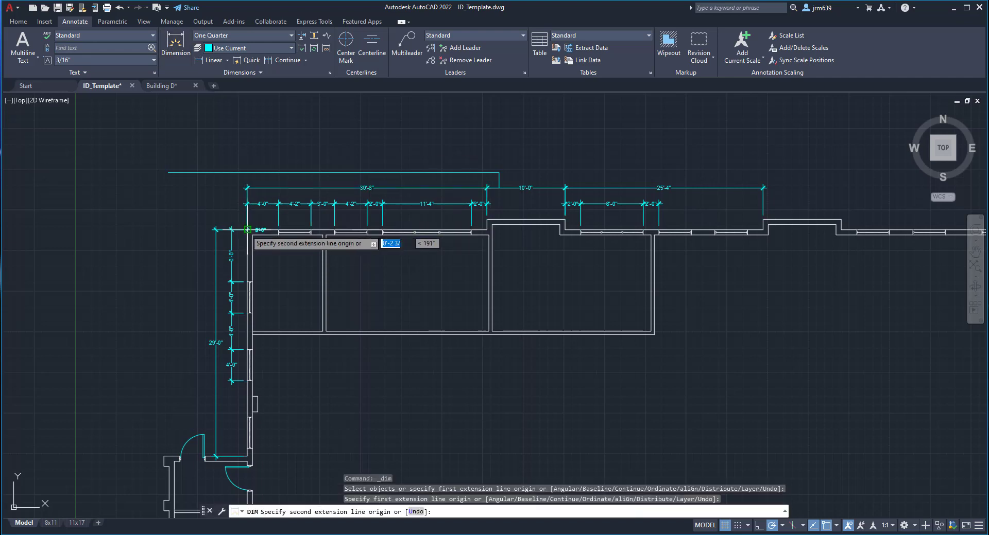
pyautogui.scroll(-3, 248, 230)
pyautogui.scroll(3, 598, 255)
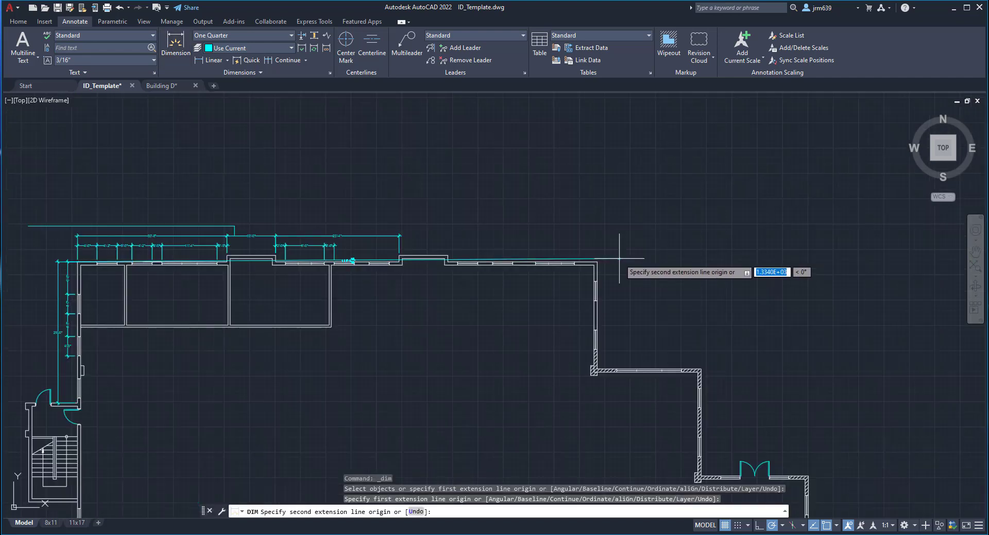
pyautogui.click(582, 265)
pyautogui.moveTo(305, 240); pyautogui.dragTo(915, 354, button='middle')
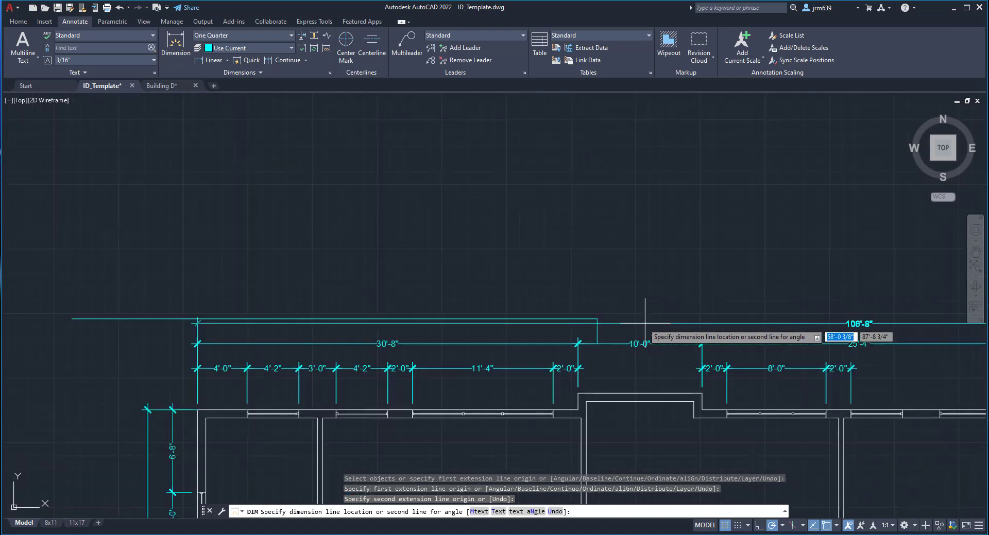
pyautogui.scroll(6, 643, 320)
pyautogui.click(526, 313)
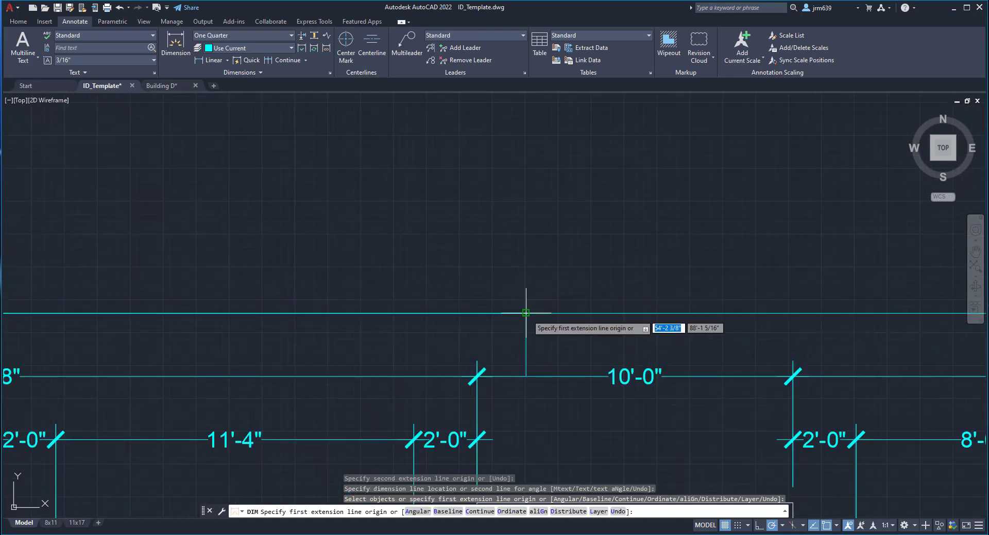
pyautogui.press('Return')
# - Delete the vertical and horizontal guide lines above the top wall's dimension strings
pyautogui.click(565, 342)
pyautogui.click(514, 337)
pyautogui.scroll(-4, 515, 337)
pyautogui.moveTo(409, 332); pyautogui.dragTo(617, 331, button='middle')
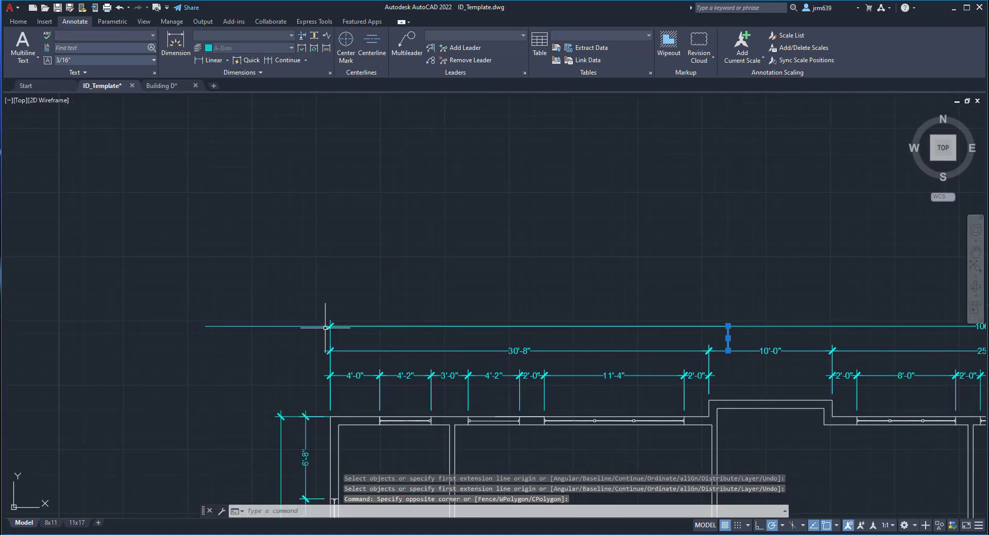
pyautogui.moveTo(374, 322); pyautogui.dragTo(217, 345)
pyautogui.press('Delete')
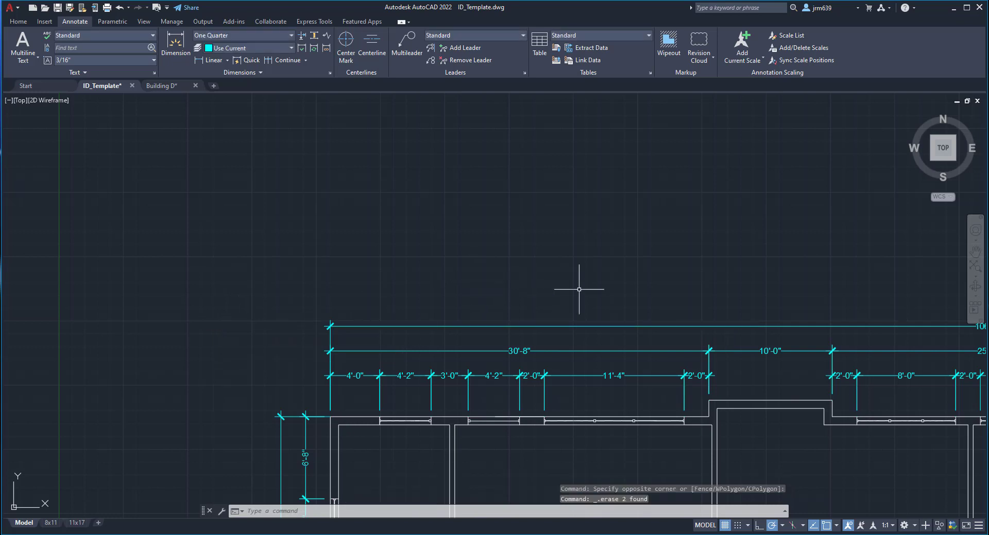
# - Open the 11x17 layout and stretch the viewport's upper-left corner outward past the title block border to include the left wall's dimension strings
pyautogui.scroll(-3, 581, 287)
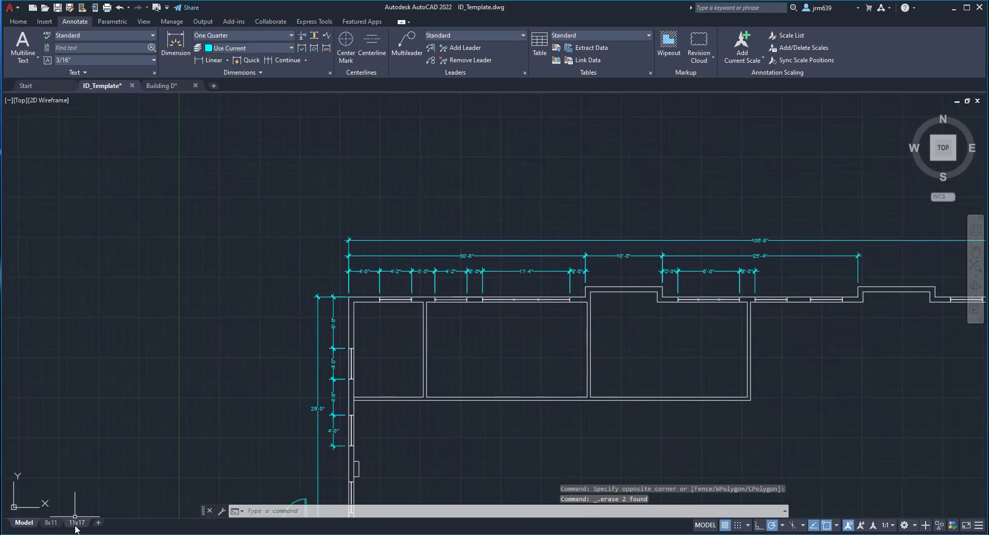
pyautogui.click(77, 523)
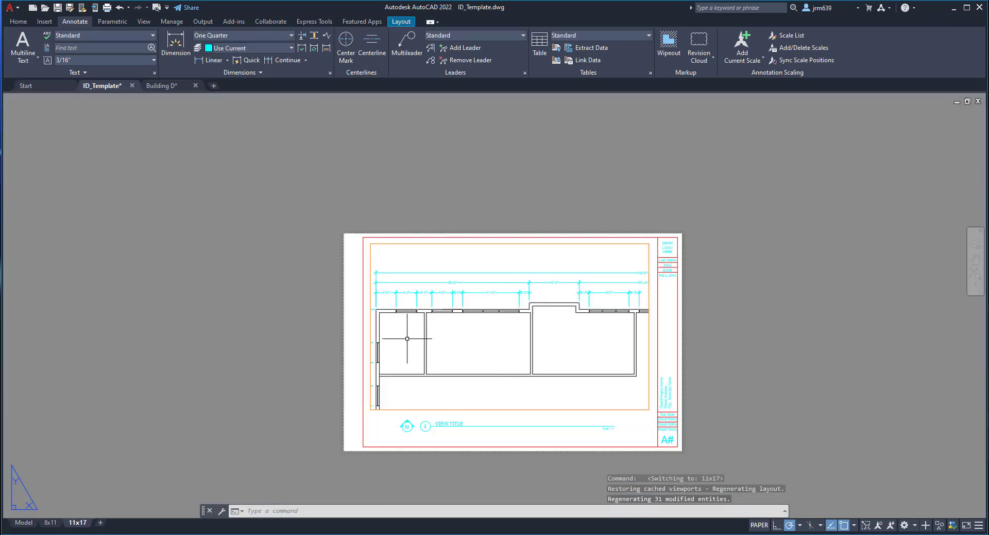
pyautogui.scroll(4, 370, 314)
pyautogui.click(370, 313)
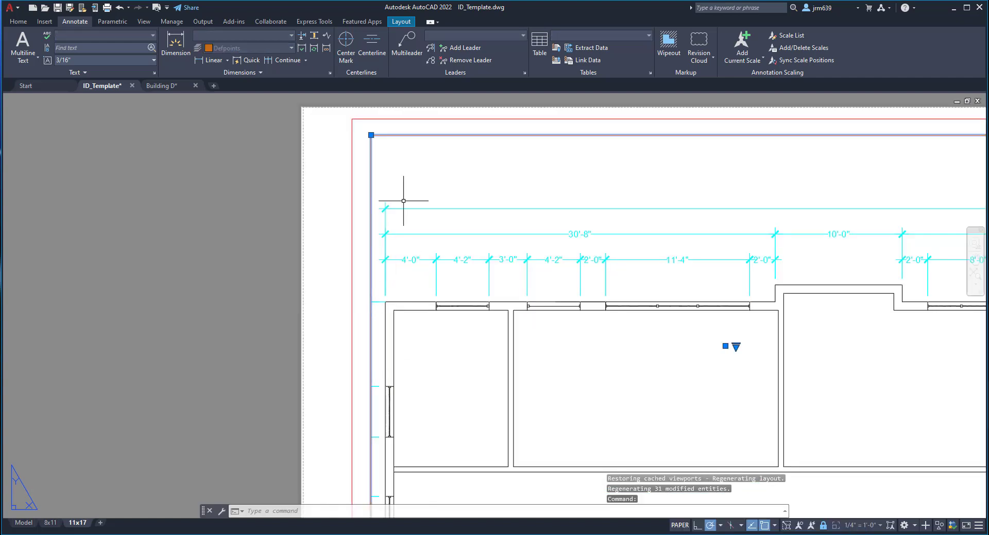
pyautogui.click(370, 136)
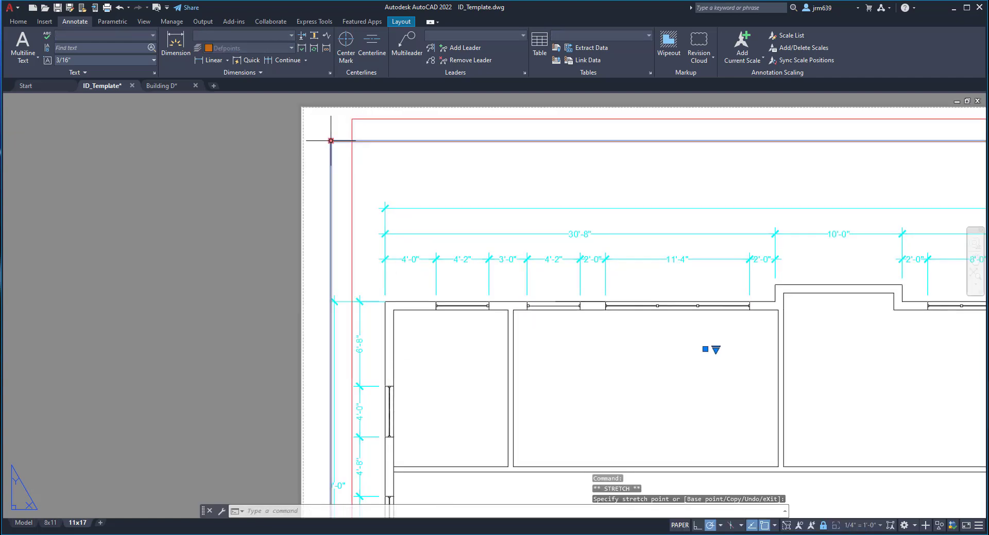
pyautogui.click(311, 137)
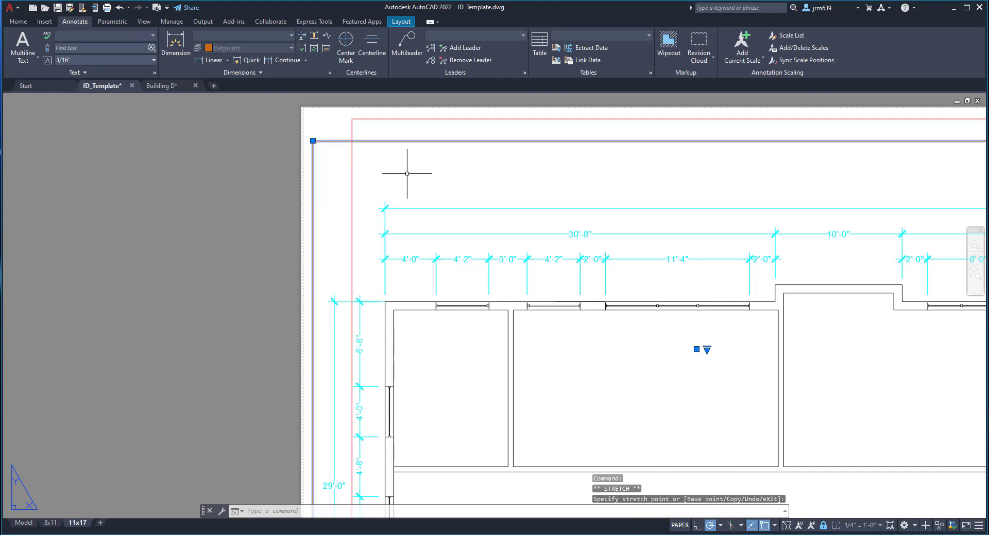
pyautogui.scroll(-2, 404, 170)
pyautogui.moveTo(472, 218); pyautogui.dragTo(407, 220, button='middle')
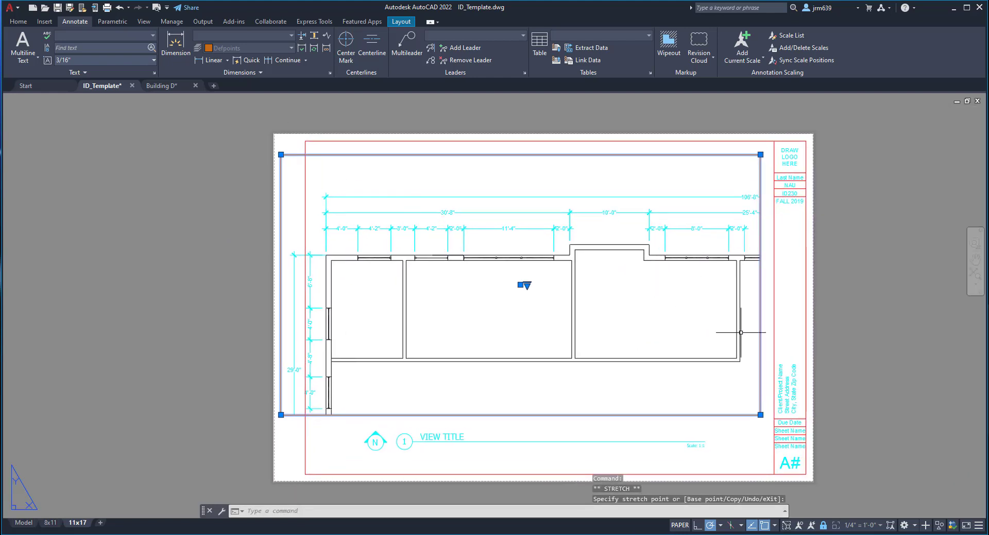
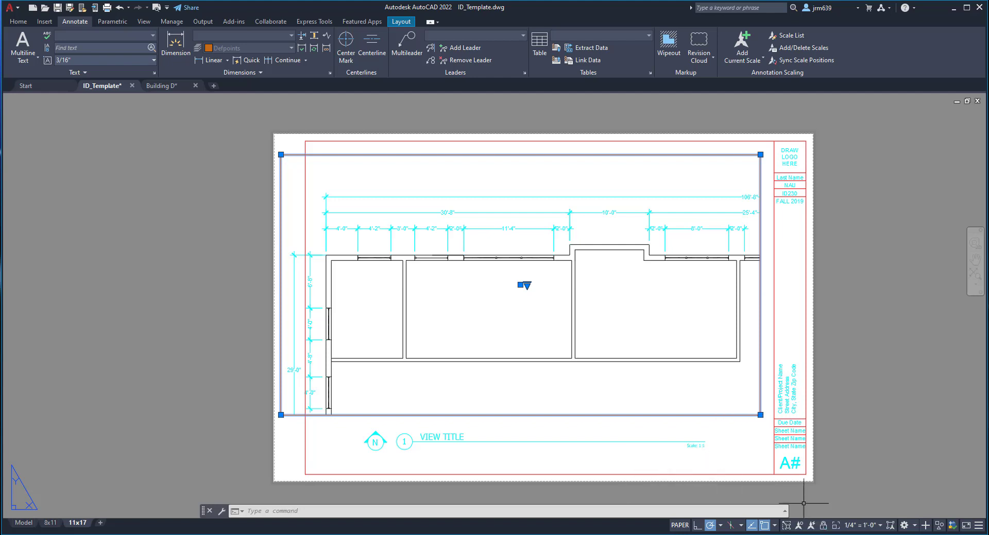
# - Set the selected 11x17 layout viewport's scale to 3/16" = 1'-0"
pyautogui.click(880, 525)
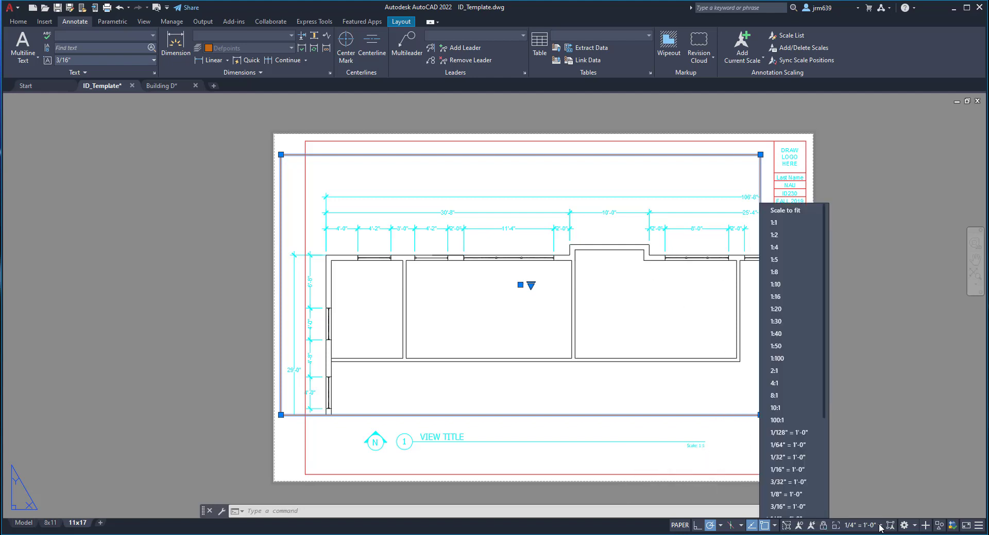
pyautogui.scroll(-1, 817, 496)
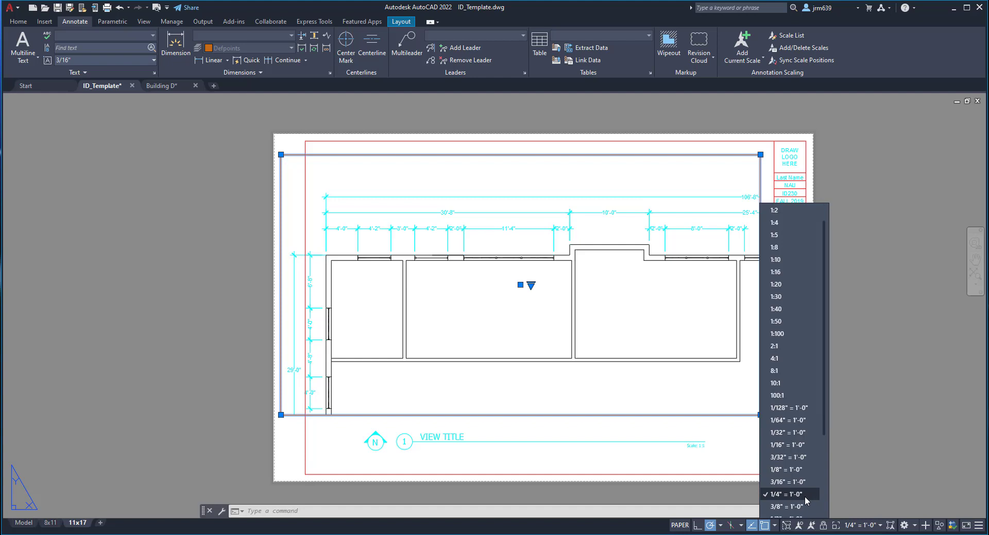
pyautogui.click(787, 482)
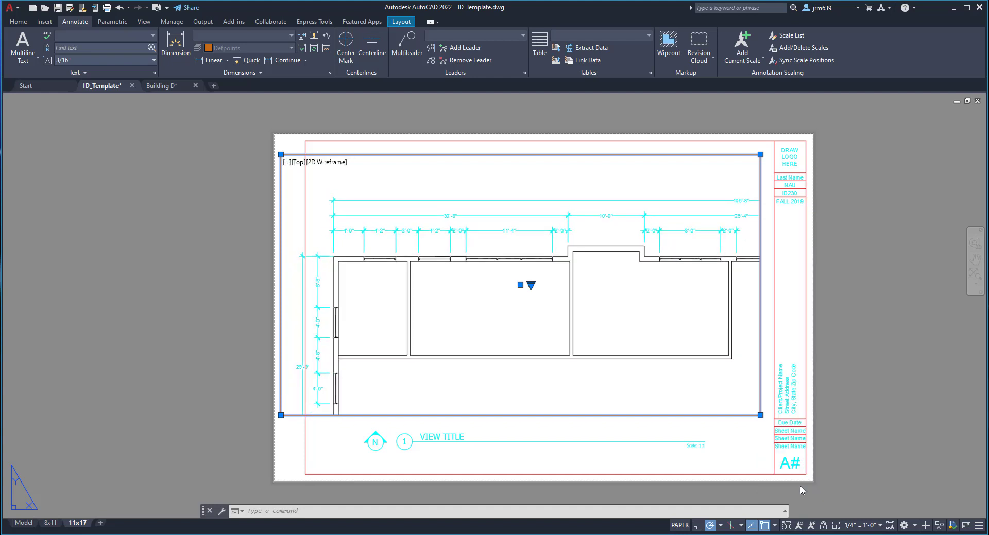
# - Stretch the viewport's upper-left corner back inside the title block border and lock the viewport
pyautogui.click(281, 155)
pyautogui.click(319, 162)
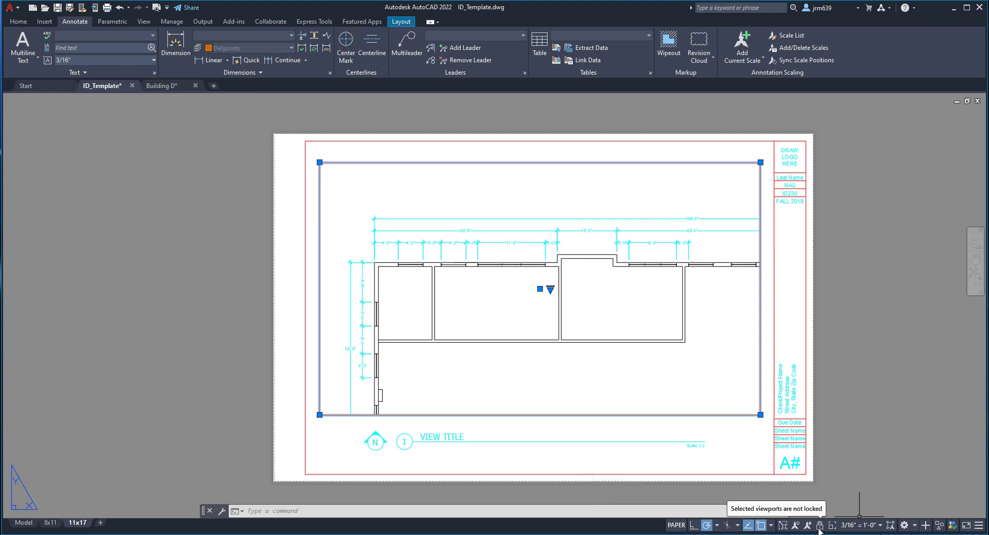
pyautogui.click(819, 526)
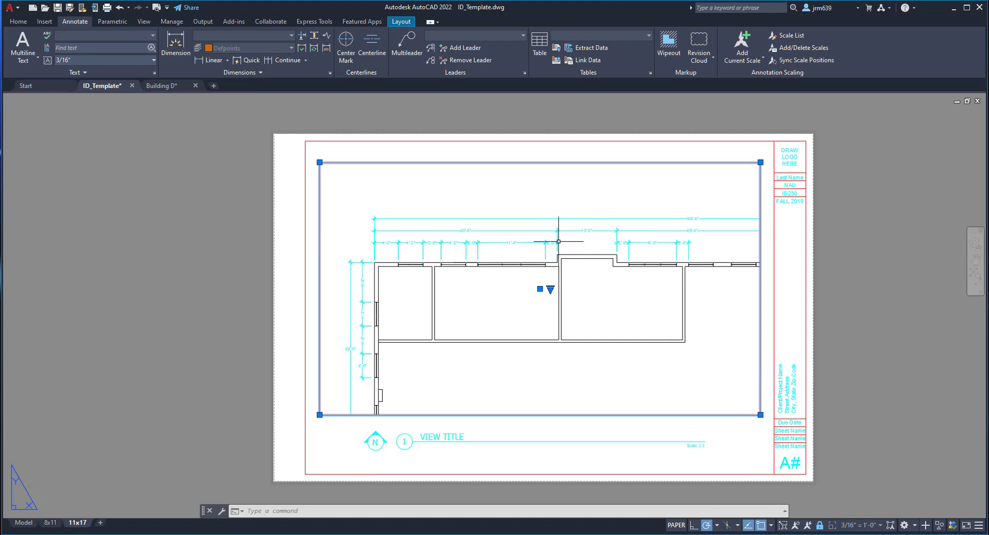
# - Draw a 0.5" vertical guide line up from the top wall bump-out's outer right corner, and a horizontal line leftward from its end
pyautogui.click(9, 21)
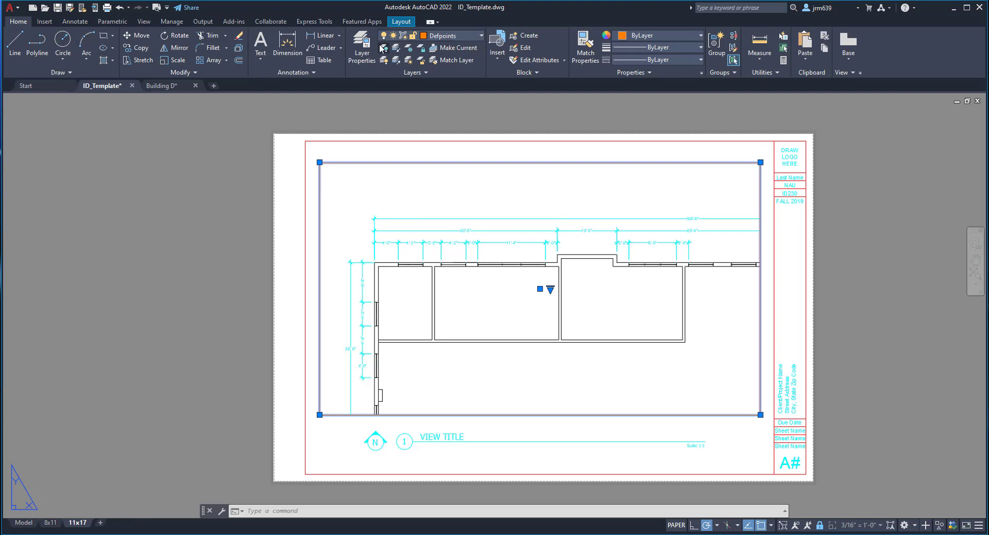
pyautogui.click(23, 42)
pyautogui.scroll(5, 612, 228)
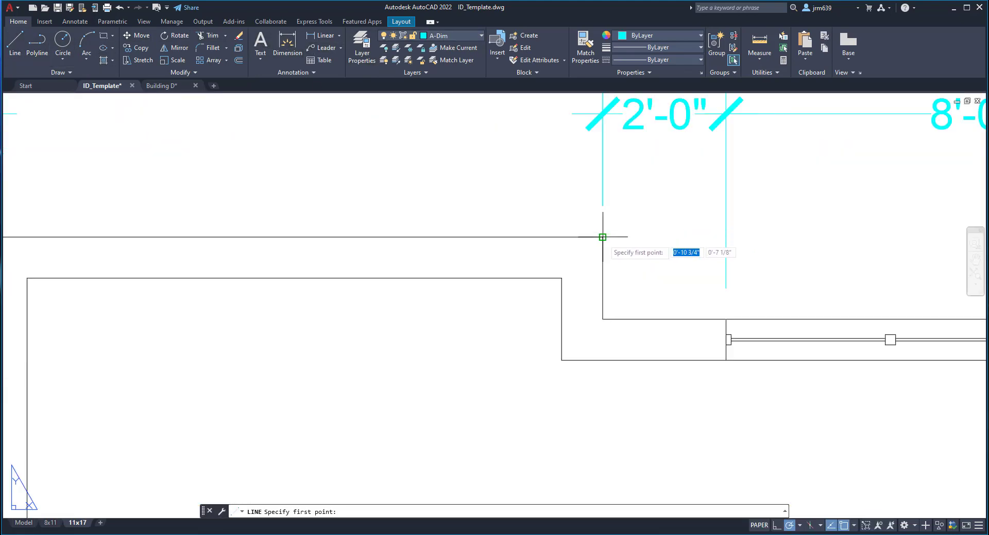
pyautogui.click(602, 237)
pyautogui.moveTo(592, 227); pyautogui.dragTo(630, 379, button='middle')
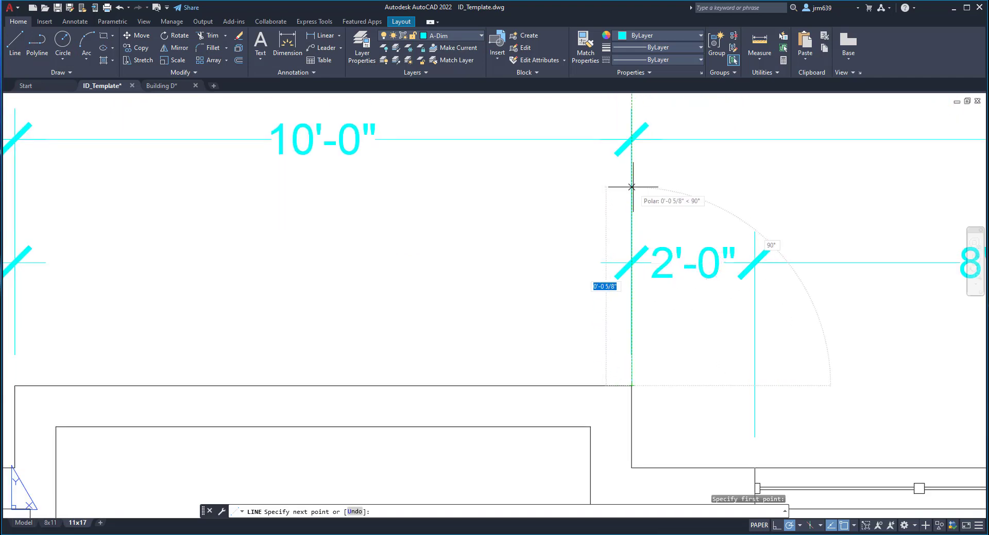
pyautogui.write('.5')
pyautogui.press('Return')
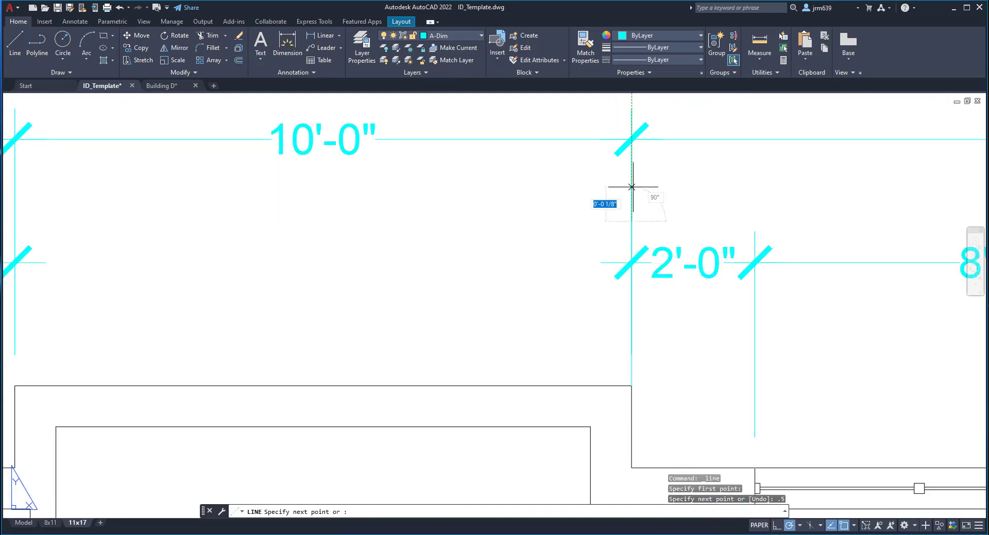
pyautogui.scroll(-4, 443, 220)
pyautogui.moveTo(442, 220)
pyautogui.mouseDown(button='middle')
pyautogui.moveTo(662, 231)
pyautogui.moveTo(671, 261)
pyautogui.moveTo(568, 257)
pyautogui.mouseUp(button='middle')
pyautogui.click(608, 233)
pyautogui.press('Escape')
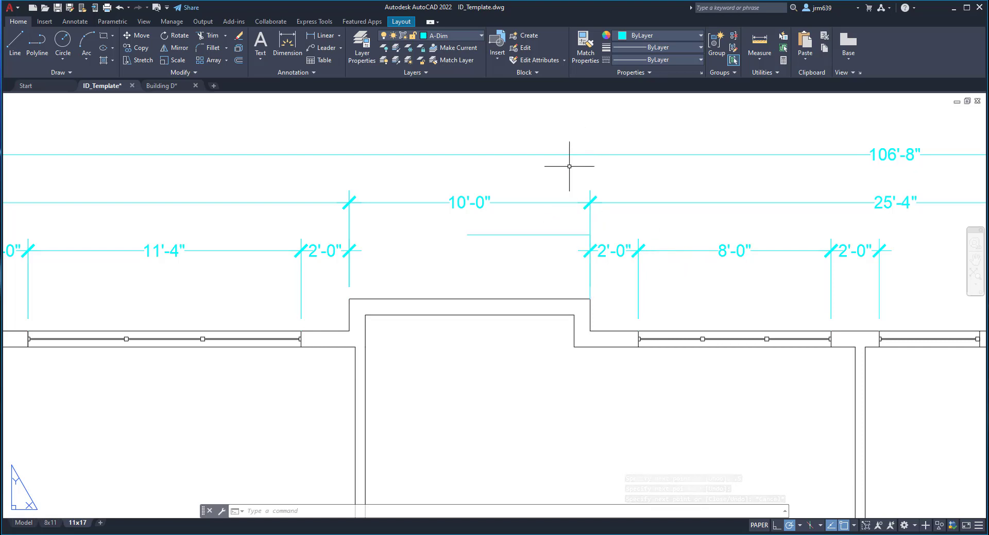
# - Delete the horizontal guide line above the bump-out and return to model space
pyautogui.click(520, 243)
pyautogui.click(507, 212)
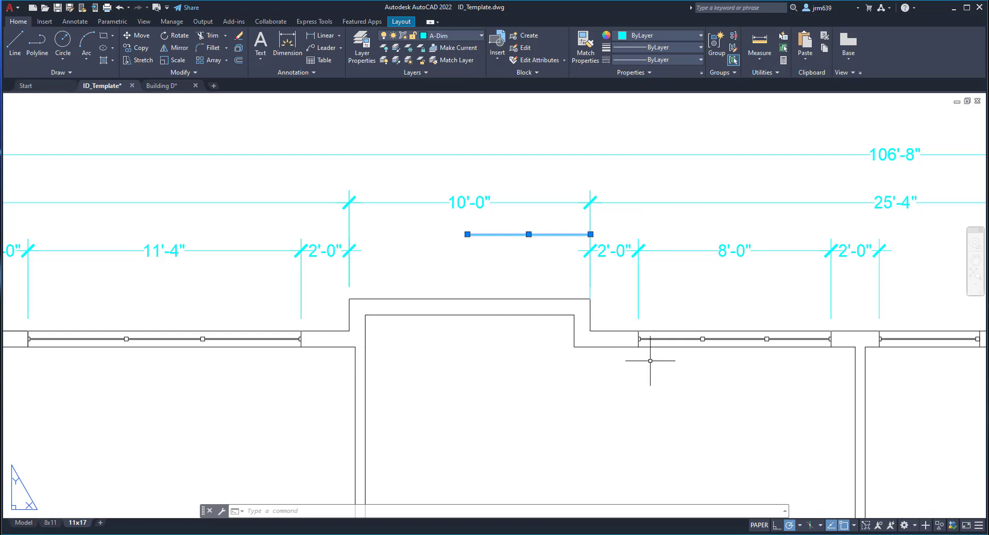
pyautogui.press('Delete')
pyautogui.scroll(-2, 676, 300)
pyautogui.moveTo(571, 320)
pyautogui.mouseDown(button='middle')
pyautogui.moveTo(730, 258)
pyautogui.moveTo(651, 272)
pyautogui.moveTo(658, 248)
pyautogui.moveTo(609, 267)
pyautogui.moveTo(554, 267)
pyautogui.moveTo(574, 260)
pyautogui.moveTo(568, 273)
pyautogui.mouseUp(button='middle')
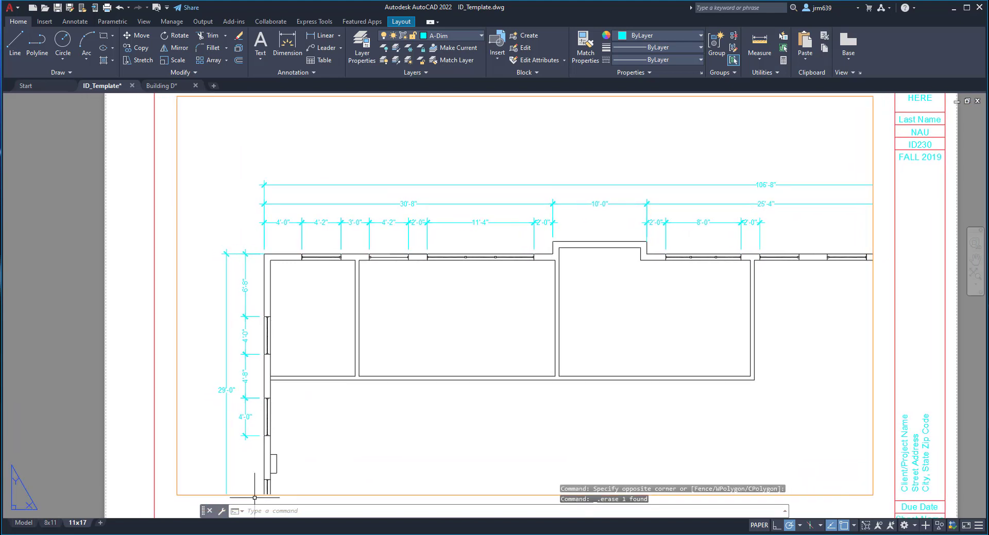
pyautogui.click(23, 522)
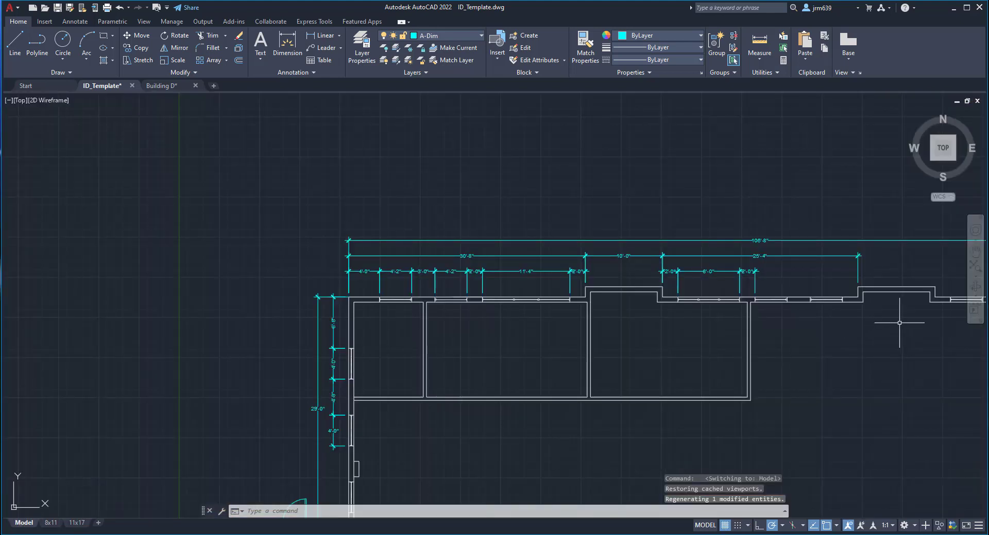
pyautogui.moveTo(899, 323)
pyautogui.mouseDown(button='middle')
pyautogui.moveTo(640, 395)
pyautogui.moveTo(788, 378)
pyautogui.mouseUp(button='middle')
pyautogui.click(686, 326)
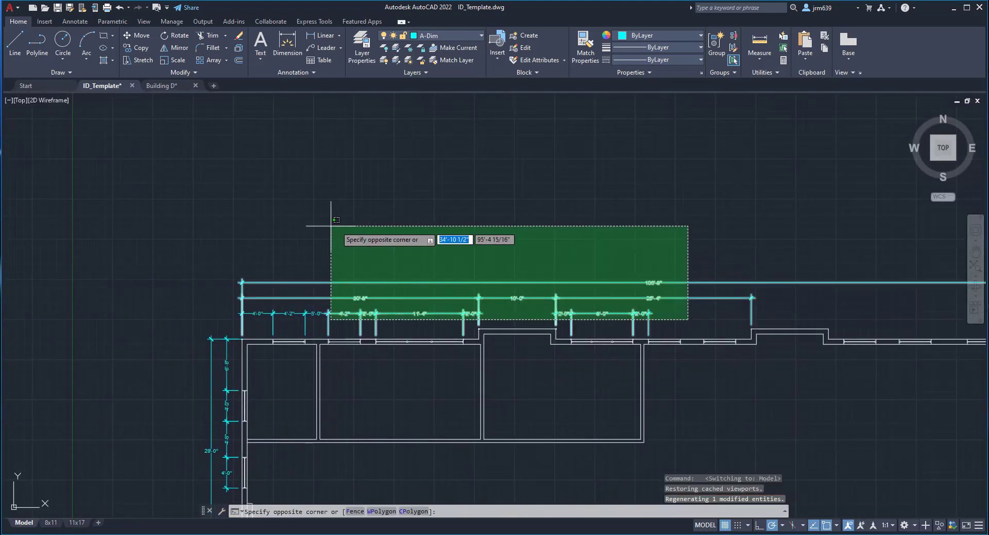
pyautogui.click(330, 227)
pyautogui.moveTo(235, 444); pyautogui.dragTo(300, 385, button='middle')
pyautogui.click(296, 452)
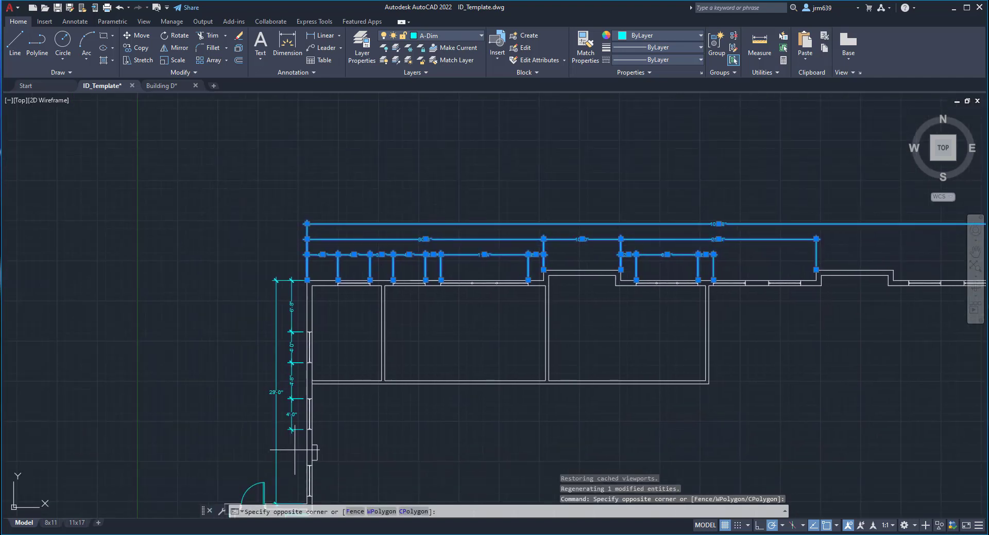
pyautogui.click(256, 260)
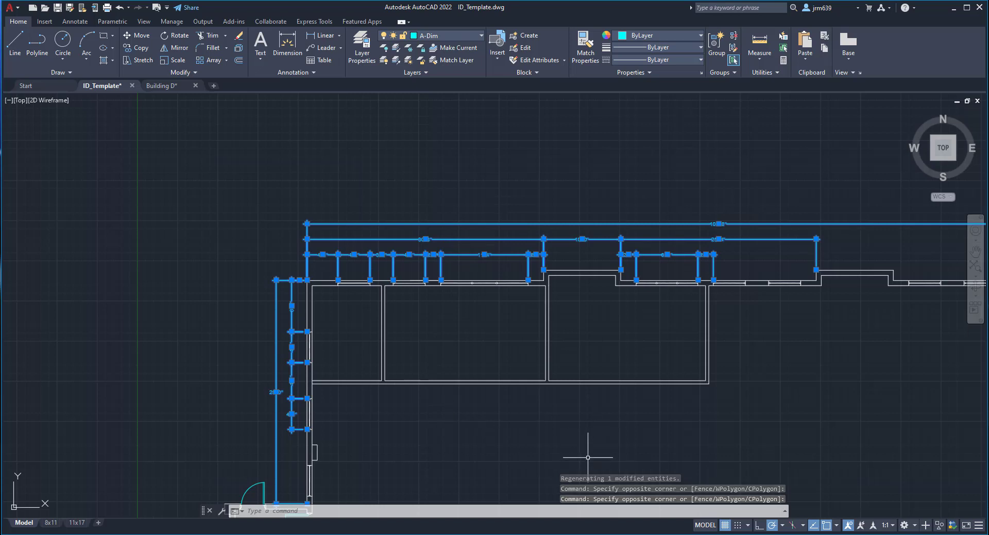
pyautogui.click(75, 22)
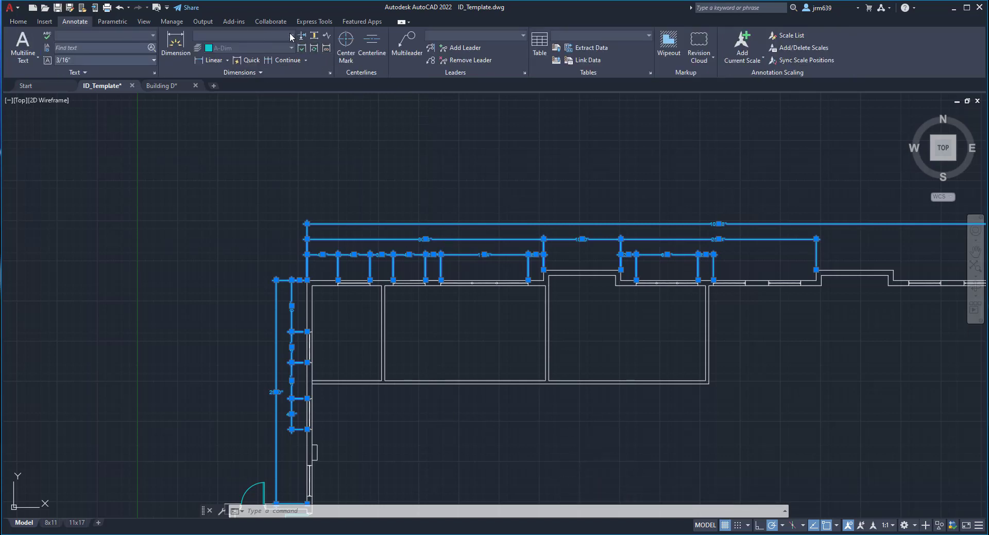
pyautogui.press('Escape')
pyautogui.click(826, 248)
pyautogui.click(257, 152)
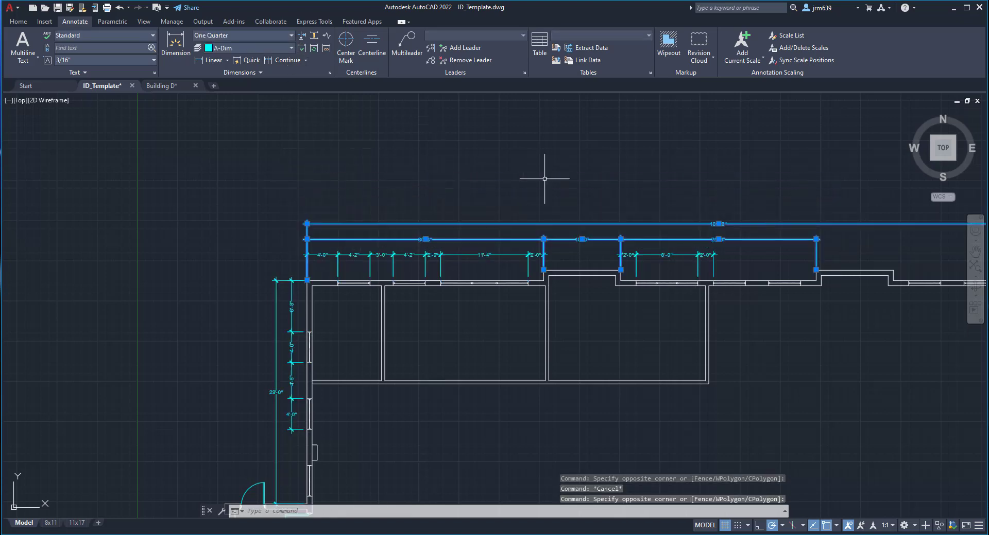
pyautogui.click(732, 261)
pyautogui.click(577, 239)
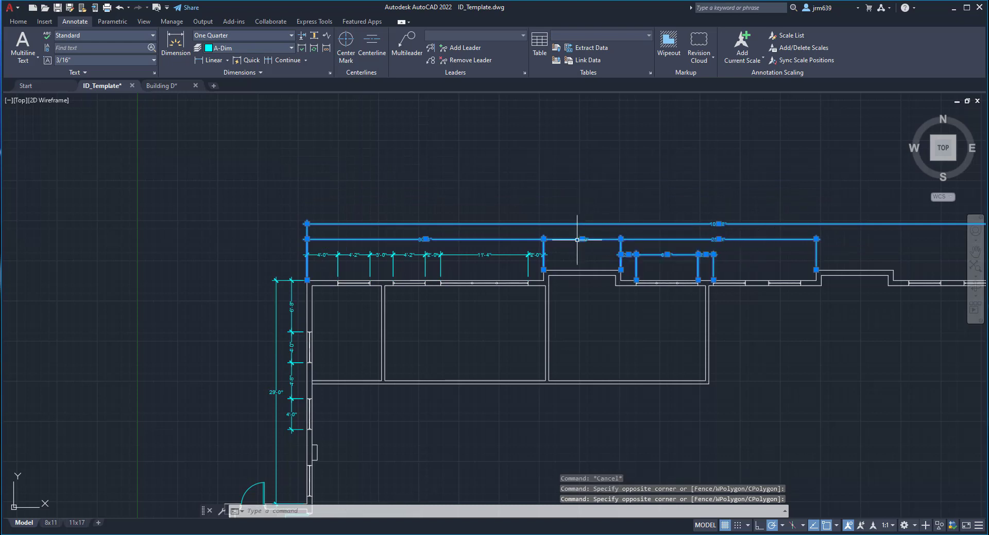
pyautogui.click(568, 263)
pyautogui.click(276, 214)
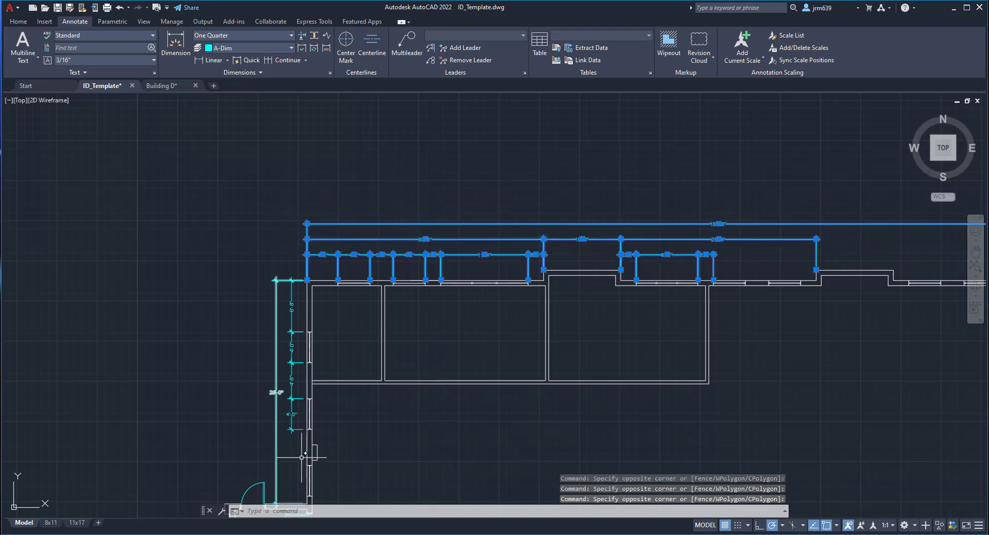
pyautogui.click(299, 441)
pyautogui.click(260, 271)
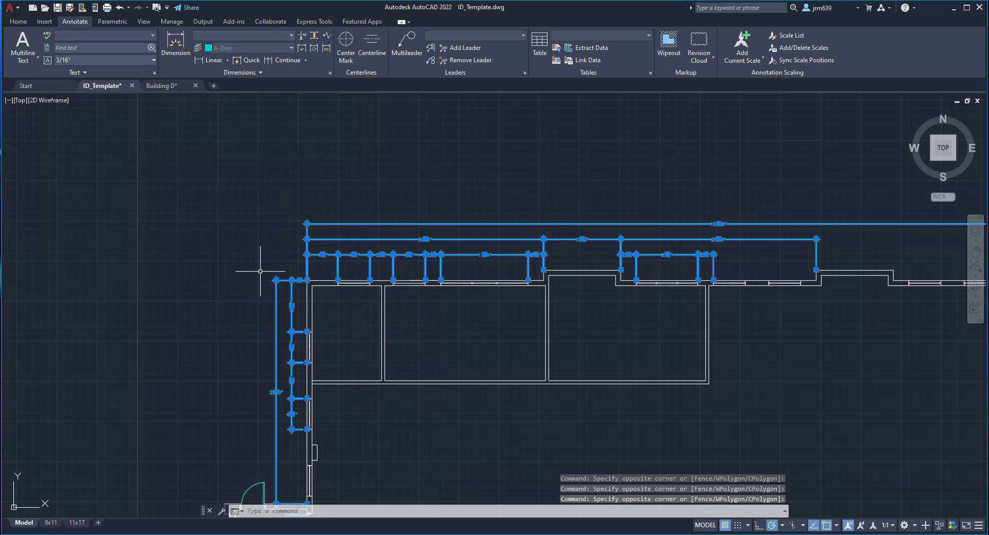
pyautogui.hotkey('ctrl', 'z')
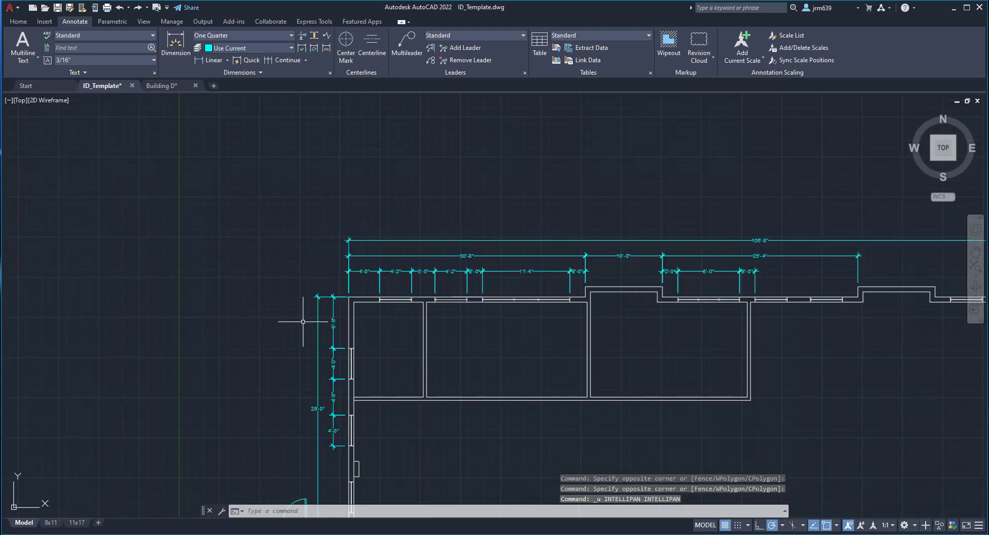
# - Apply the Three Sixteenth dimension style to all dimensions along the left and top exterior walls
pyautogui.click(339, 457)
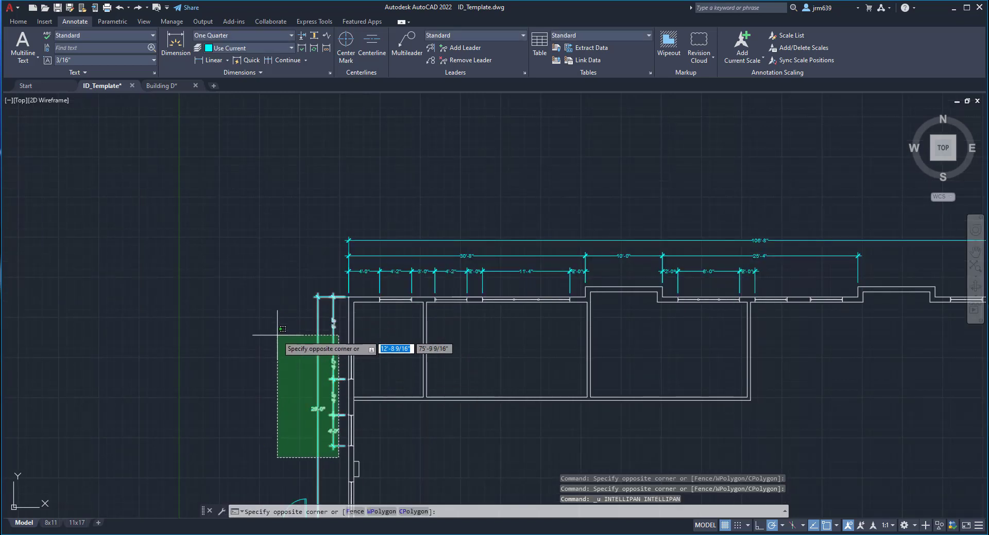
pyautogui.click(297, 341)
pyautogui.moveTo(443, 288)
pyautogui.mouseDown(button='middle')
pyautogui.moveTo(419, 165)
pyautogui.moveTo(388, 246)
pyautogui.moveTo(357, 270)
pyautogui.mouseUp(button='middle')
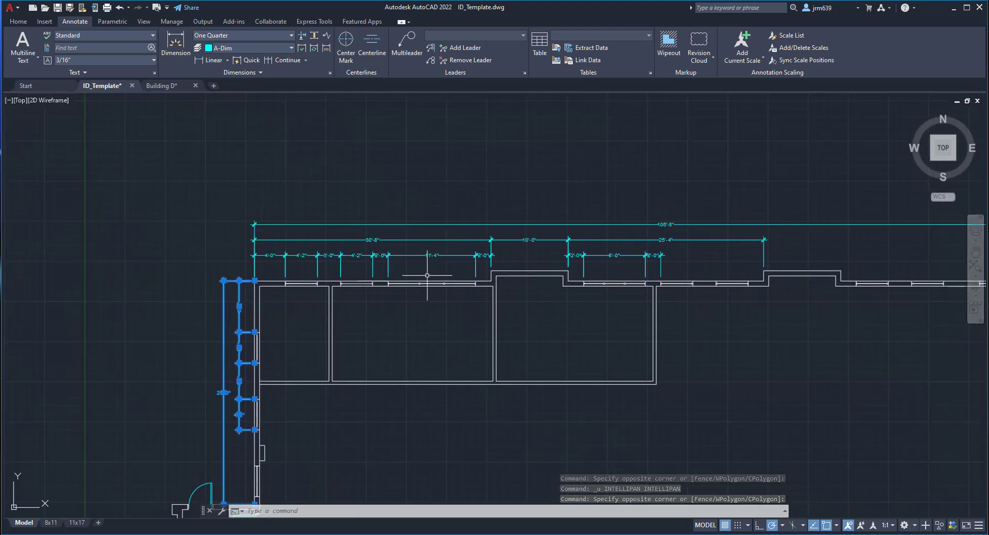
pyautogui.click(418, 265)
pyautogui.click(246, 220)
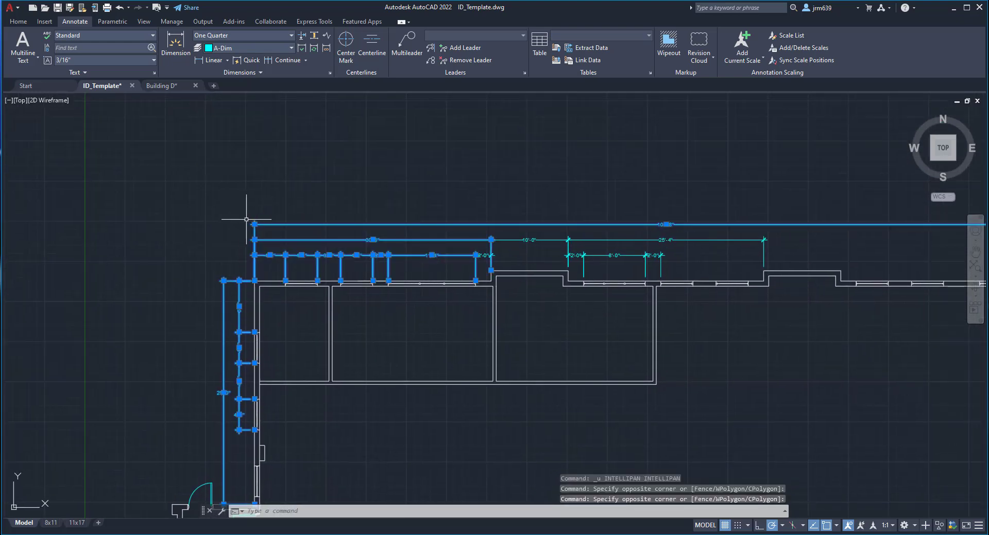
pyautogui.click(711, 264)
pyautogui.click(479, 215)
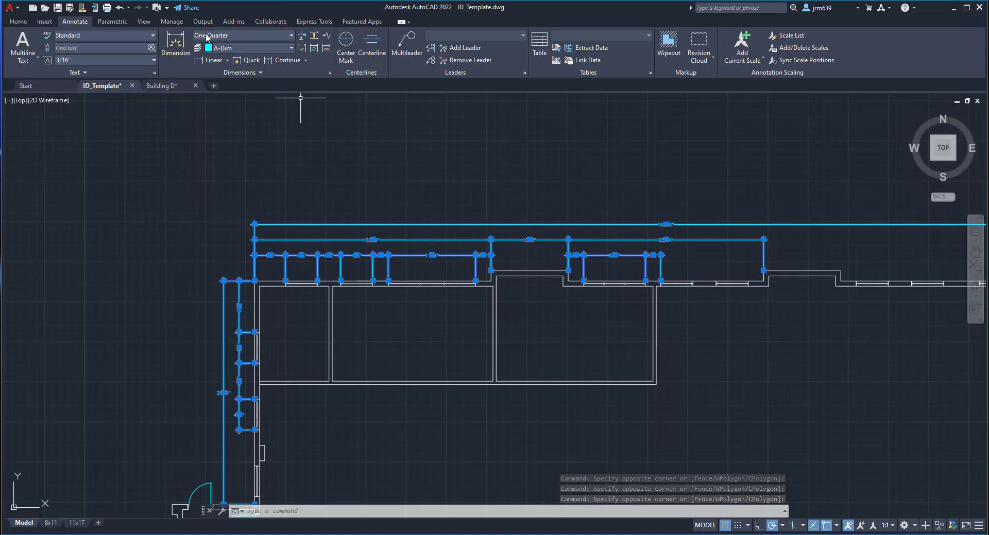
pyautogui.click(290, 37)
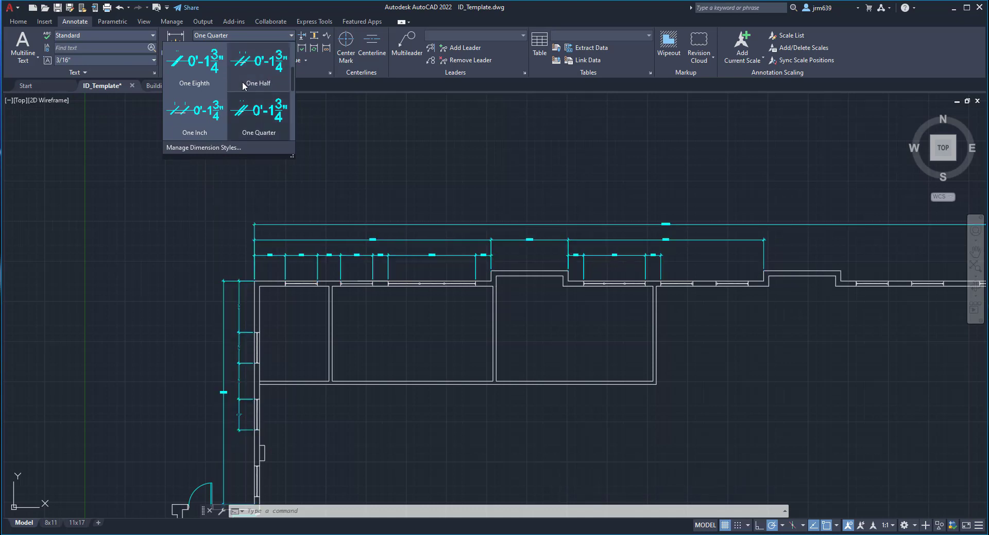
pyautogui.scroll(-1, 229, 87)
pyautogui.scroll(-2, 229, 88)
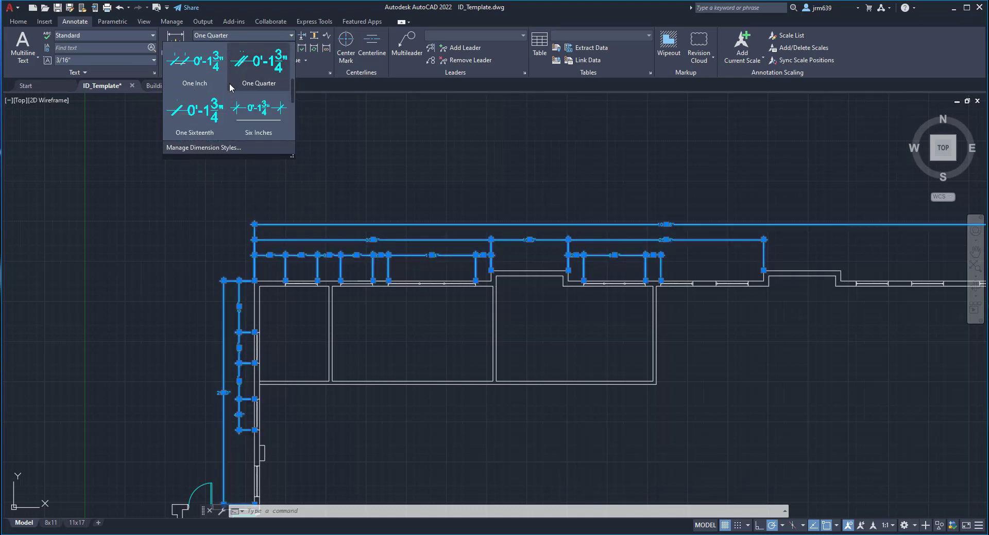
pyautogui.scroll(-3, 229, 86)
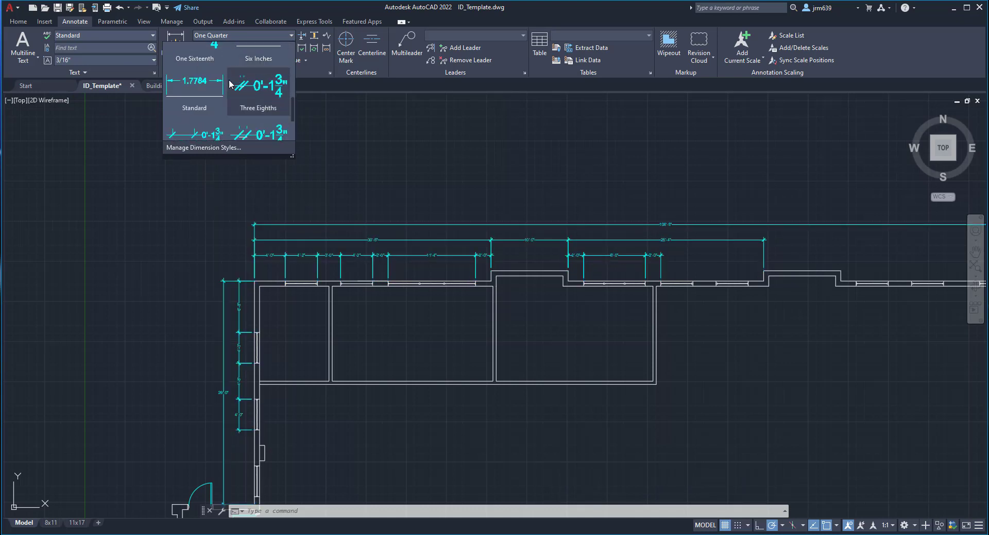
pyautogui.scroll(-2, 227, 80)
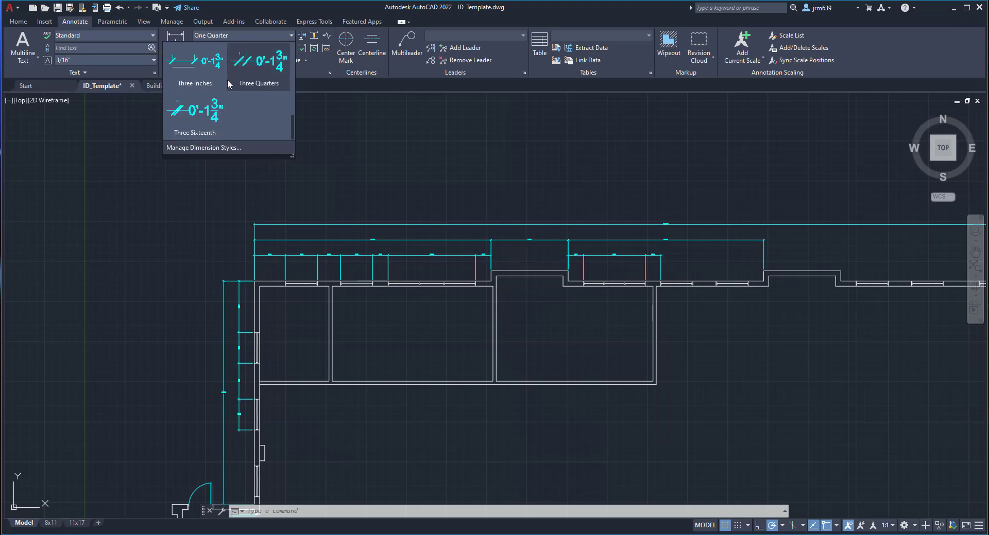
pyautogui.click(200, 118)
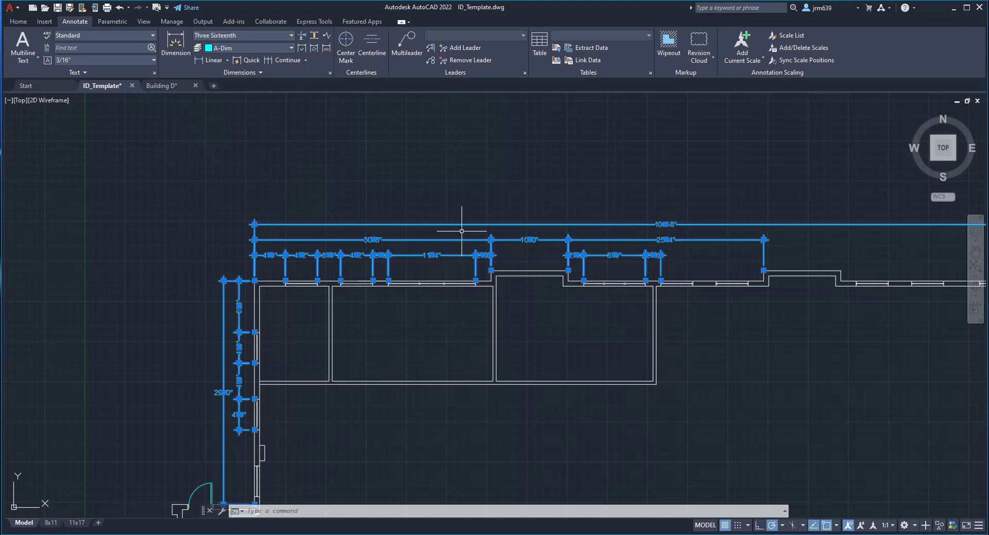
pyautogui.press('Escape')
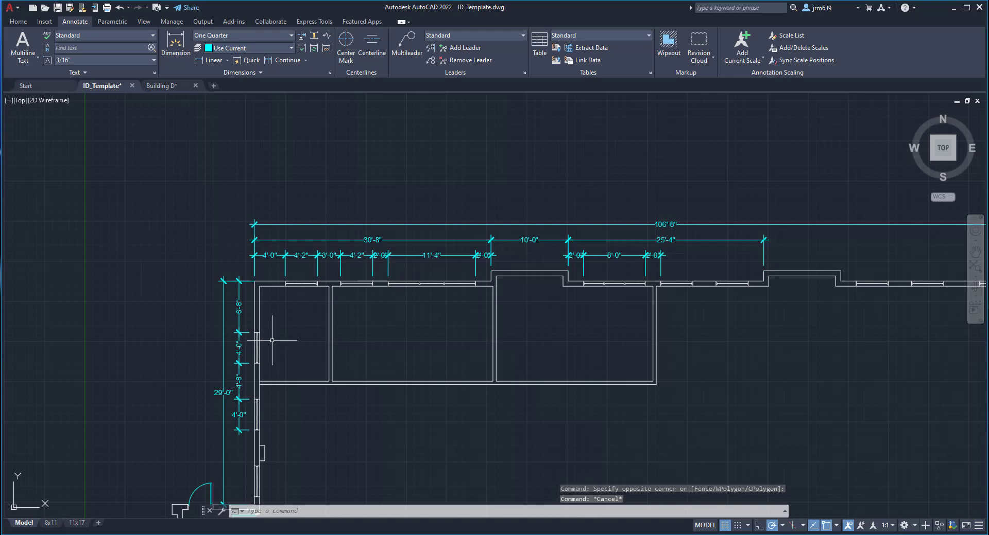
# - Open the properties of the 2'-0" dimension between the second and third windows of the top wall
pyautogui.moveTo(89, 521)
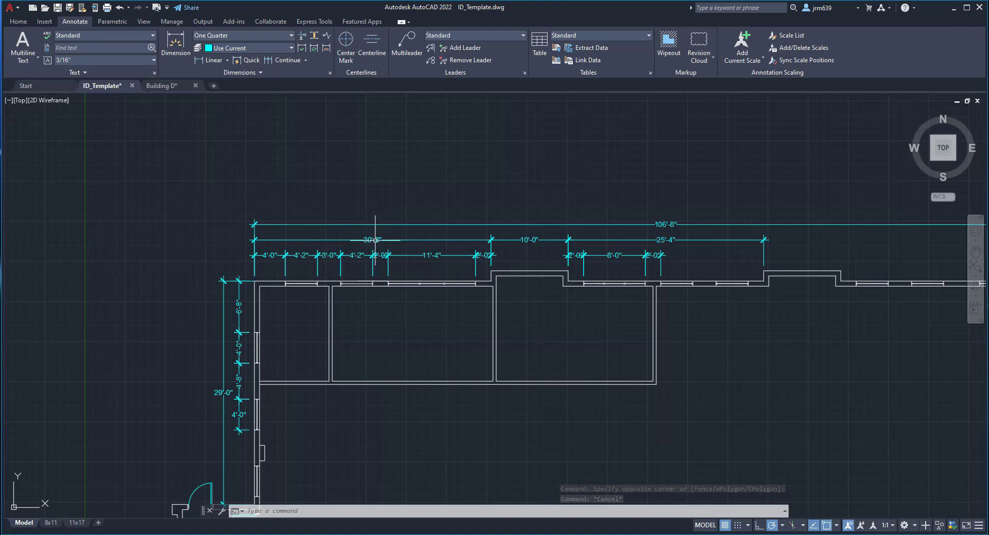
pyautogui.scroll(8, 385, 244)
pyautogui.scroll(2, 366, 326)
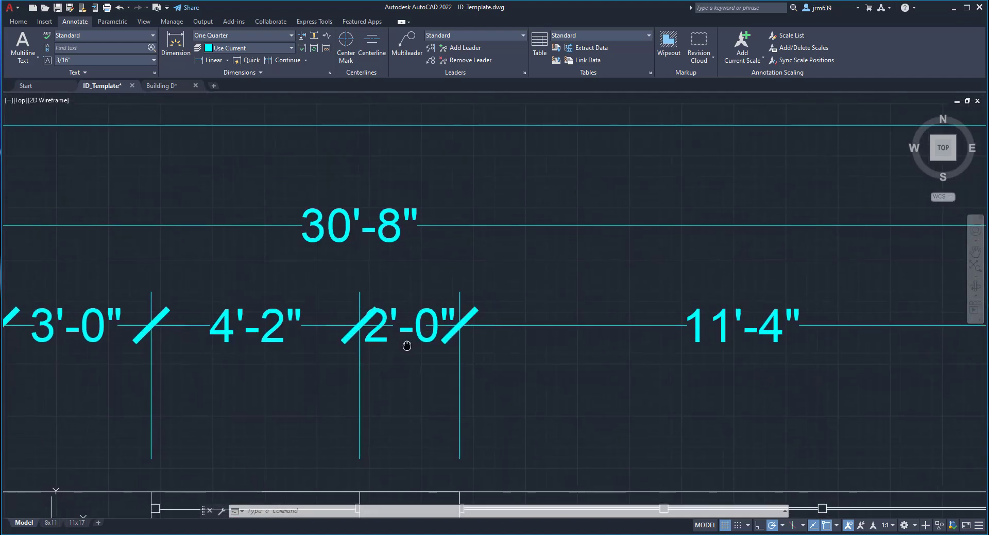
pyautogui.click(426, 338)
pyautogui.rightClick(426, 338)
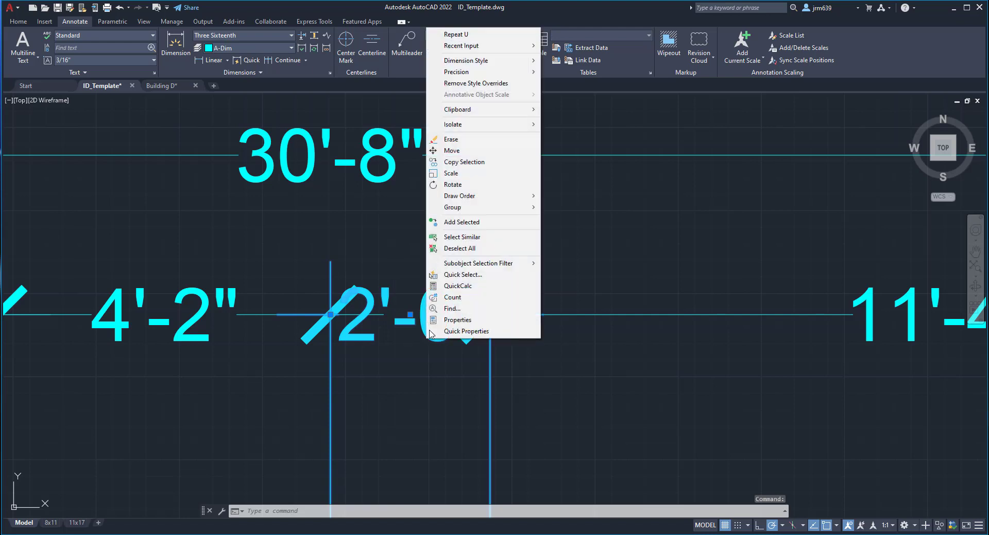
pyautogui.click(457, 321)
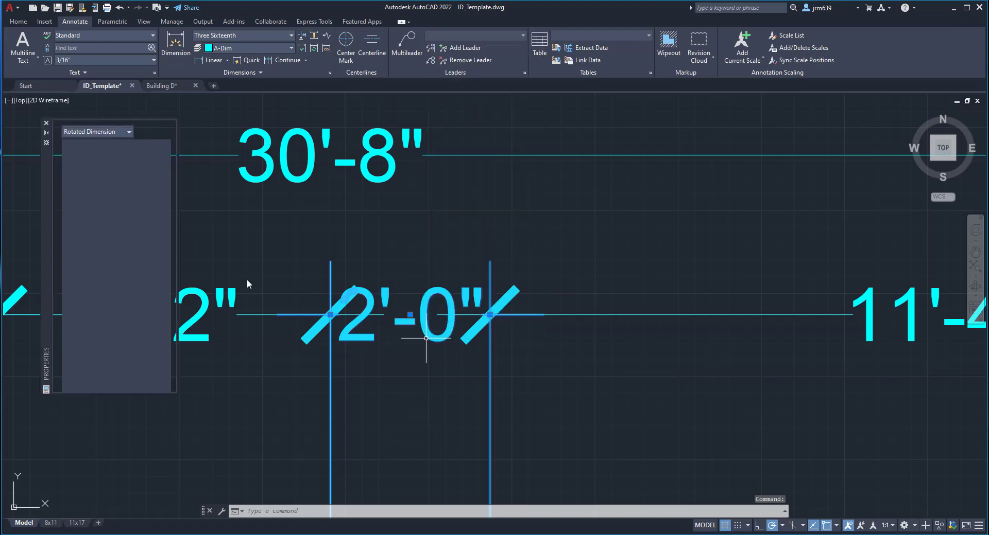
# - Set the 2'-0" dimension's text movement to Move text, add leader, and try to pull its text up off the dimension line
pyautogui.scroll(-8, 119, 338)
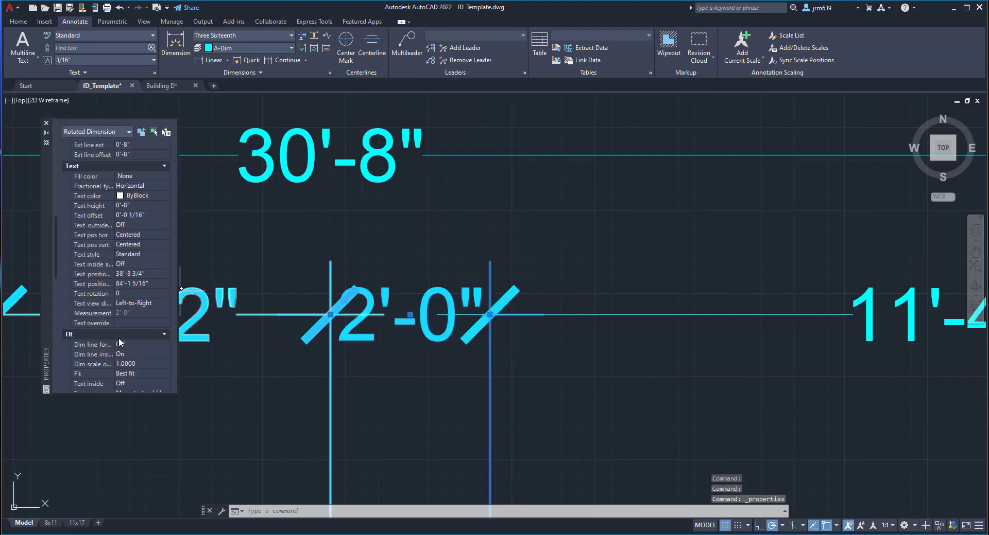
pyautogui.scroll(-4, 118, 339)
pyautogui.click(152, 333)
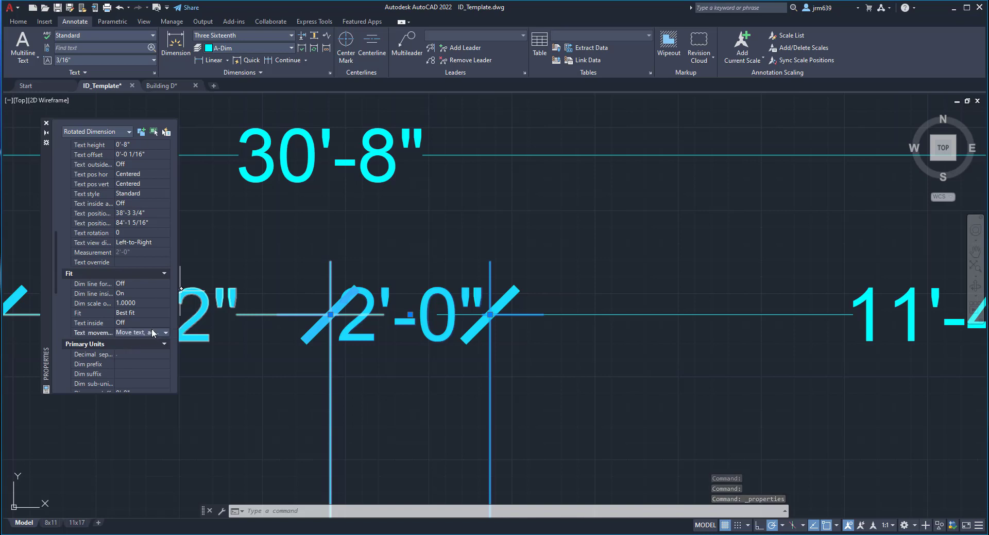
pyautogui.click(164, 334)
pyautogui.click(153, 352)
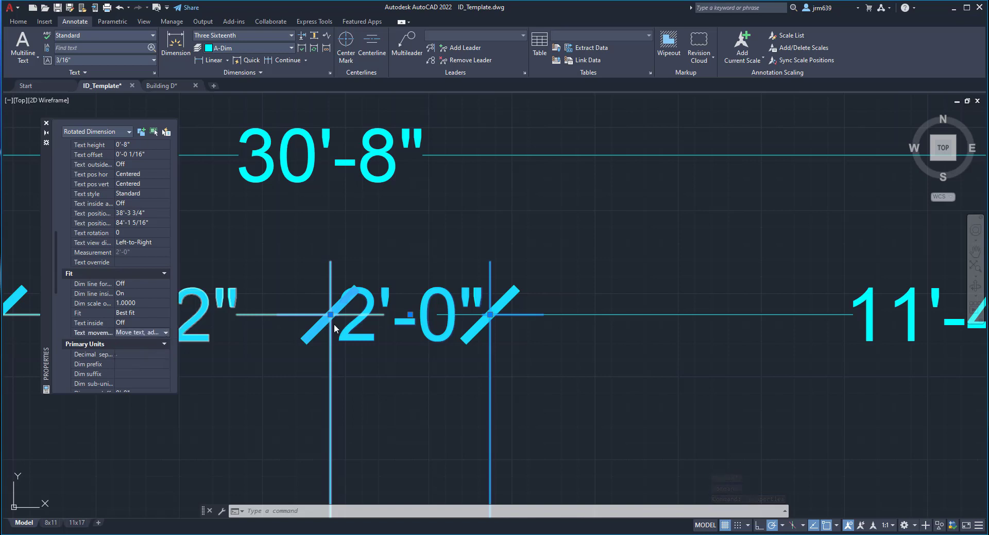
pyautogui.click(410, 315)
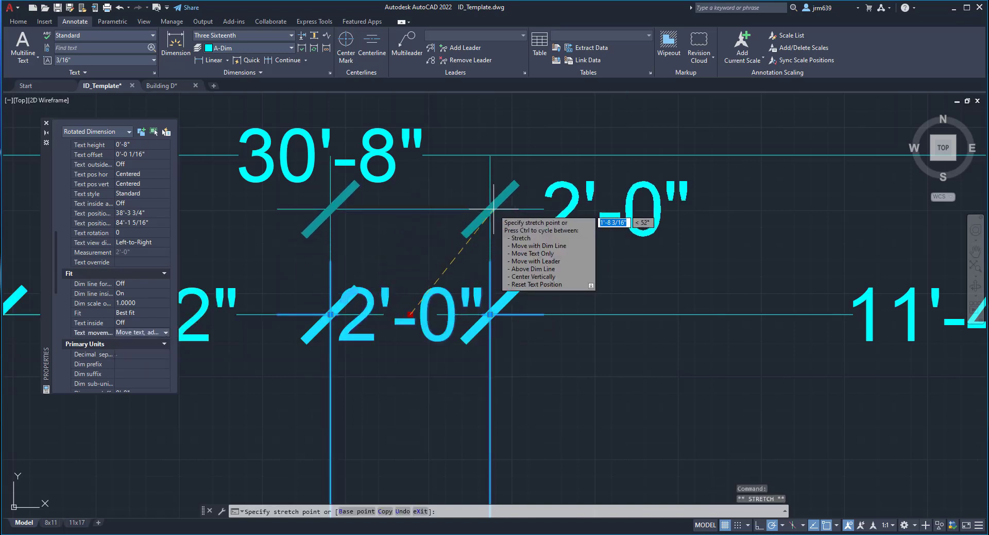
pyautogui.press('Escape')
pyautogui.press('Escape')
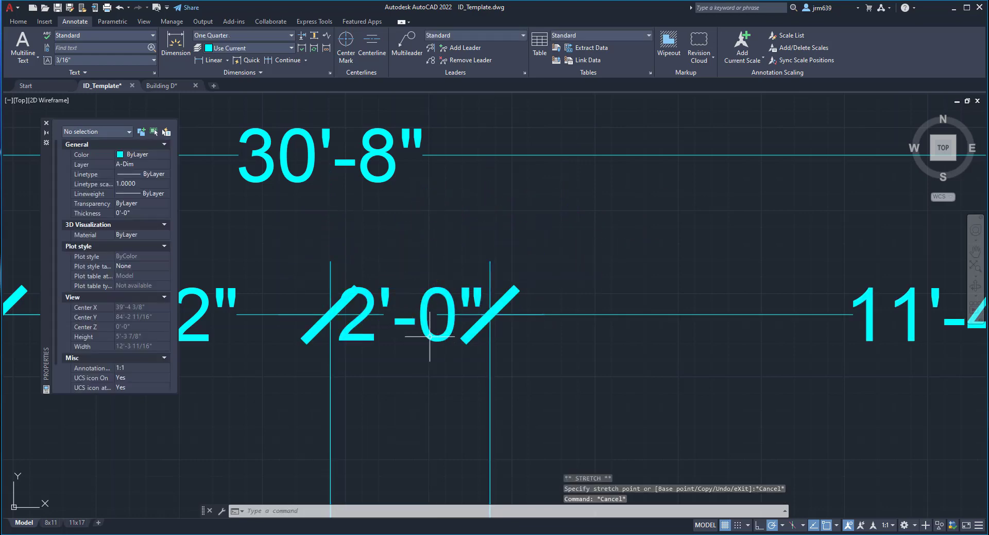
# - Reapply Move text, add leader to the 2'-0" dimension, and try to move its text up beyond the second extension line
pyautogui.click(429, 337)
pyautogui.click(413, 331)
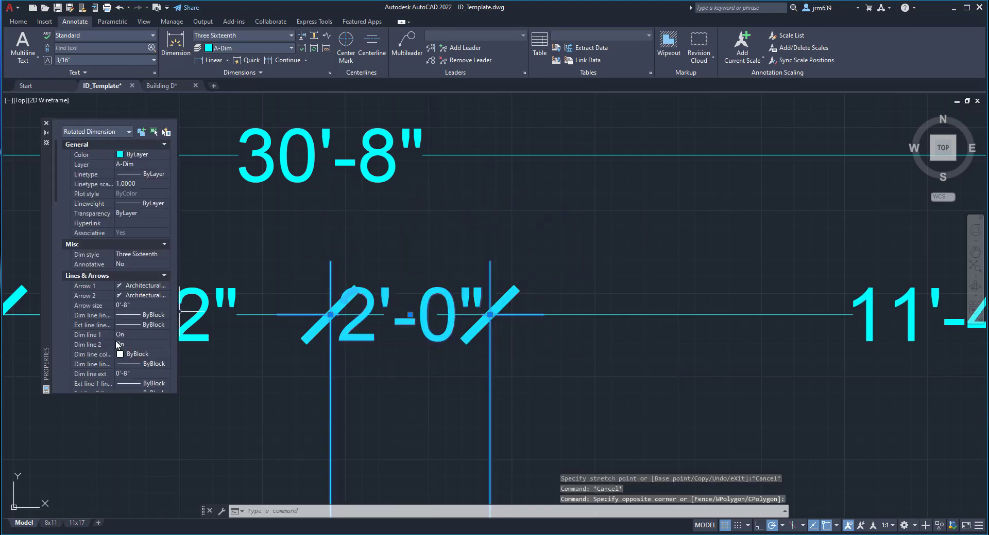
pyautogui.scroll(-10, 116, 342)
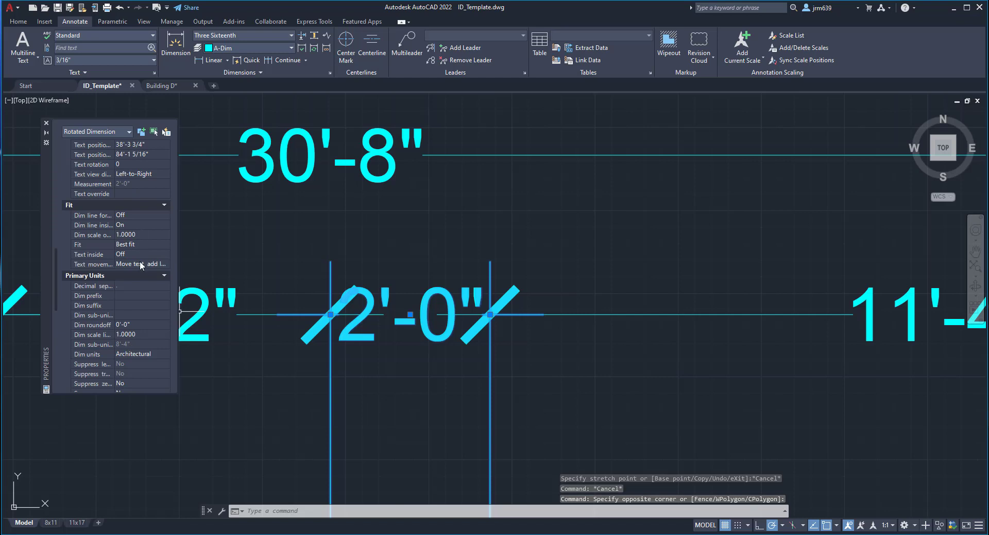
pyautogui.click(132, 264)
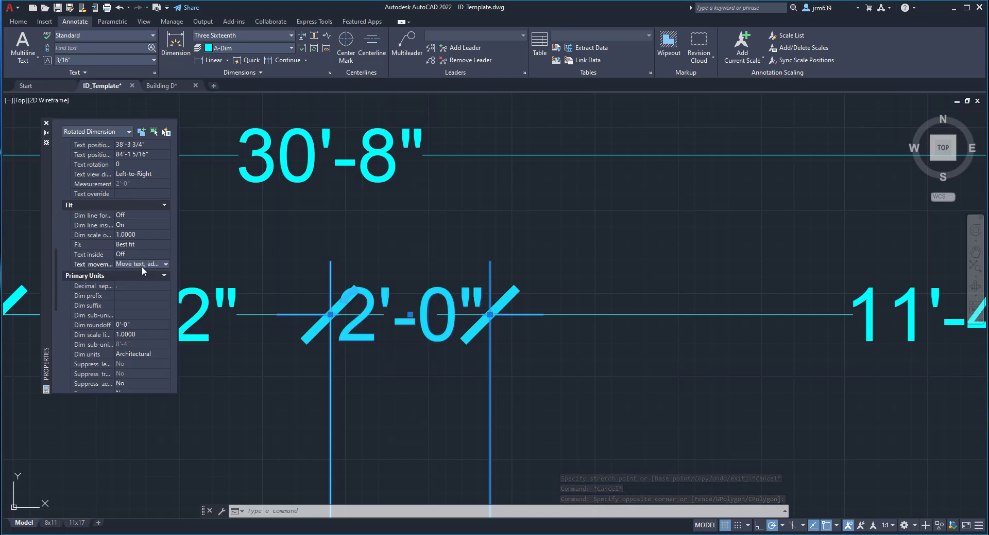
pyautogui.click(142, 266)
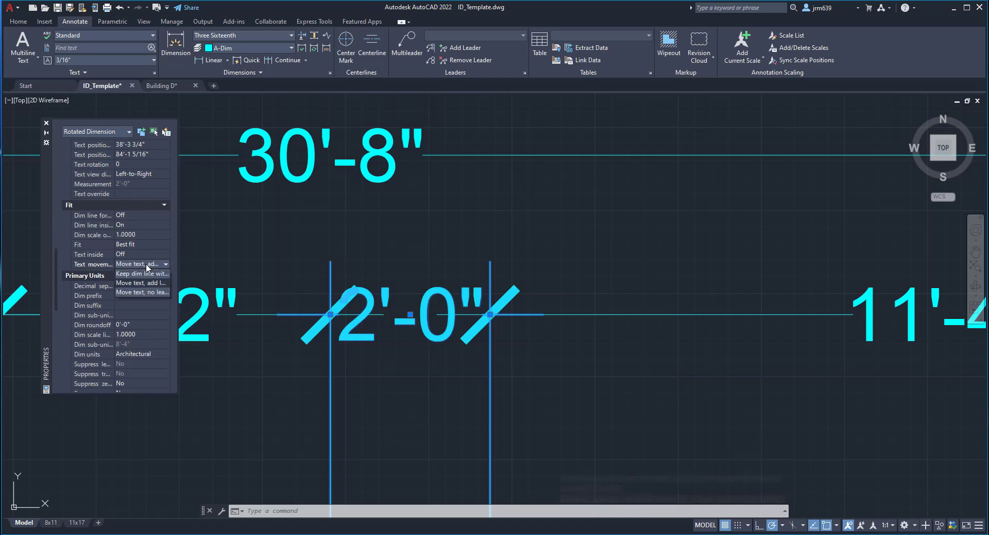
pyautogui.click(411, 312)
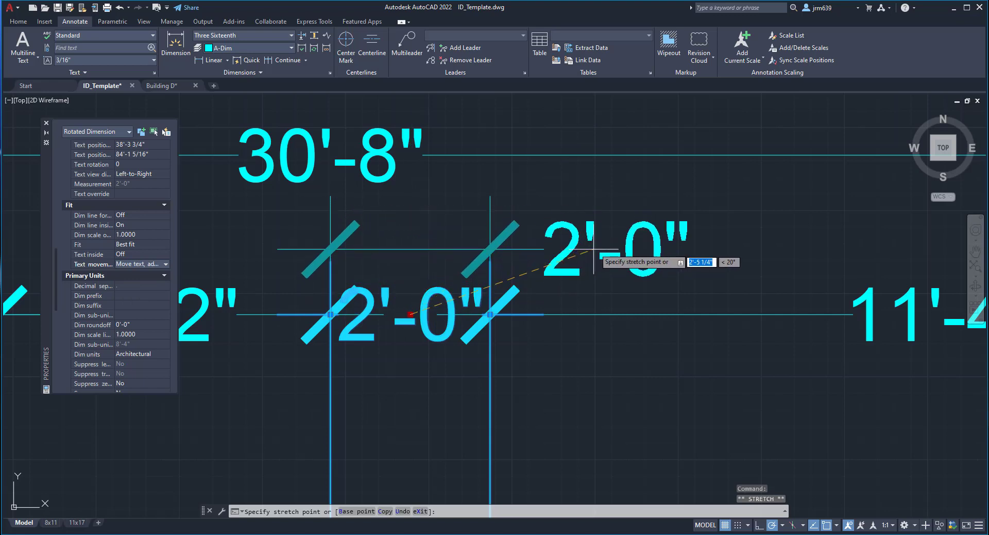
pyautogui.click(650, 245)
pyautogui.click(650, 245)
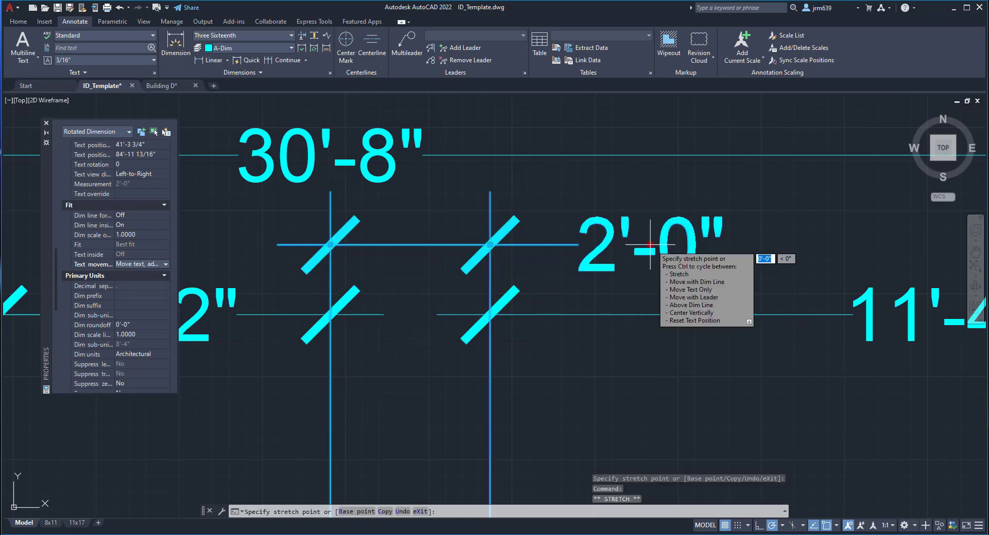
pyautogui.click(429, 260)
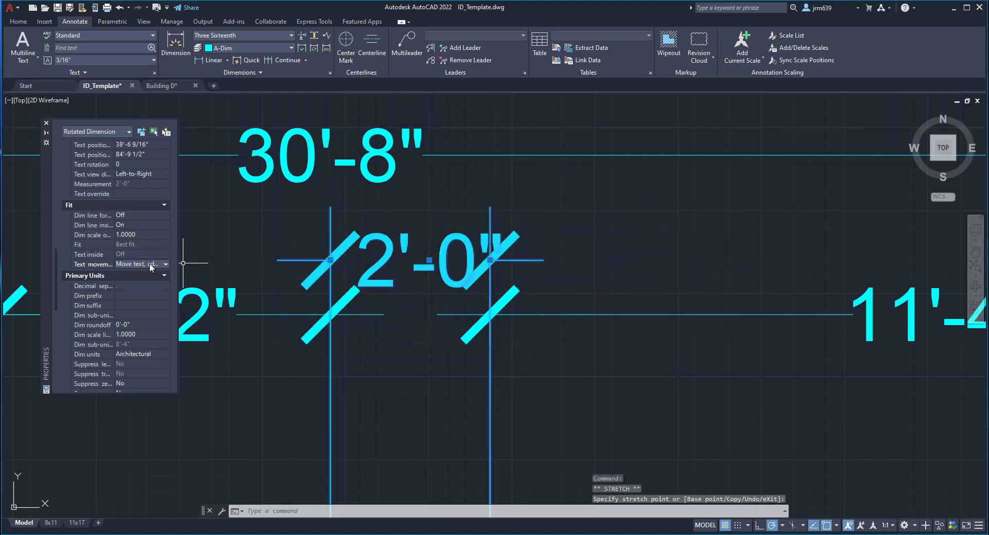
# - Try to stretch the displaced 2'-0" dimension line down into the inner dimension string
pyautogui.click(490, 260)
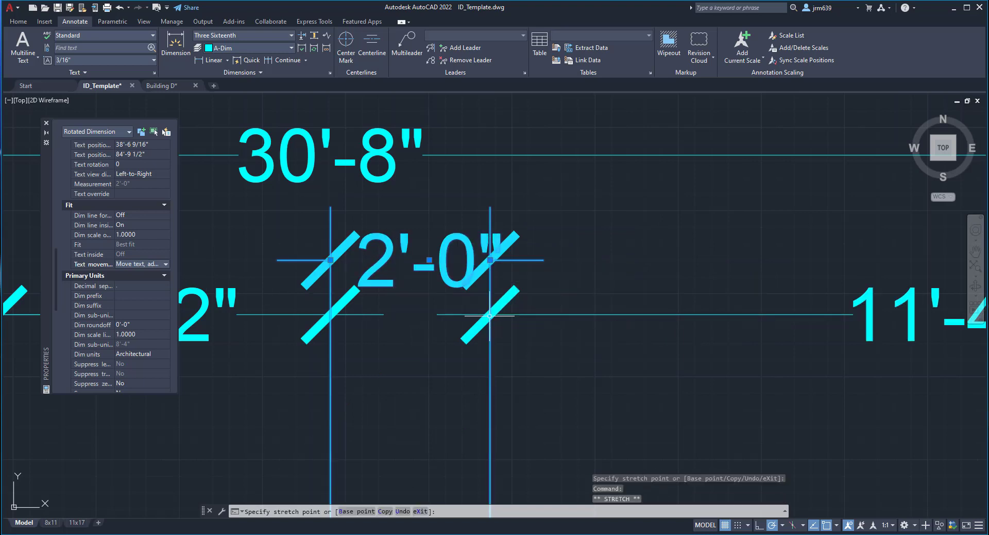
pyautogui.press('Escape')
pyautogui.click(375, 252)
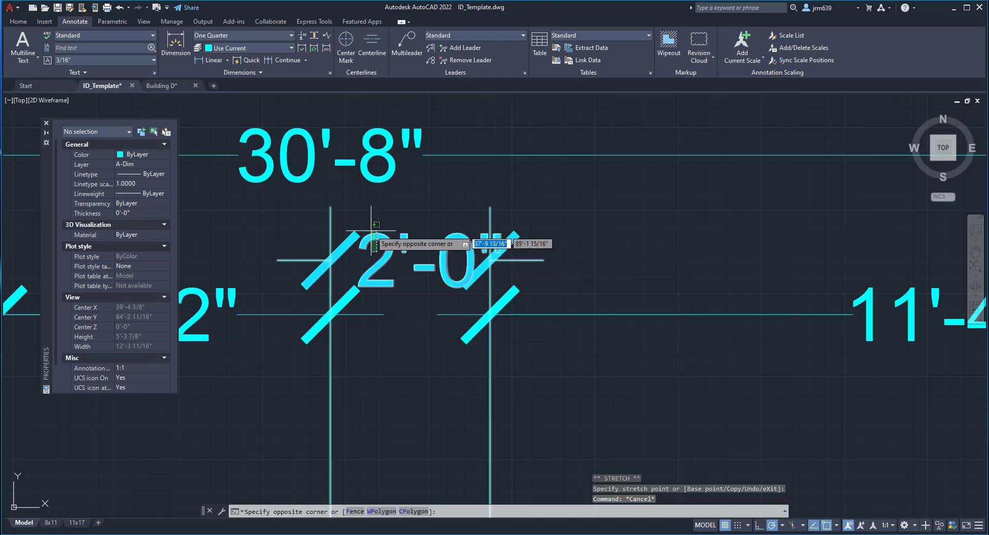
pyautogui.click(371, 230)
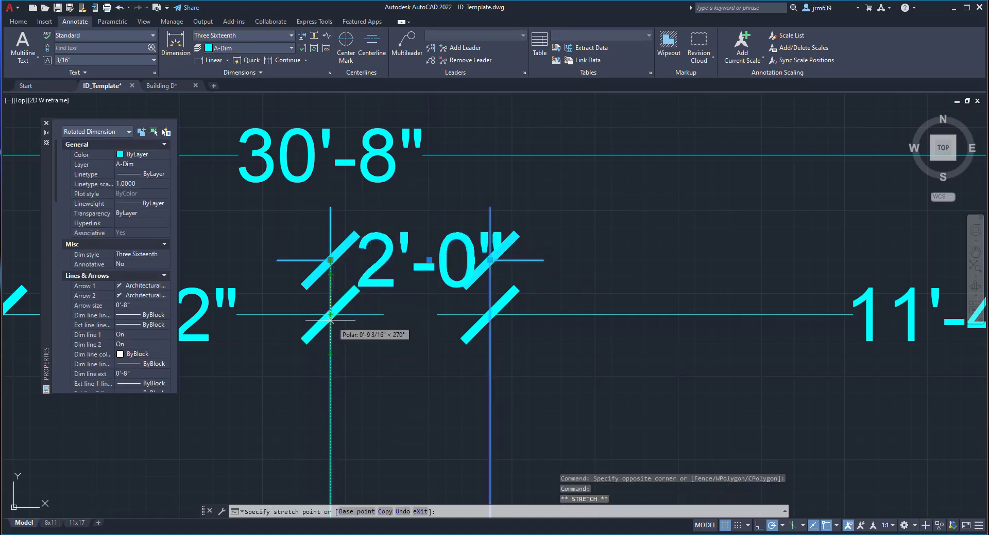
pyautogui.click(330, 260)
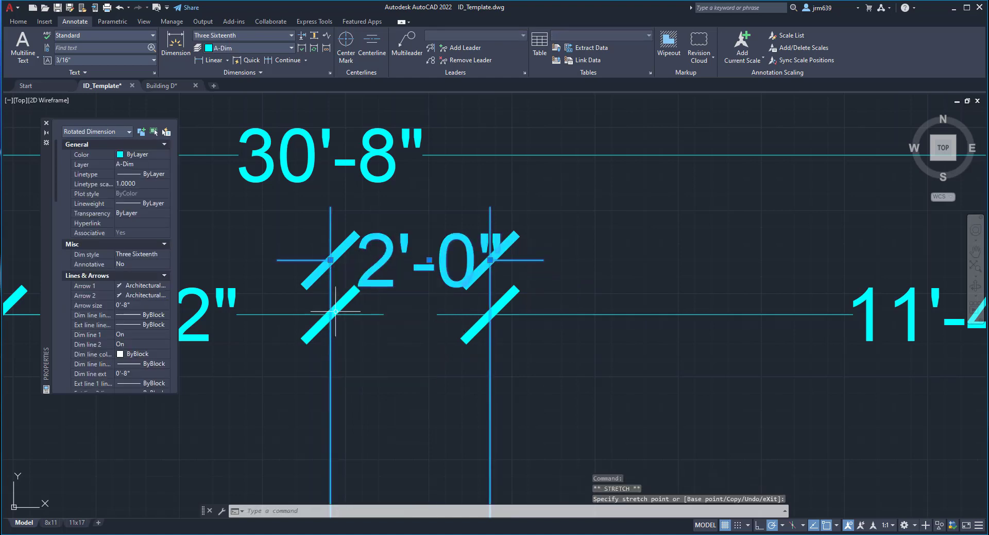
pyautogui.click(490, 260)
pyautogui.click(490, 315)
pyautogui.press('Escape')
# - Delete the displaced 2'-0" dimension and dimension the wall between the second and third windows again, in line with the inner string
pyautogui.scroll(-2, 530, 241)
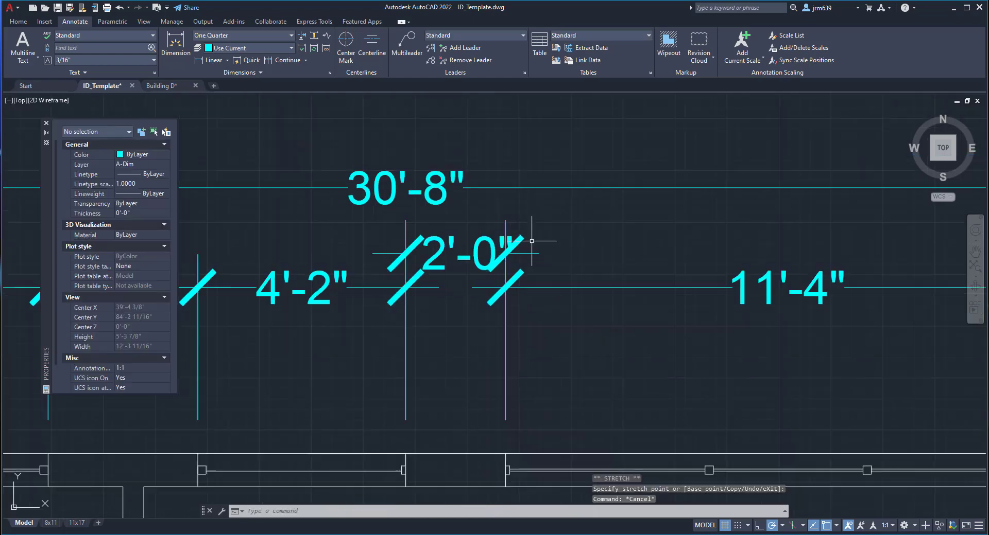
pyautogui.scroll(-2, 531, 240)
pyautogui.click(474, 248)
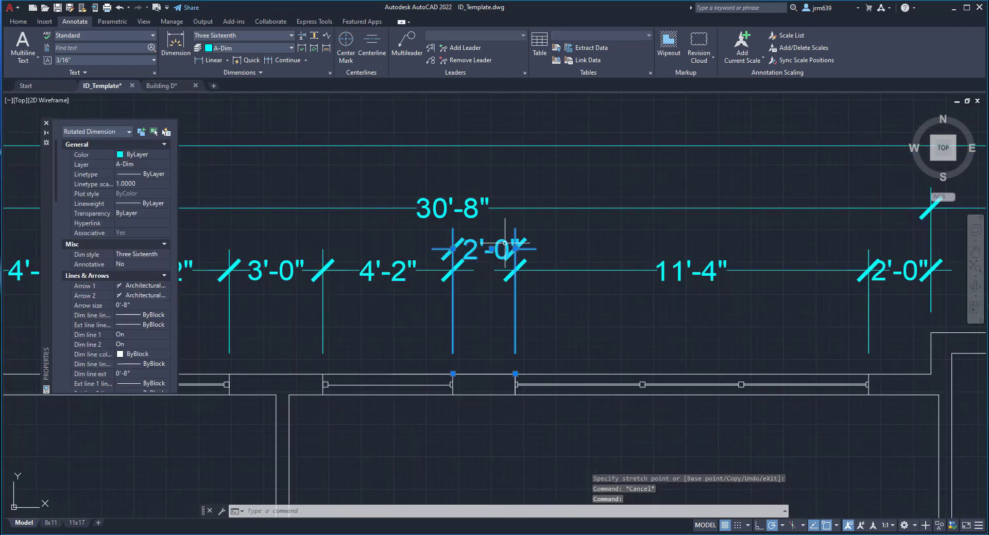
pyautogui.press('Delete')
pyautogui.click(175, 40)
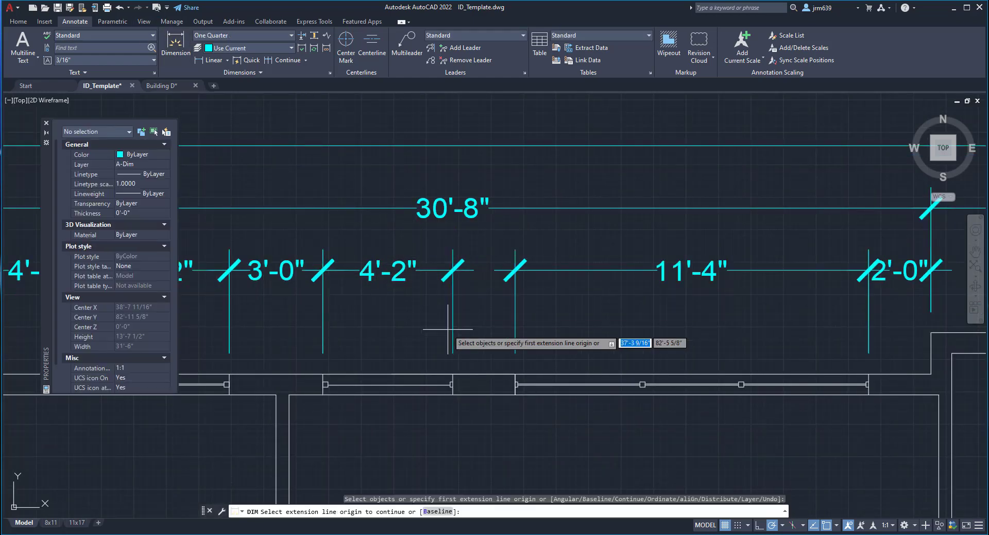
pyautogui.click(452, 374)
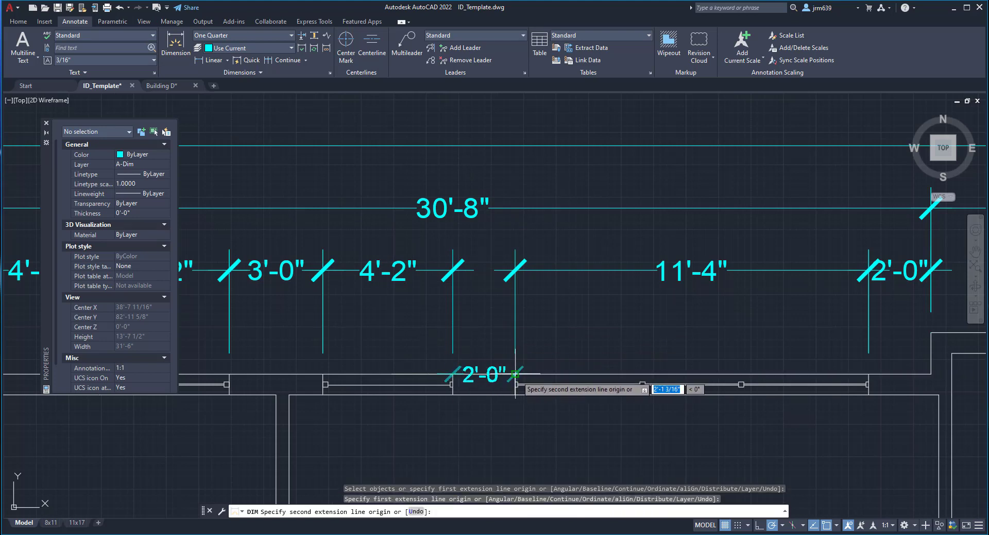
pyautogui.click(515, 374)
pyautogui.click(515, 271)
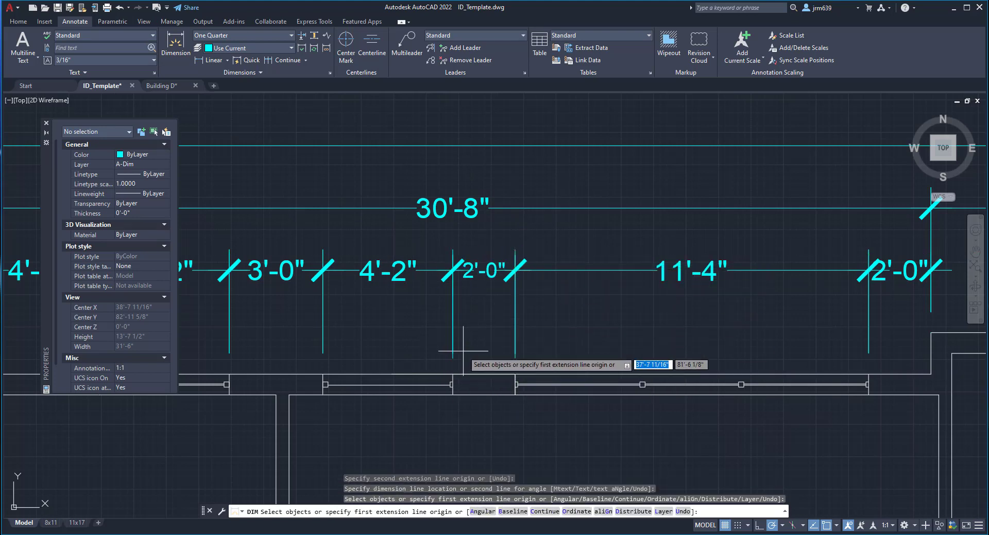
pyautogui.press('Return')
# - Apply the Three Sixteenth dimension style to the new dimension between the second and third windows
pyautogui.click(487, 274)
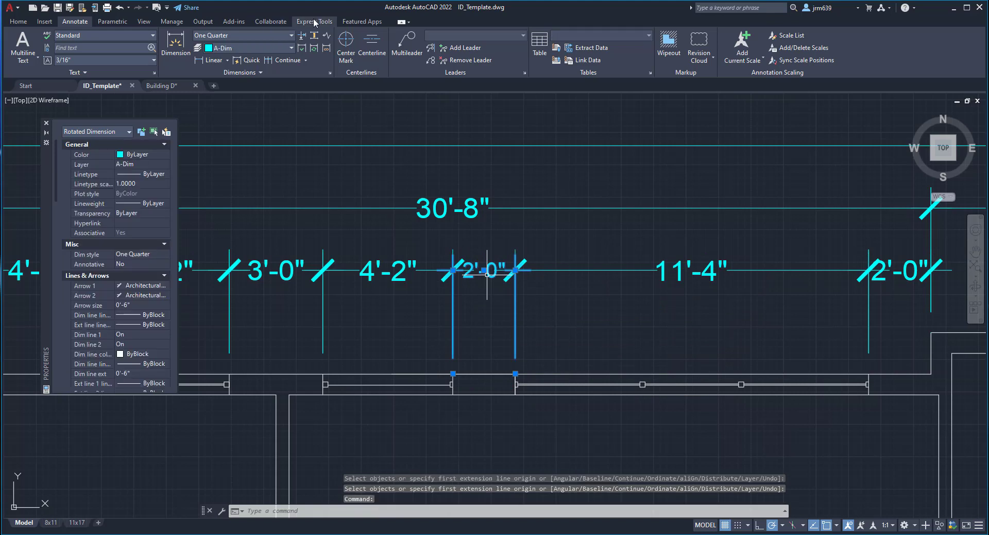
pyautogui.click(283, 35)
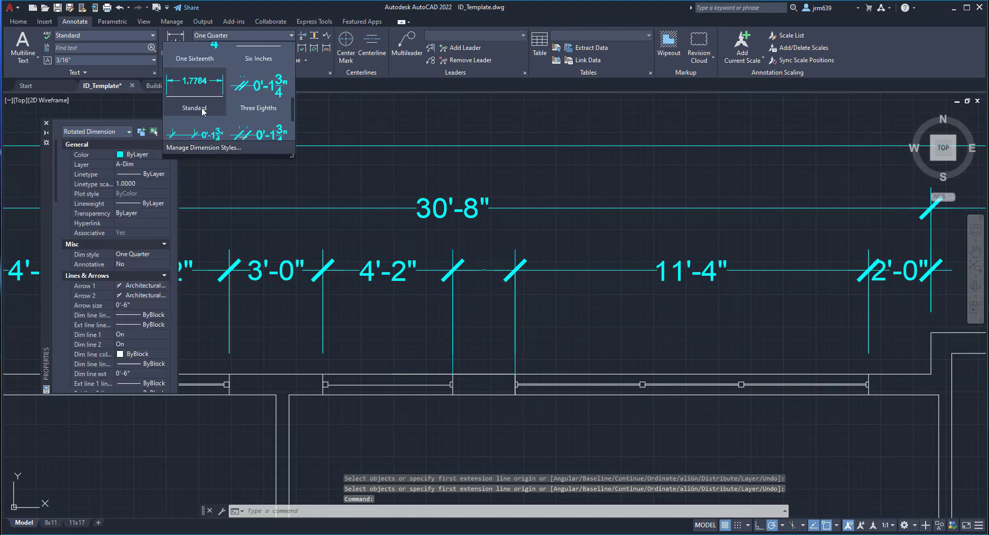
pyautogui.press('Escape')
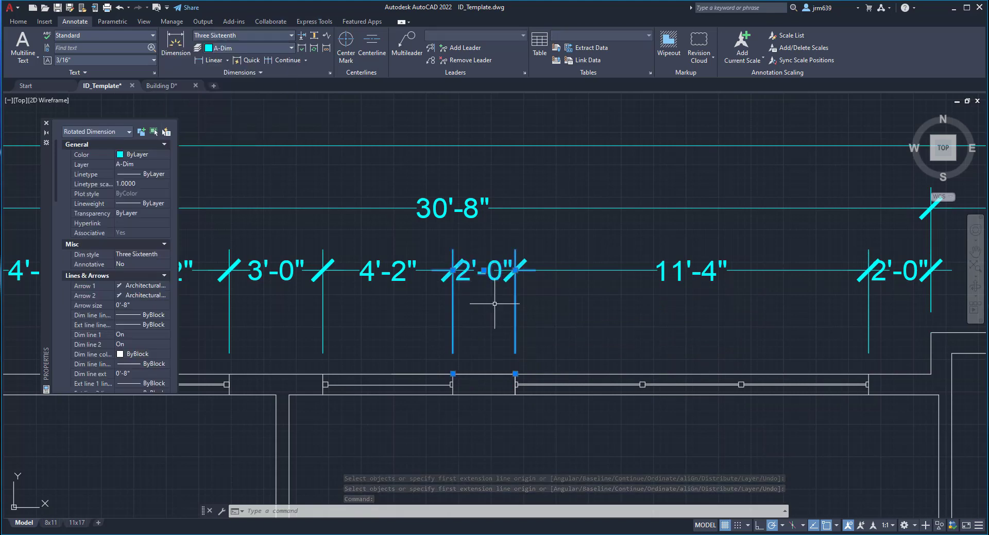
# - Set the new dimension's text movement to Move text, add leader, and place its text just above the inner string
pyautogui.click(494, 283)
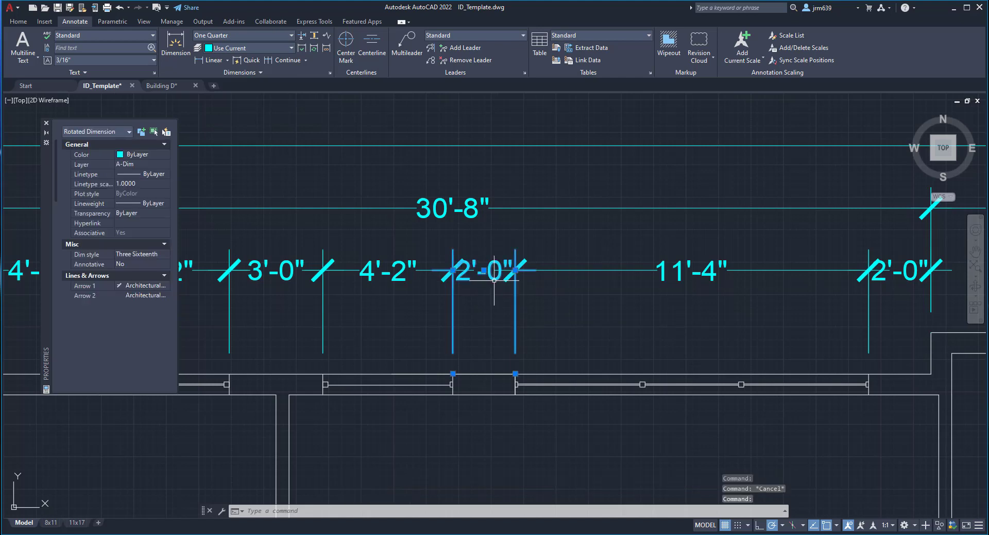
pyautogui.scroll(-5, 142, 289)
pyautogui.scroll(-4, 140, 301)
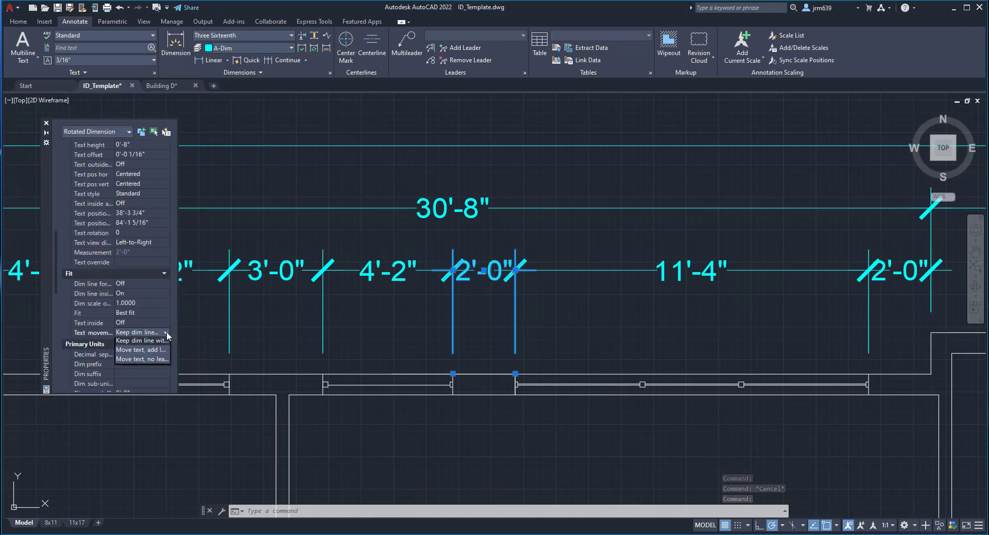
pyautogui.click(483, 270)
pyautogui.click(497, 235)
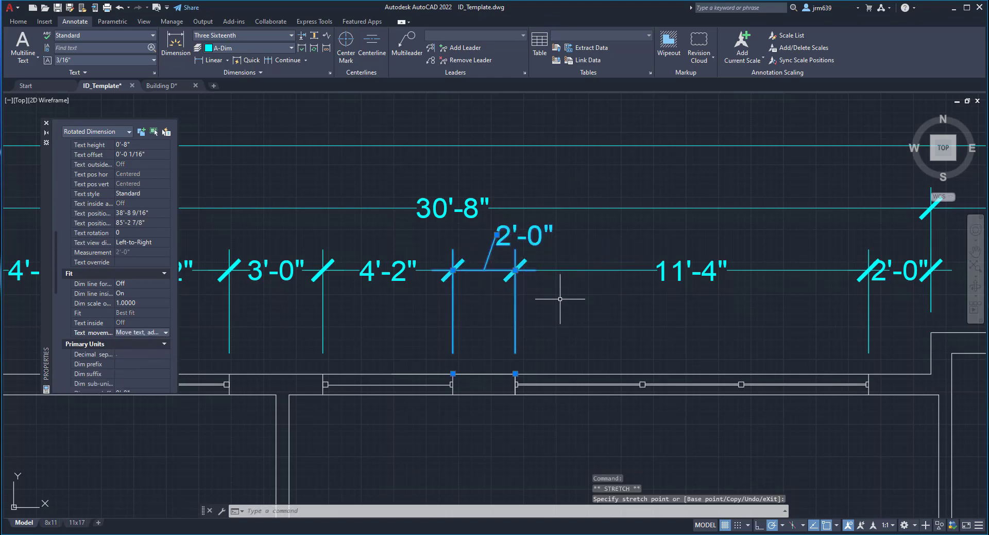
pyautogui.press('Escape')
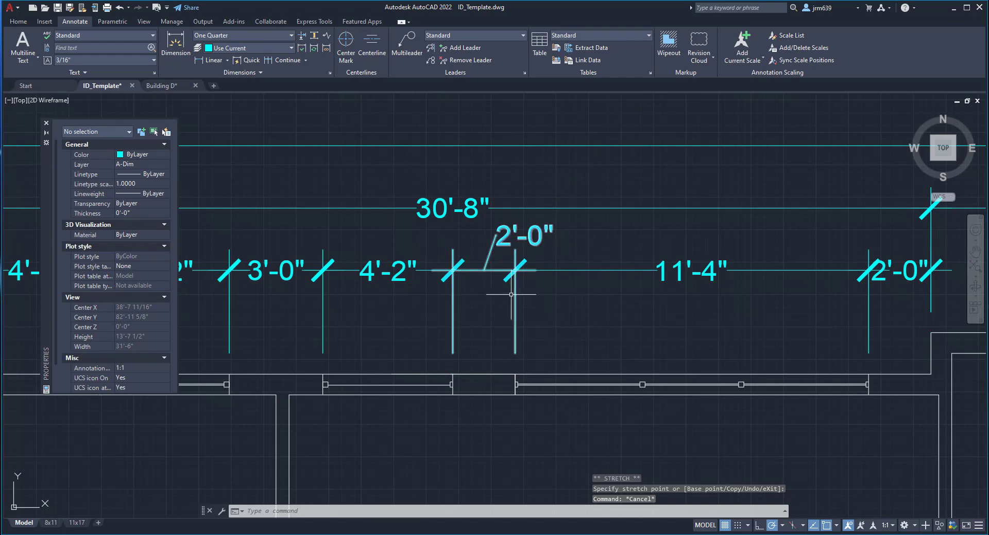
pyautogui.scroll(-2, 508, 308)
pyautogui.moveTo(567, 342); pyautogui.dragTo(625, 342, button='middle')
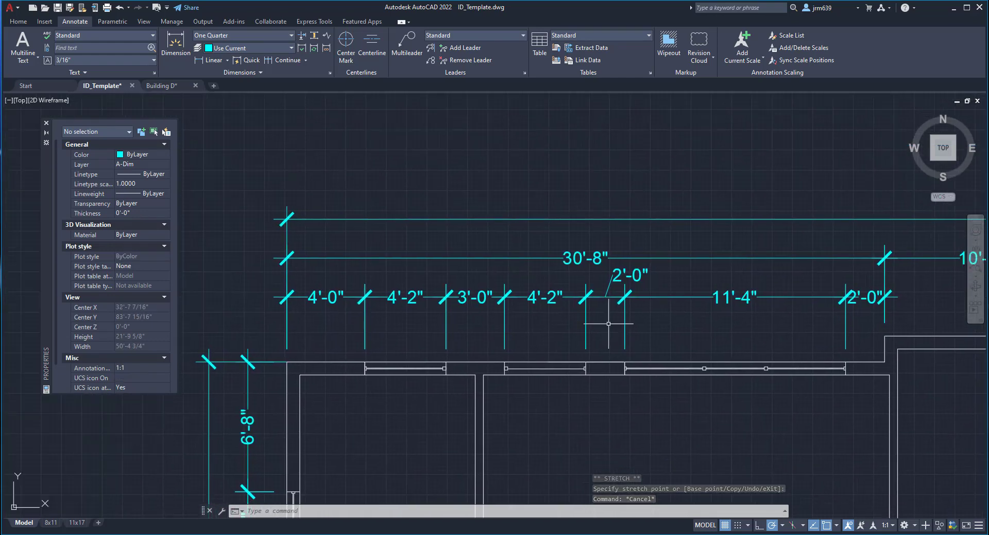
pyautogui.scroll(2, 638, 282)
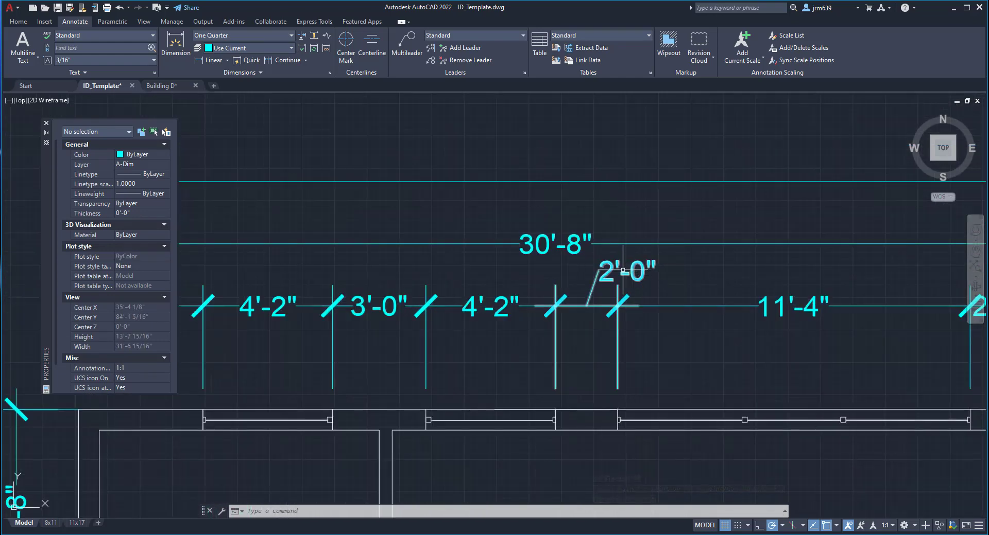
pyautogui.scroll(-3, 592, 263)
pyautogui.scroll(1, 490, 313)
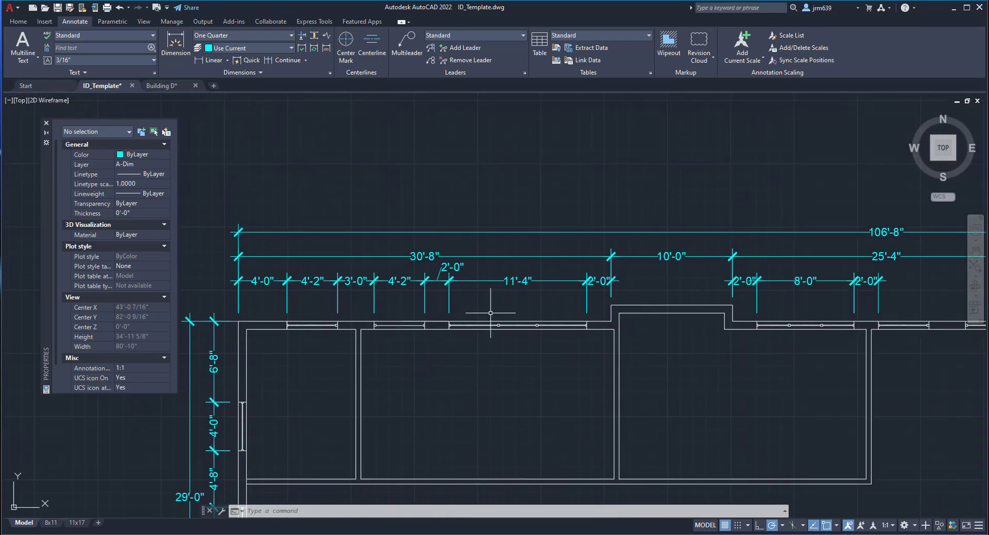
# - Make Three Sixteenth the current dimension style
pyautogui.scroll(4, 592, 289)
pyautogui.scroll(-4, 592, 277)
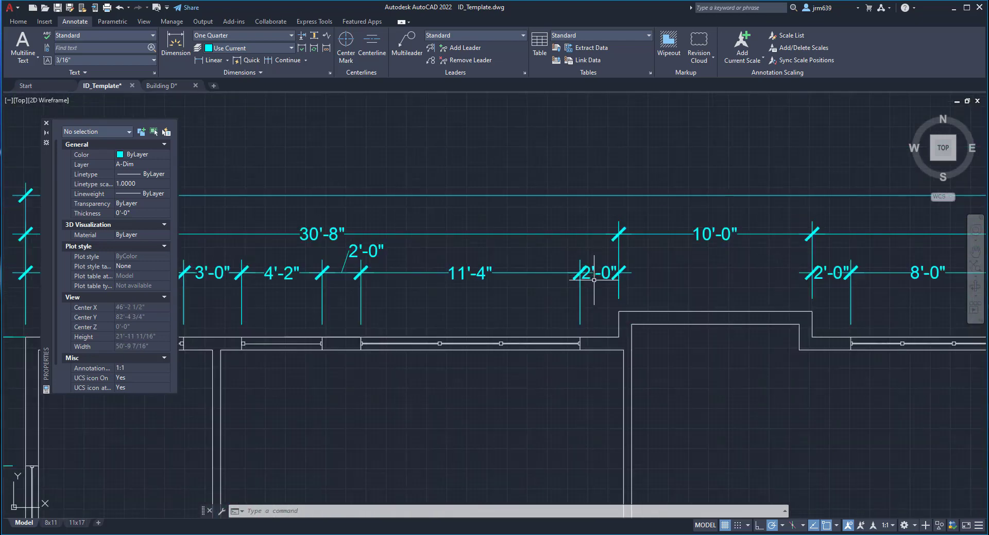
pyautogui.scroll(2, 404, 282)
pyautogui.scroll(-2, 663, 278)
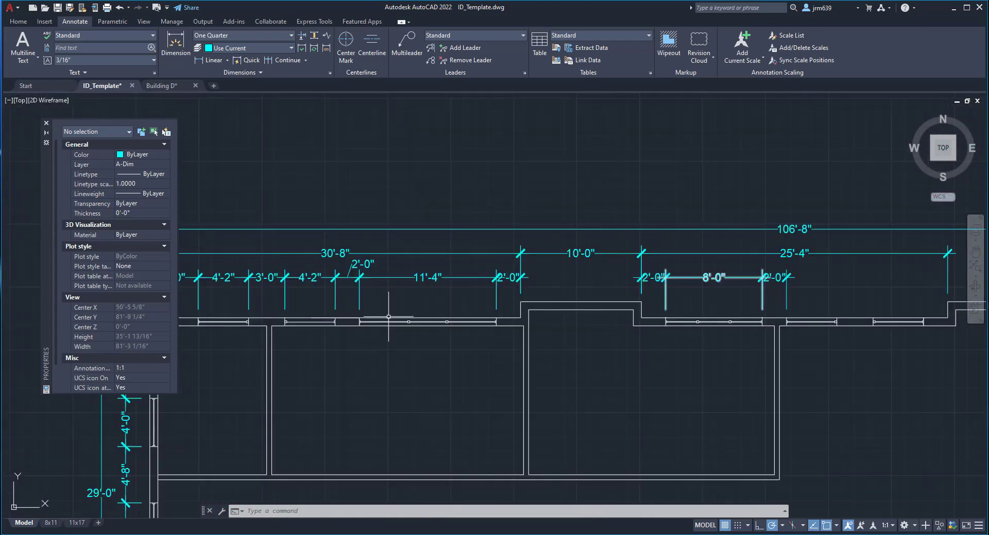
pyautogui.moveTo(309, 324)
pyautogui.mouseDown(button='middle')
pyautogui.moveTo(609, 328)
pyautogui.moveTo(609, 265)
pyautogui.moveTo(461, 312)
pyautogui.moveTo(467, 273)
pyautogui.moveTo(511, 267)
pyautogui.mouseUp(button='middle')
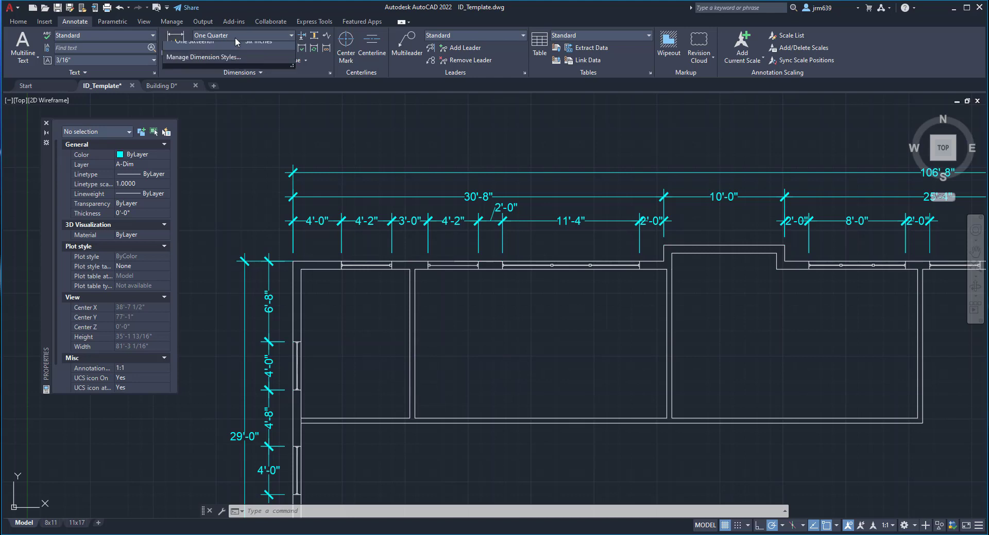
pyautogui.click(190, 120)
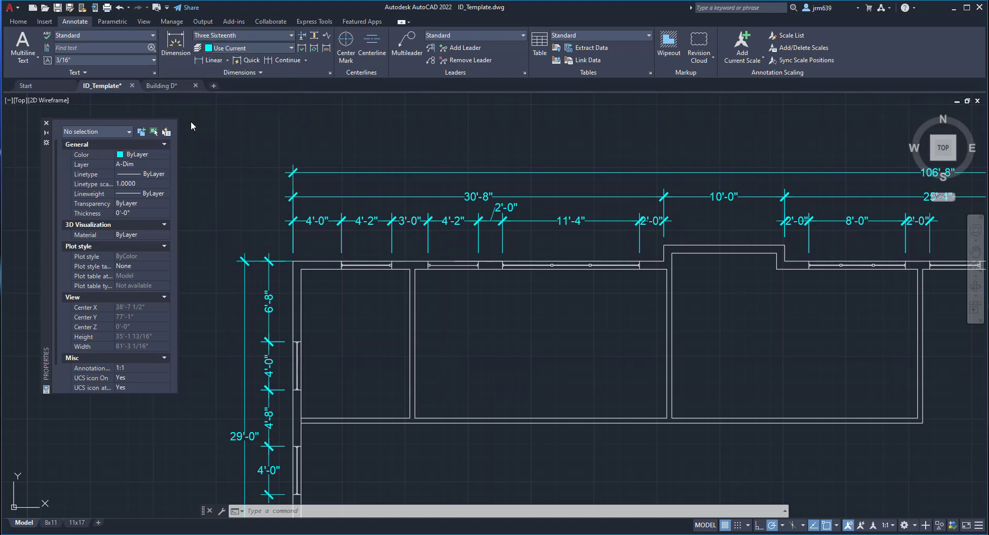
# - Dimension the upper-left room's width from the exterior wall's inner face to the far face of the first interior partition
pyautogui.click(179, 47)
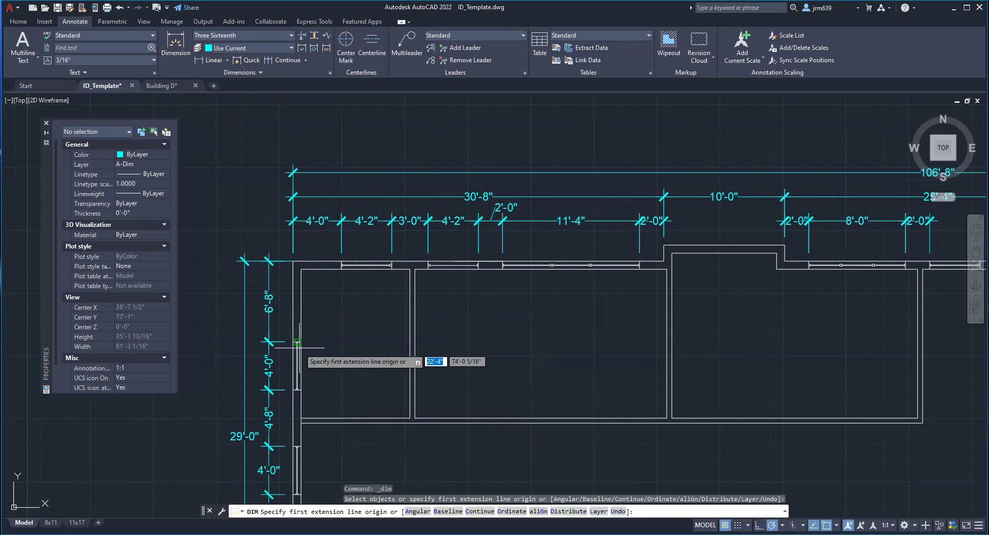
pyautogui.scroll(3, 301, 347)
pyautogui.moveTo(384, 350); pyautogui.dragTo(343, 422, button='middle')
pyautogui.scroll(-3, 289, 395)
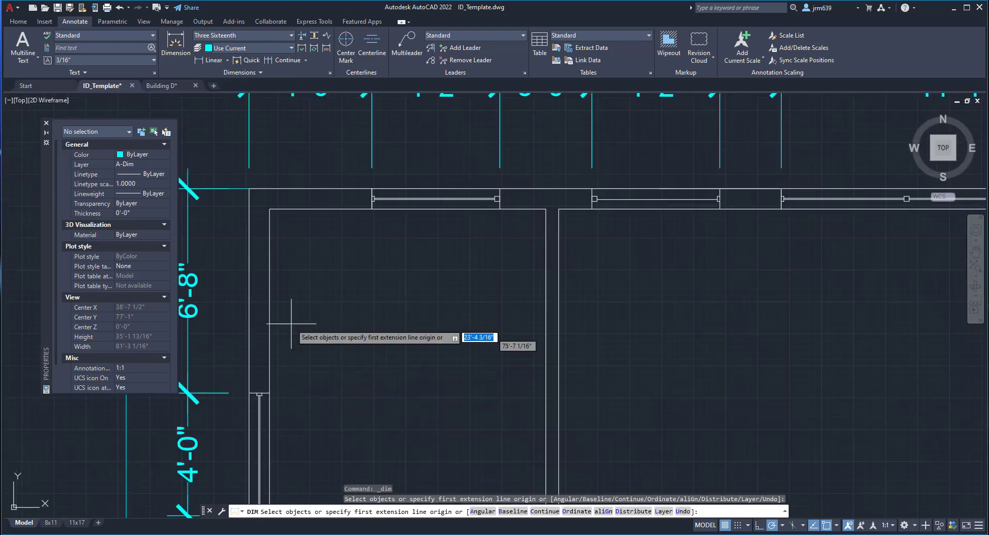
pyautogui.scroll(-1, 286, 206)
pyautogui.scroll(3, 268, 332)
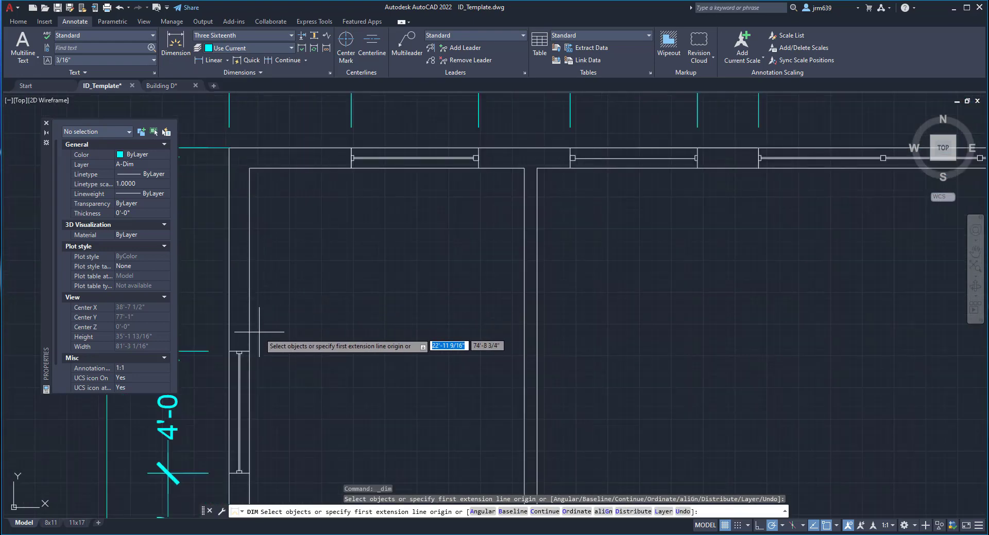
pyautogui.click(249, 350)
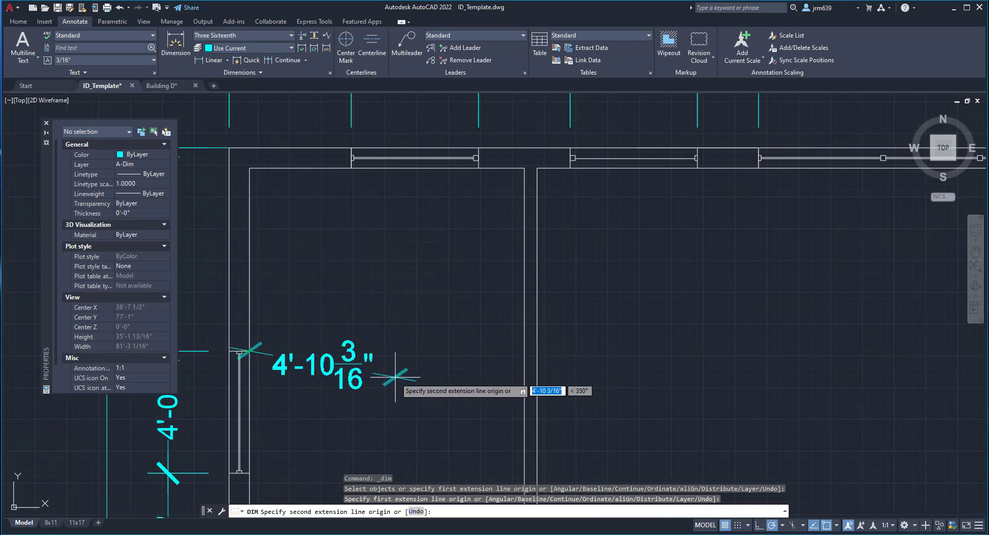
pyautogui.click(536, 352)
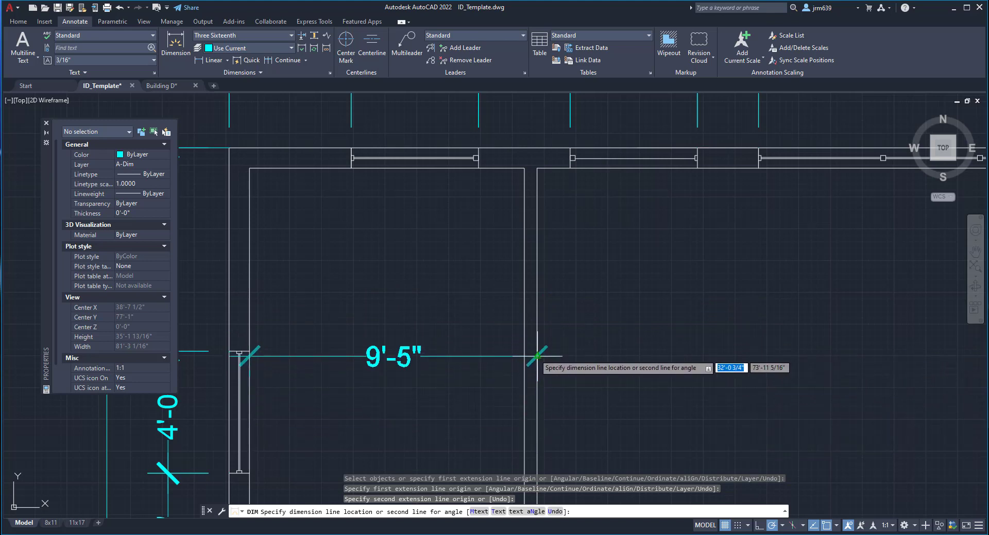
pyautogui.click(536, 356)
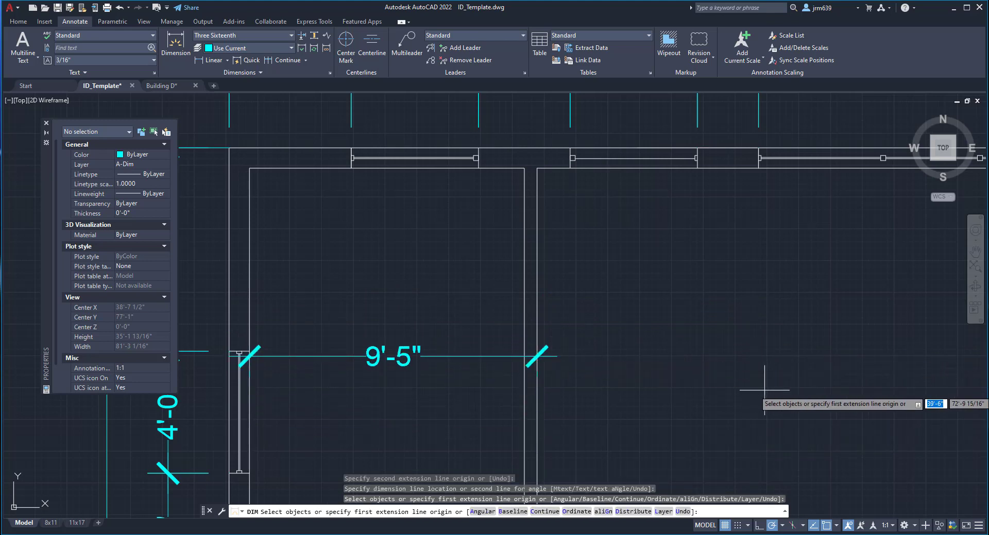
pyautogui.moveTo(764, 392); pyautogui.dragTo(631, 375, button='middle')
pyautogui.click(401, 340)
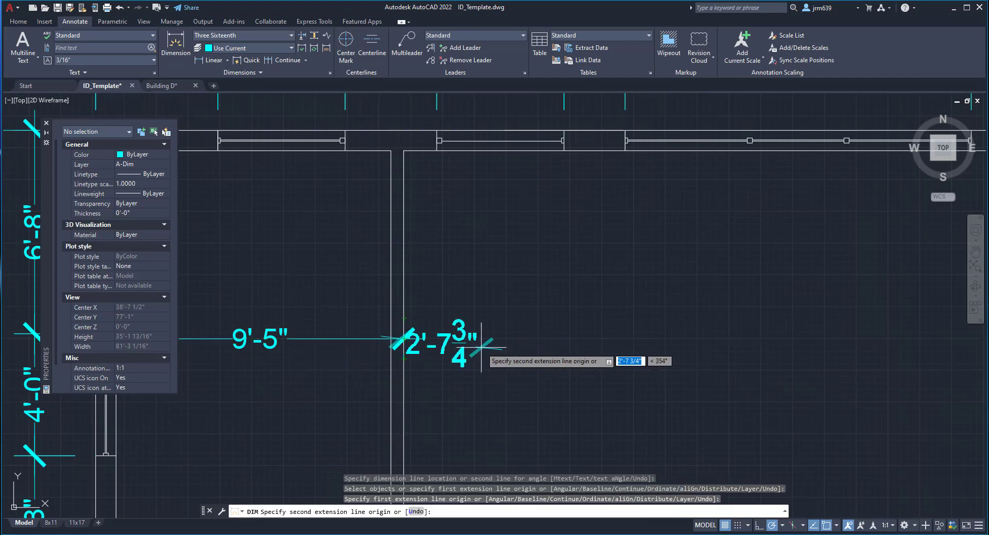
pyautogui.press('Escape')
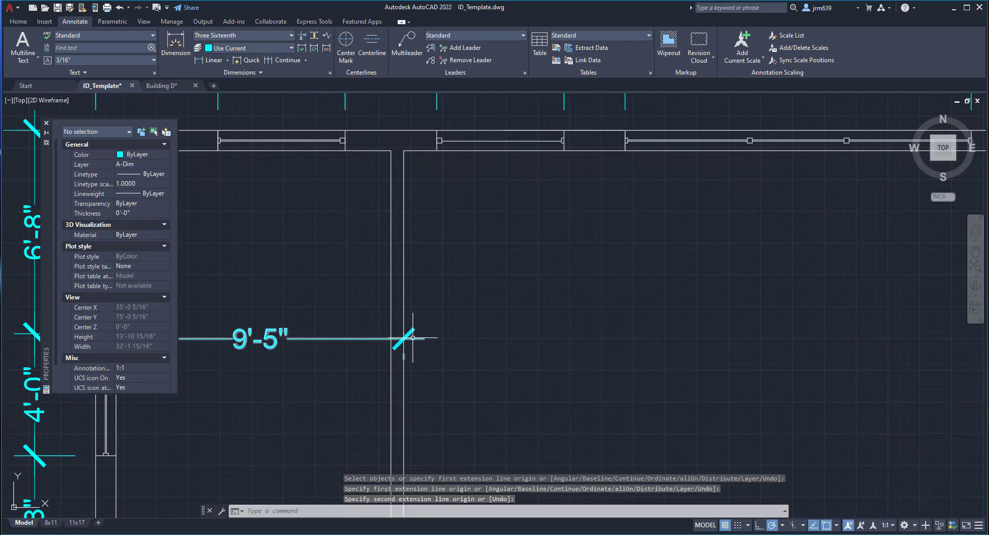
pyautogui.click(180, 38)
pyautogui.click(403, 340)
pyautogui.scroll(-3, 417, 339)
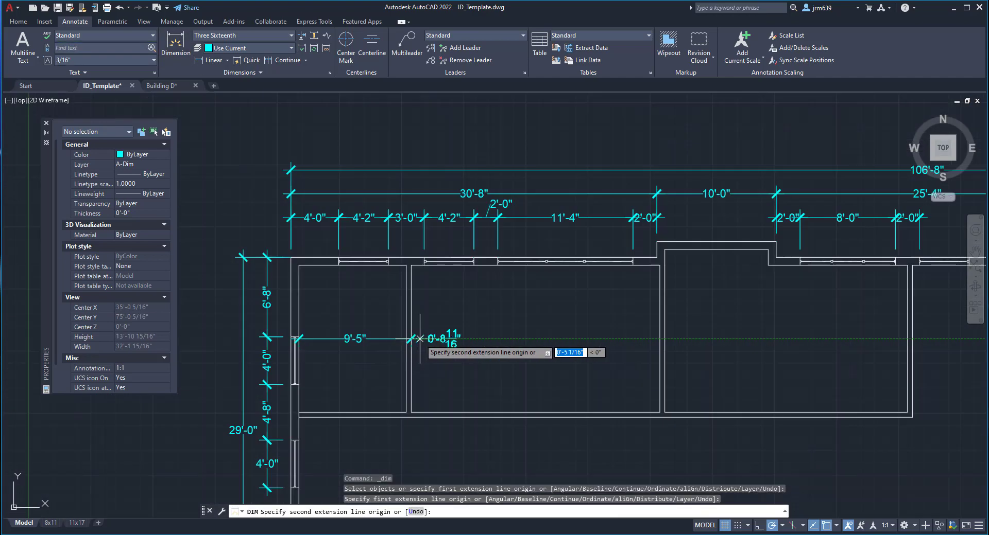
pyautogui.scroll(5, 691, 342)
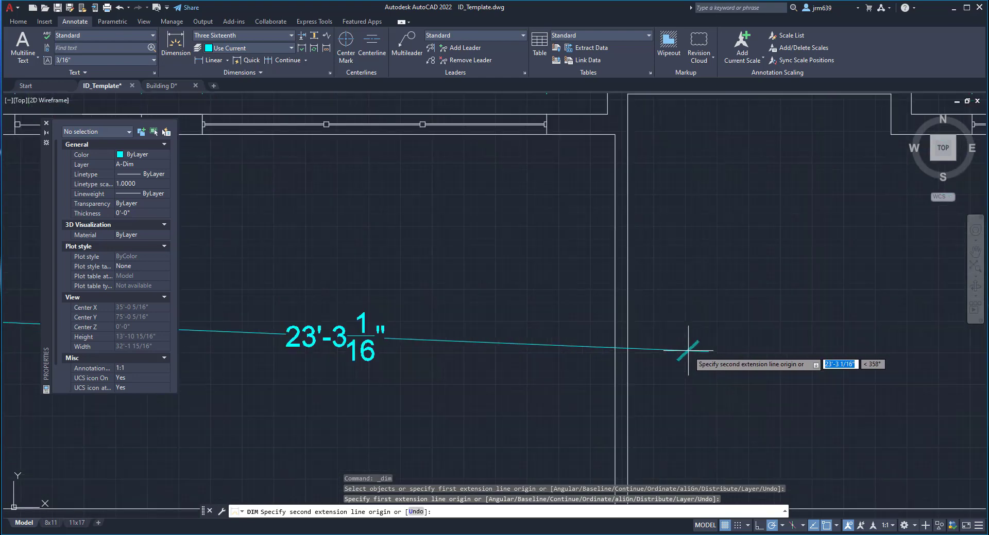
pyautogui.click(628, 321)
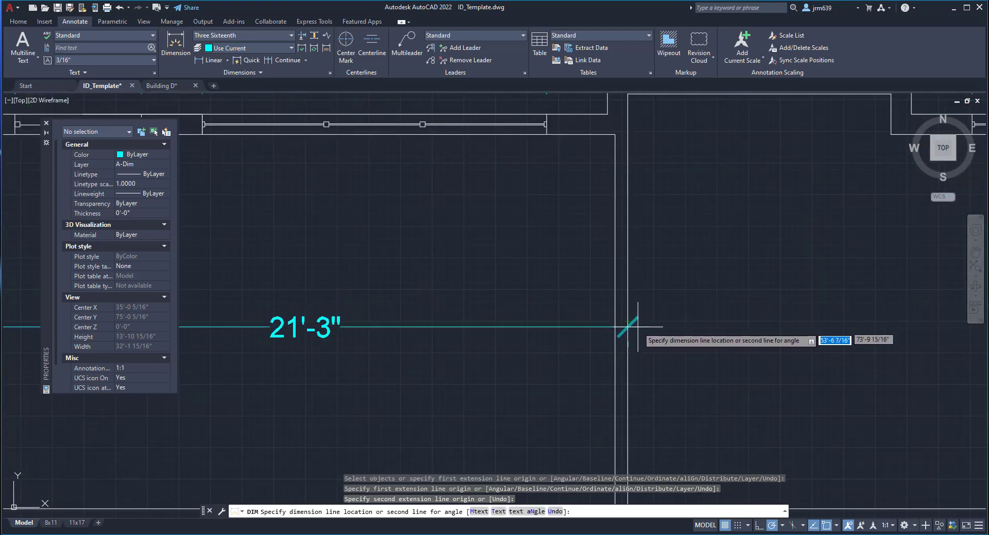
pyautogui.press('Escape')
pyautogui.click(183, 38)
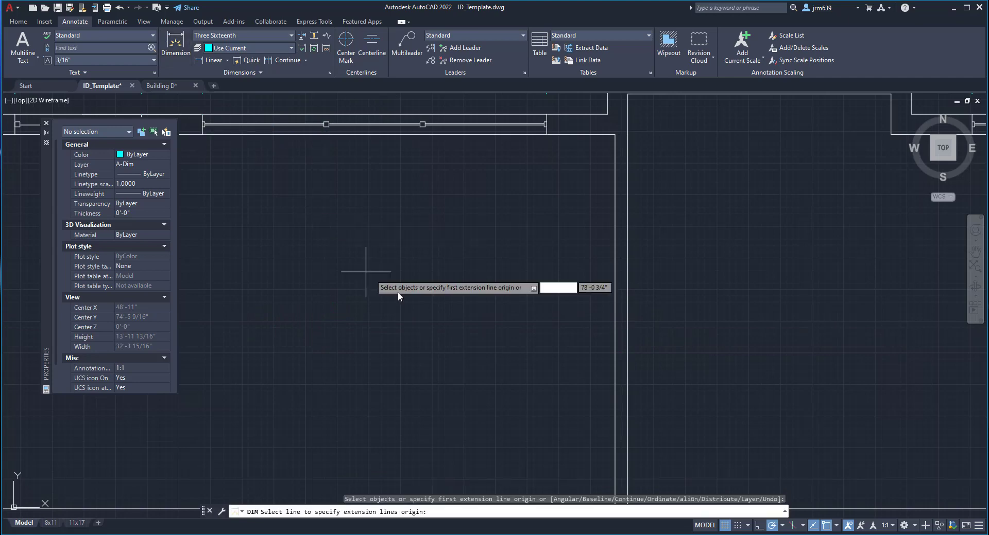
pyautogui.scroll(-5, 635, 307)
pyautogui.scroll(8, 347, 299)
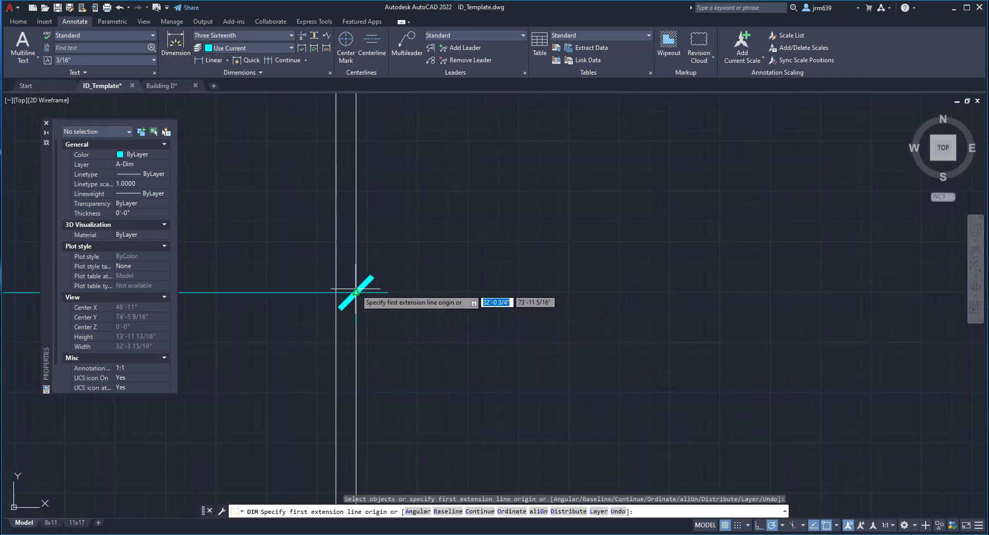
pyautogui.scroll(-10, 356, 292)
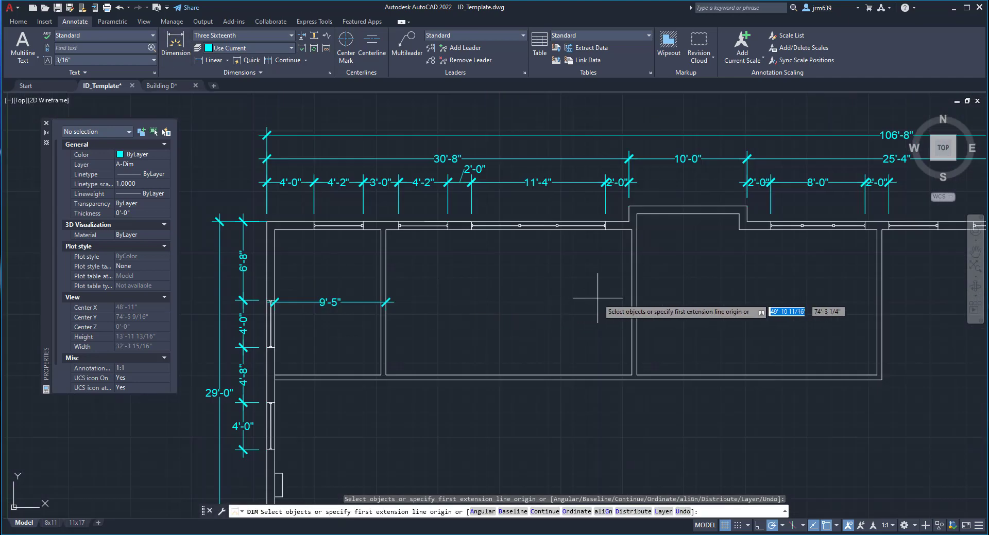
# - Dimension from the first partition's right face to the second partition's right face, in line with the 9'-5" dimension
pyautogui.click(176, 41)
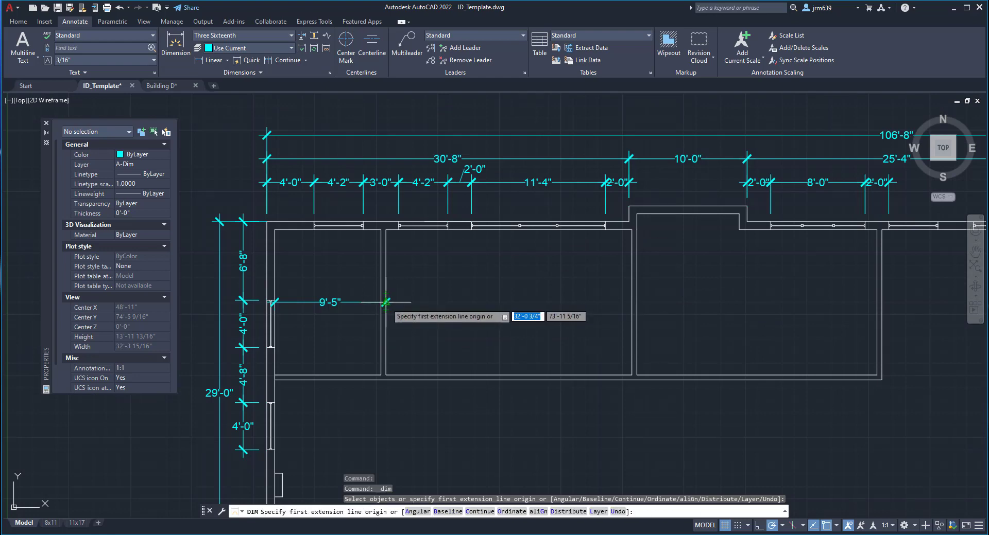
pyautogui.click(386, 302)
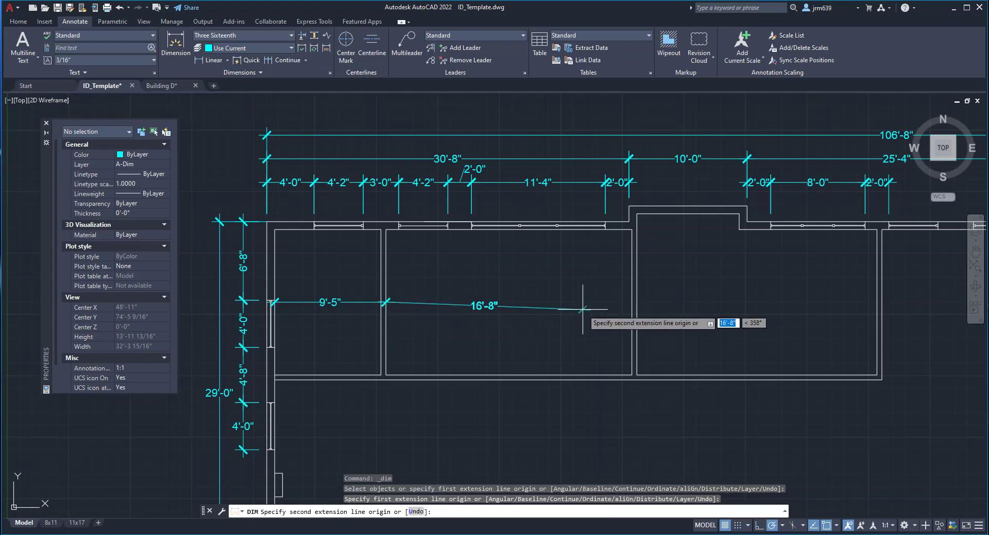
pyautogui.click(637, 302)
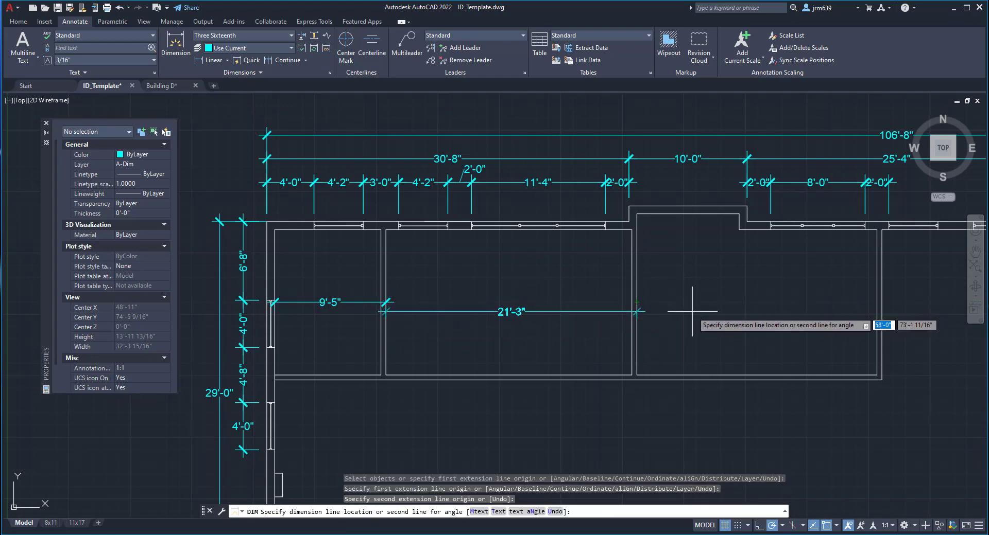
pyautogui.click(637, 302)
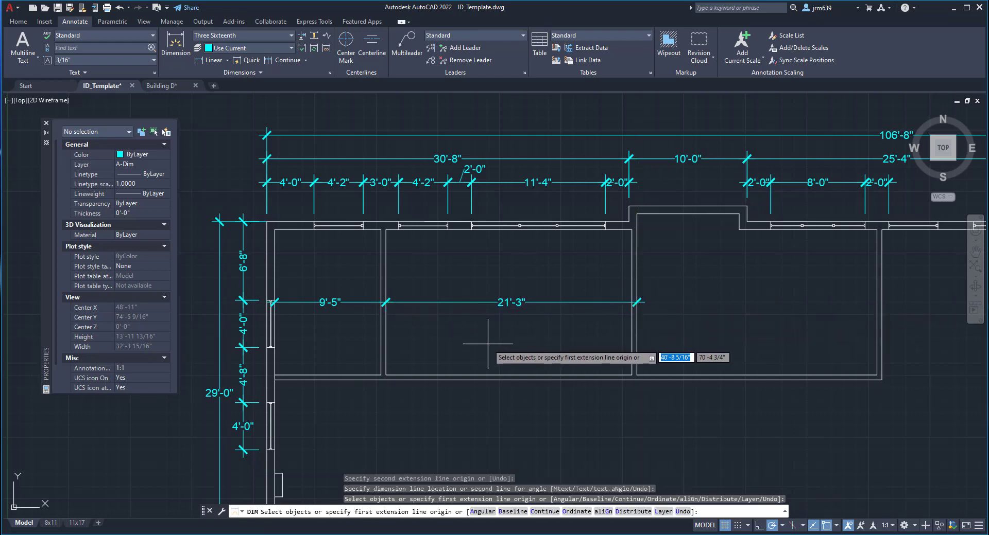
# - Dimension from the second partition's right face to the right face of the third room's far wall
pyautogui.scroll(3, 654, 301)
pyautogui.scroll(4, 652, 299)
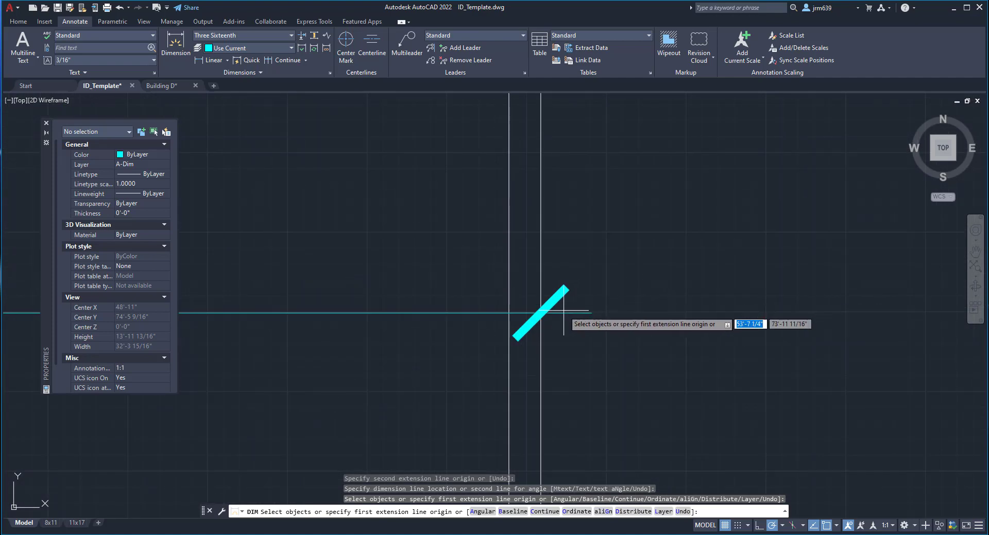
pyautogui.click(540, 312)
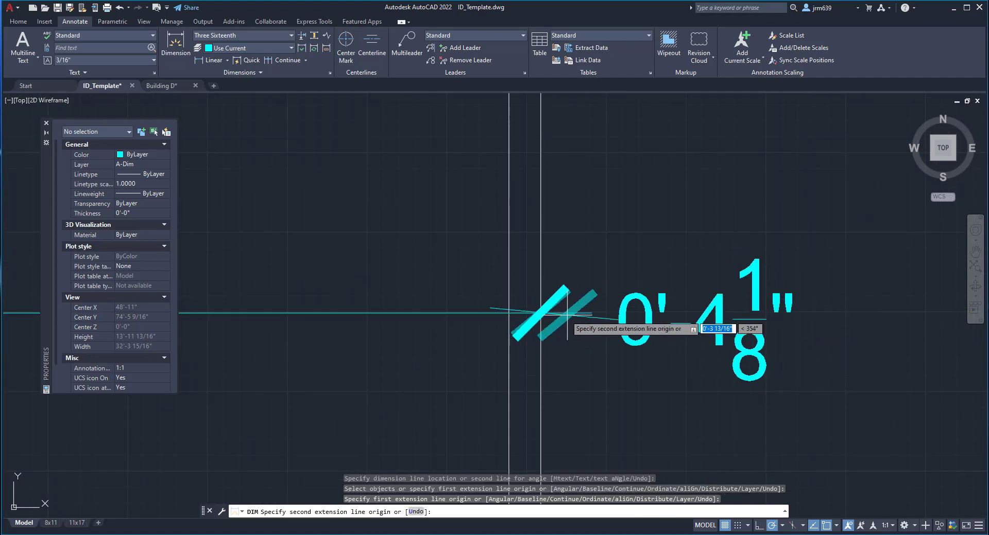
pyautogui.scroll(-3, 607, 315)
pyautogui.scroll(3, 544, 315)
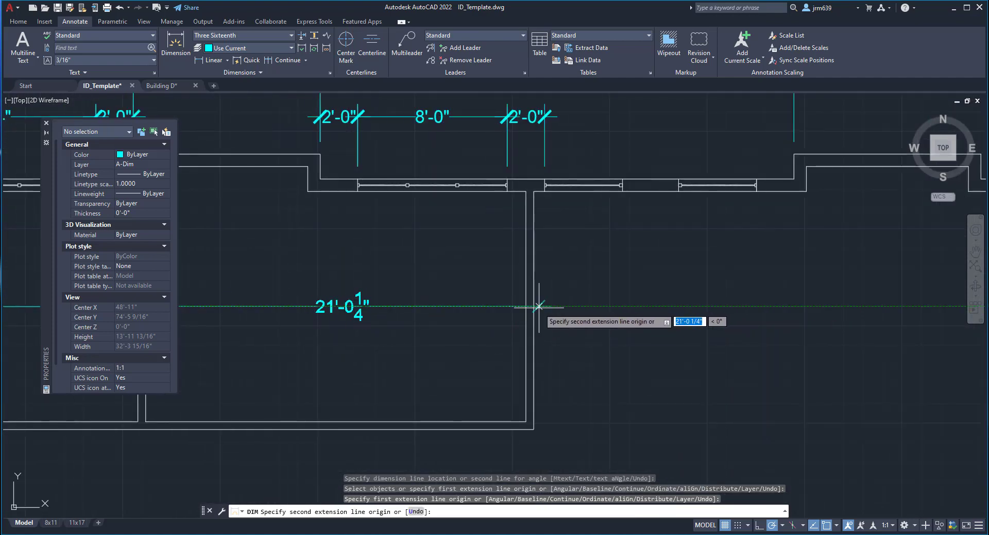
pyautogui.click(533, 307)
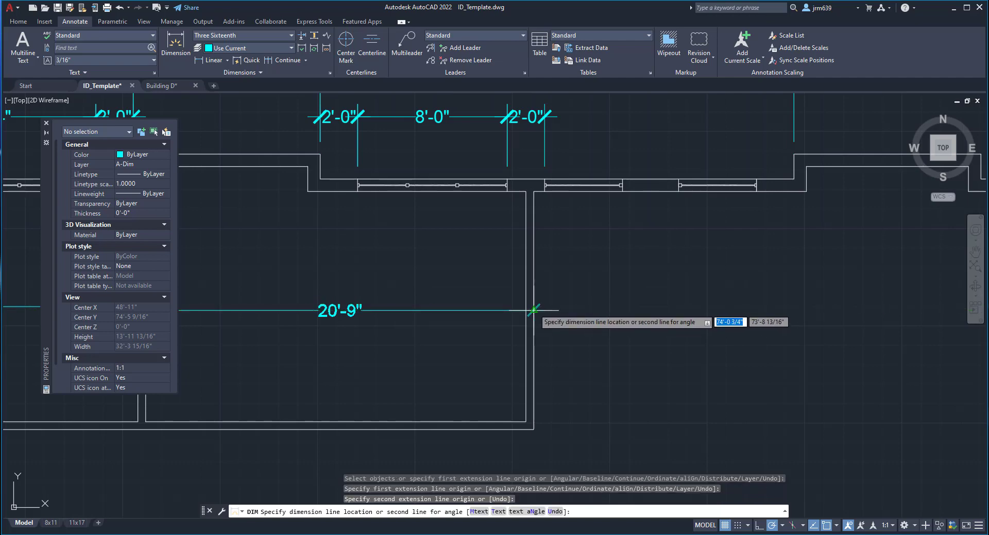
pyautogui.click(532, 308)
# - Stretch the third room's dimension line into alignment with the second room's dimension line
pyautogui.scroll(-3, 530, 330)
pyautogui.moveTo(463, 329); pyautogui.dragTo(462, 328, button='middle')
pyautogui.scroll(4, 477, 320)
pyautogui.press('Escape')
pyautogui.click(568, 316)
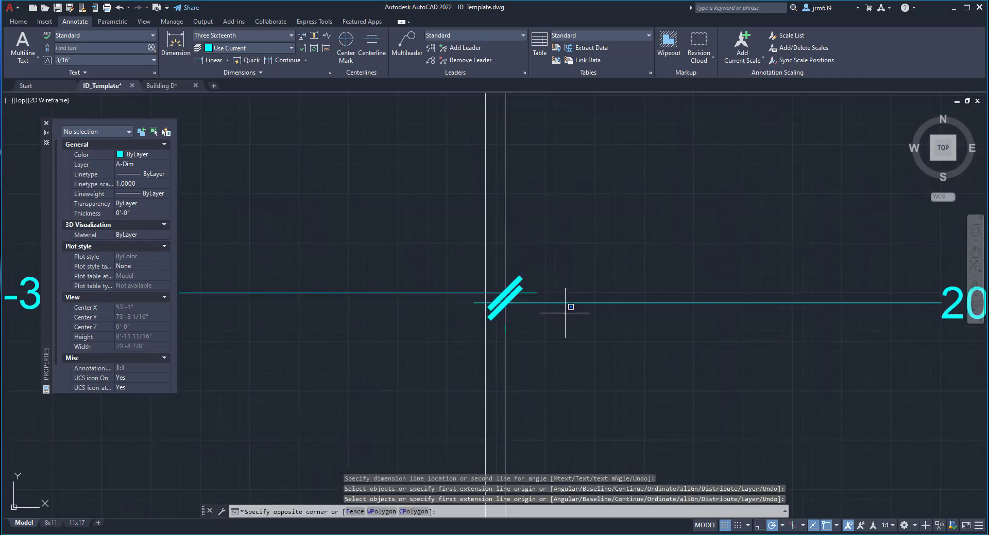
pyautogui.click(557, 296)
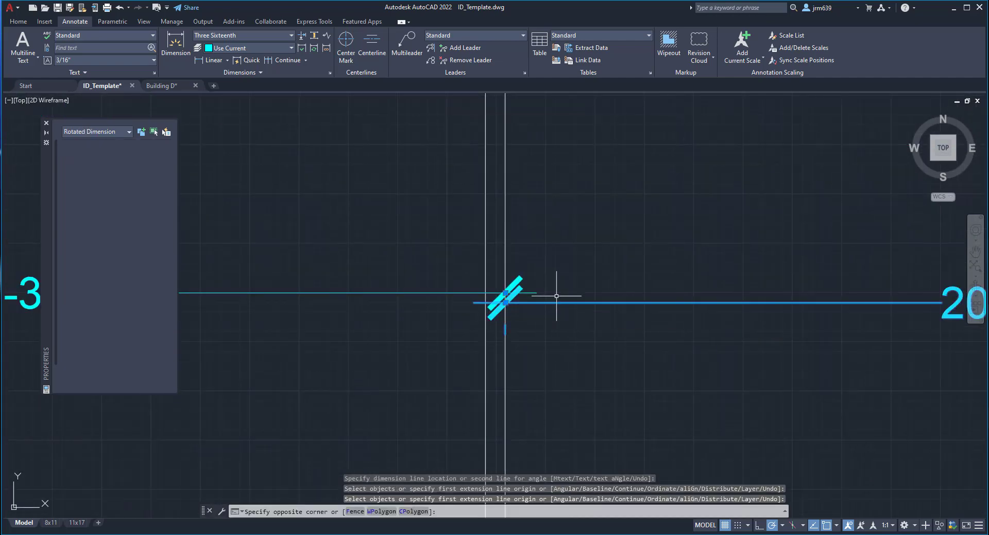
pyautogui.click(505, 303)
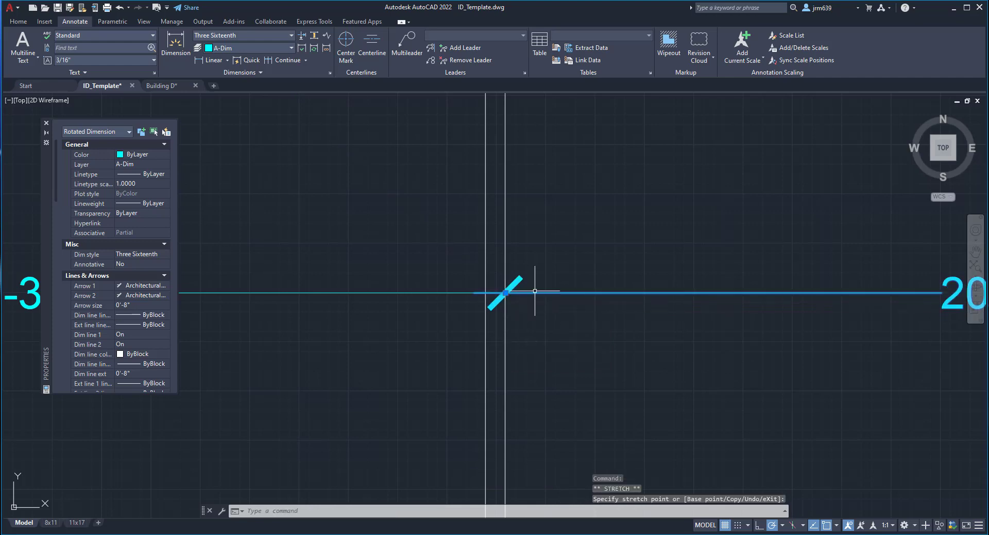
pyautogui.press('Escape')
# - Draw a horizontal helper line across the thickness of the first interior partition, just above the 9'-5" dimension line
pyautogui.scroll(-5, 581, 331)
pyautogui.moveTo(589, 340); pyautogui.dragTo(694, 340, button='middle')
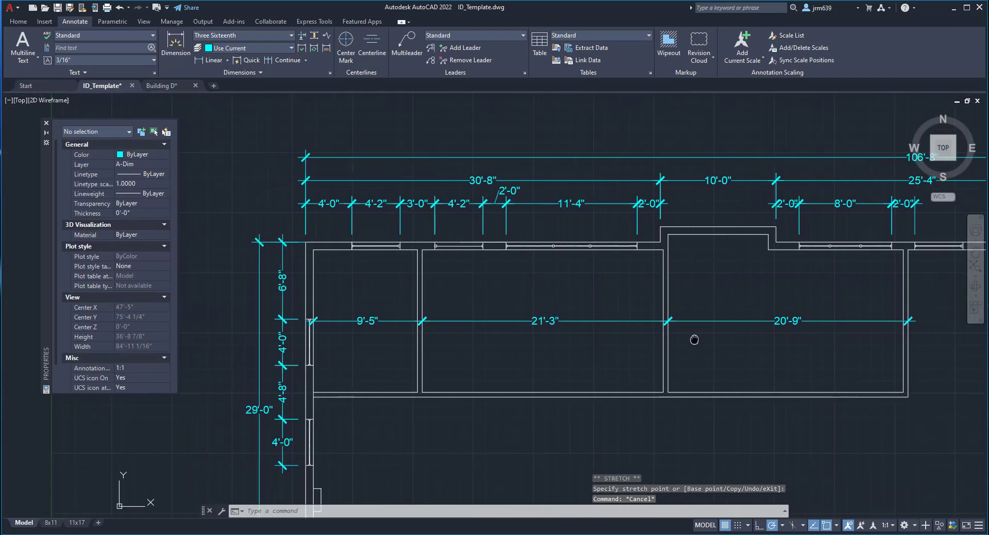
pyautogui.scroll(12, 453, 324)
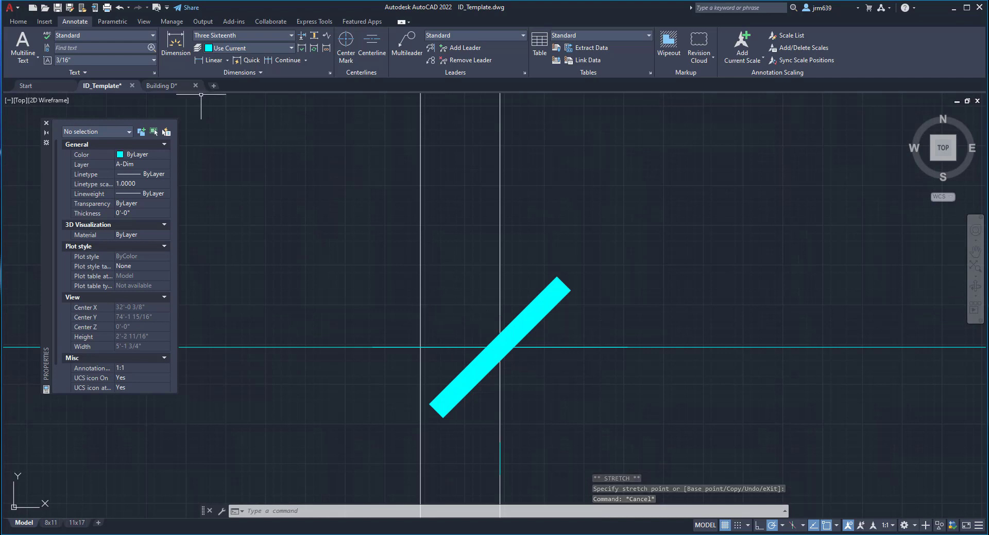
pyautogui.scroll(-6, 420, 309)
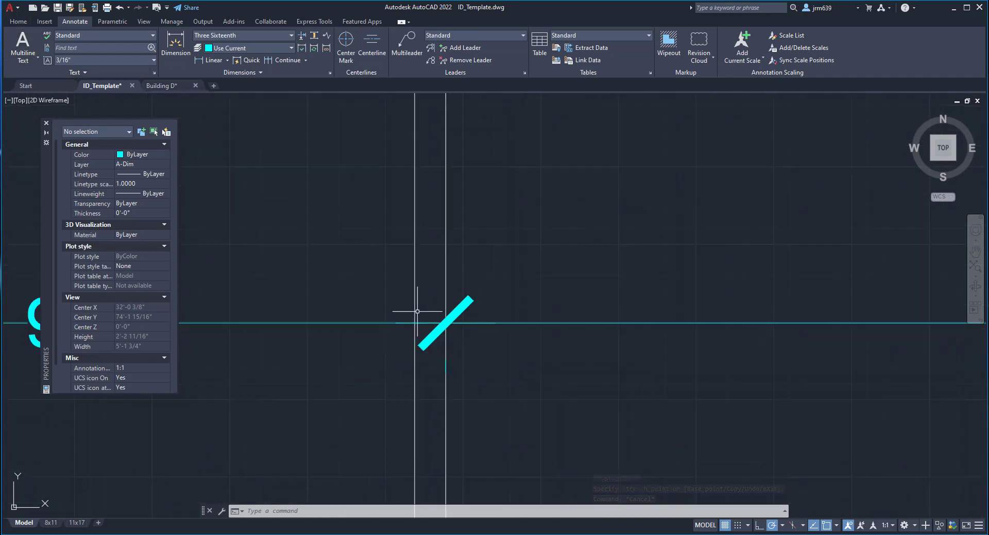
pyautogui.moveTo(419, 309); pyautogui.dragTo(473, 373, button='middle')
pyautogui.scroll(-2, 505, 222)
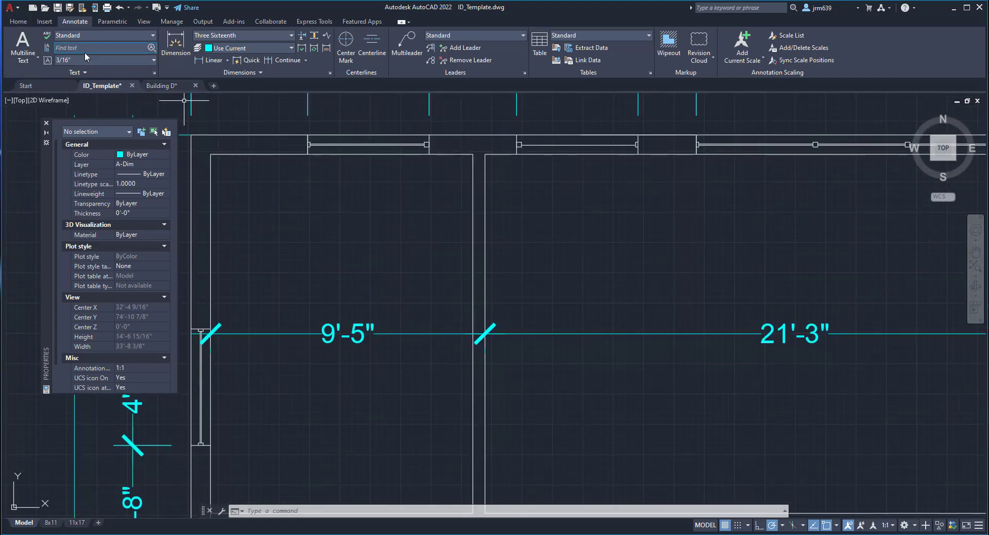
pyautogui.click(26, 23)
pyautogui.click(14, 43)
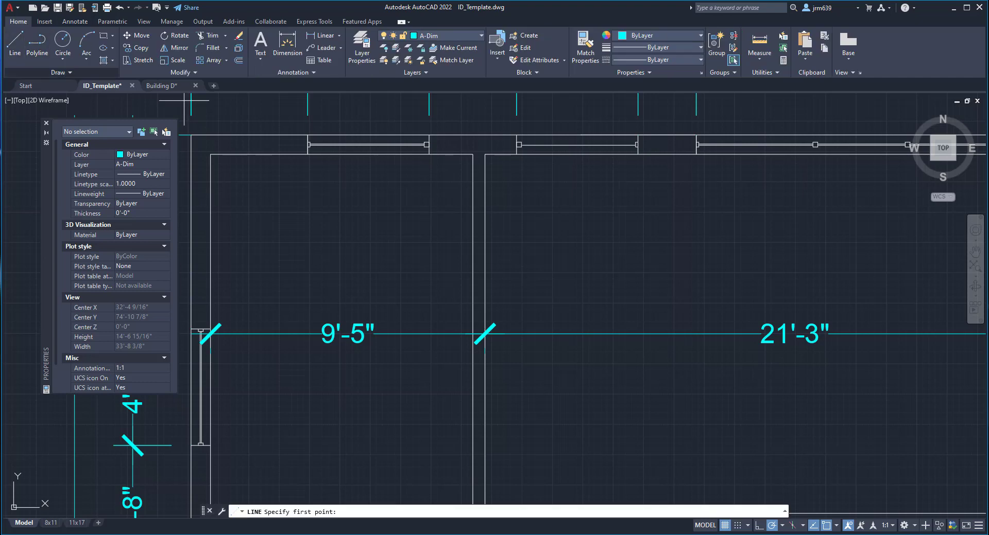
pyautogui.scroll(4, 458, 319)
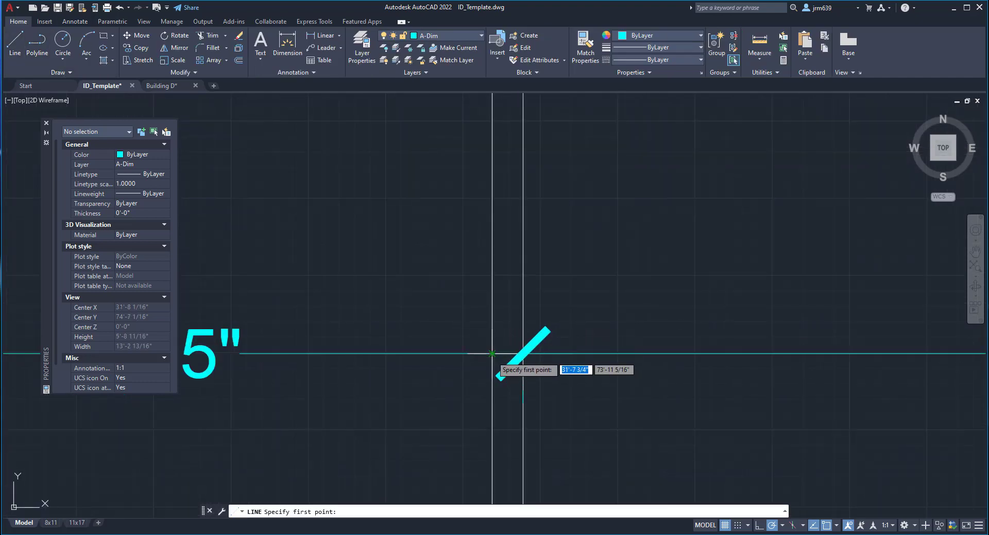
pyautogui.click(492, 305)
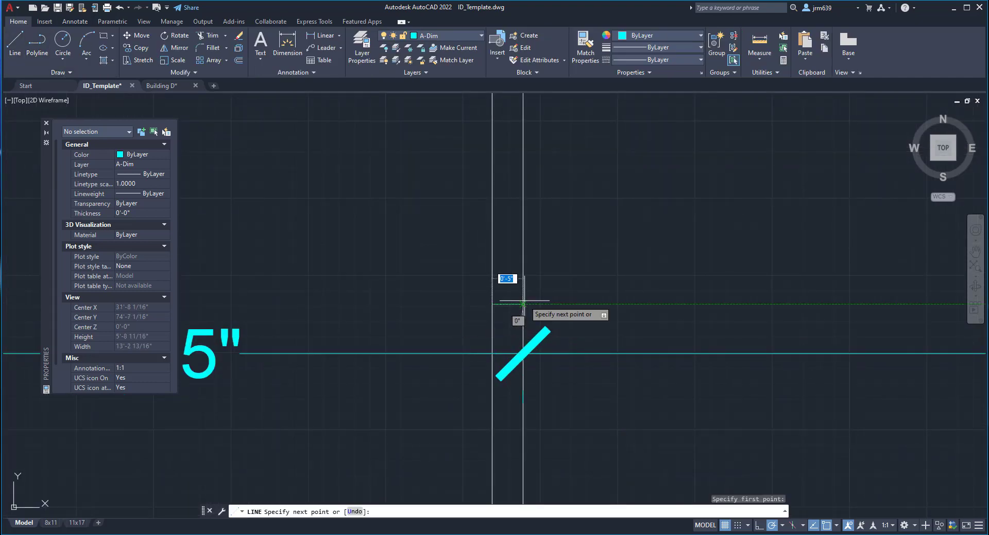
pyautogui.click(523, 305)
pyautogui.press('Escape')
pyautogui.click(16, 30)
pyautogui.press('Escape')
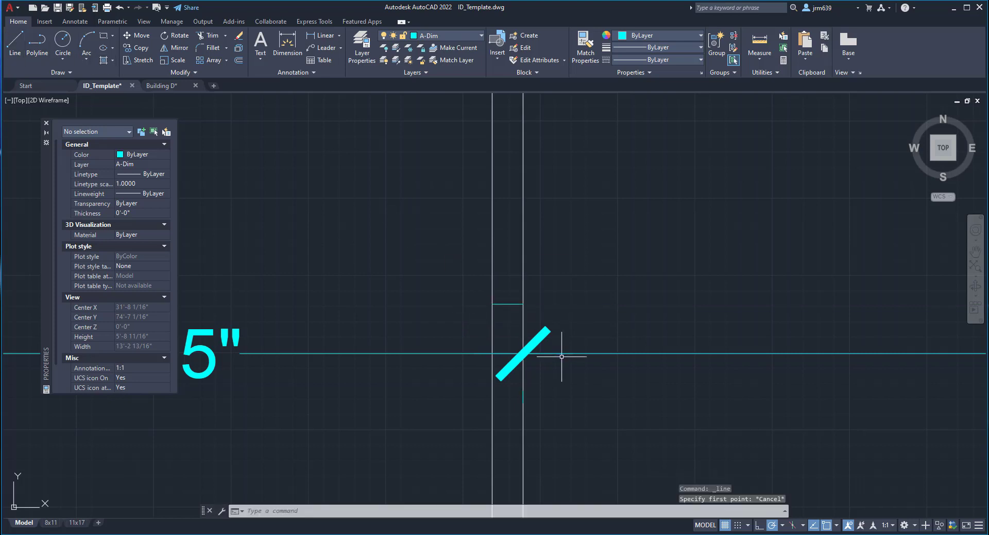
# - Stretch the first and second rooms' shared dimension ends to the helper line's midpoint, centring them on the first partition
pyautogui.click(573, 369)
pyautogui.click(535, 310)
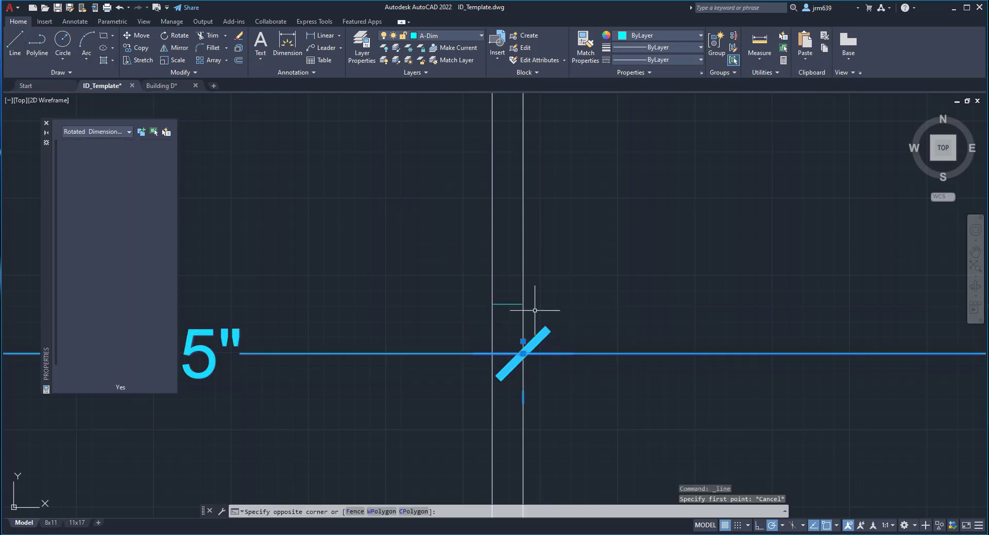
pyautogui.click(522, 354)
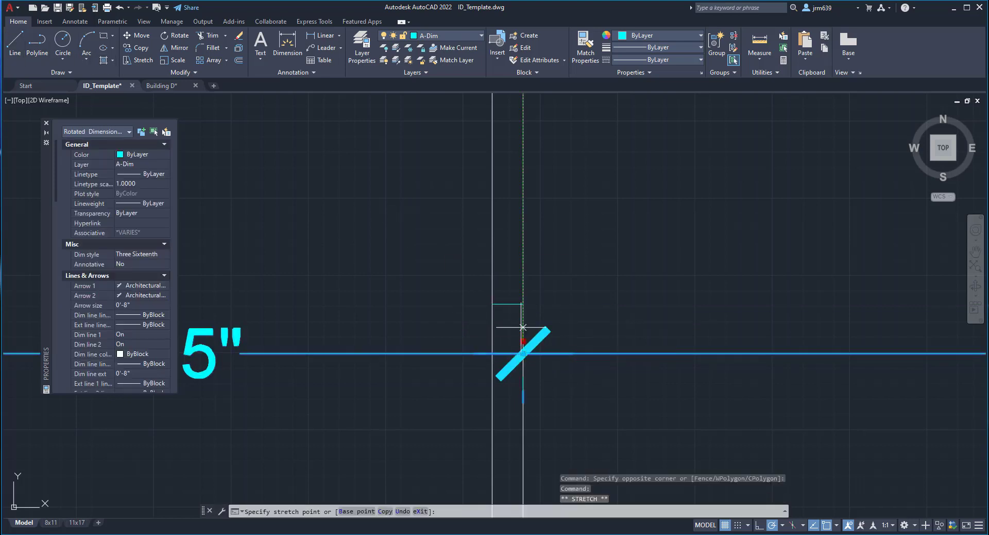
pyautogui.click(523, 353)
pyautogui.click(520, 304)
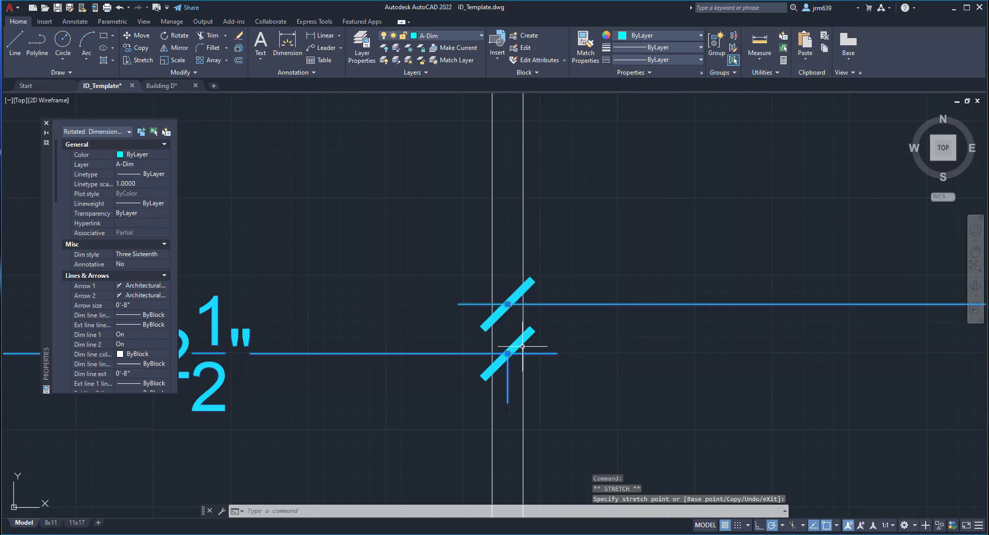
pyautogui.click(507, 354)
pyautogui.click(507, 304)
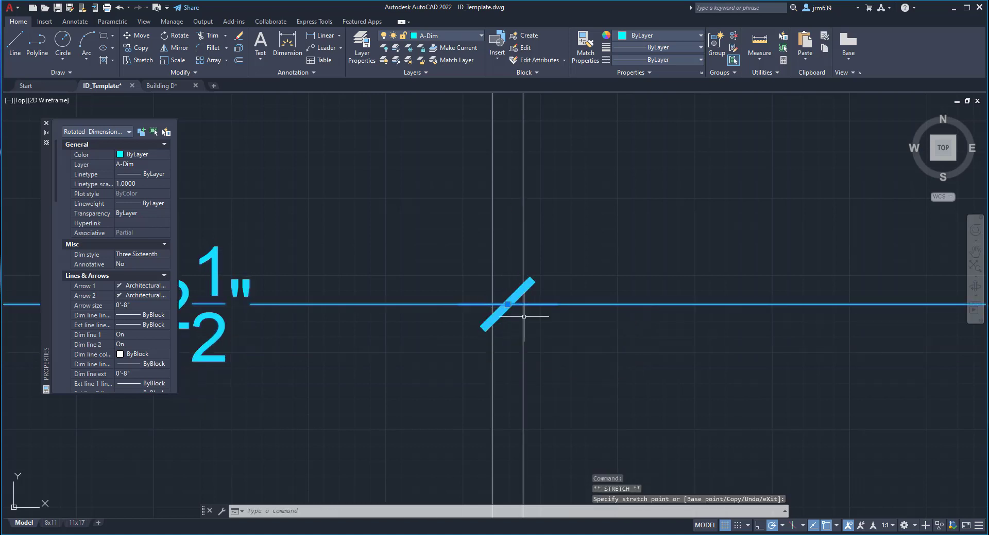
pyautogui.press('Escape')
# - Delete the helper line crossing the first partition beneath the centred dimension tick
pyautogui.click(477, 283)
pyautogui.click(560, 320)
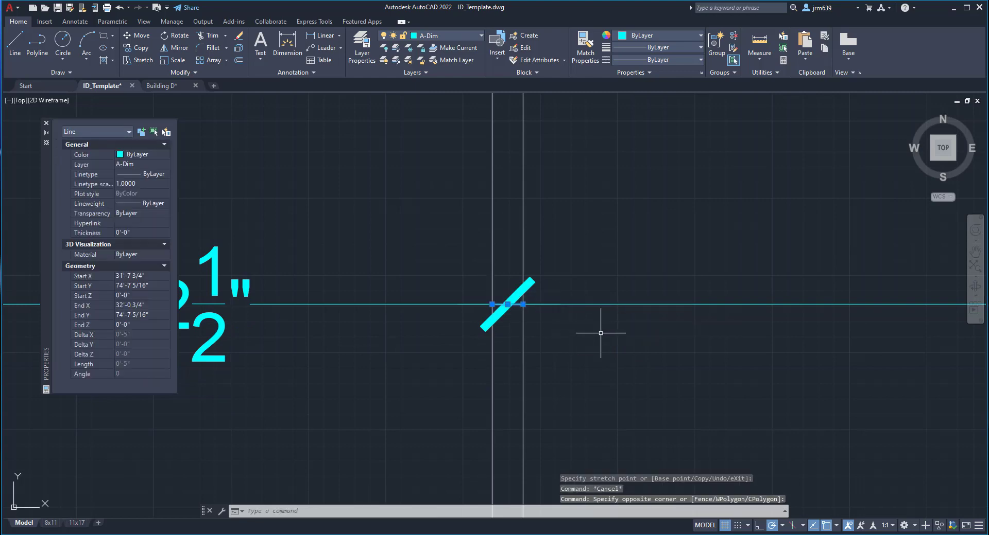
pyautogui.press('Delete')
pyautogui.scroll(-3, 600, 333)
pyautogui.moveTo(609, 371); pyautogui.dragTo(570, 389, button='middle')
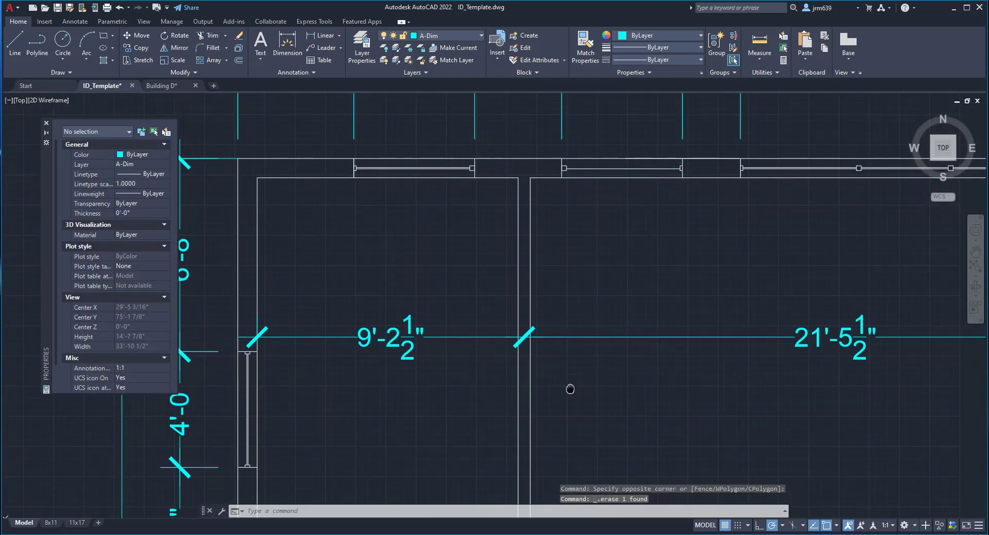
pyautogui.scroll(-1, 572, 387)
pyautogui.scroll(1, 541, 353)
pyautogui.scroll(-2, 548, 342)
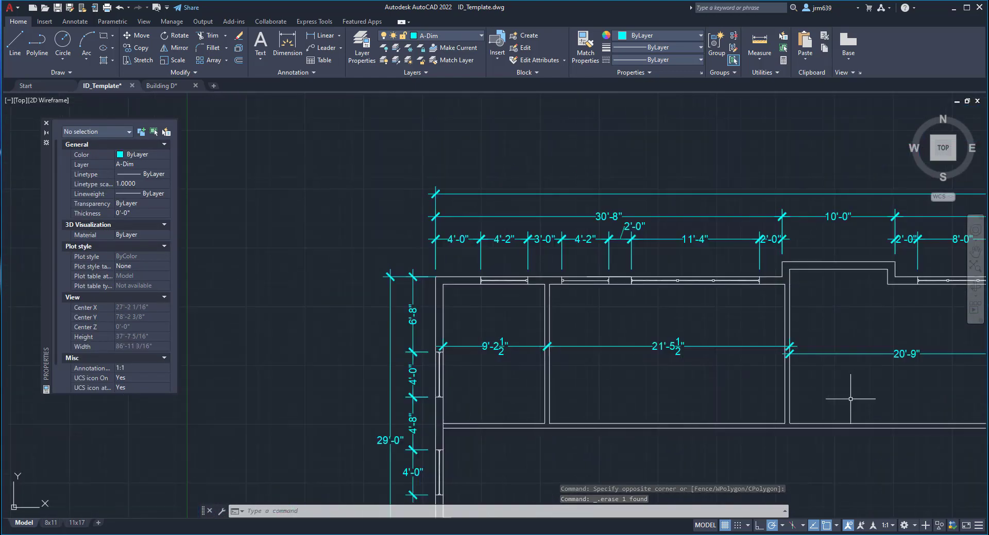
pyautogui.moveTo(850, 399); pyautogui.dragTo(807, 391, button='middle')
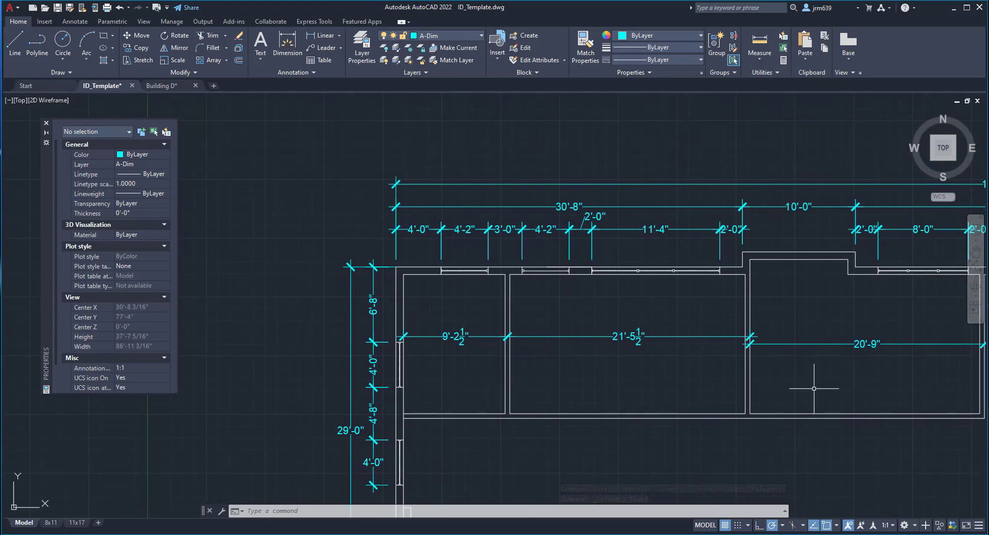
# - Undo the helper line's deletion and the dimension stretches to the centre of the first partition
pyautogui.scroll(8, 550, 342)
pyautogui.hotkey('ctrl', 'z')
pyautogui.hotkey('ctrl', 'z')
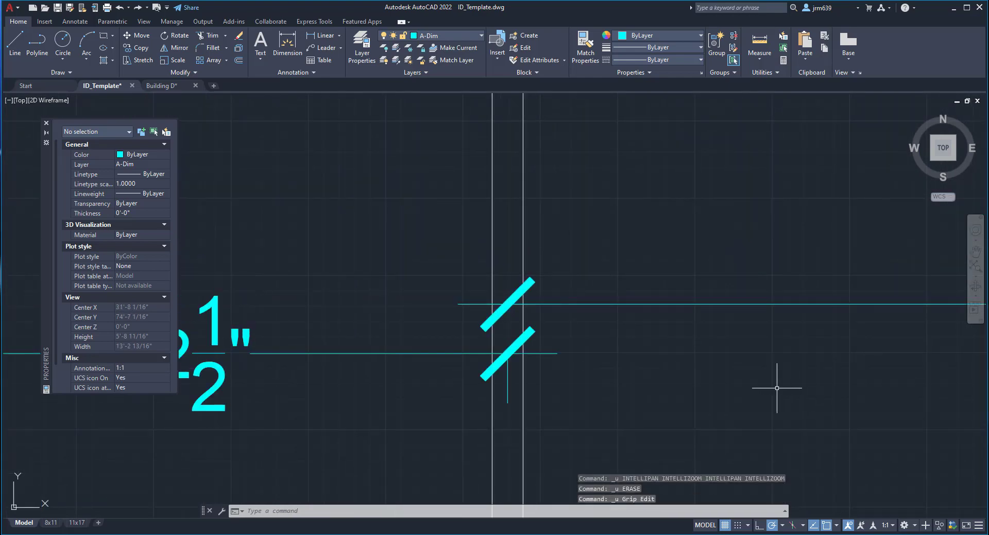
pyautogui.hotkey('ctrl', 'z')
pyautogui.hotkey('ctrl', 'z')
pyautogui.scroll(-5, 624, 326)
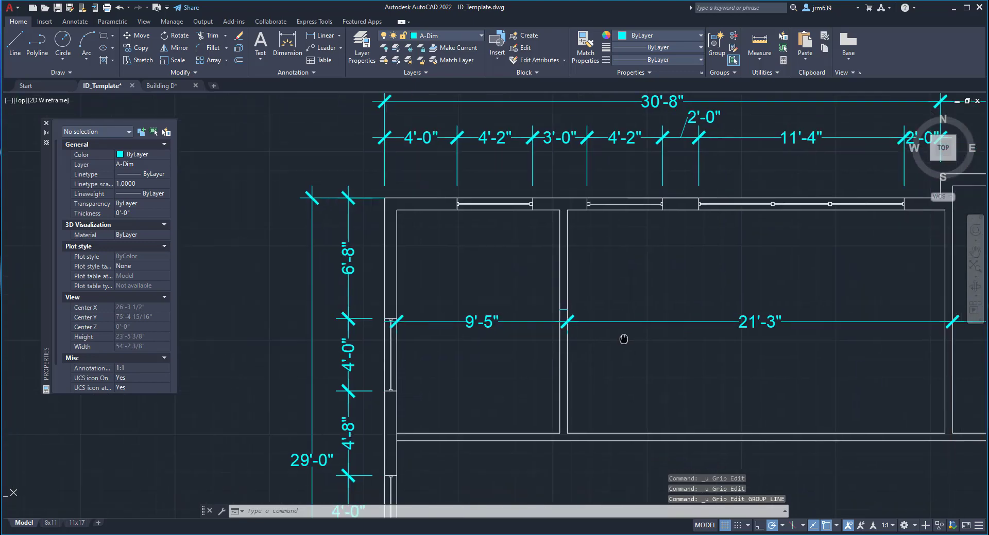
pyautogui.scroll(-1, 452, 289)
# - Erase the restored helper line above the tick between the 9'-5" and 21'-3" dimensions
pyautogui.scroll(6, 512, 289)
pyautogui.click(504, 288)
pyautogui.click(564, 304)
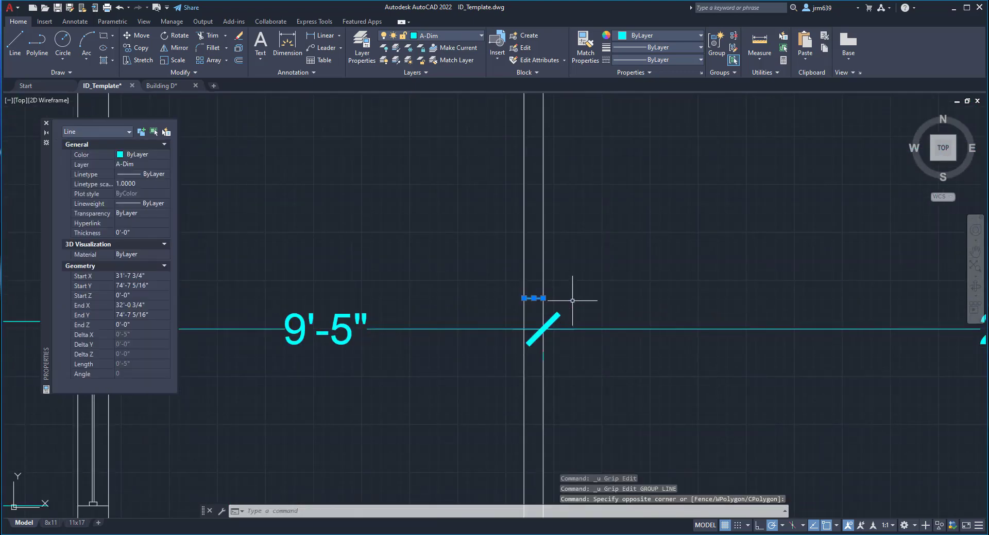
pyautogui.press('Delete')
pyautogui.scroll(-4, 463, 330)
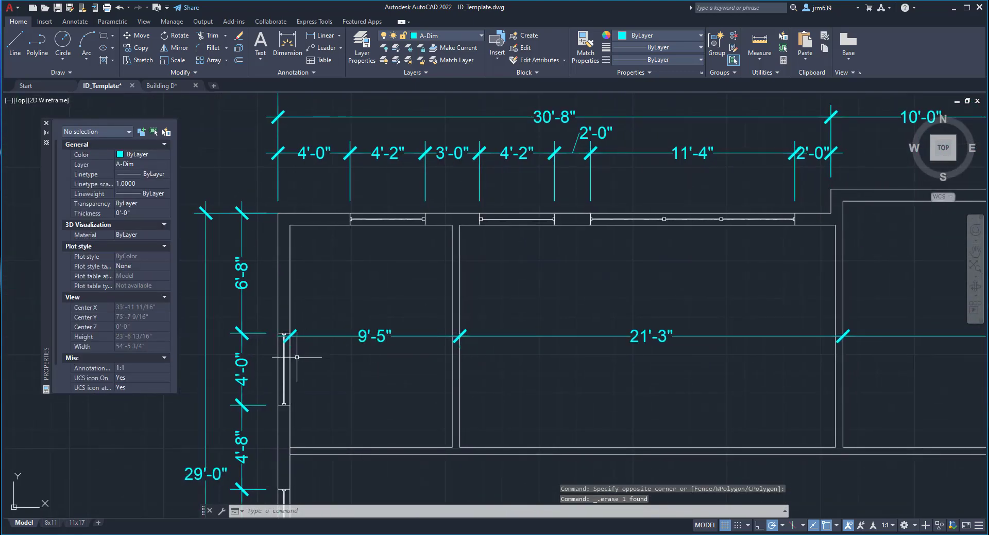
# - Examine where the three upper rooms' width dimensions meet the partition faces and whether the string lines up
pyautogui.scroll(3, 297, 311)
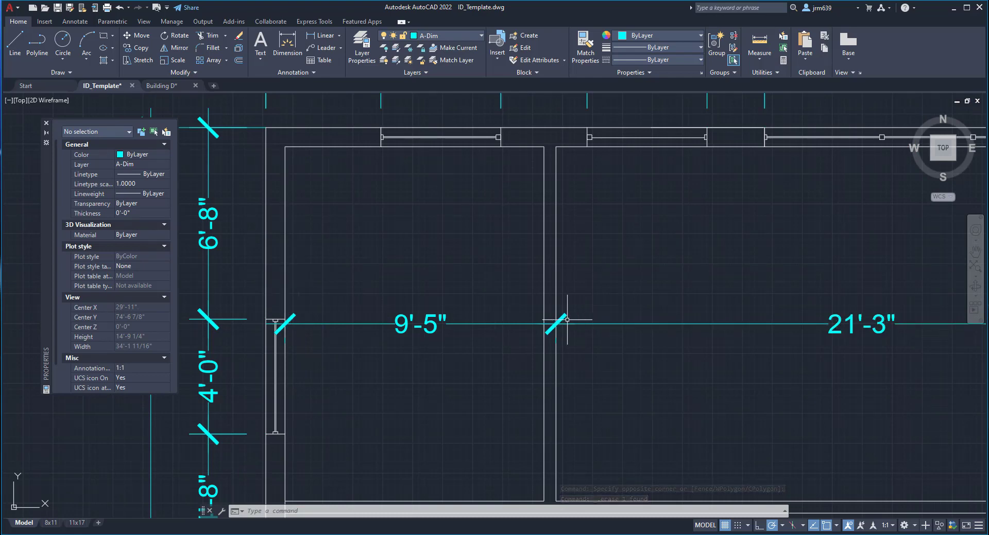
pyautogui.scroll(-3, 566, 340)
pyautogui.scroll(1, 428, 333)
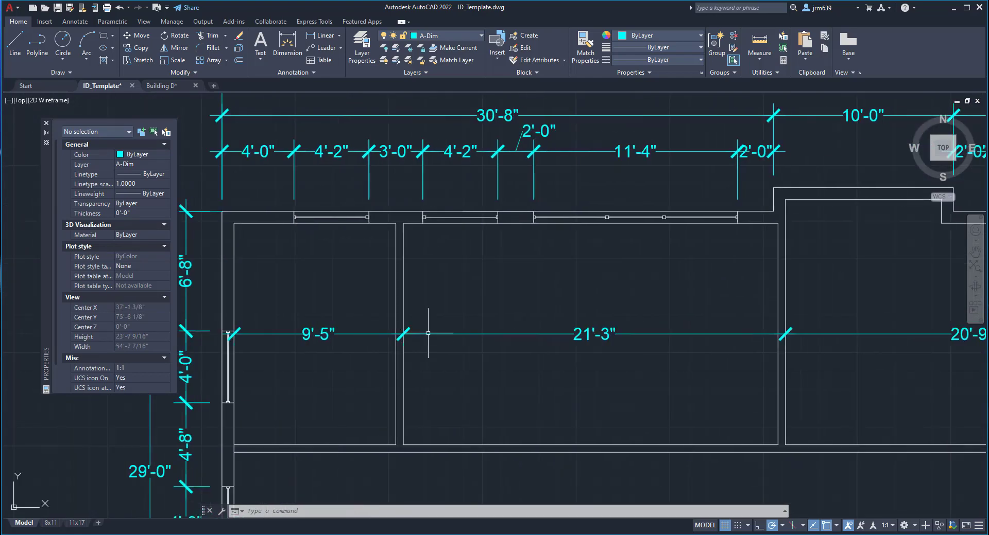
pyautogui.scroll(-4, 784, 356)
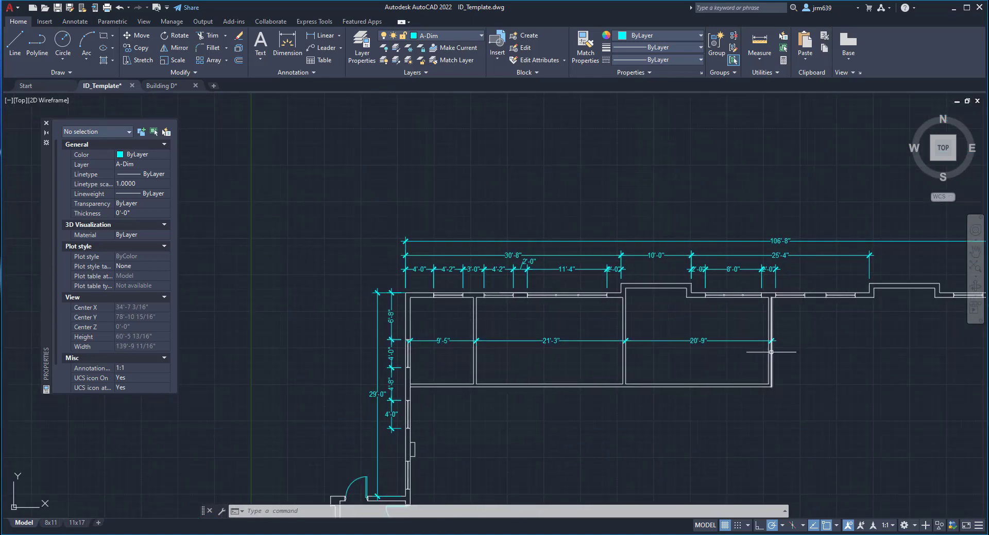
pyautogui.scroll(-2, 824, 332)
pyautogui.moveTo(820, 352)
pyautogui.mouseDown(button='middle')
pyautogui.moveTo(683, 316)
pyautogui.moveTo(674, 333)
pyautogui.mouseUp(button='middle')
pyautogui.scroll(2, 645, 302)
pyautogui.scroll(2, 534, 291)
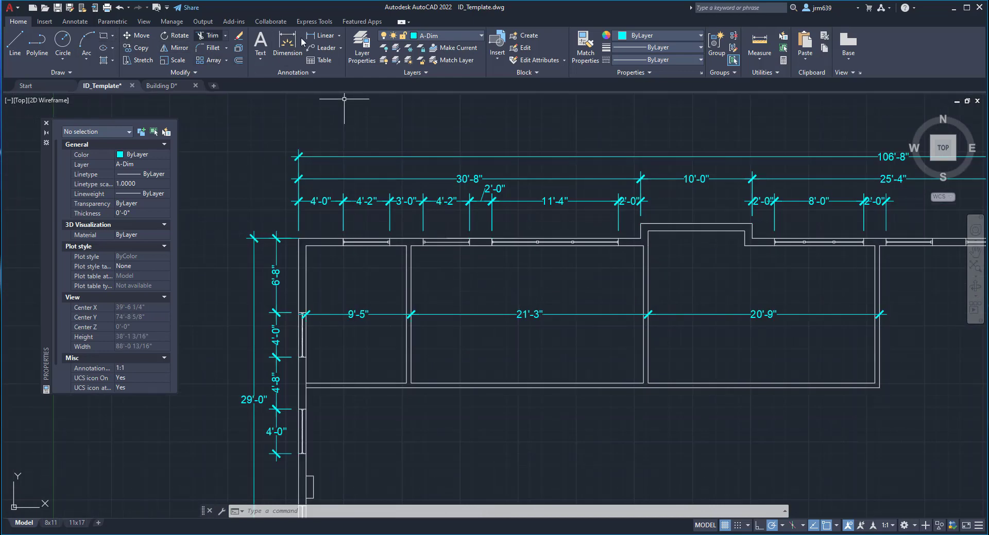
# - Dimension the first room's depth from the upper wall's inner face to the lower wall's far face, placing it beside the first partition
pyautogui.click(74, 22)
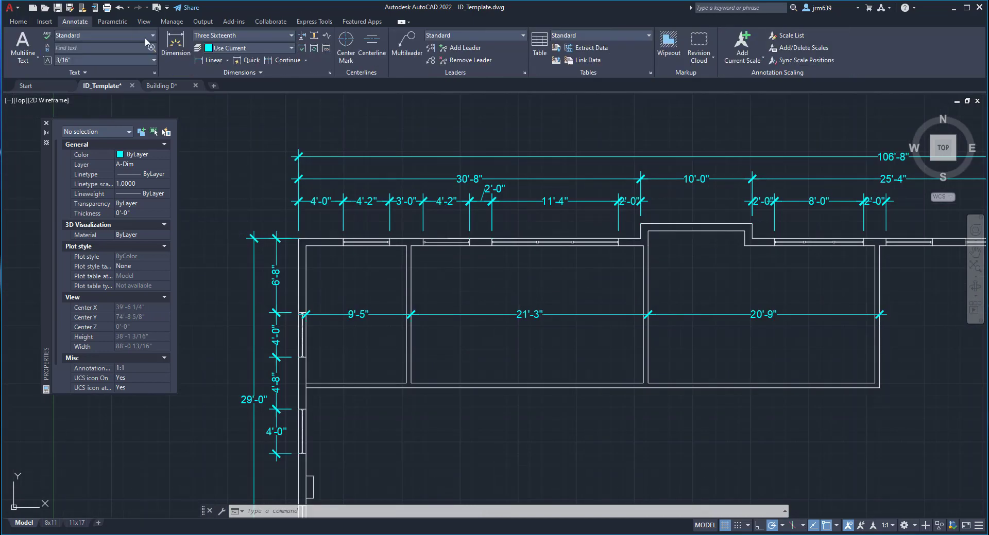
pyautogui.click(176, 42)
pyautogui.click(407, 241)
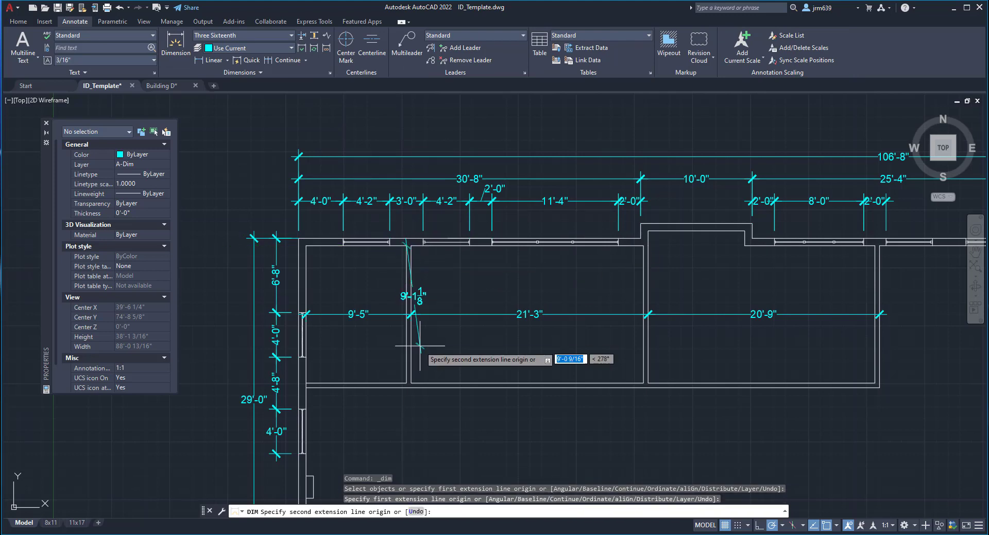
pyautogui.click(406, 387)
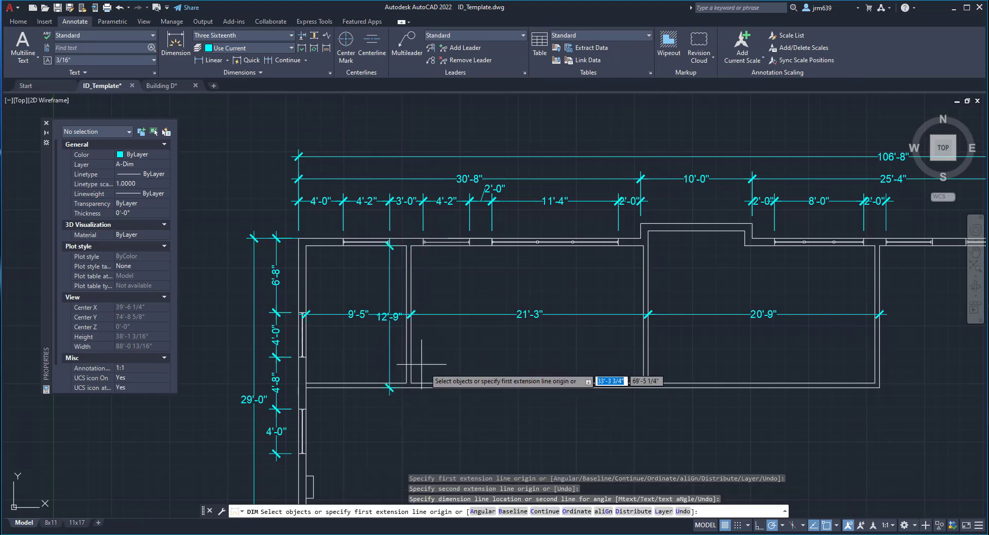
pyautogui.click(390, 372)
pyautogui.moveTo(393, 323); pyautogui.dragTo(416, 303, button='middle')
pyautogui.scroll(6, 416, 302)
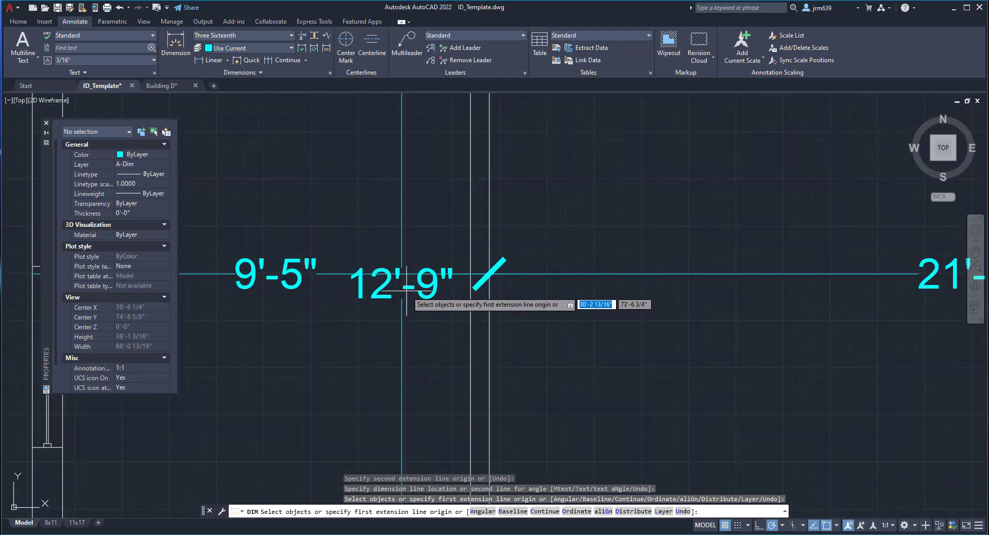
pyautogui.press('Escape')
pyautogui.press('Escape')
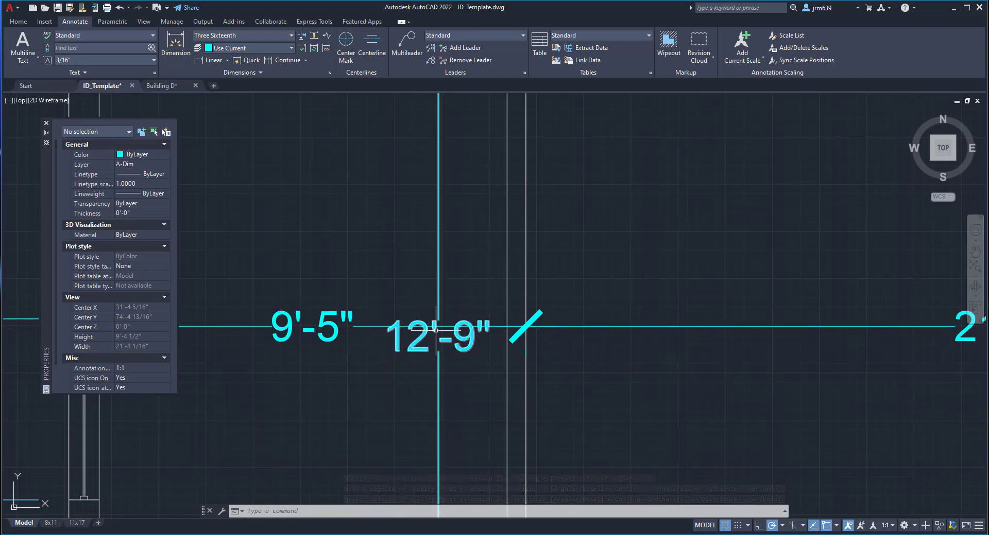
# - Move the first room's depth dimension text down its line, clear of the horizontal width dimension
pyautogui.click(434, 335)
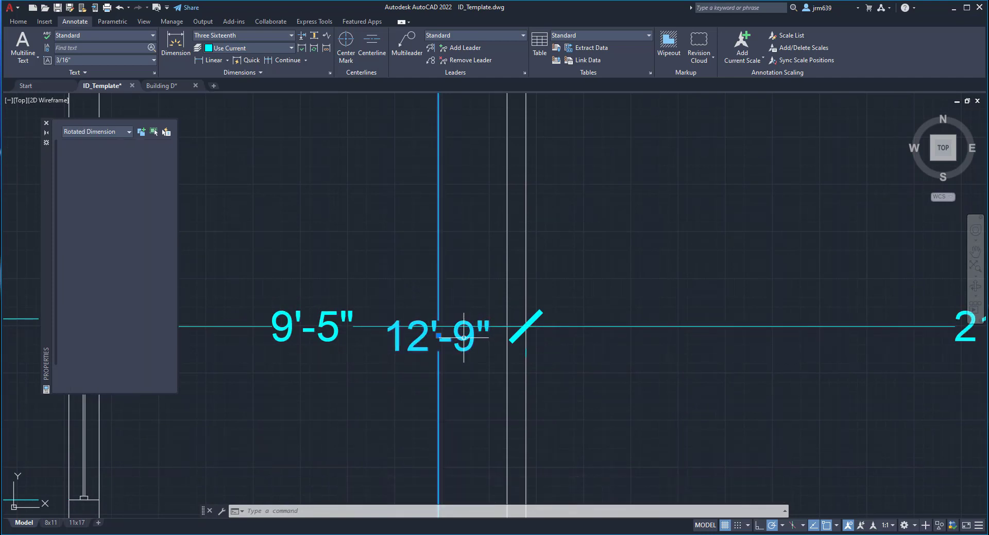
pyautogui.click(441, 335)
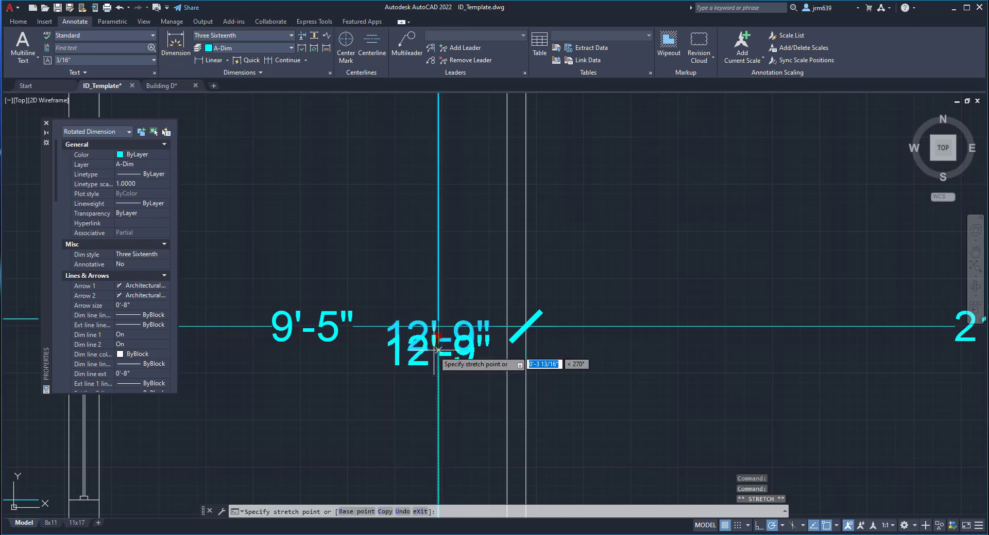
pyautogui.click(437, 401)
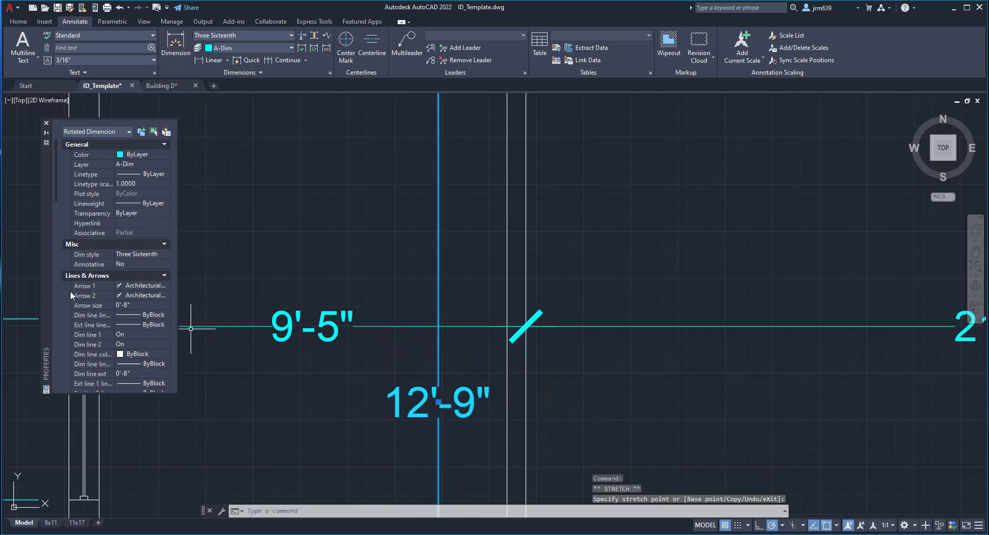
# - Set the text rotation of the first room's depth dimension to 90
pyautogui.scroll(-5, 98, 302)
pyautogui.scroll(-3, 112, 314)
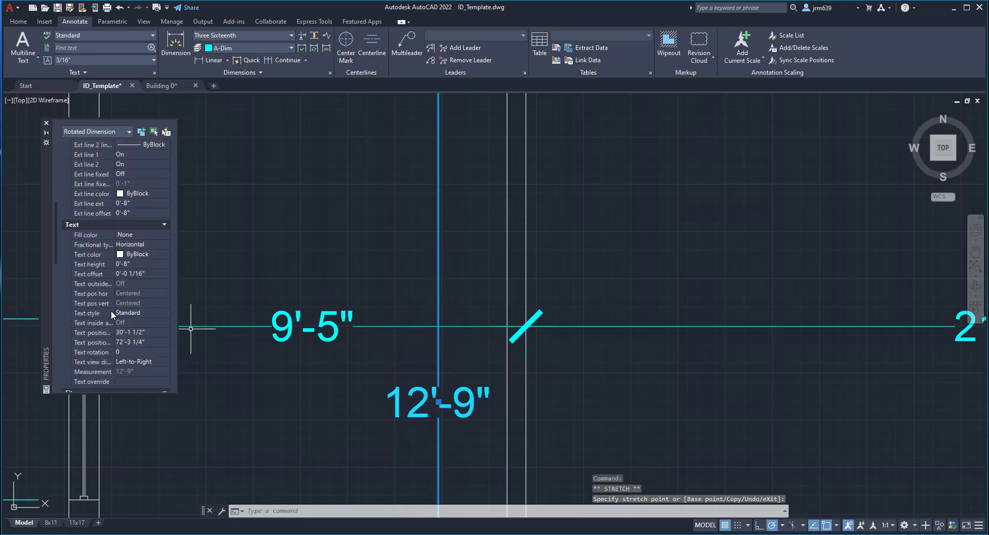
pyautogui.scroll(-2, 126, 318)
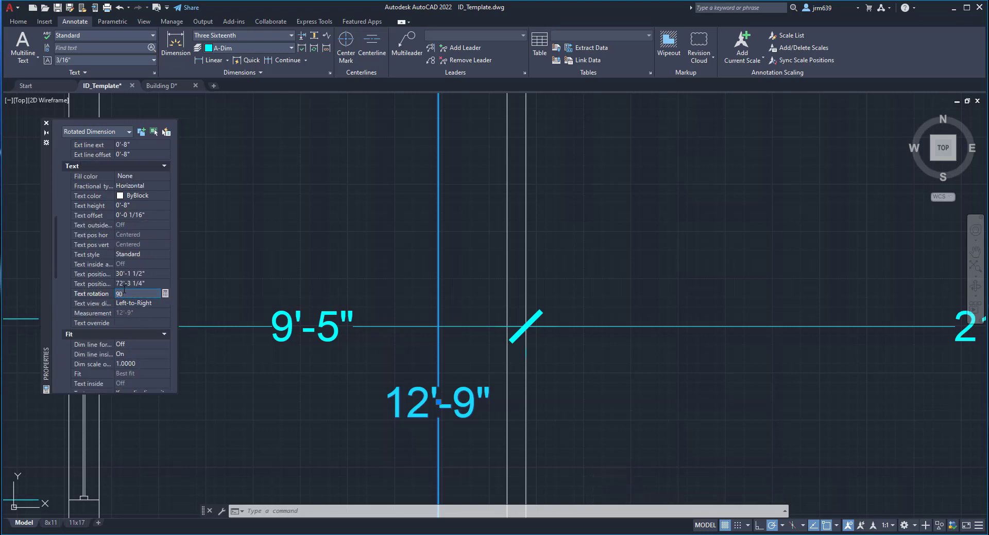
pyautogui.click(124, 290)
pyautogui.write('90')
pyautogui.press('Return')
pyautogui.moveTo(574, 311); pyautogui.dragTo(589, 316, button='middle')
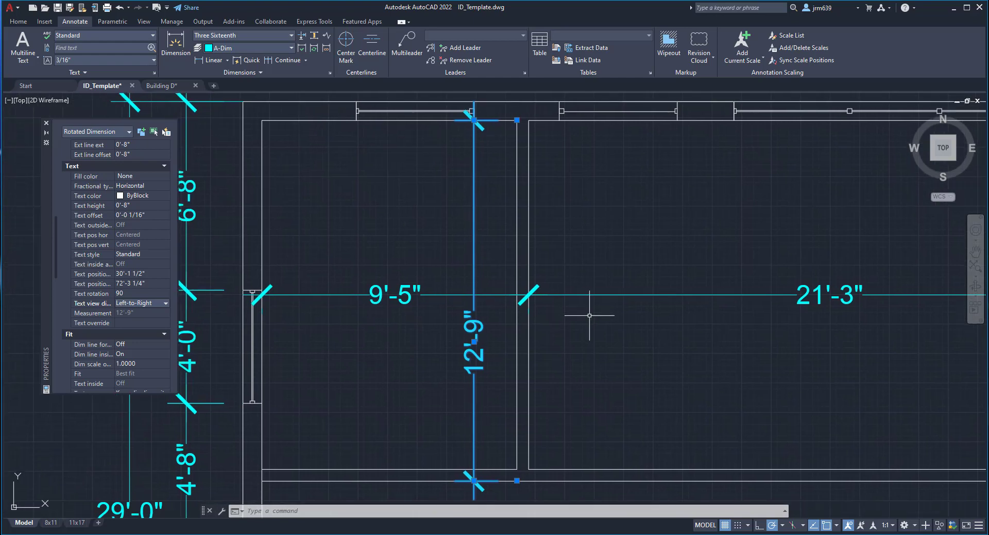
# - Deselect the first room's depth dimension and examine the interior and exterior dimension strings around the three upper rooms for placement and text orientation
pyautogui.press('Escape')
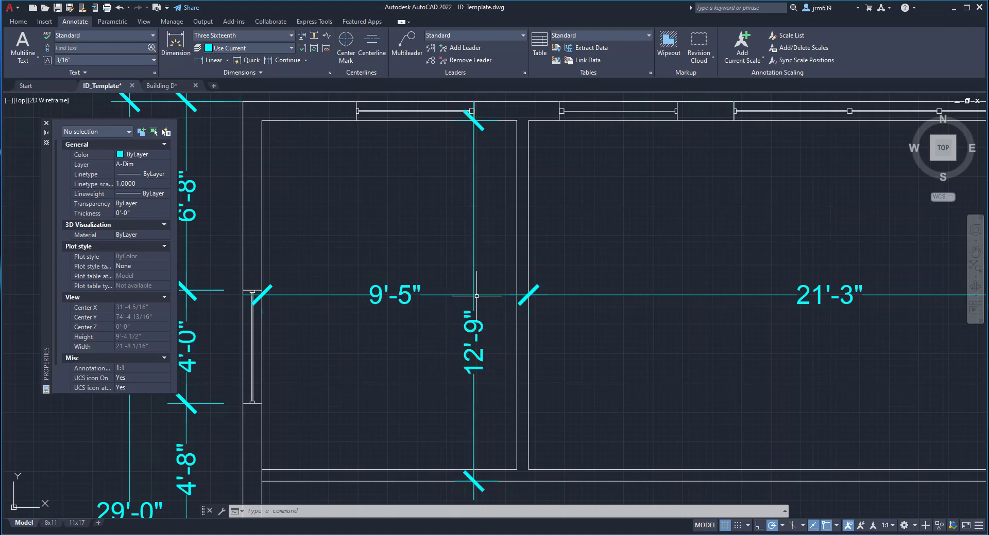
pyautogui.scroll(-6, 654, 384)
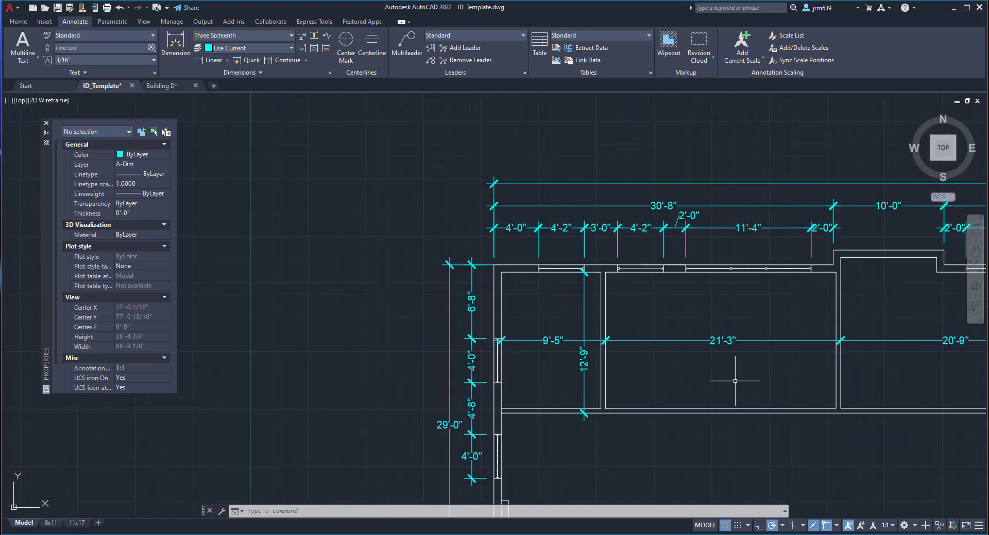
pyautogui.moveTo(735, 381); pyautogui.dragTo(534, 355, button='middle')
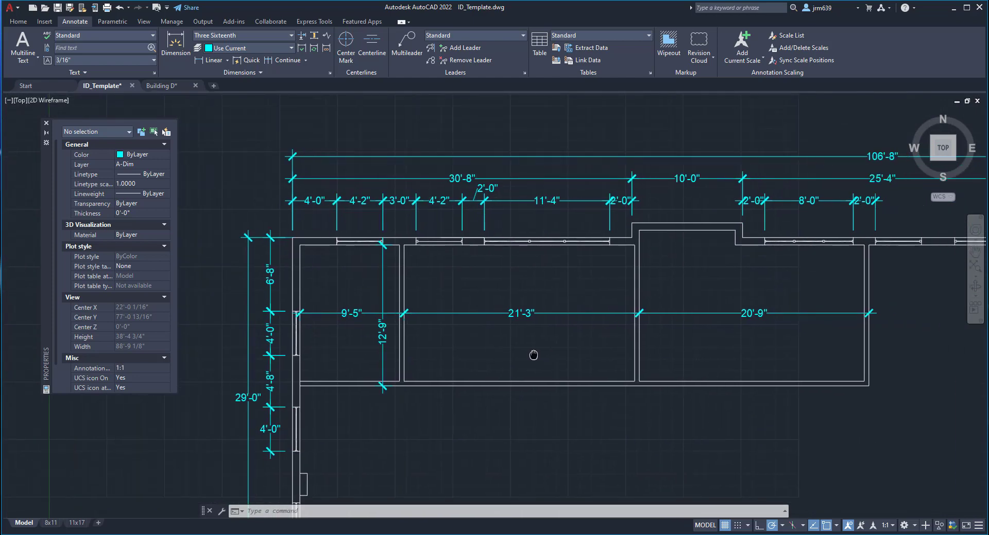
pyautogui.moveTo(534, 355); pyautogui.dragTo(517, 321, button='middle')
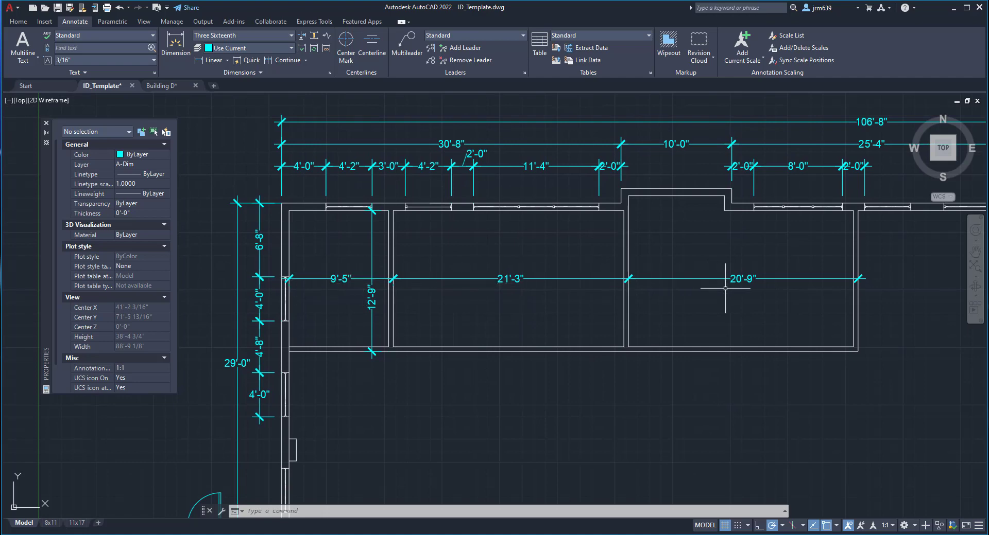
pyautogui.scroll(-3, 725, 289)
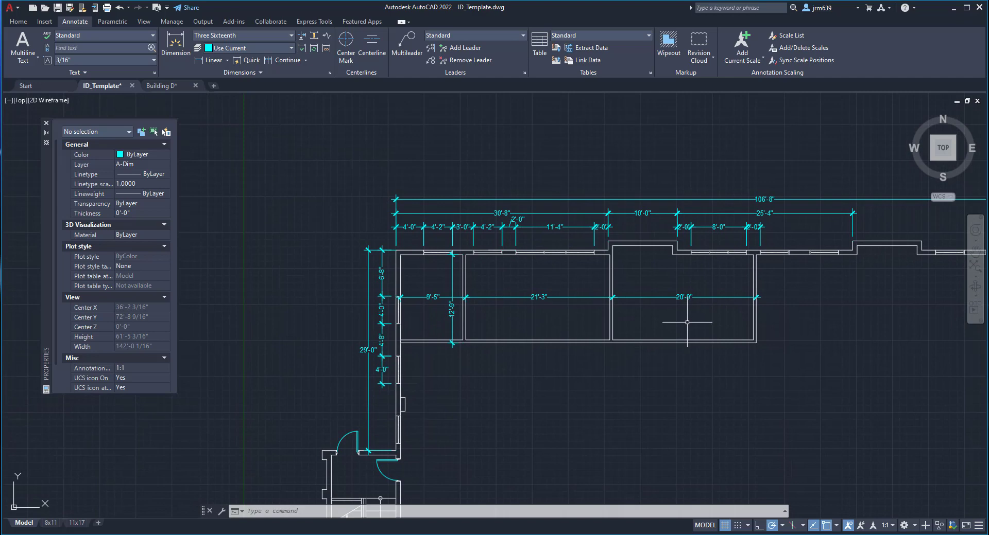
pyautogui.scroll(5, 401, 348)
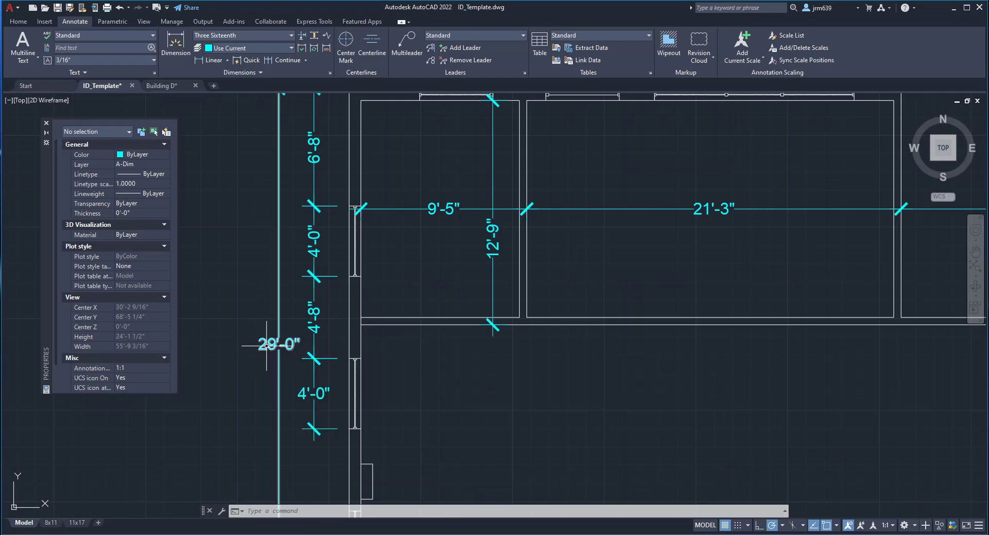
pyautogui.scroll(-4, 721, 294)
pyautogui.moveTo(727, 297)
pyautogui.mouseDown(button='middle')
pyautogui.moveTo(527, 332)
pyautogui.moveTo(515, 312)
pyautogui.mouseUp(button='middle')
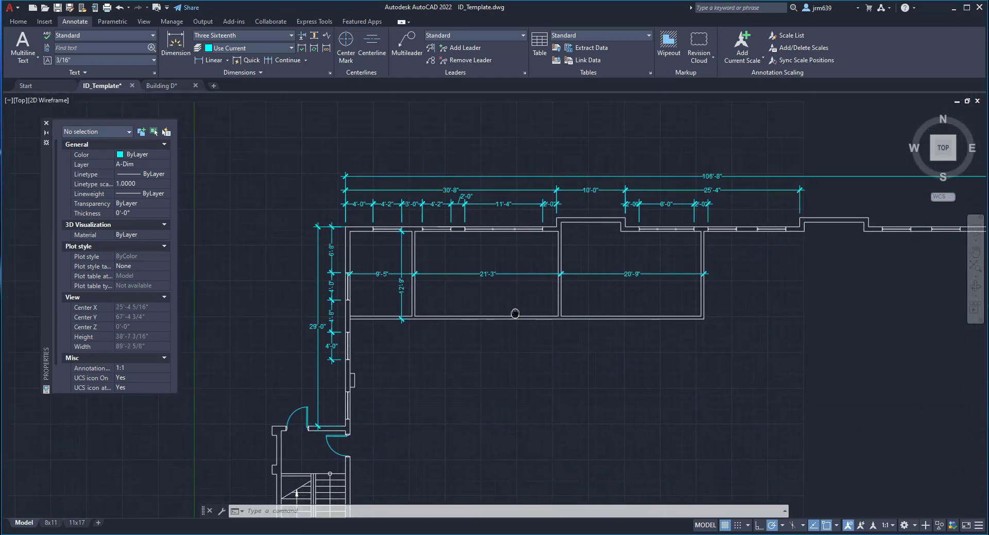
# - Open the 11x17 layout and check how the plan's dimension strings read inside the sheet's viewport
pyautogui.click(77, 523)
pyautogui.scroll(-2, 591, 325)
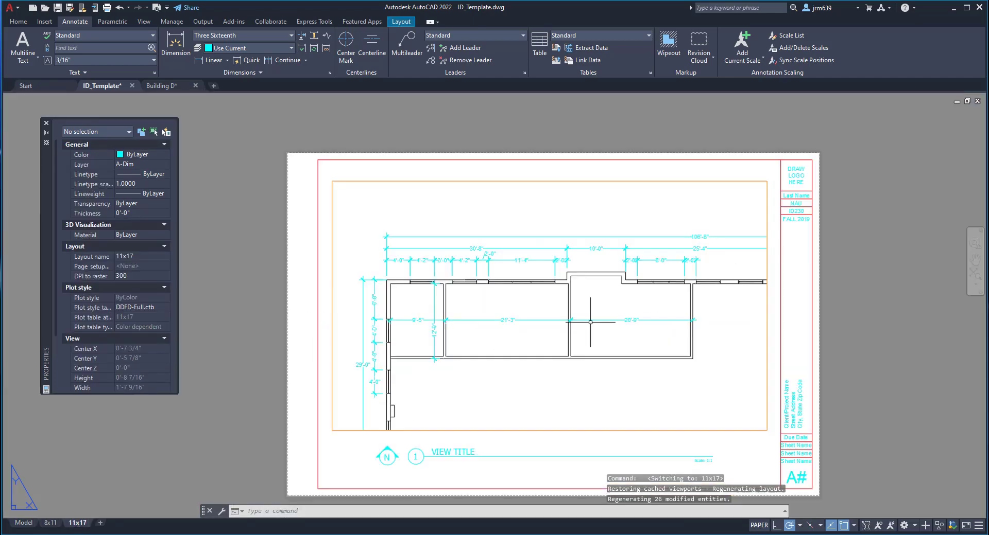
pyautogui.moveTo(655, 360); pyautogui.dragTo(675, 331, button='middle')
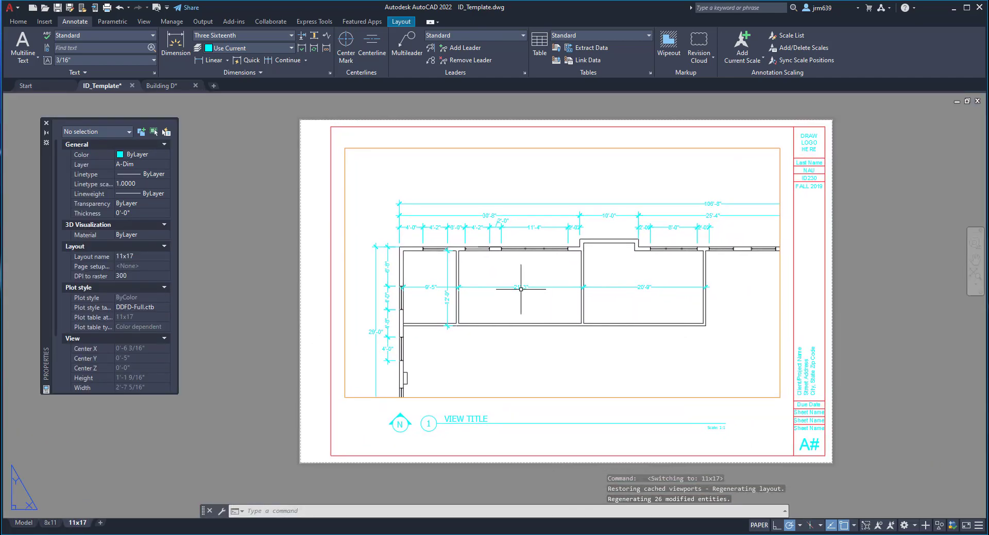